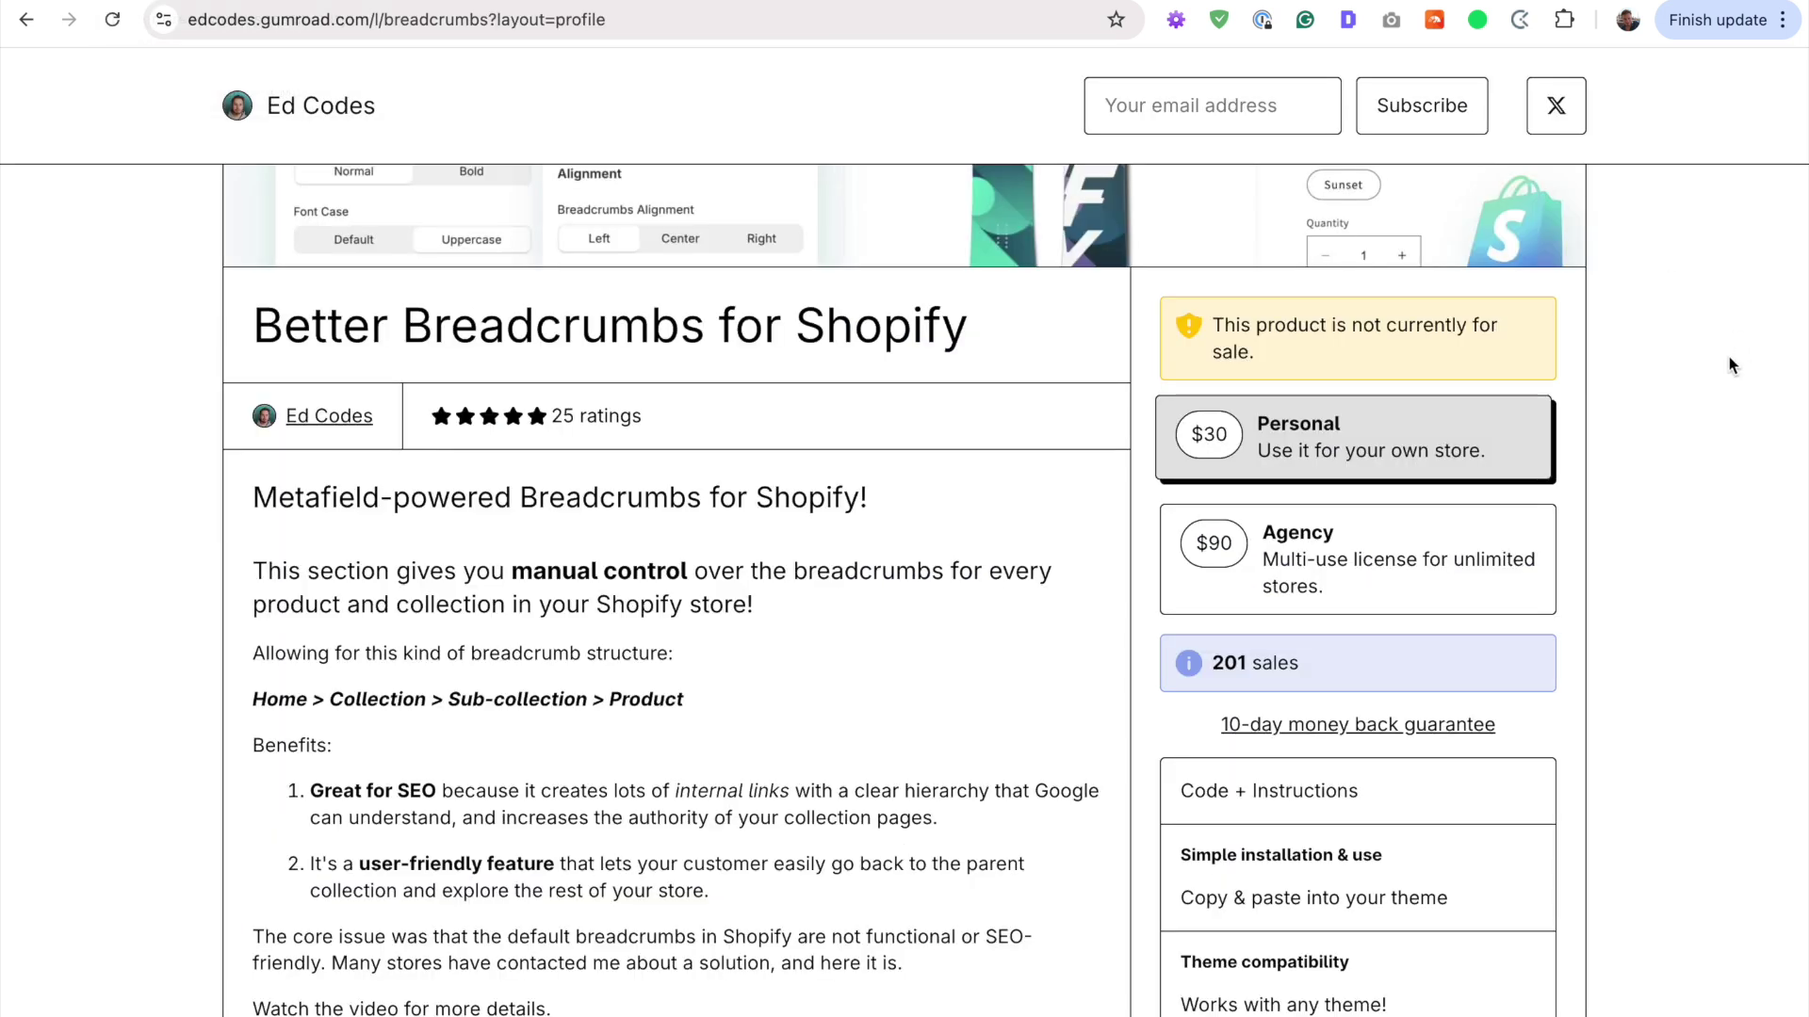
Step: Scroll the app listing, highlighting its sales figure and the '(25 ratings)' text
{"action": "scroll", "coordinate": [1728, 357], "scroll_direction": "down", "scroll_amount": 1}
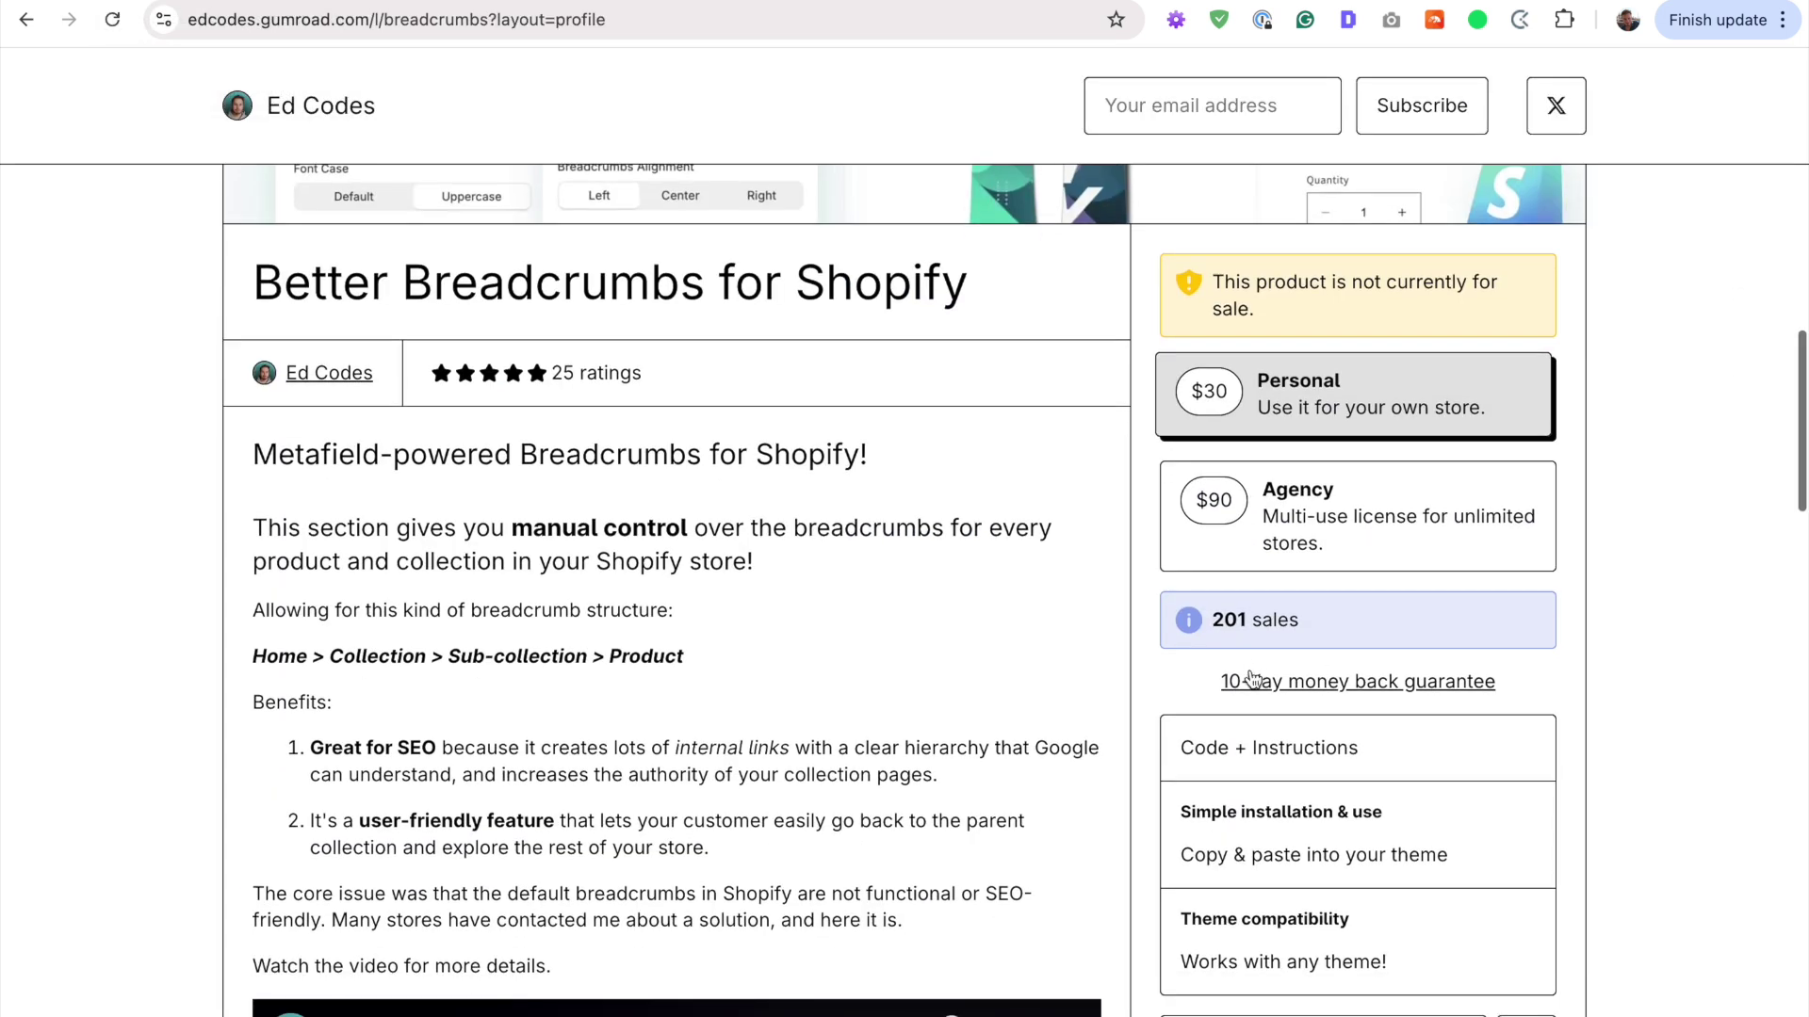
{"action": "left_click_drag", "start_coordinate": [1209, 621], "coordinate": [1400, 633]}
{"action": "left_click", "coordinate": [1392, 640]}
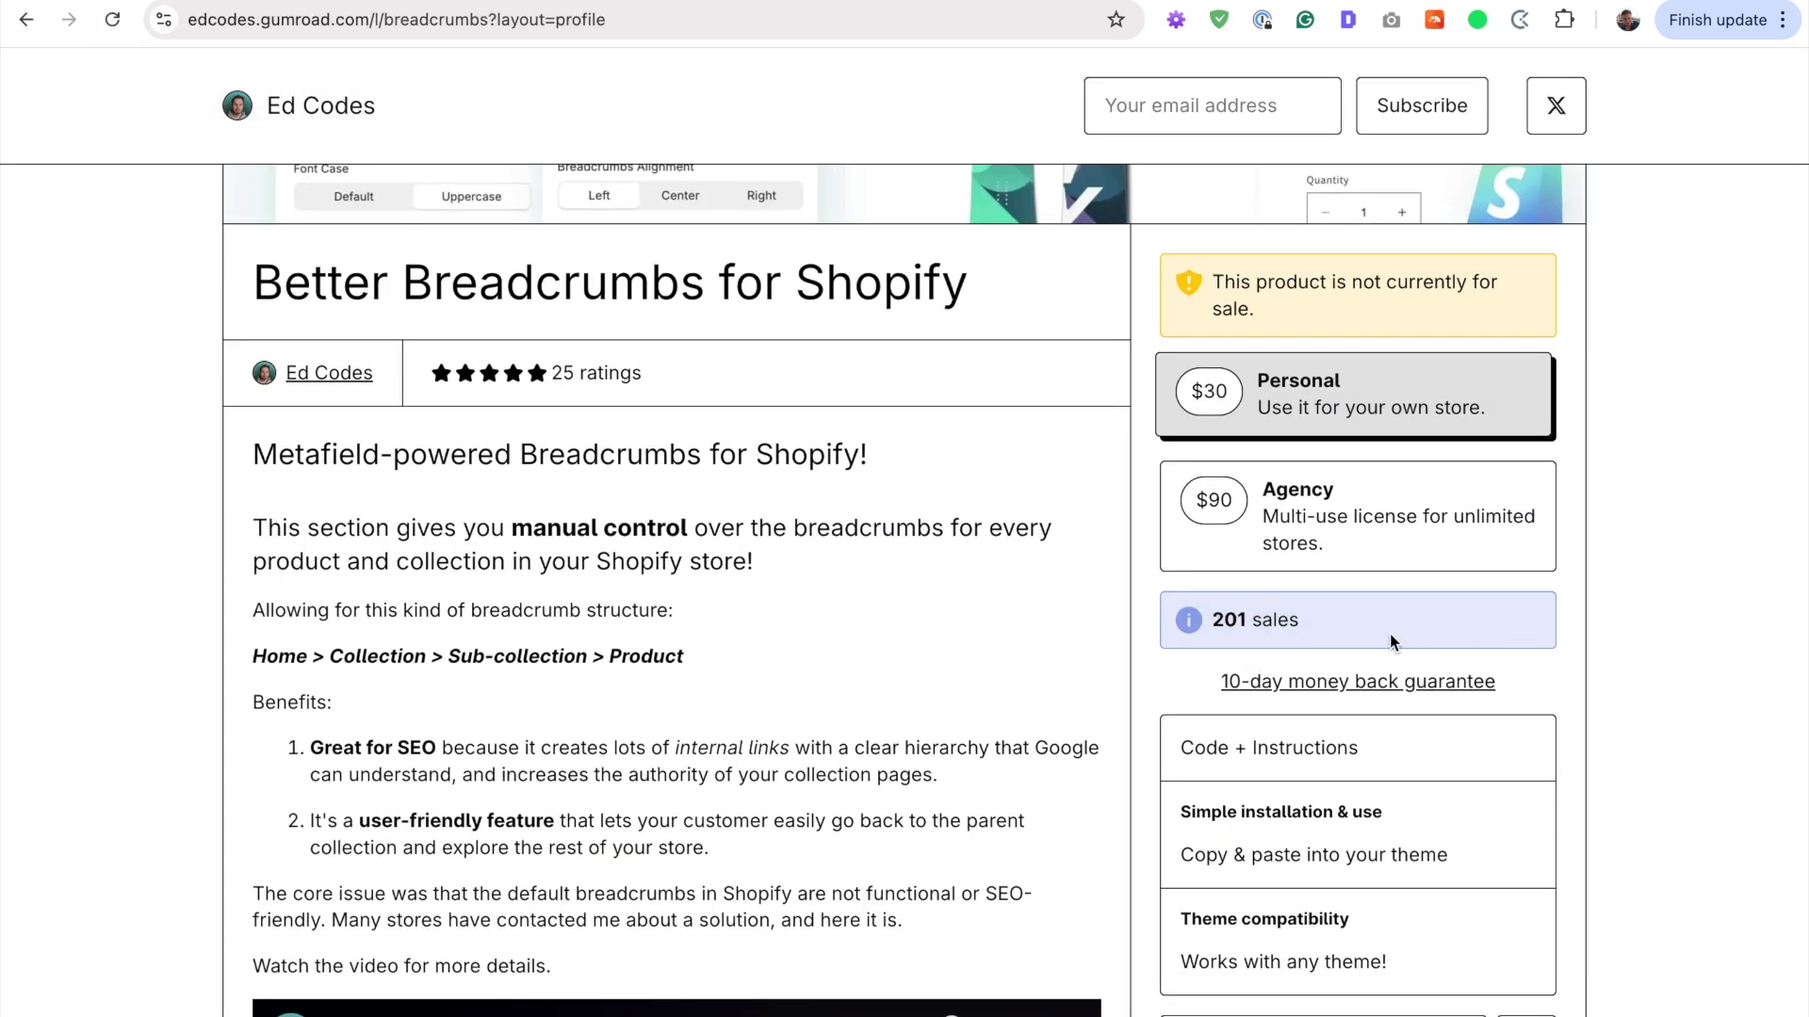
{"action": "scroll", "coordinate": [1670, 722], "scroll_direction": "down", "scroll_amount": 6}
{"action": "scroll", "coordinate": [1669, 722], "scroll_direction": "up", "scroll_amount": 4}
{"action": "scroll", "coordinate": [1669, 731], "scroll_direction": "down", "scroll_amount": 2}
{"action": "scroll", "coordinate": [1670, 731], "scroll_direction": "up", "scroll_amount": 1}
{"action": "scroll", "coordinate": [1502, 444], "scroll_direction": "down", "scroll_amount": 3}
{"action": "triple_click", "coordinate": [1489, 650]}
{"action": "left_click", "coordinate": [1547, 644]}
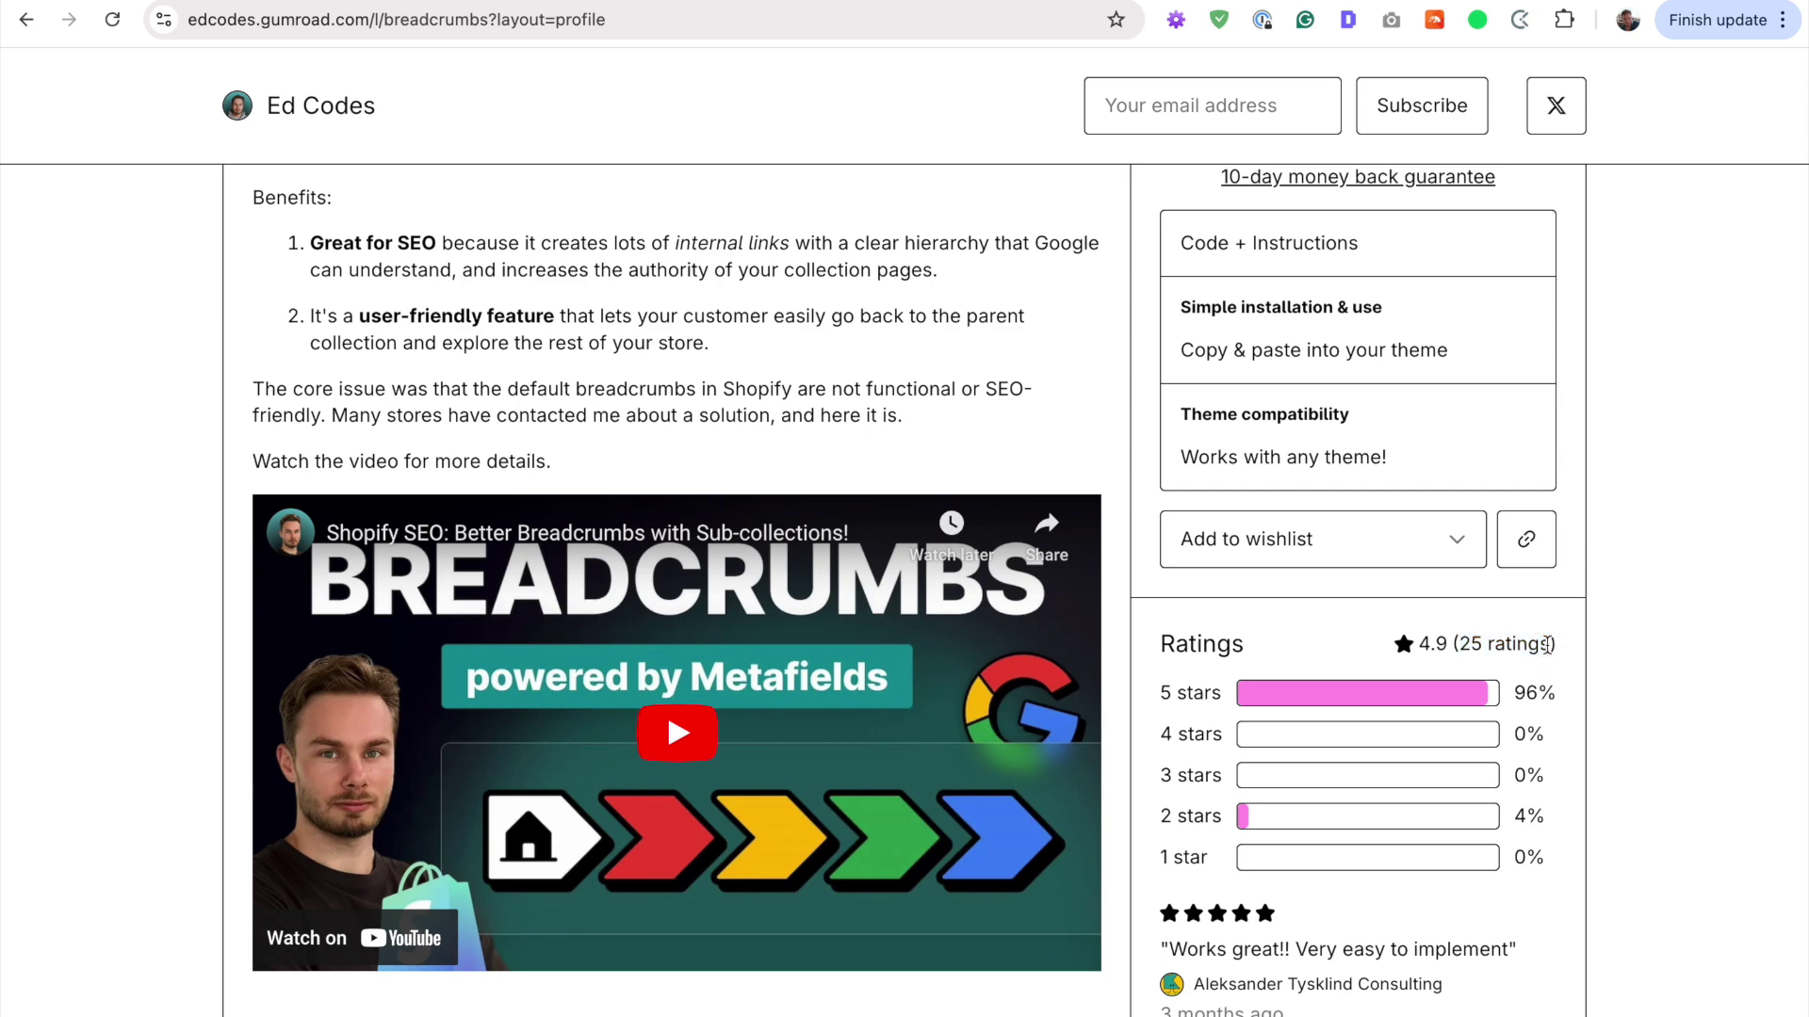
Step: Highlight the listing's 201 sales figure
{"action": "scroll", "coordinate": [1684, 601], "scroll_direction": "up", "scroll_amount": 3}
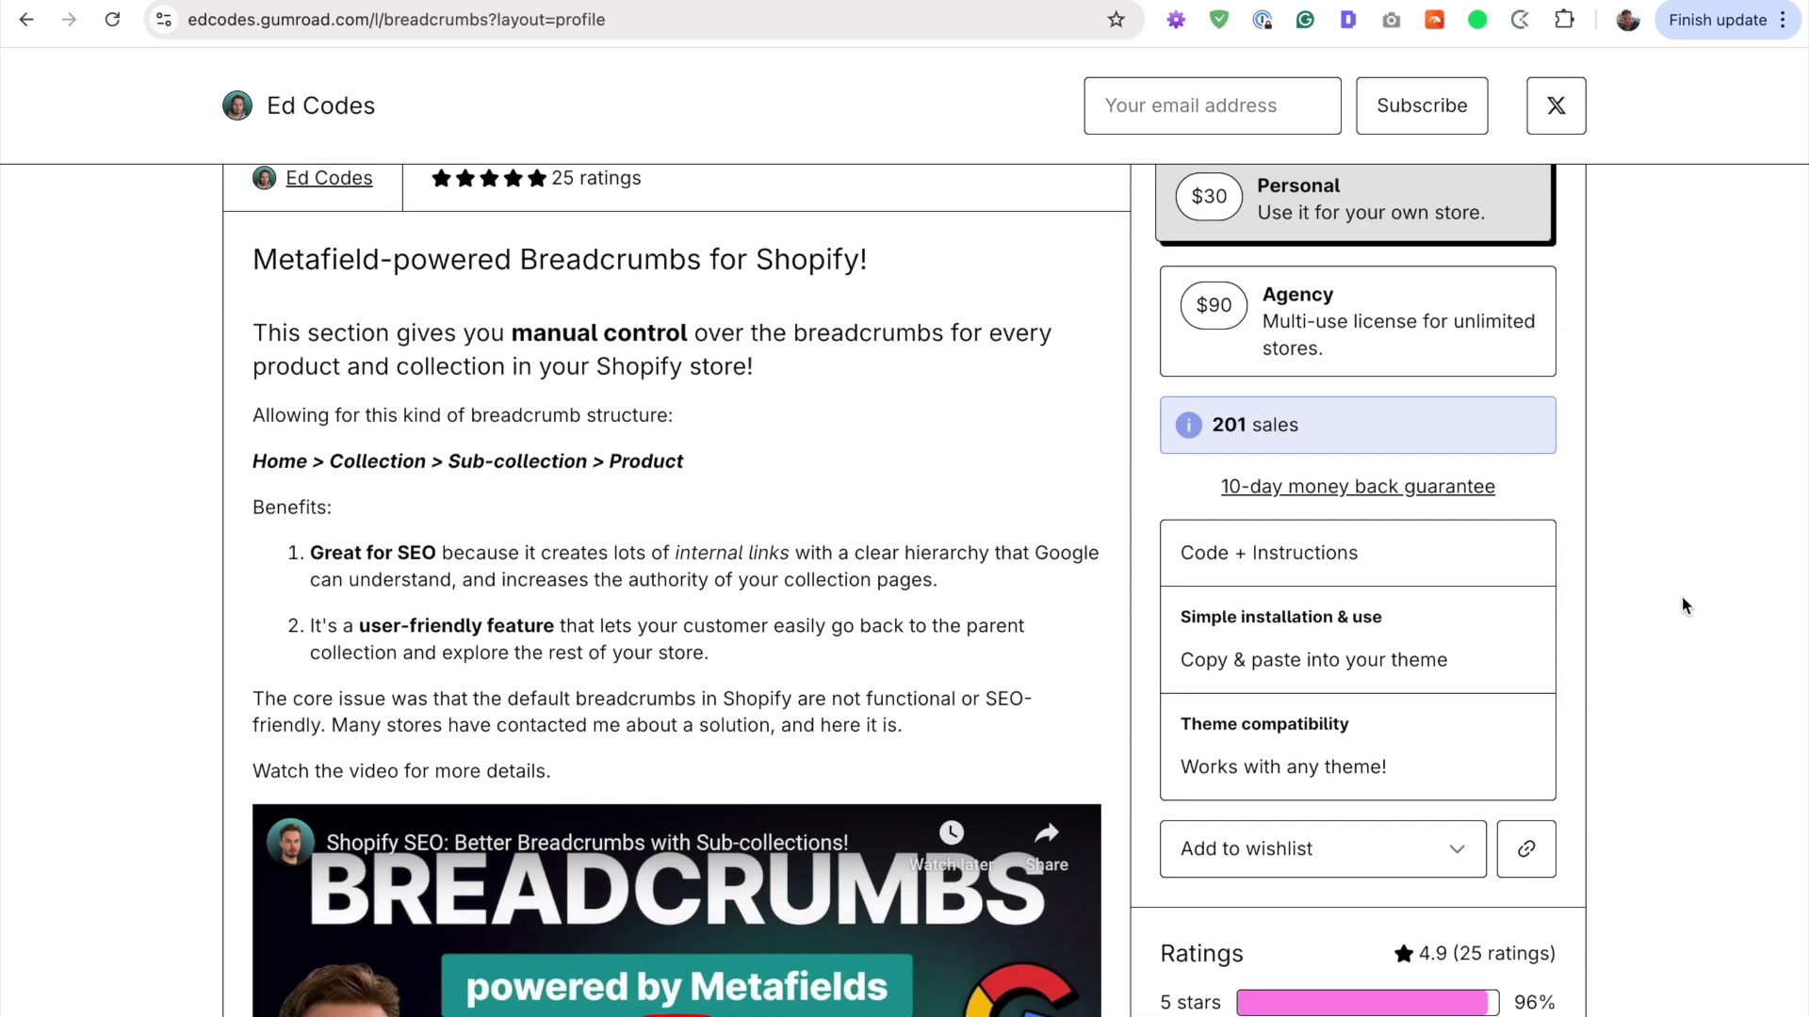
{"action": "left_click_drag", "start_coordinate": [1213, 425], "coordinate": [1382, 426]}
{"action": "left_click", "coordinate": [1324, 426]}
{"action": "left_click_drag", "start_coordinate": [1213, 425], "coordinate": [1267, 426]}
{"action": "left_click", "coordinate": [1267, 425]}
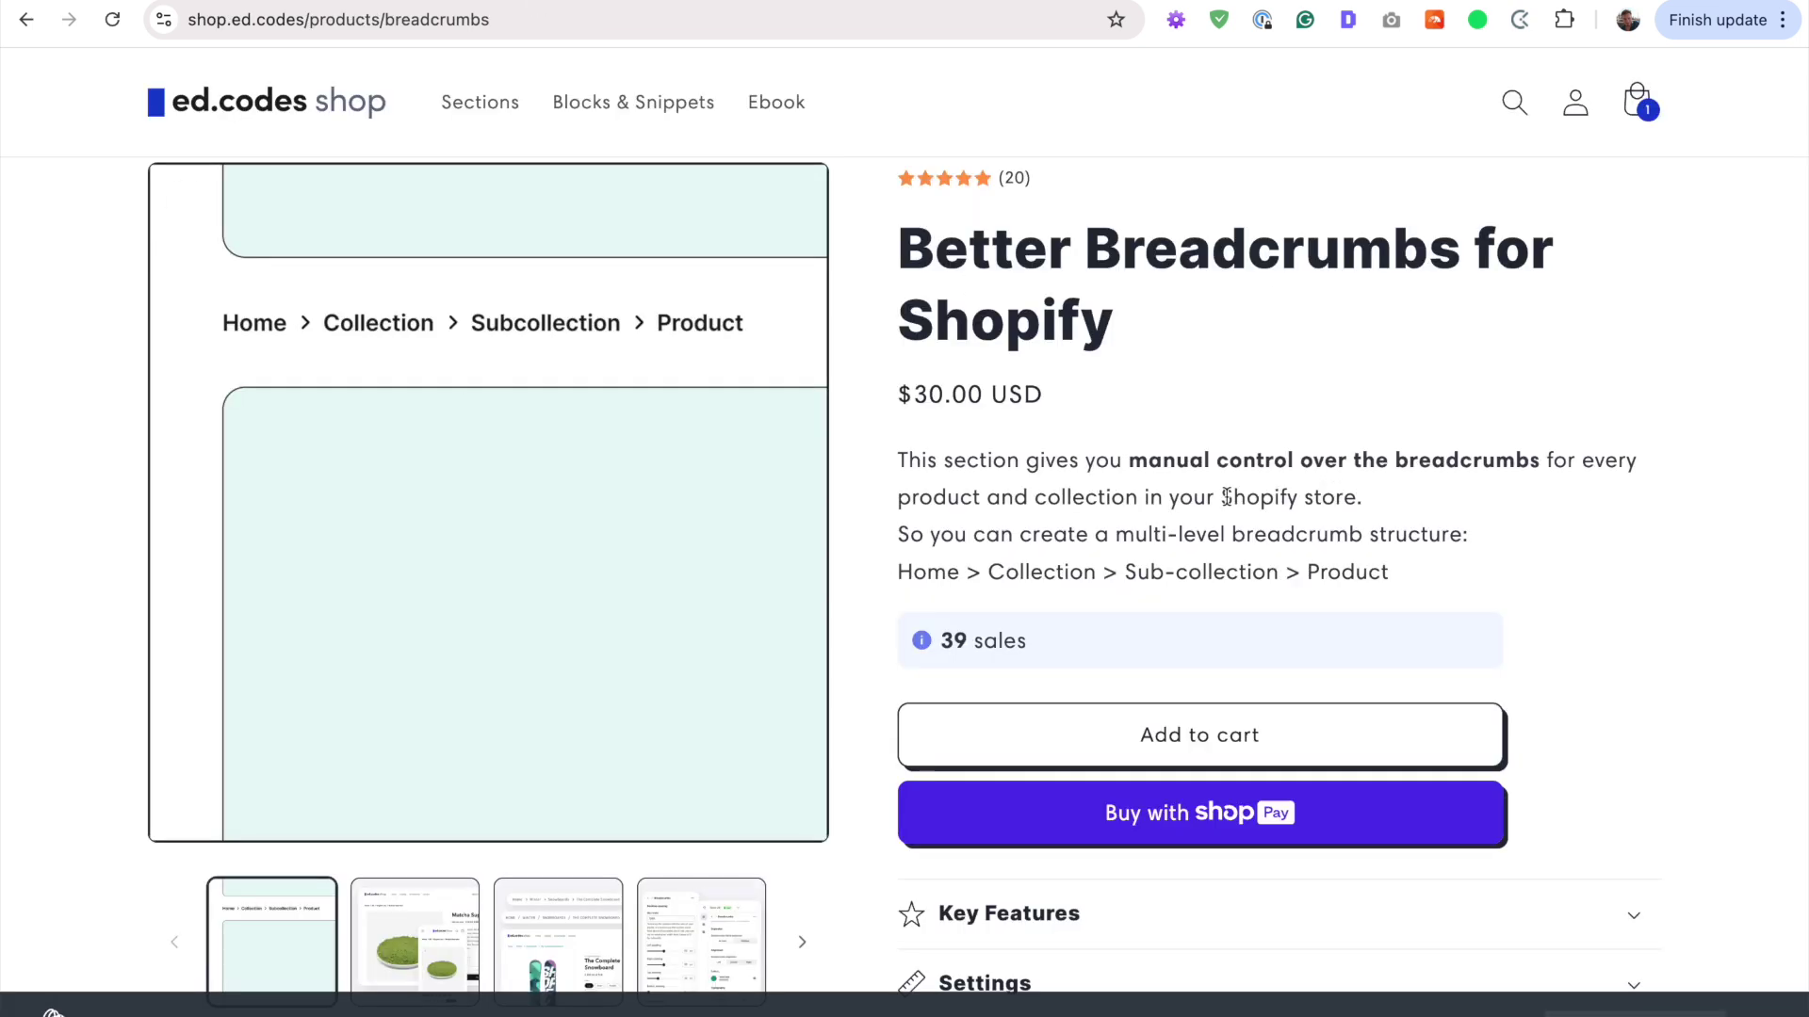
Step: Highlight the Shopify Flow app name and view the enlarged Fraud Workflow screenshot
{"action": "scroll", "coordinate": [1263, 510], "scroll_direction": "down", "scroll_amount": 2}
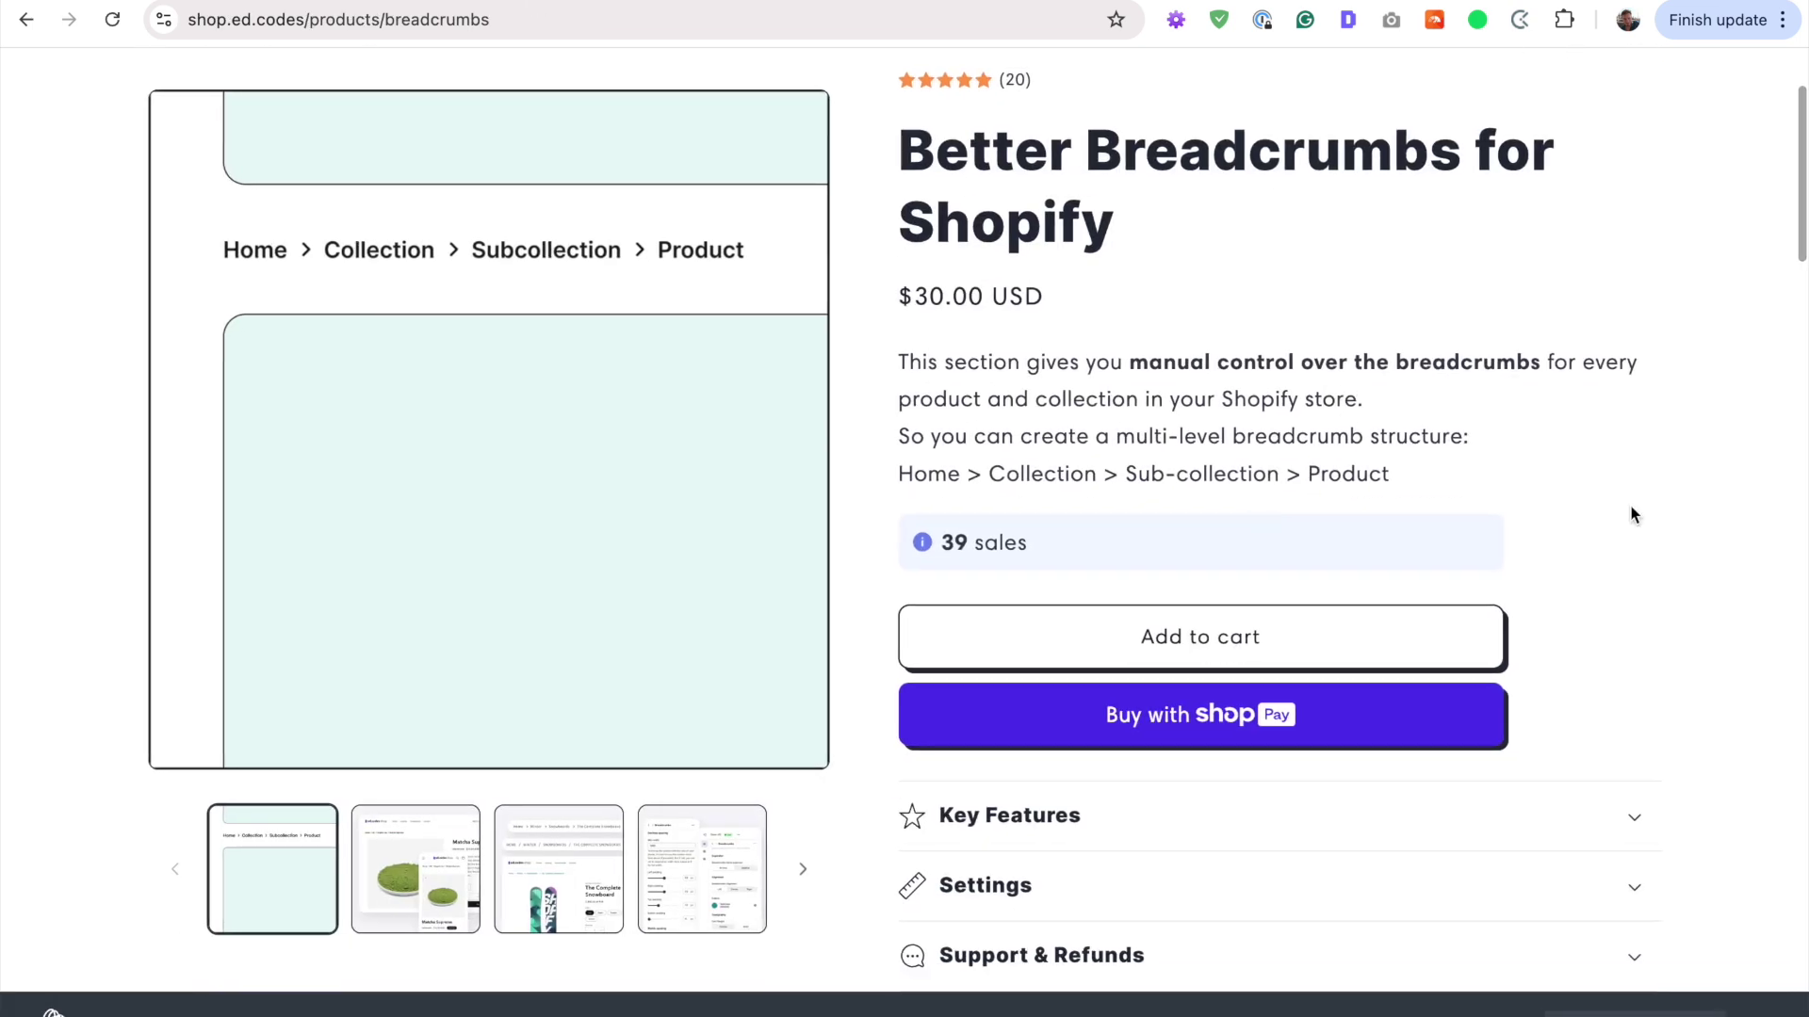
{"action": "scroll", "coordinate": [1755, 548], "scroll_direction": "up", "scroll_amount": 2}
{"action": "scroll", "coordinate": [1756, 549], "scroll_direction": "down", "scroll_amount": 1}
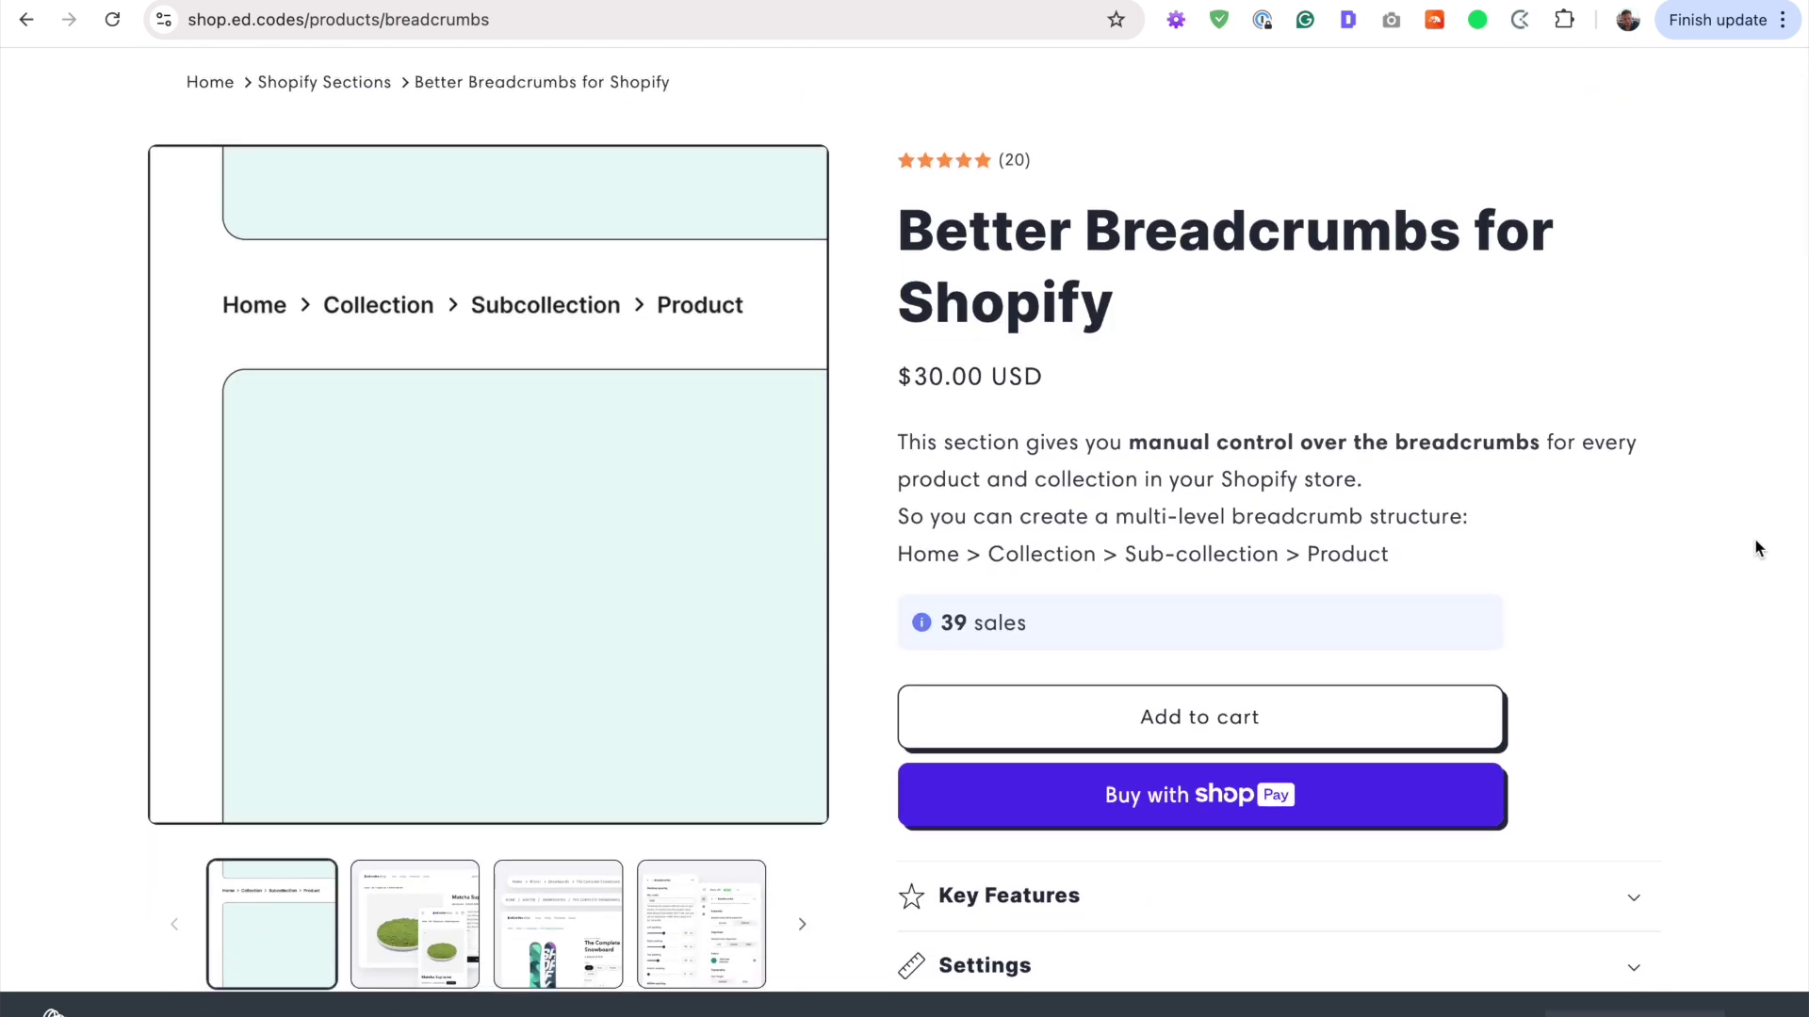
{"action": "scroll", "coordinate": [1581, 326], "scroll_direction": "down", "scroll_amount": 5}
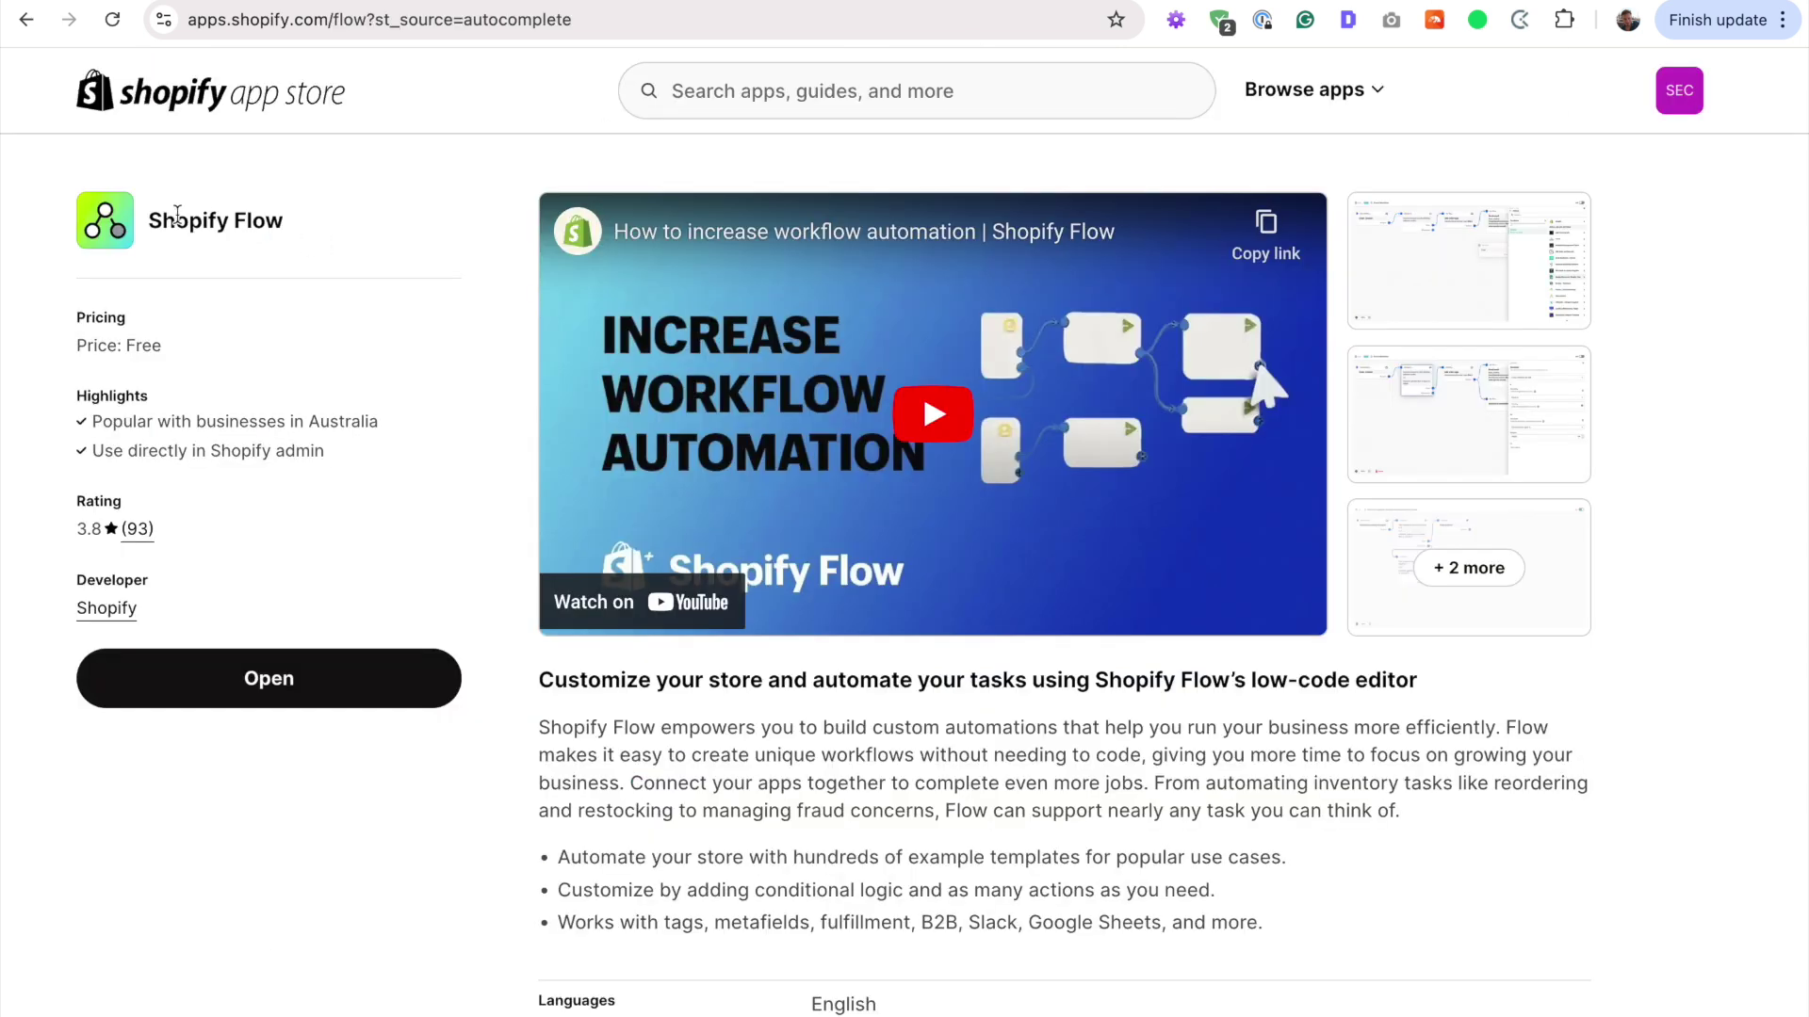
{"action": "left_click_drag", "start_coordinate": [150, 214], "coordinate": [424, 226]}
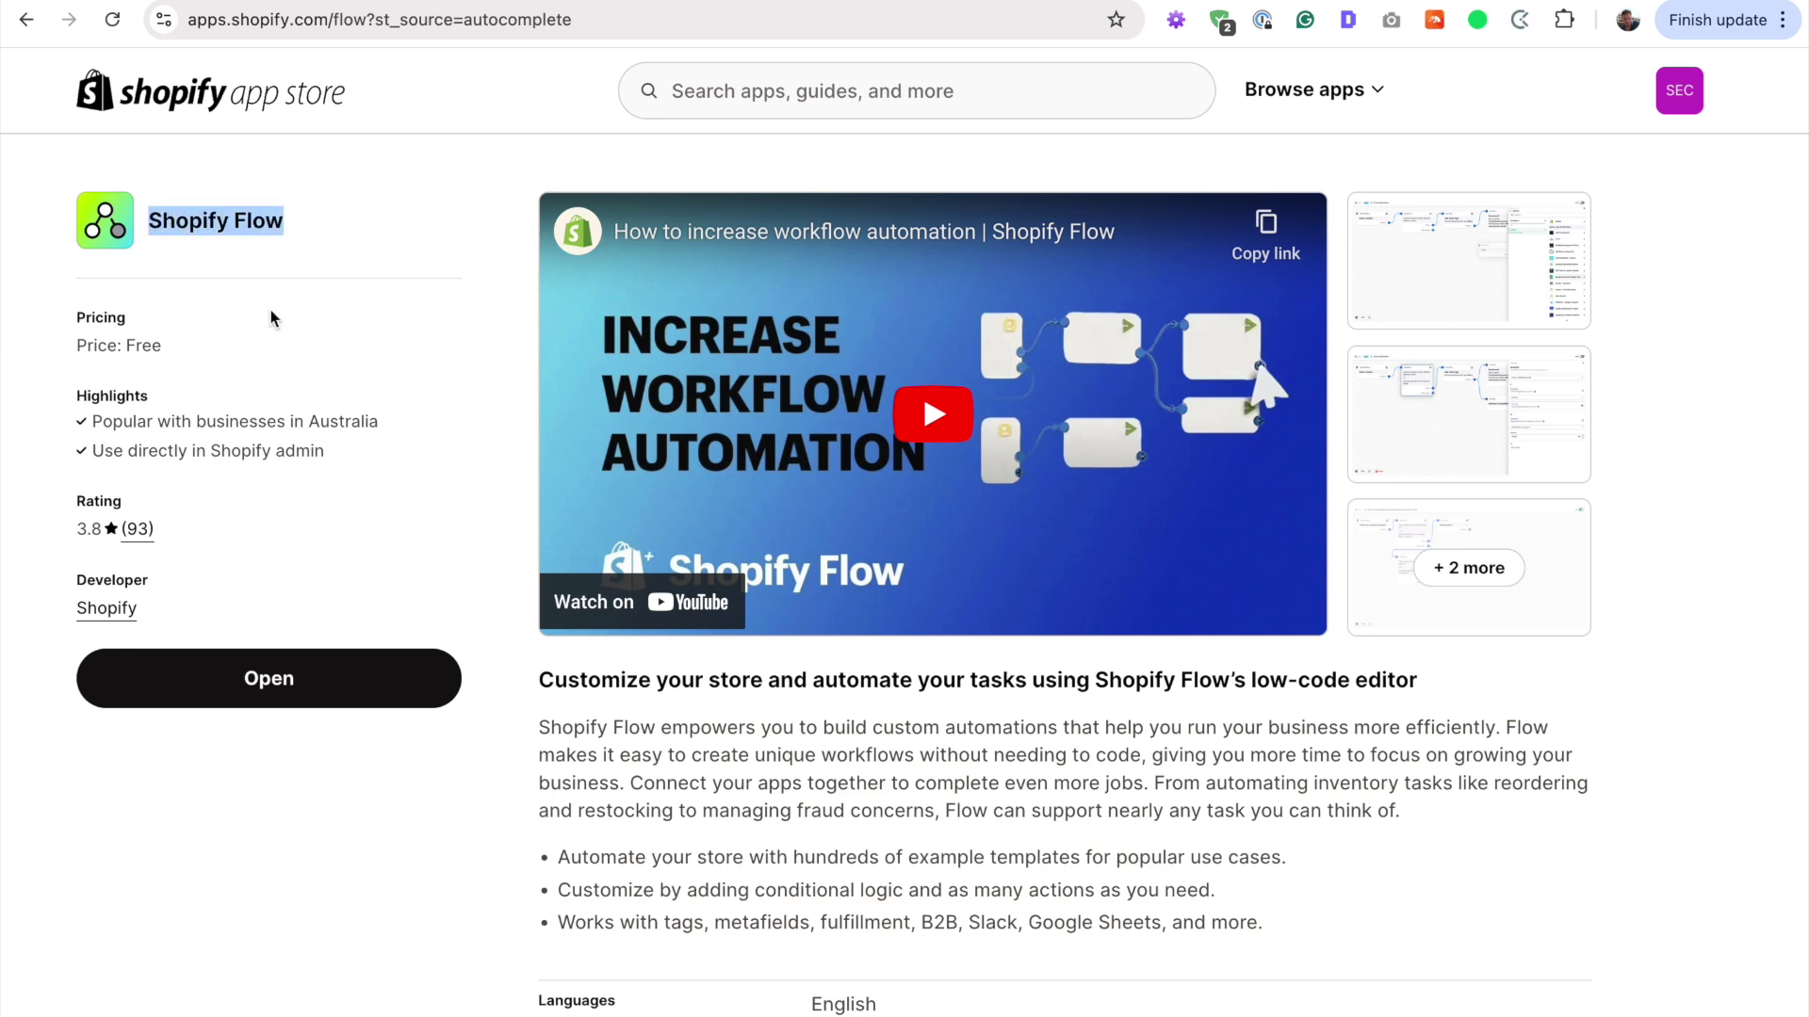
{"action": "left_click", "coordinate": [340, 269]}
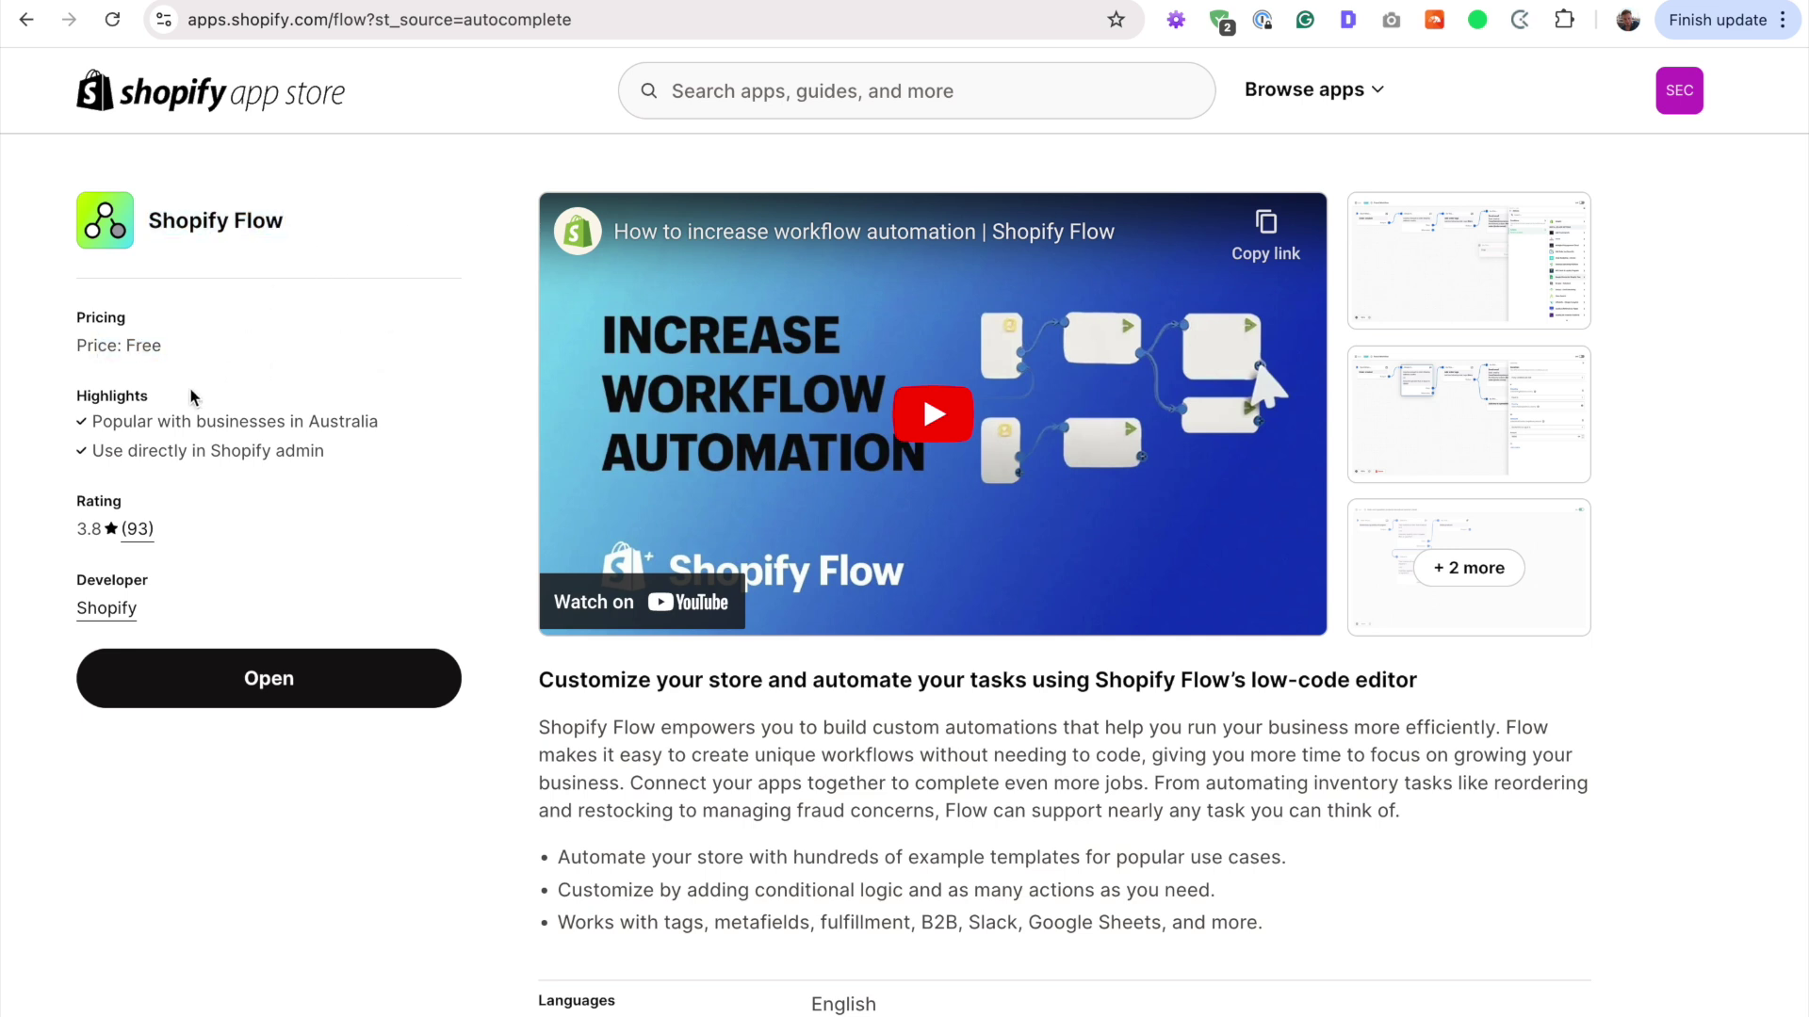
{"action": "left_click", "coordinate": [1434, 262]}
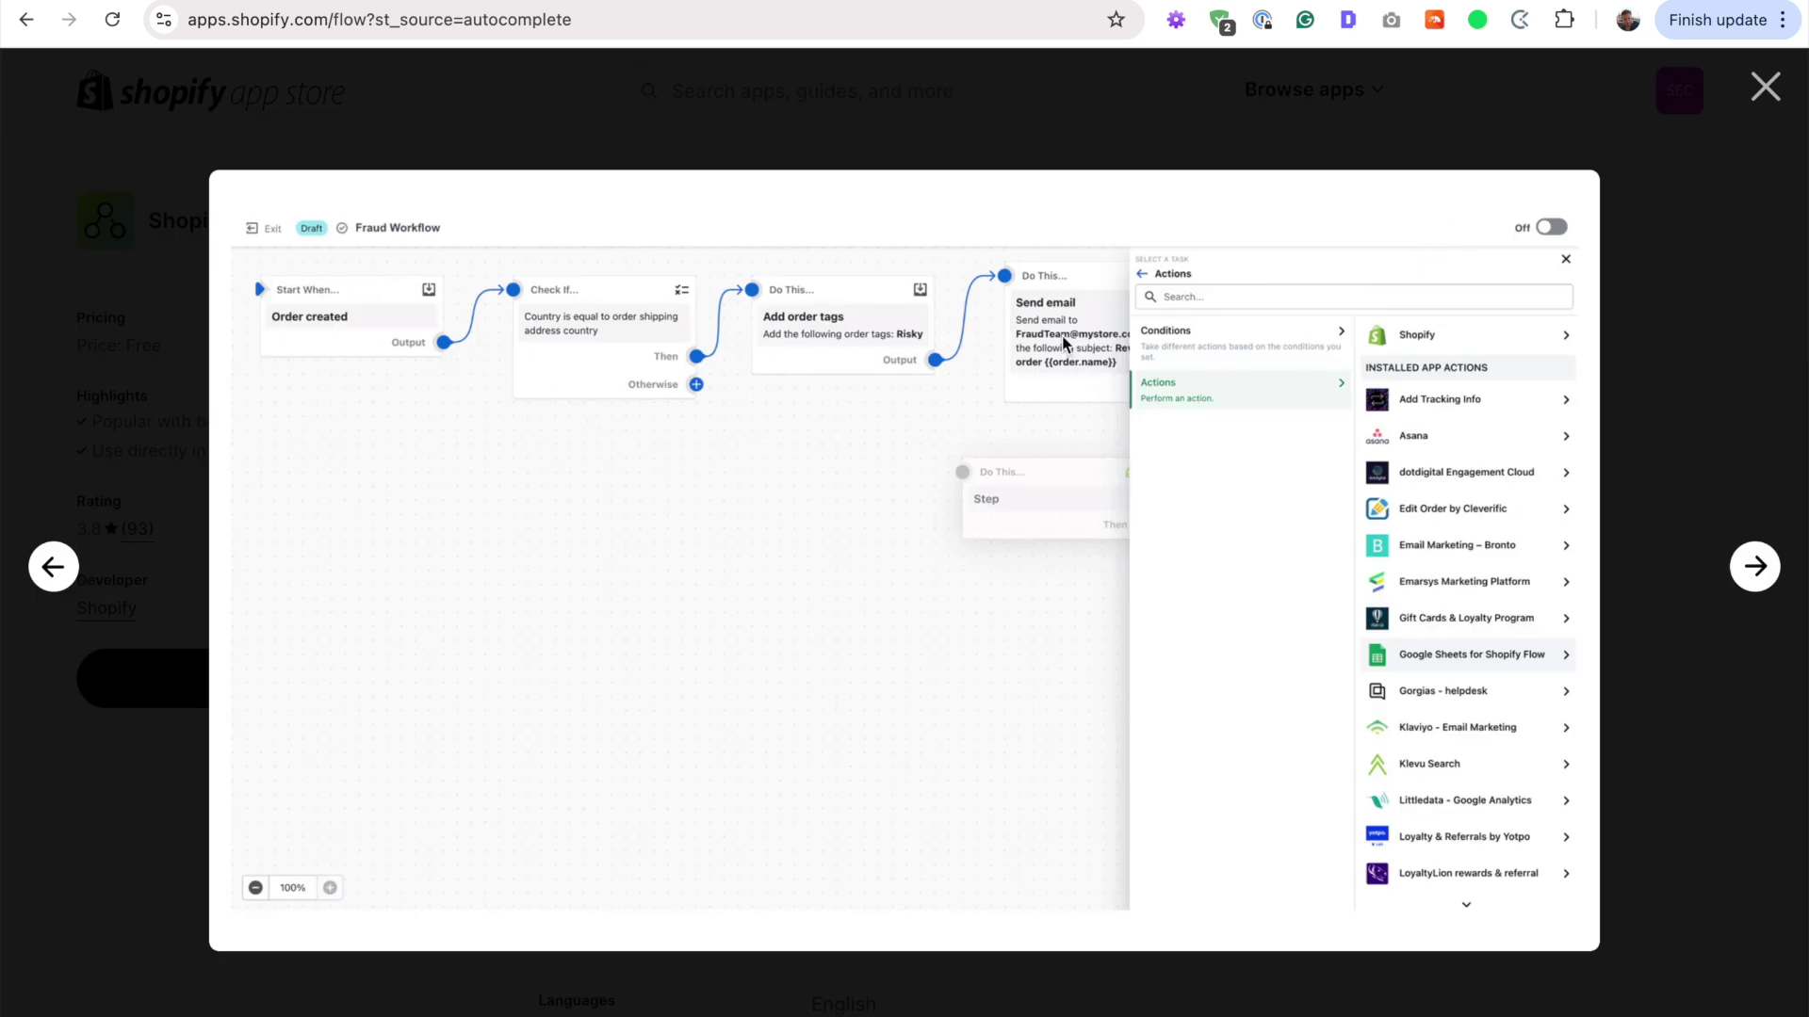
{"action": "left_click", "coordinate": [1765, 87]}
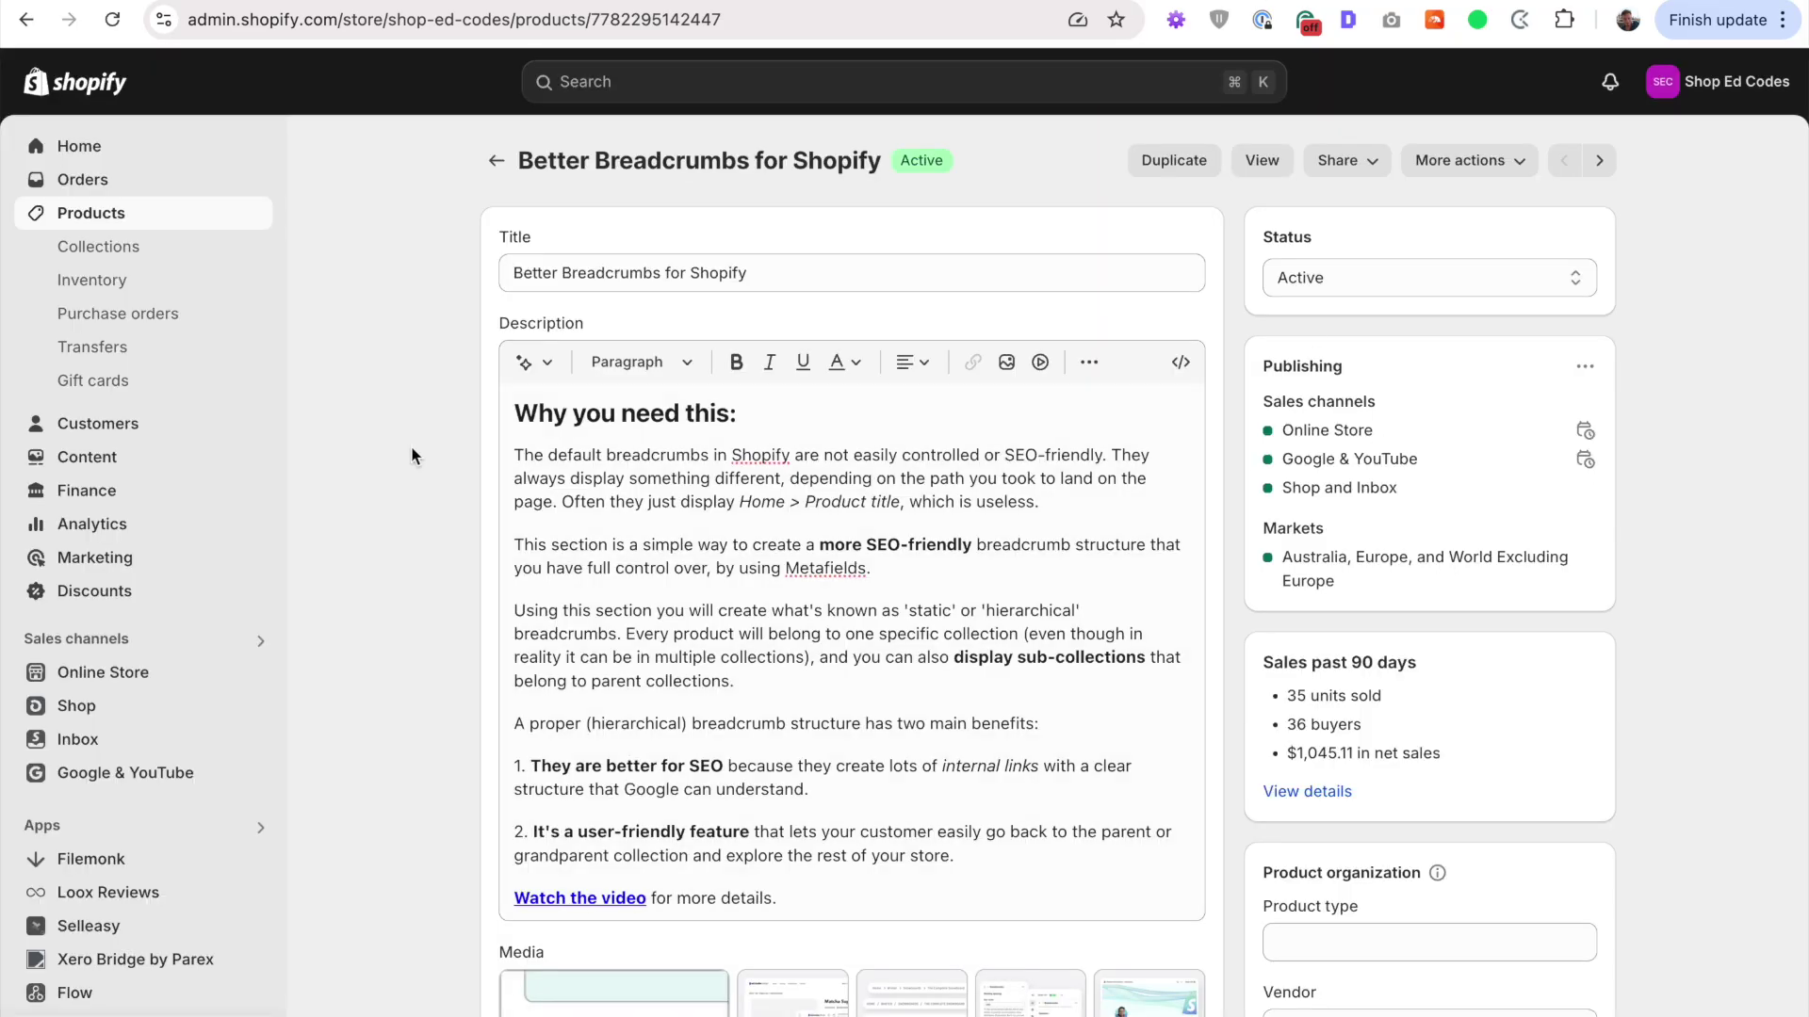
Step: Change the Sale Count metafield from 47 to 48, then select the blog post's style code snippet
{"action": "scroll", "coordinate": [412, 456], "scroll_direction": "down", "scroll_amount": 20}
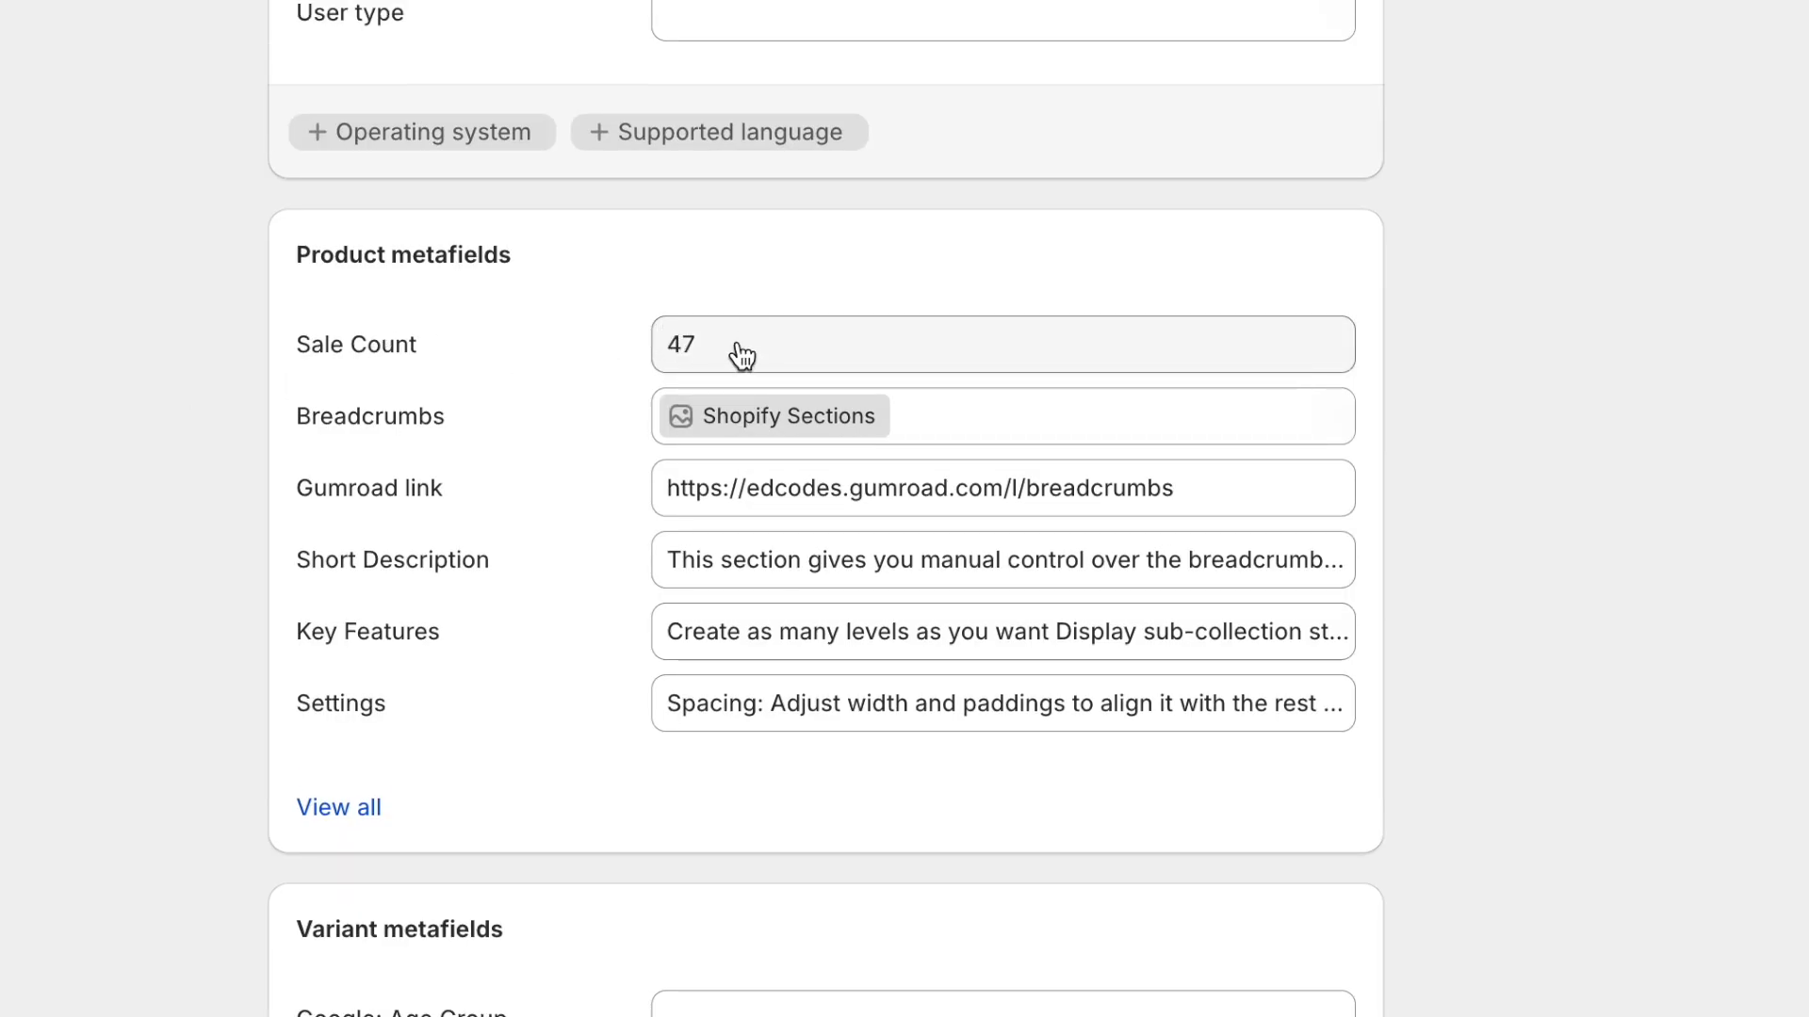
{"action": "left_click", "coordinate": [797, 283]}
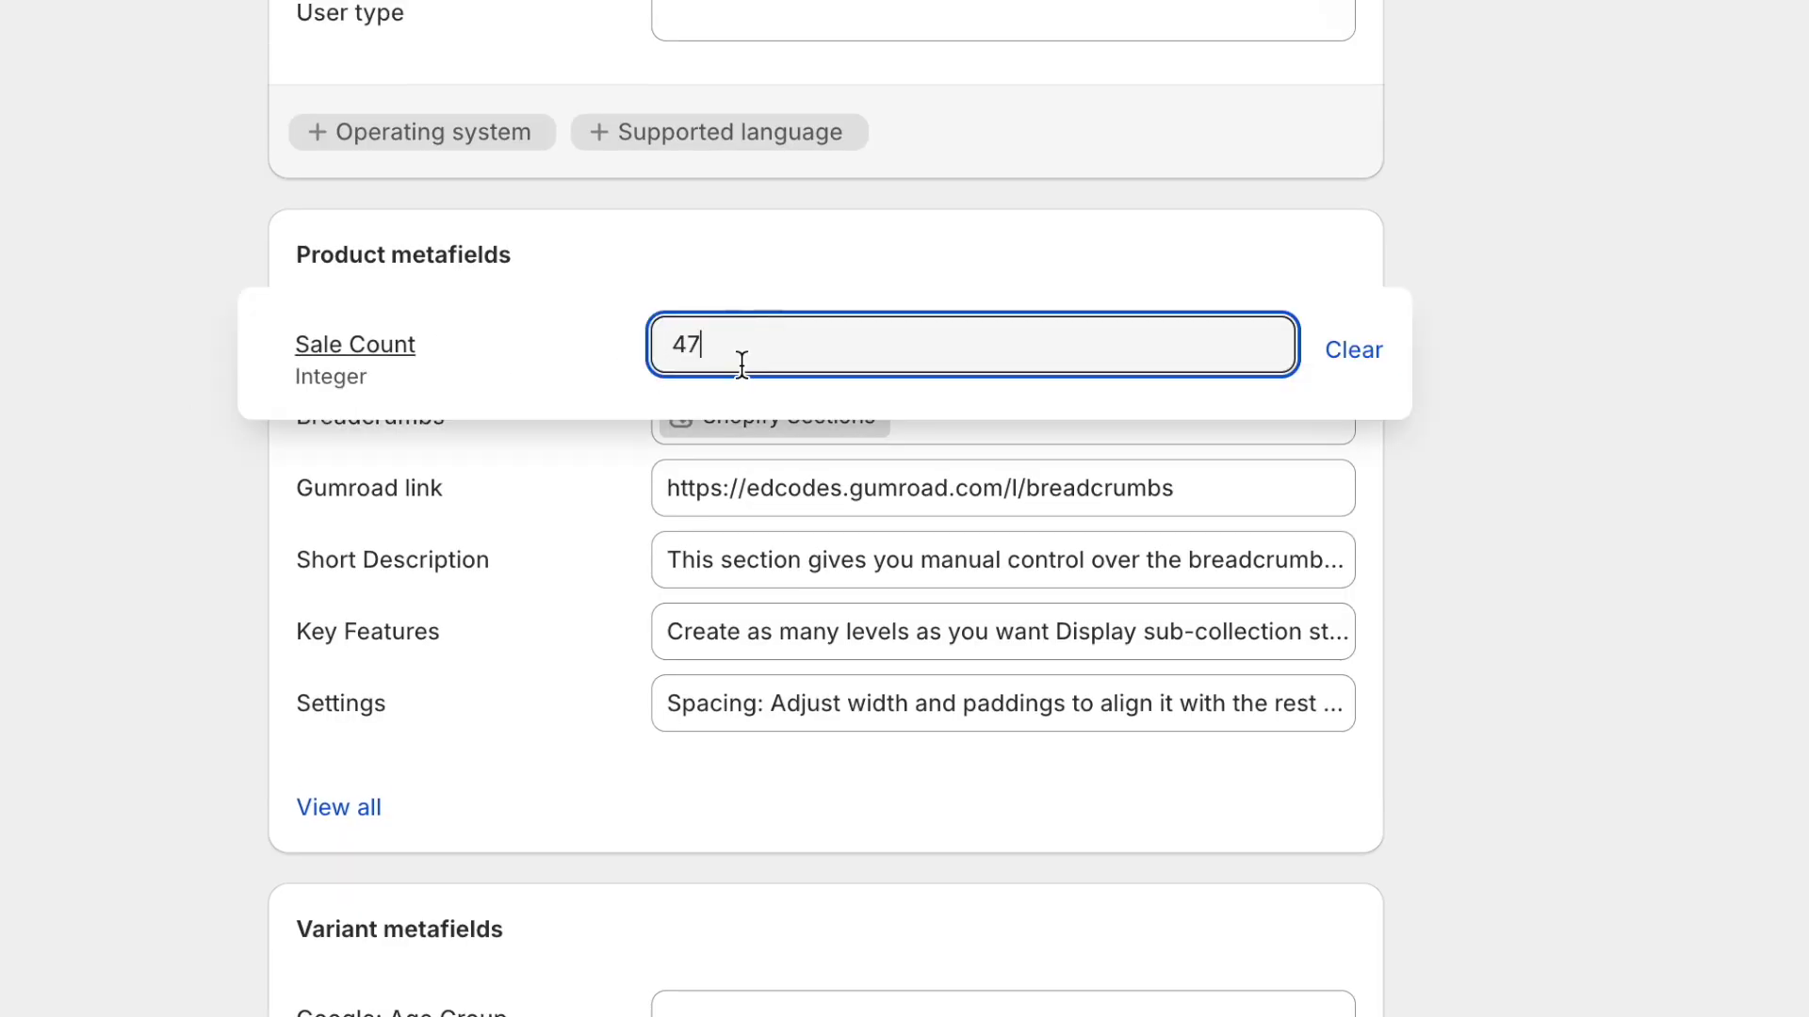
{"action": "double_click", "coordinate": [686, 345]}
{"action": "type", "text": "48"}
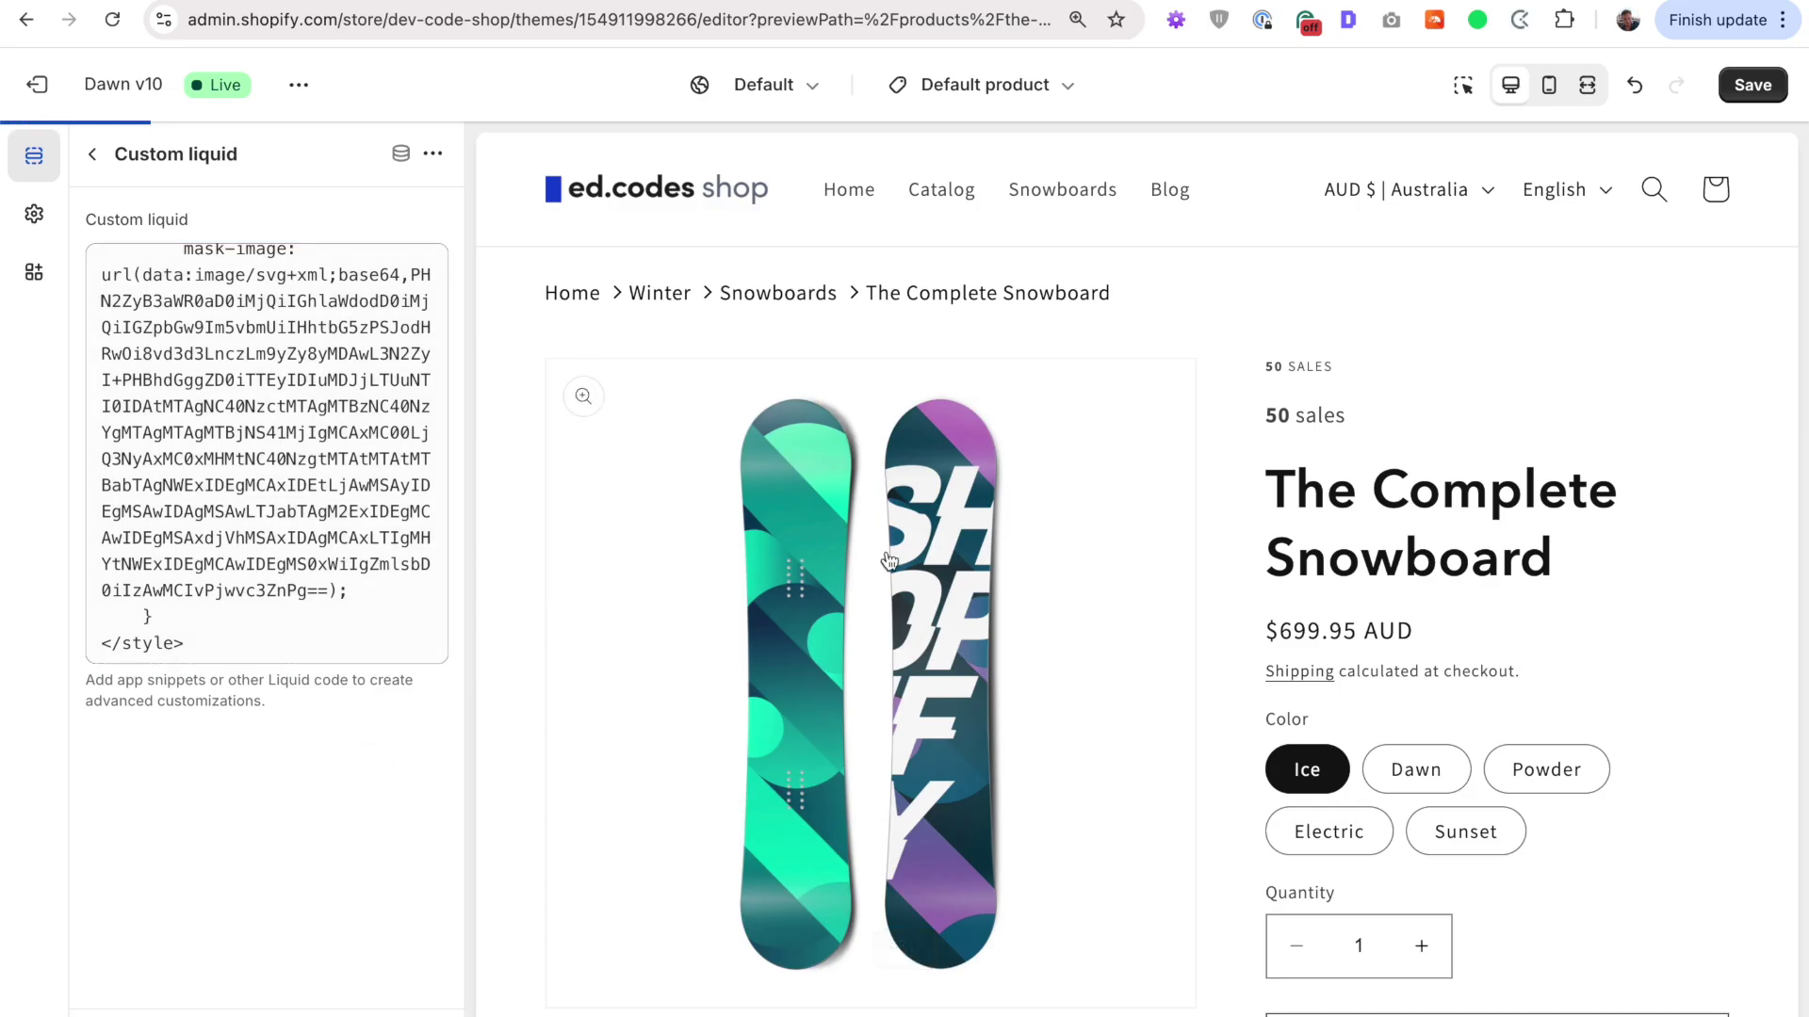
{"action": "scroll", "coordinate": [220, 539], "scroll_direction": "up", "scroll_amount": 1}
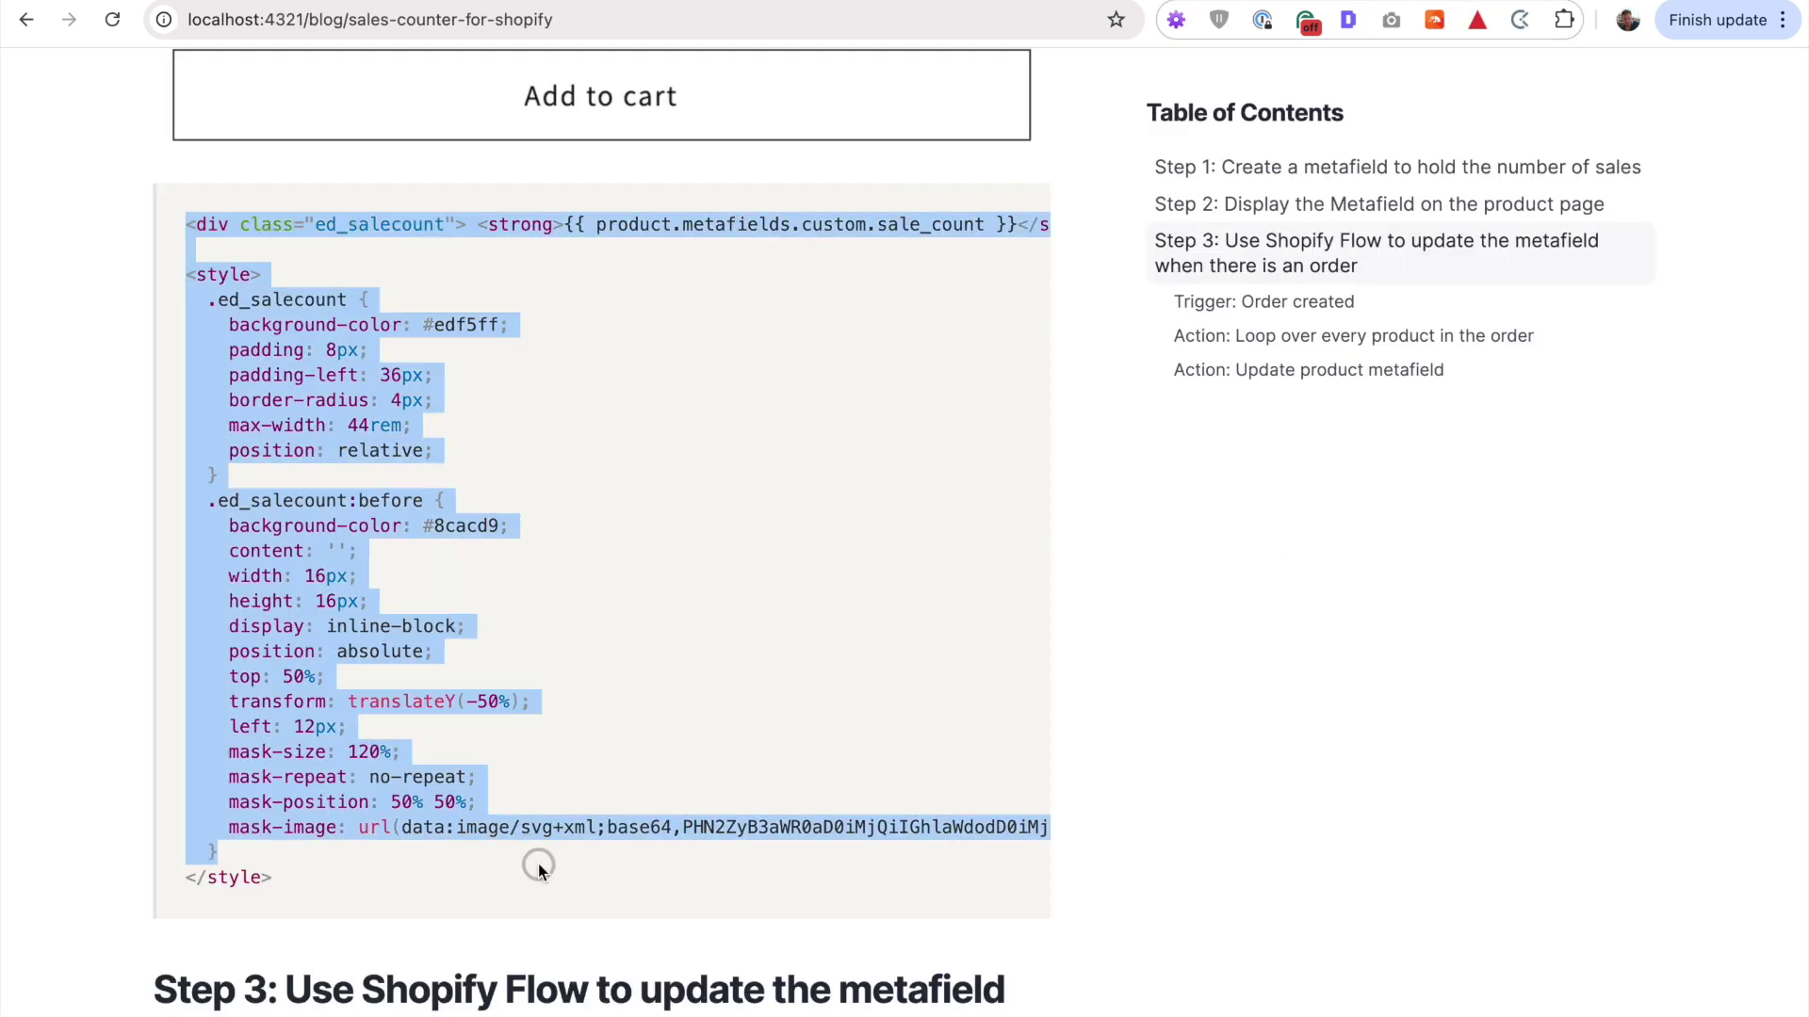
{"action": "left_click_drag", "start_coordinate": [539, 863], "coordinate": [541, 888]}
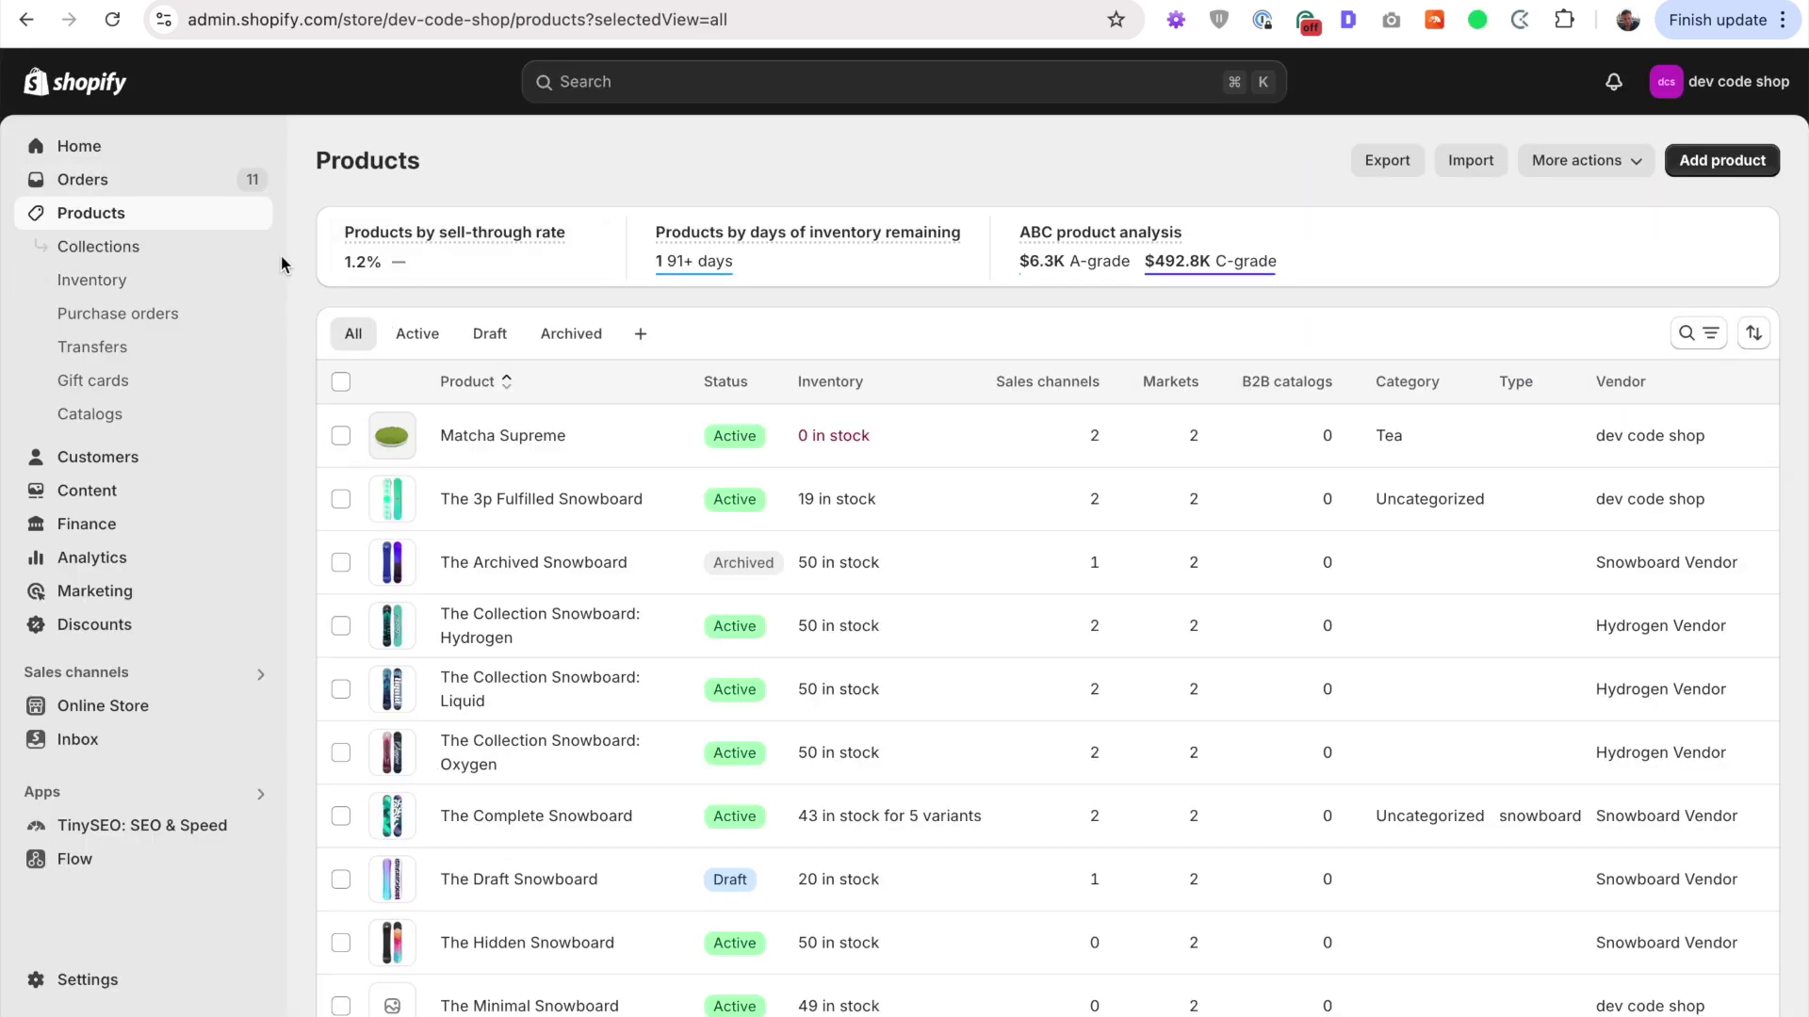
Step: Start a new product metafield definition under Settings > Custom data > Products
{"action": "key", "text": "super+r"}
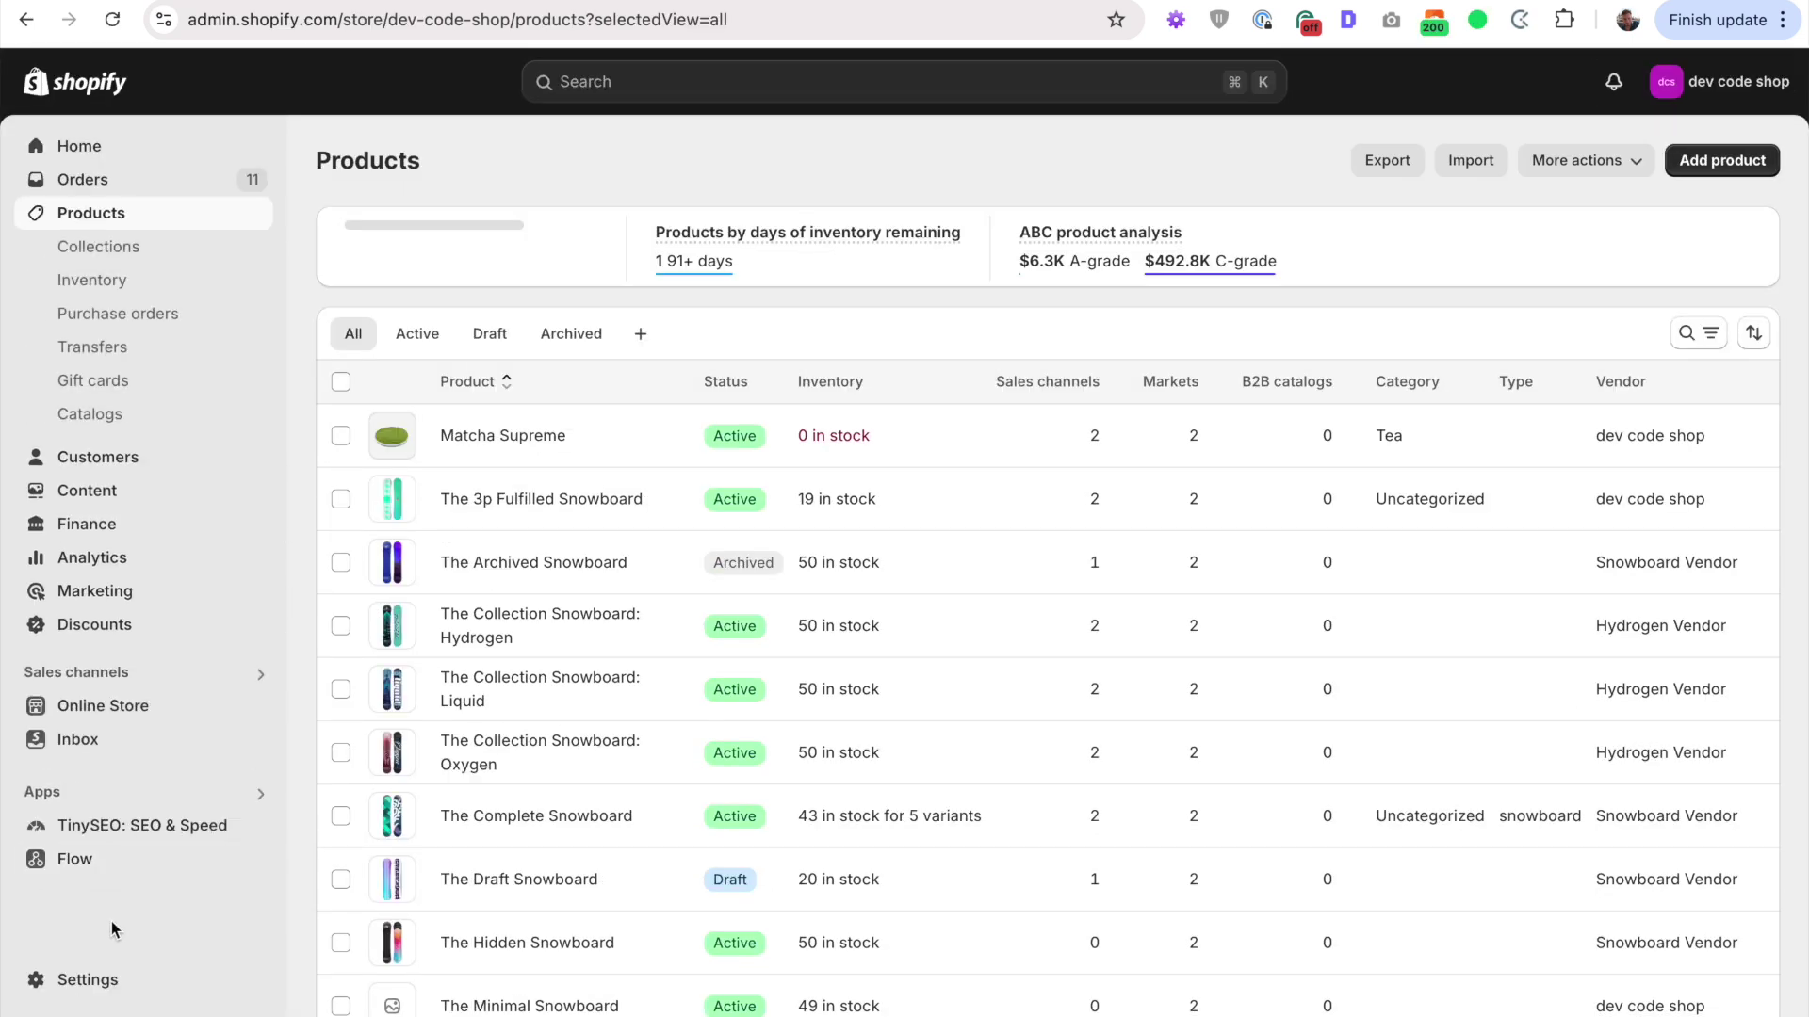
{"action": "left_click", "coordinate": [81, 980]}
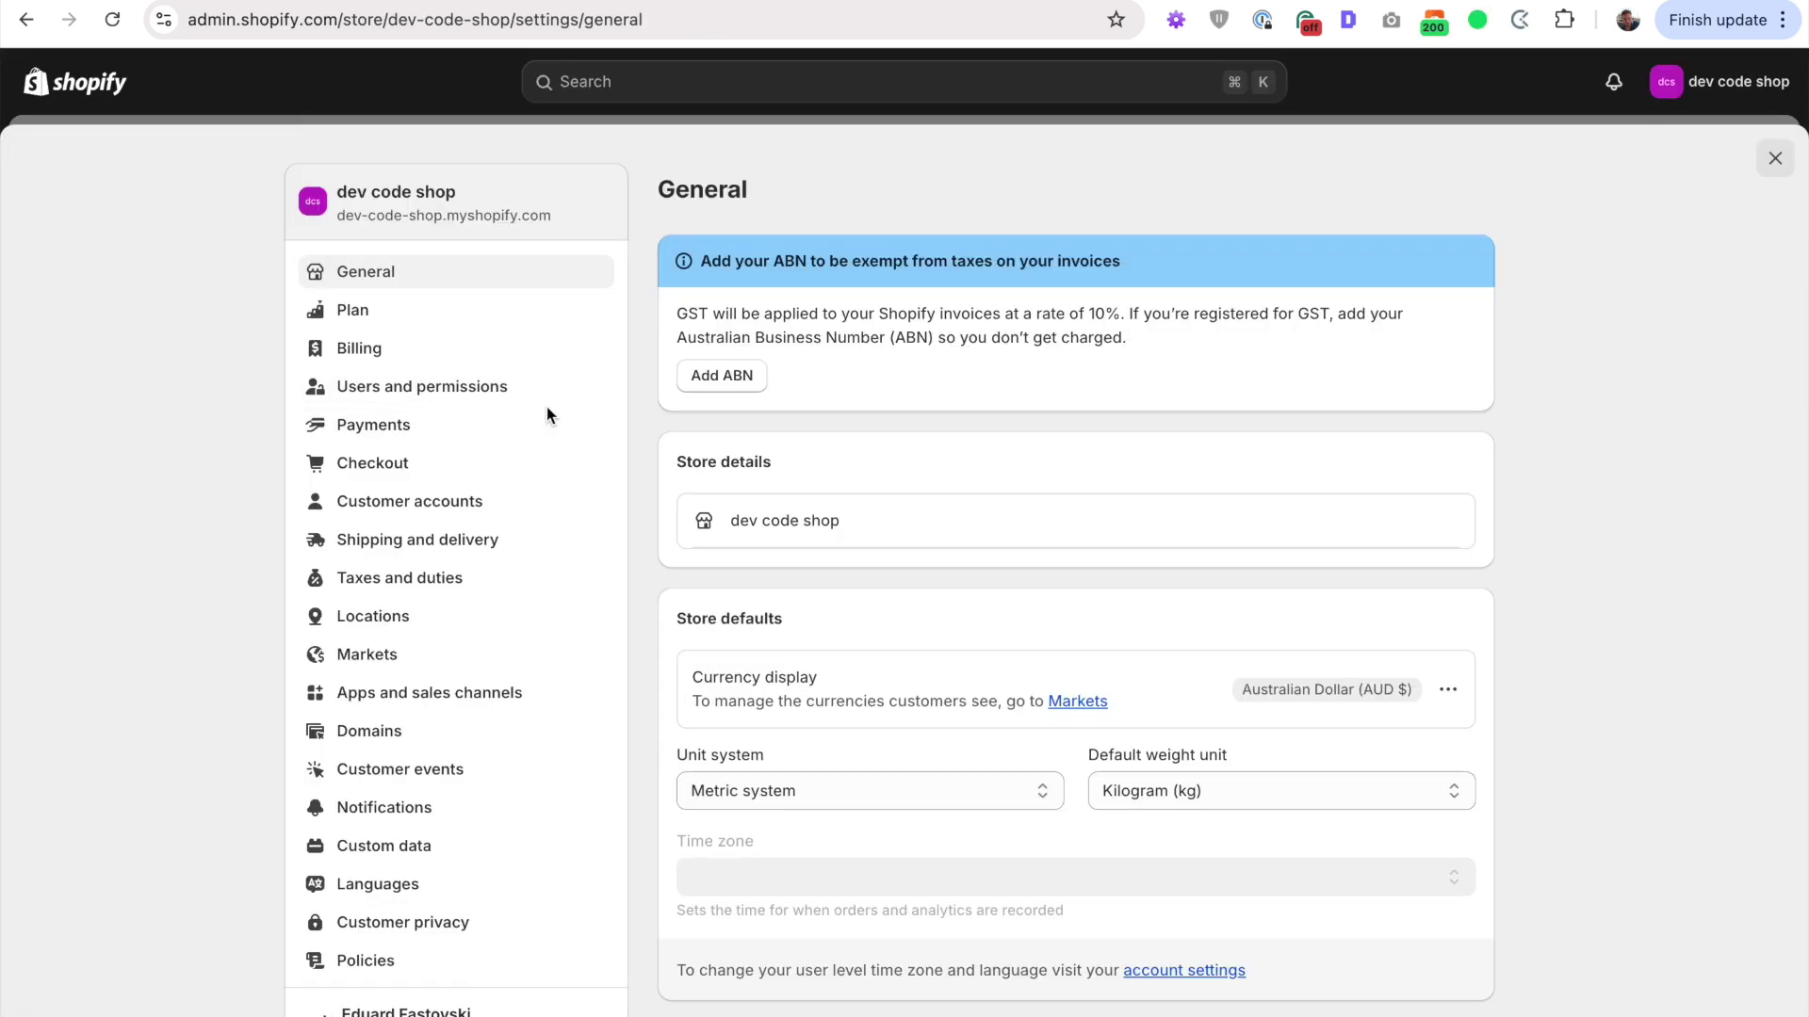
{"action": "left_click", "coordinate": [409, 846]}
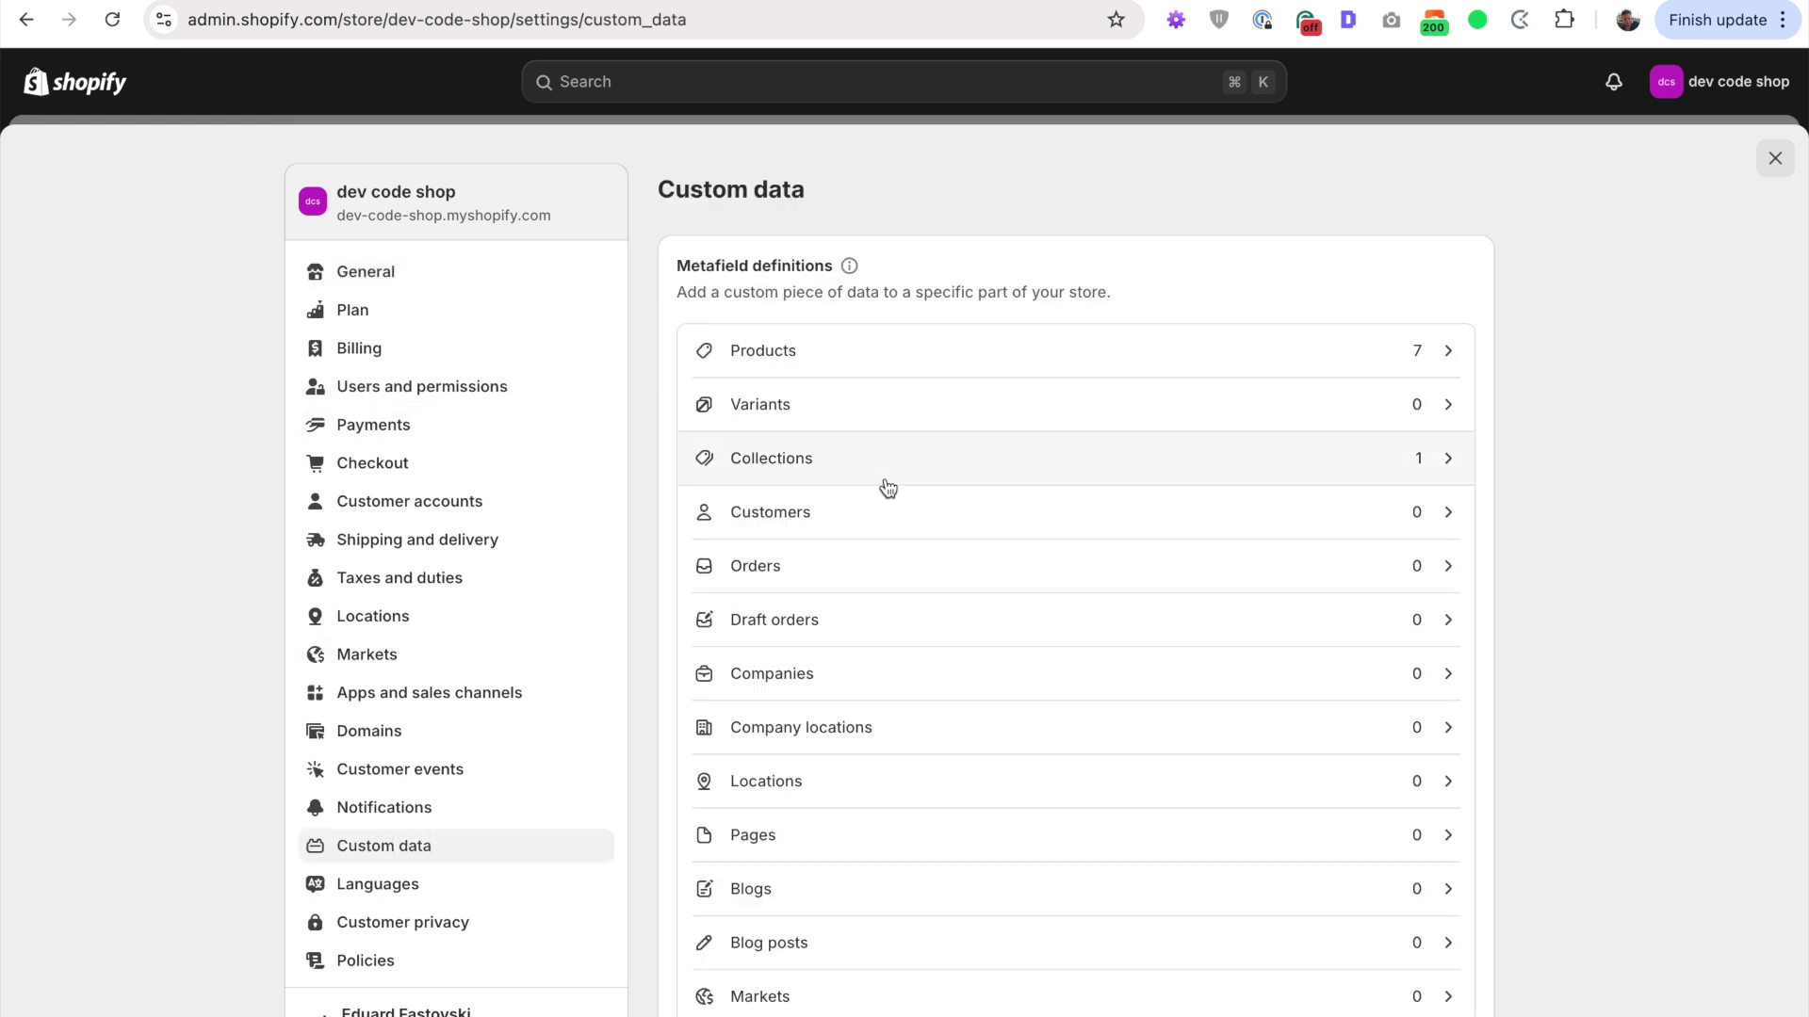
{"action": "left_click", "coordinate": [832, 353]}
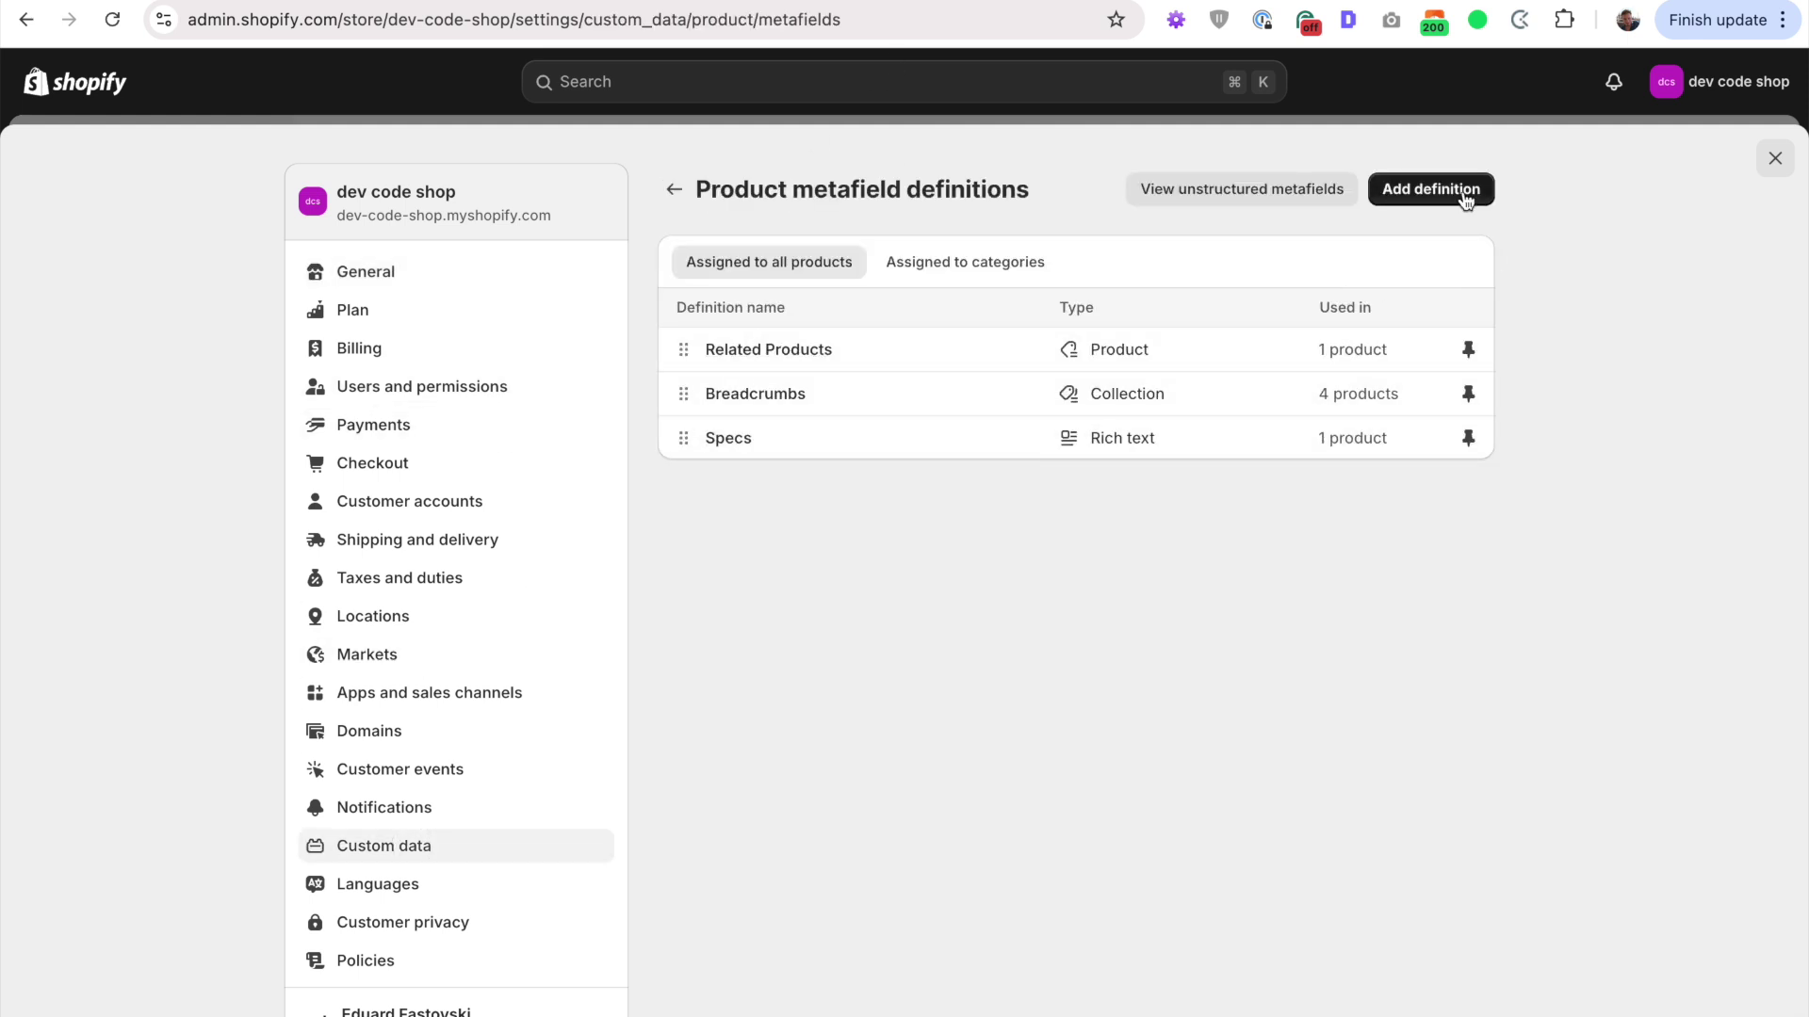
{"action": "left_click", "coordinate": [1430, 192]}
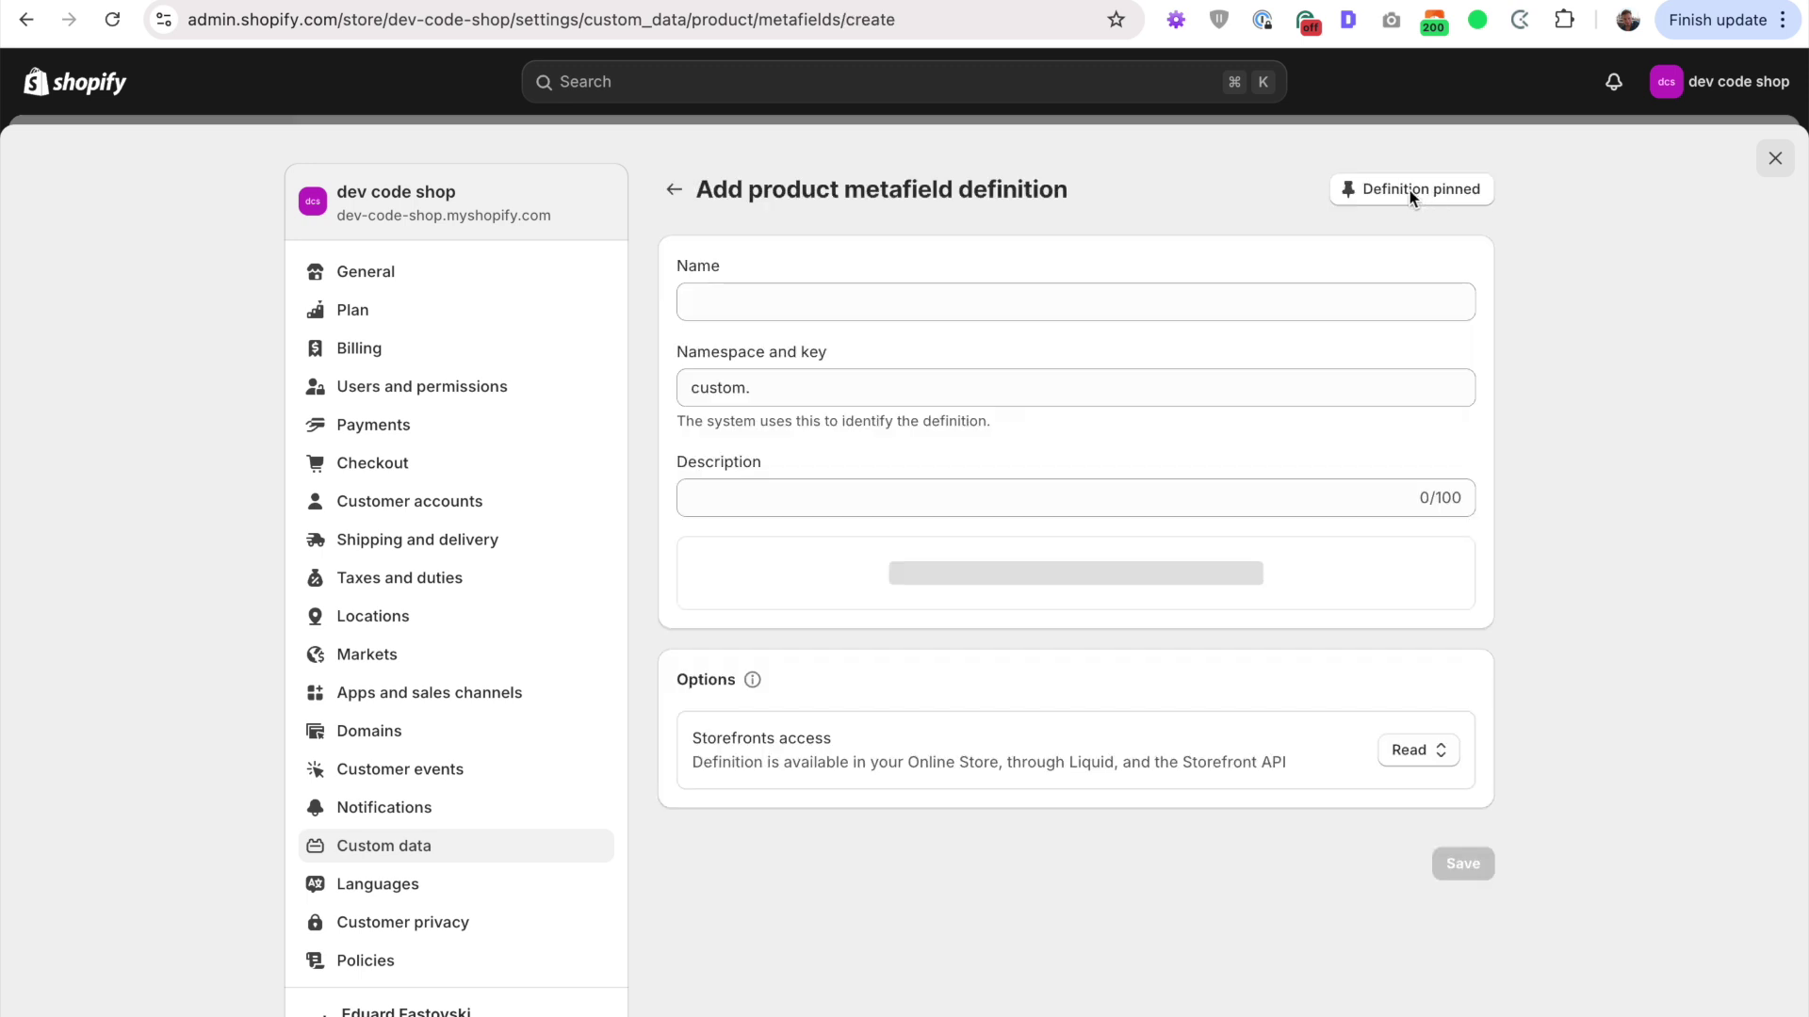
Step: Name the definition 'Sale count', giving it the key custom.sale_count
{"action": "left_click", "coordinate": [942, 313]}
{"action": "type", "text": "Sale count"}
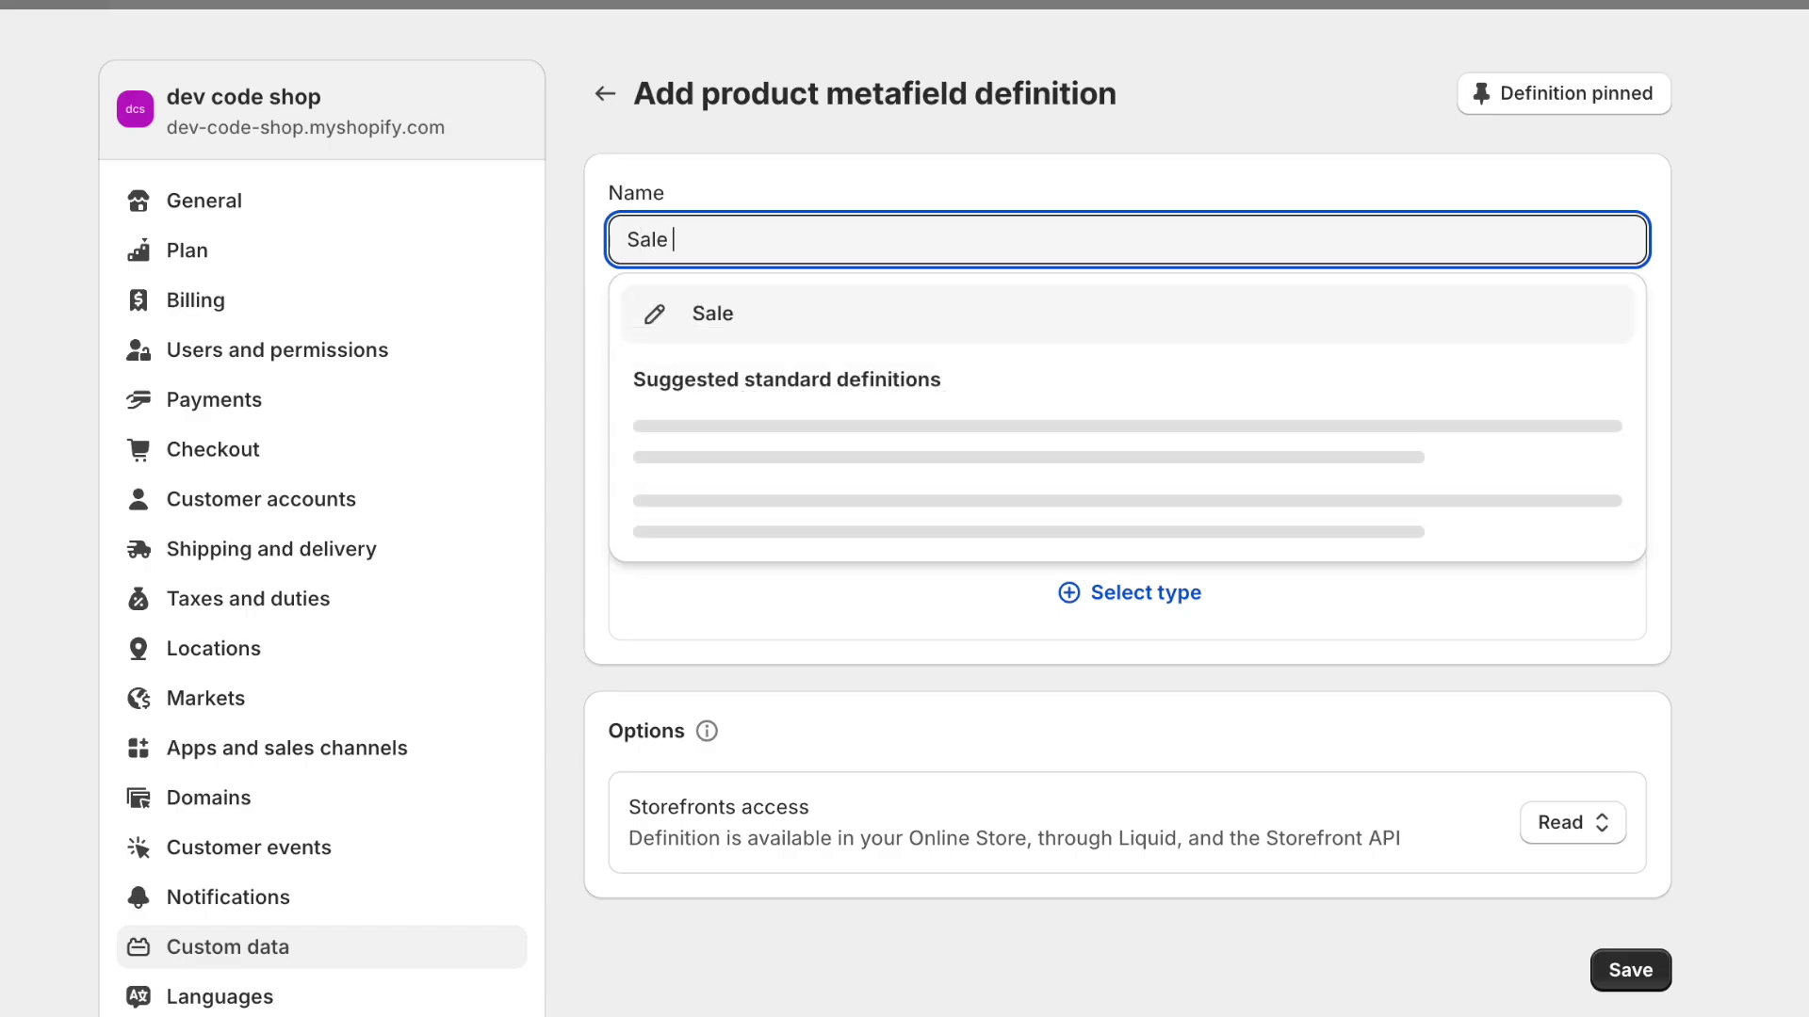
{"action": "left_click", "coordinate": [833, 355]}
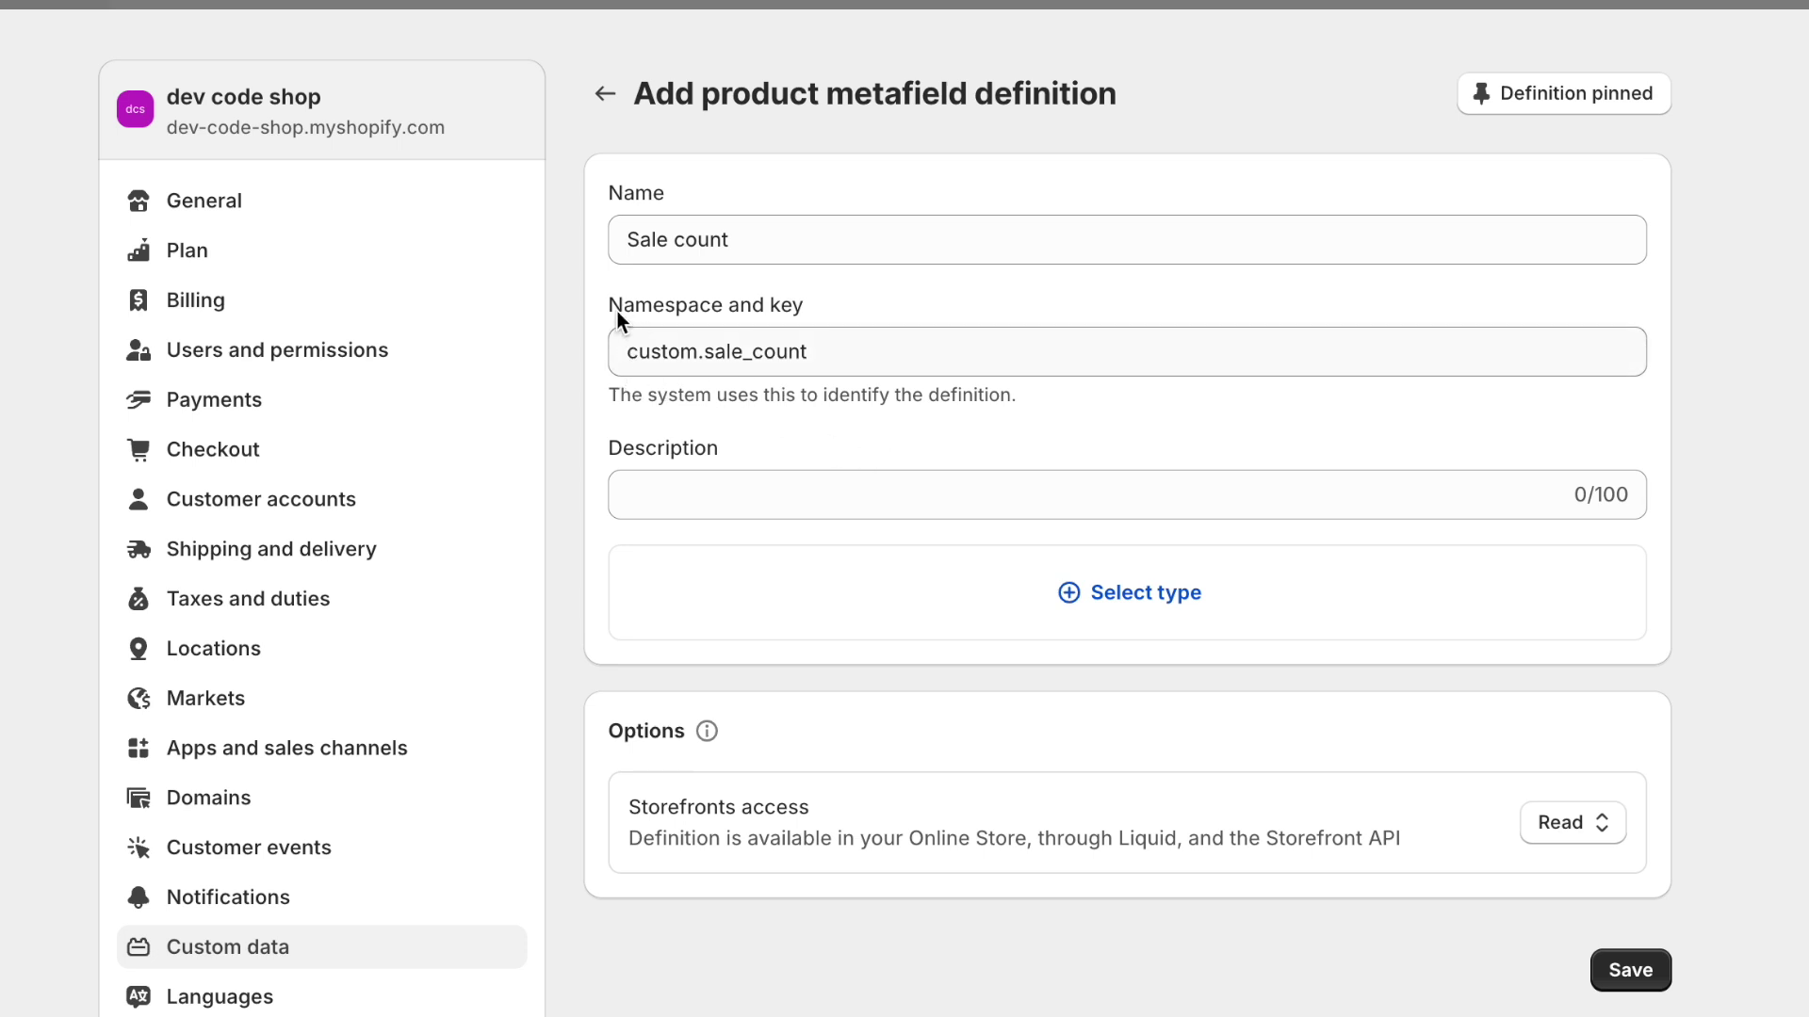
{"action": "left_click_drag", "start_coordinate": [618, 319], "coordinate": [803, 319]}
{"action": "left_click", "coordinate": [807, 301]}
{"action": "triple_click", "coordinate": [869, 347]}
{"action": "left_click", "coordinate": [1804, 443]}
Step: Make it an Integer type, keep Storefronts access at Read, and save the definition
{"action": "left_click", "coordinate": [1077, 613]}
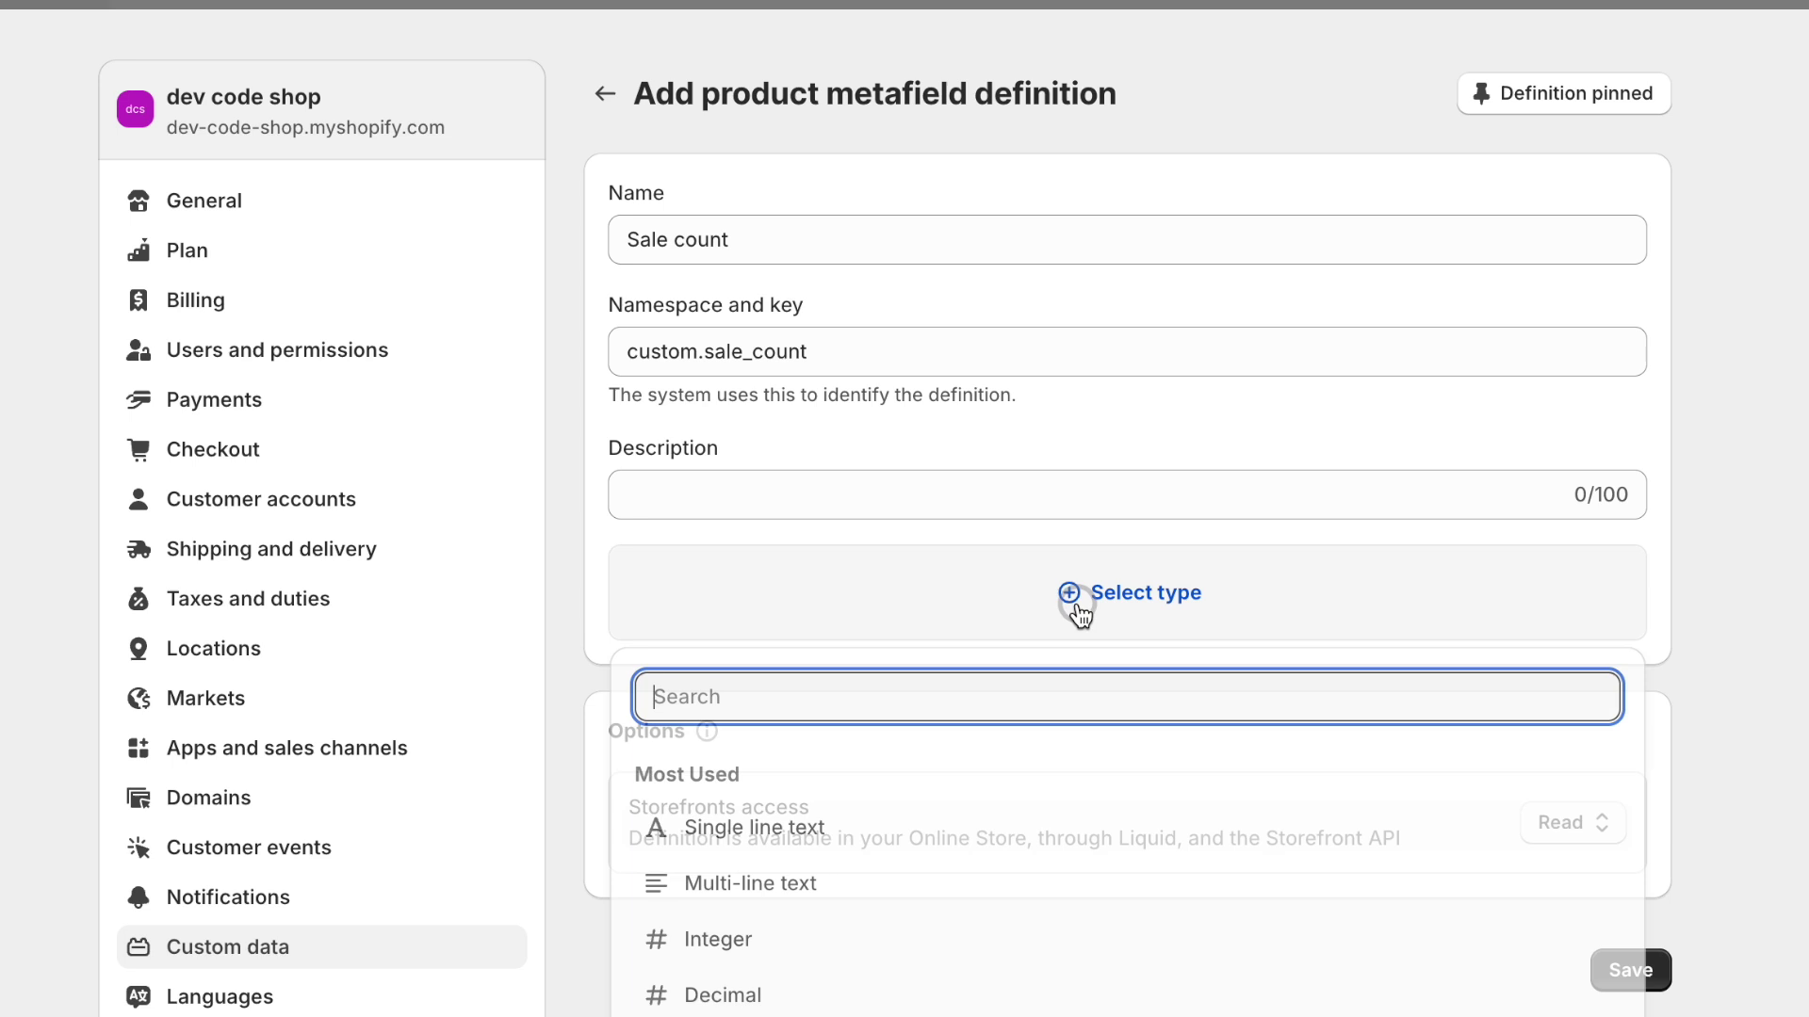
{"action": "left_click", "coordinate": [727, 940]}
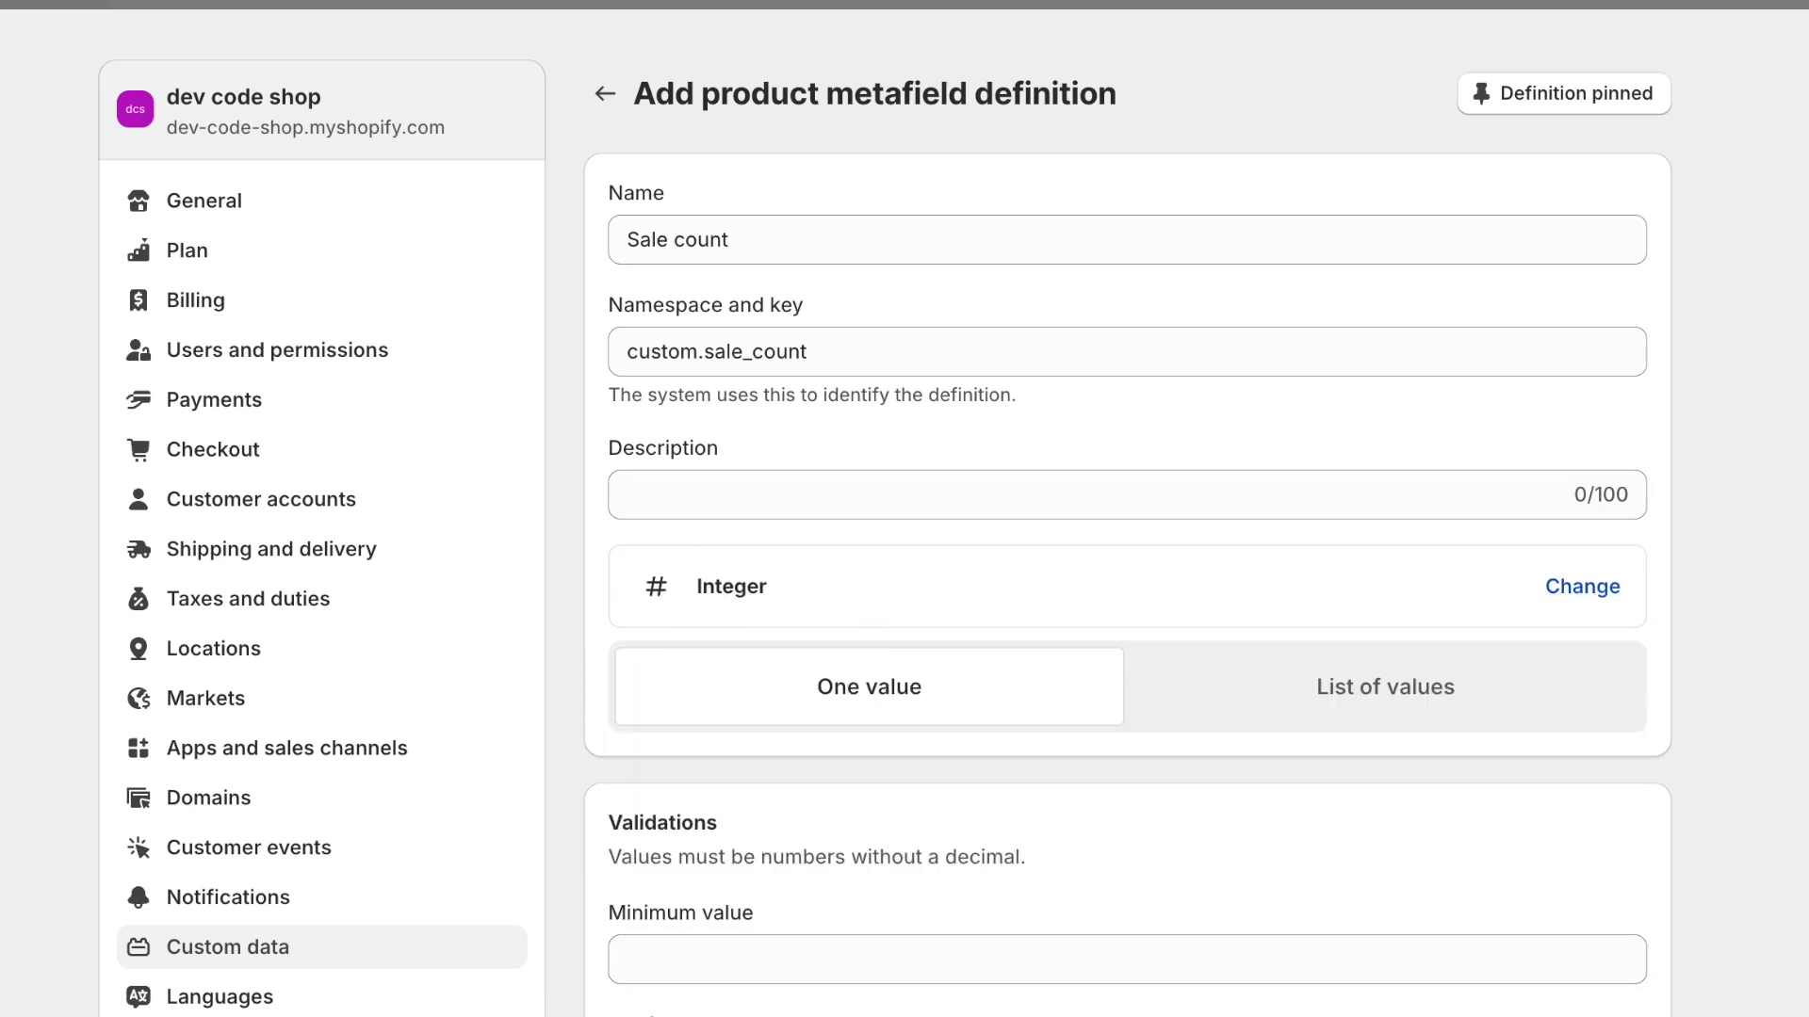
{"action": "left_click", "coordinate": [912, 504]}
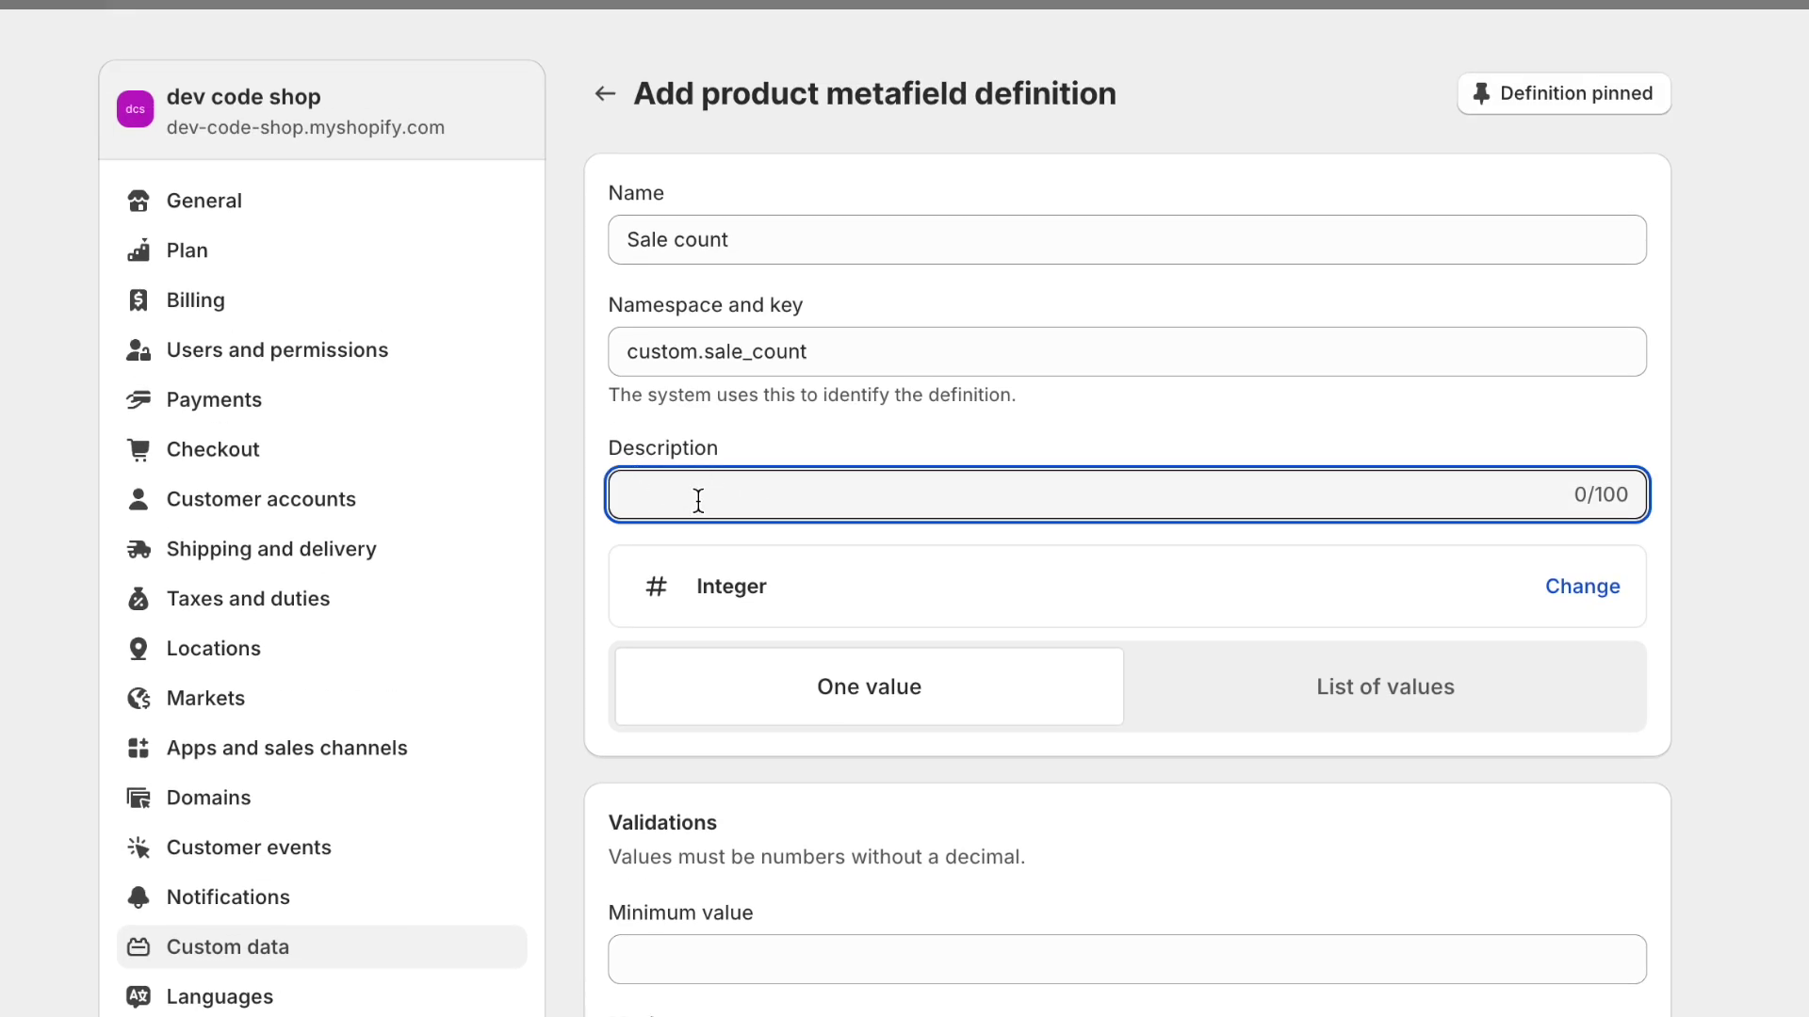
{"action": "left_click", "coordinate": [677, 492]}
{"action": "scroll", "coordinate": [678, 492], "scroll_direction": "down", "scroll_amount": 2}
{"action": "scroll", "coordinate": [886, 509], "scroll_direction": "down", "scroll_amount": 6}
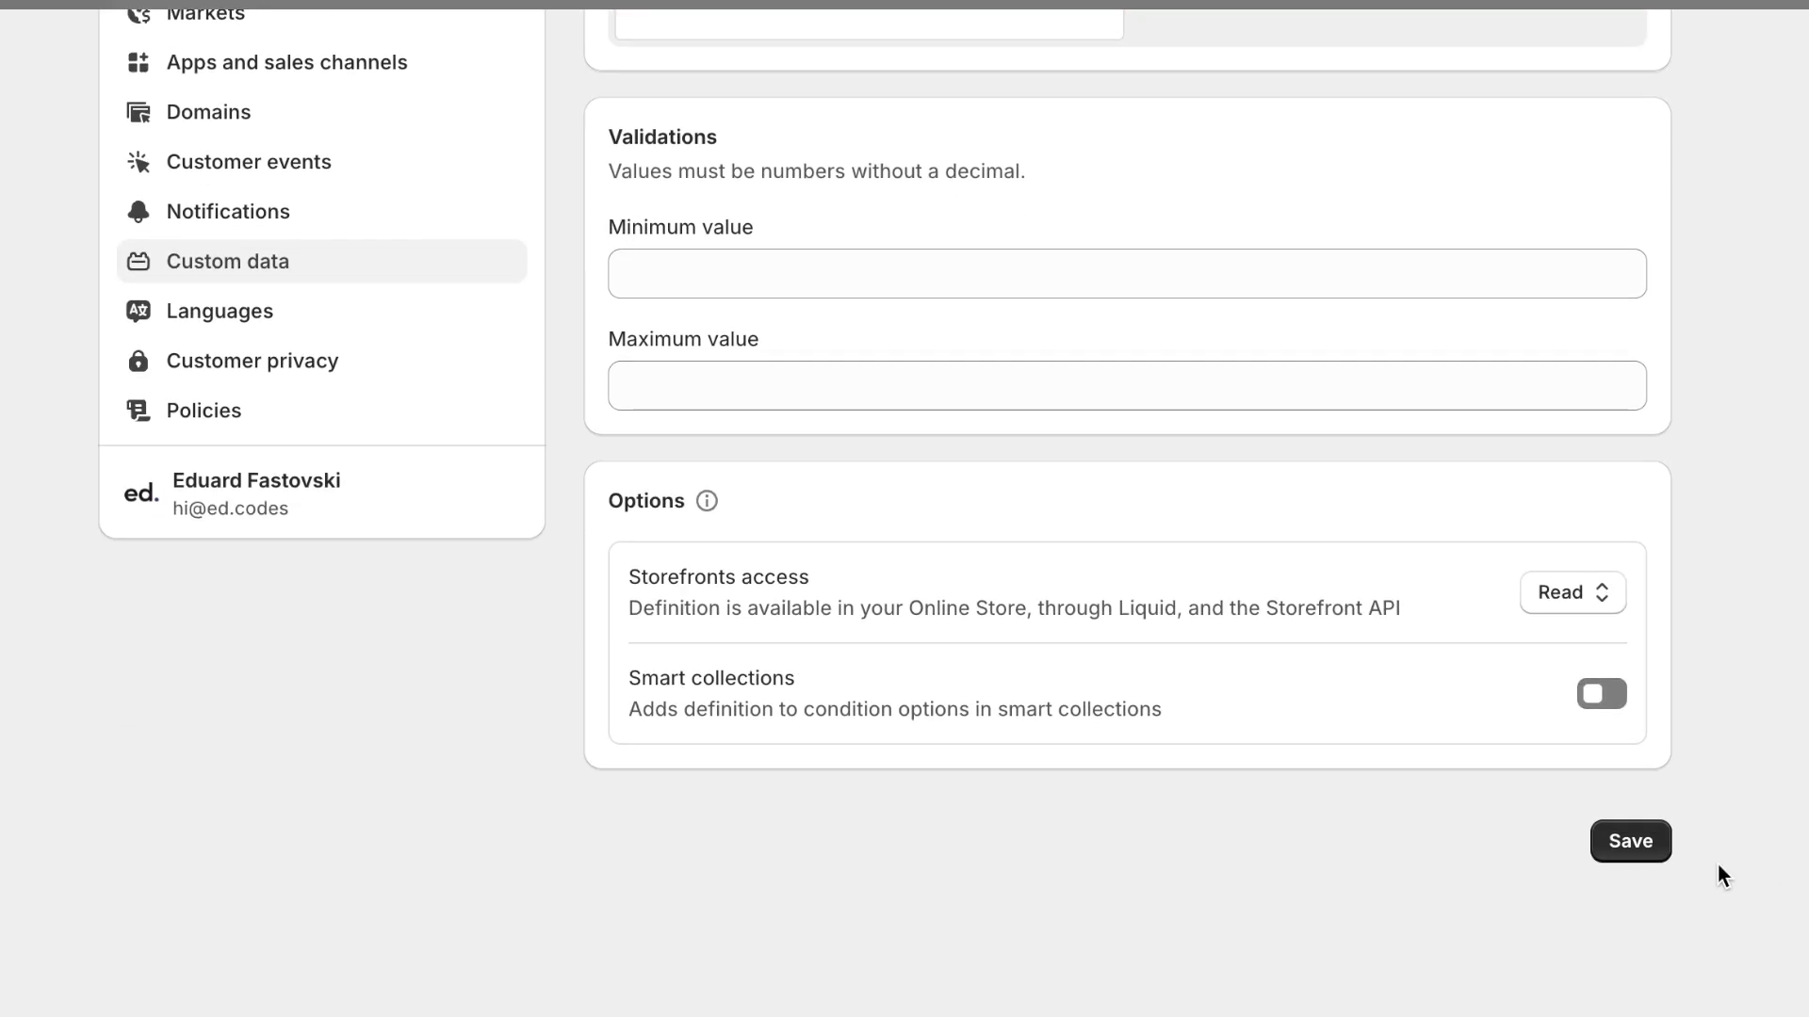
{"action": "left_click", "coordinate": [1572, 587]}
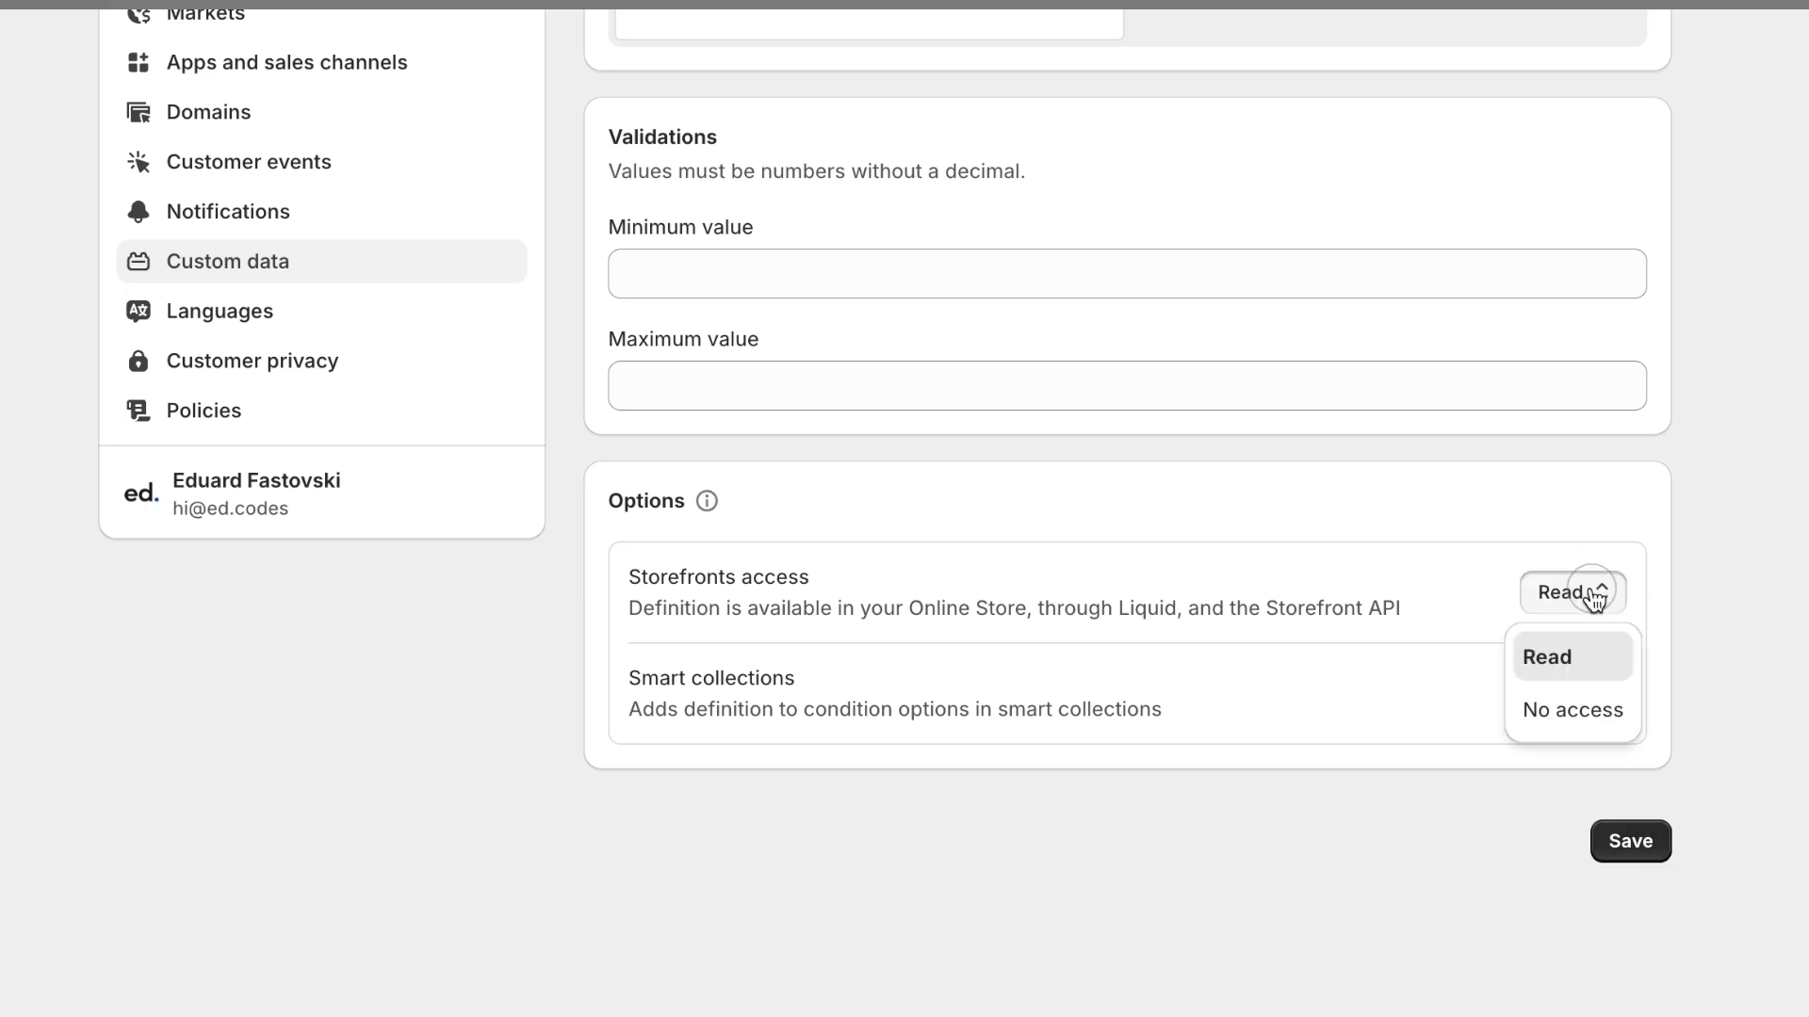
{"action": "left_click", "coordinate": [1757, 576]}
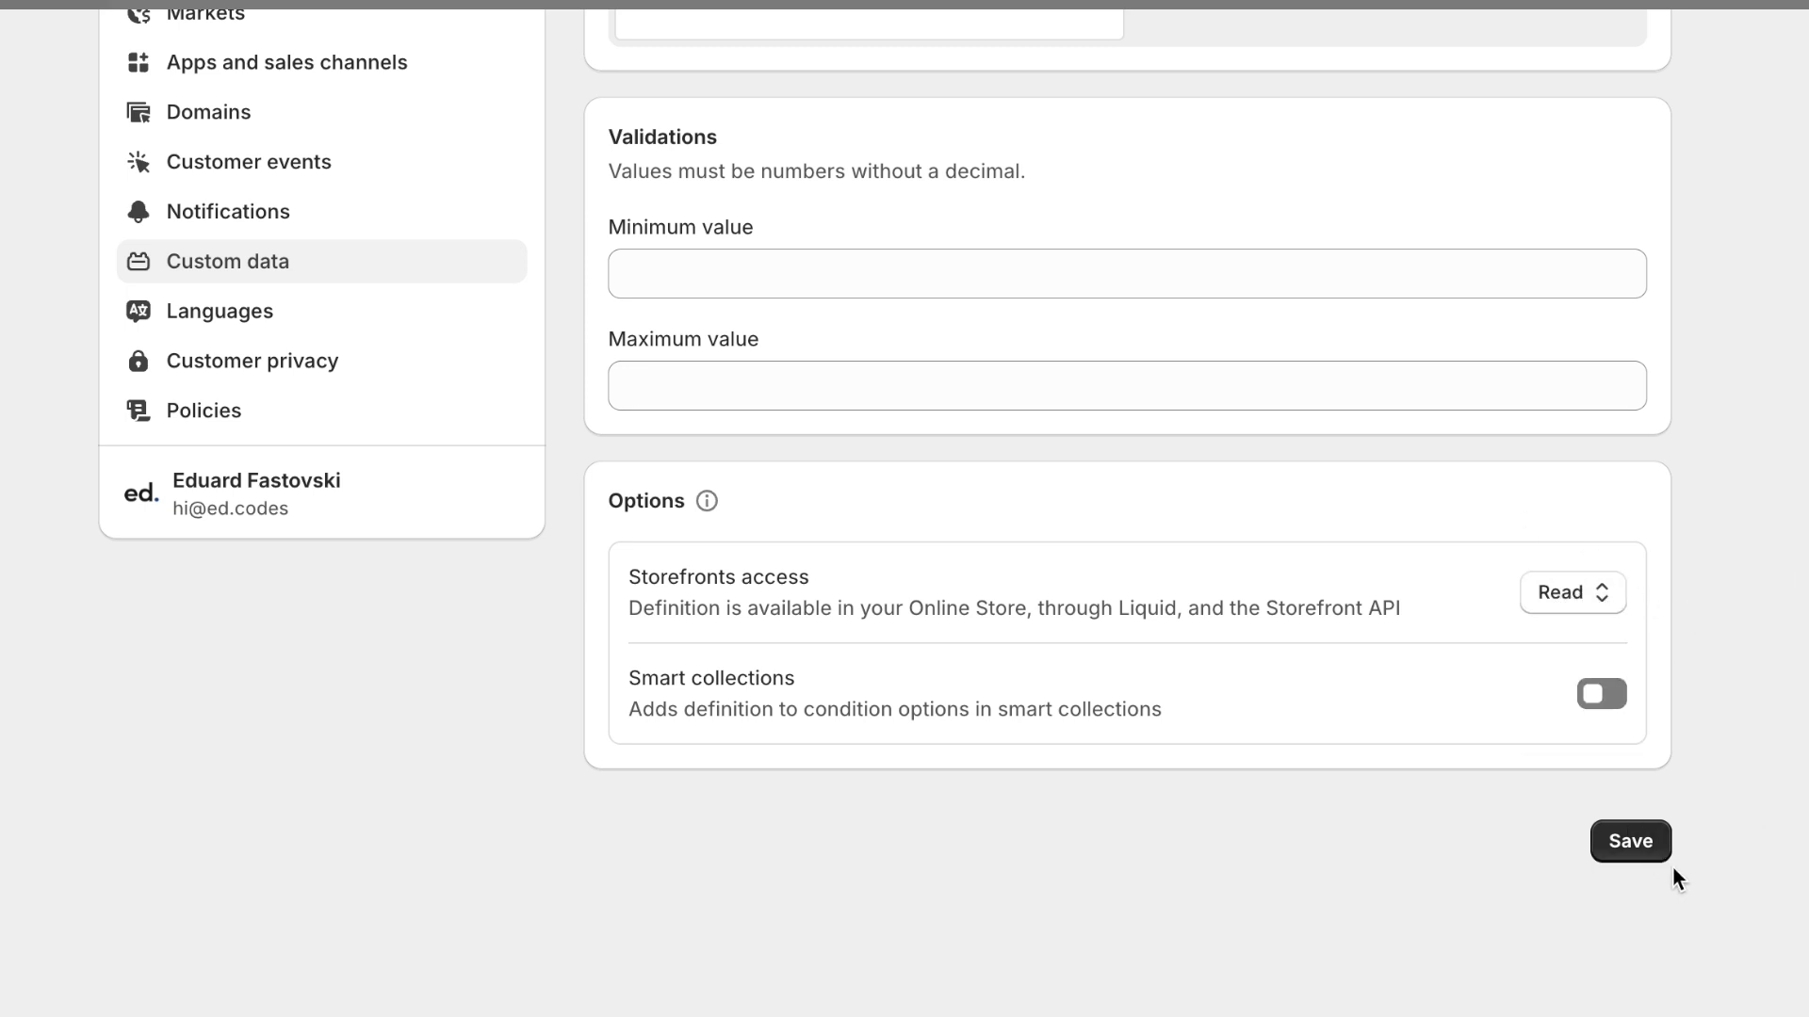
{"action": "left_click", "coordinate": [1638, 853]}
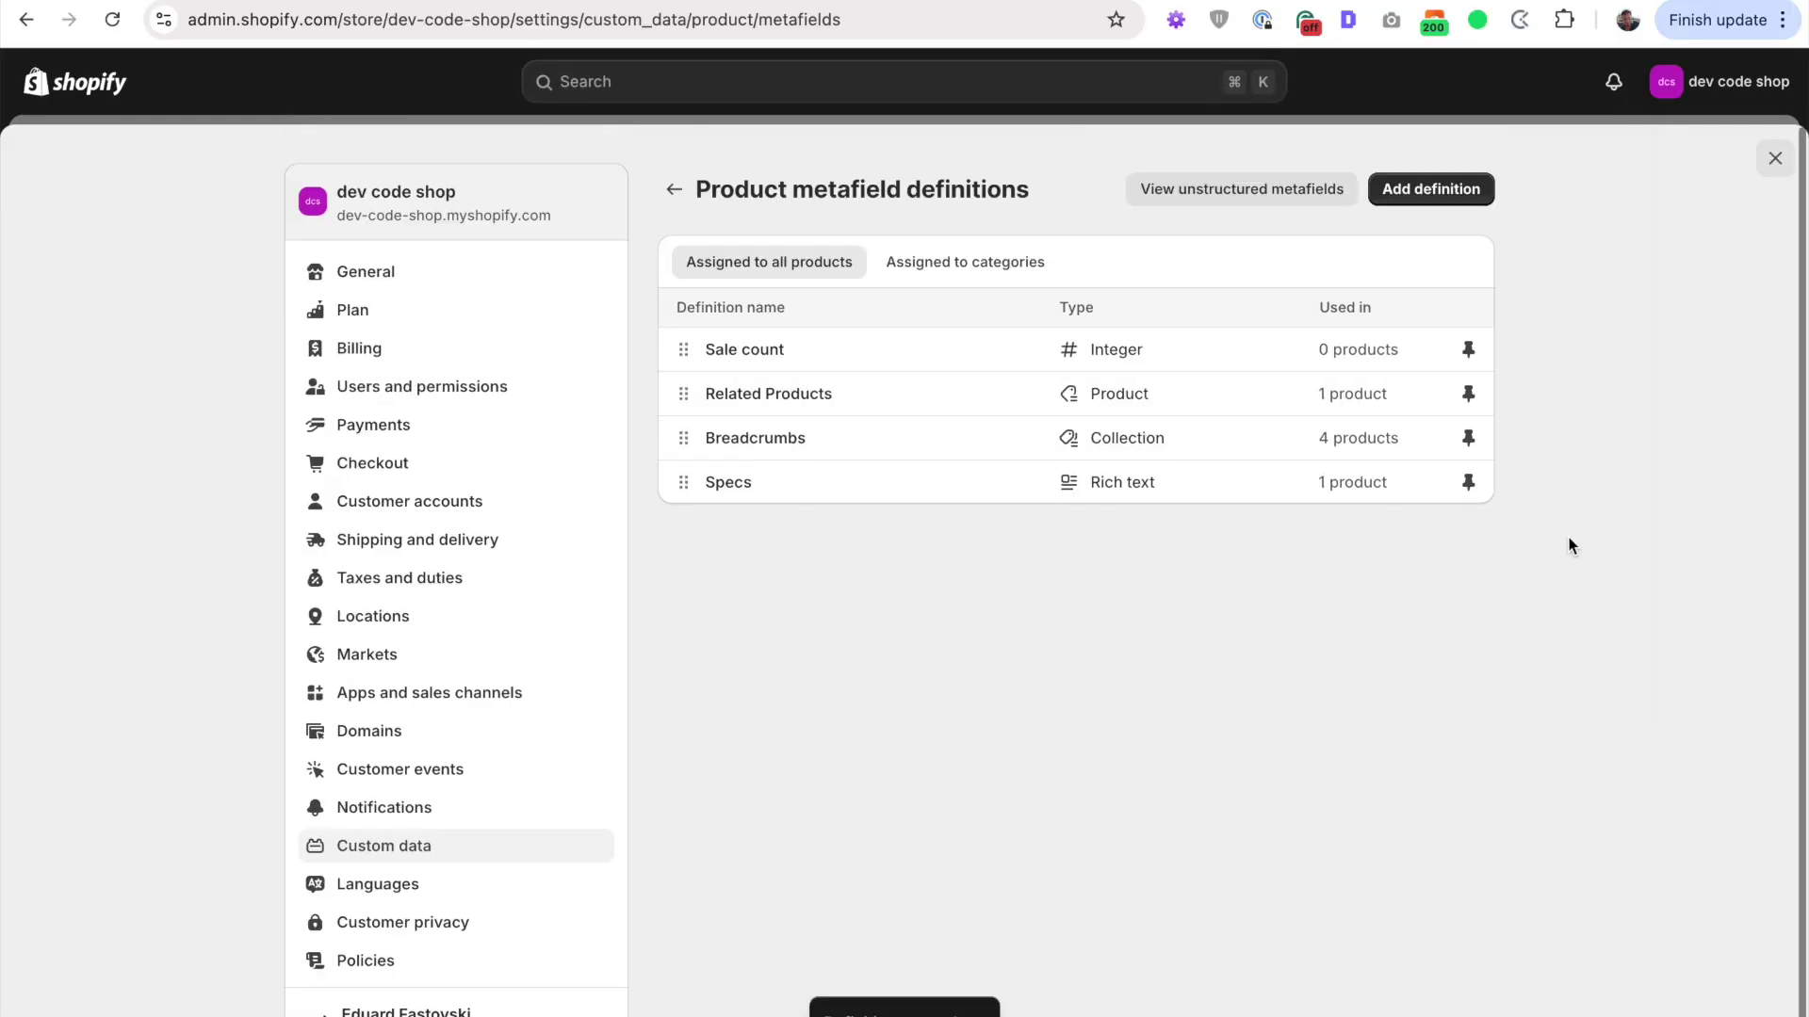
{"action": "key", "text": "Escape"}
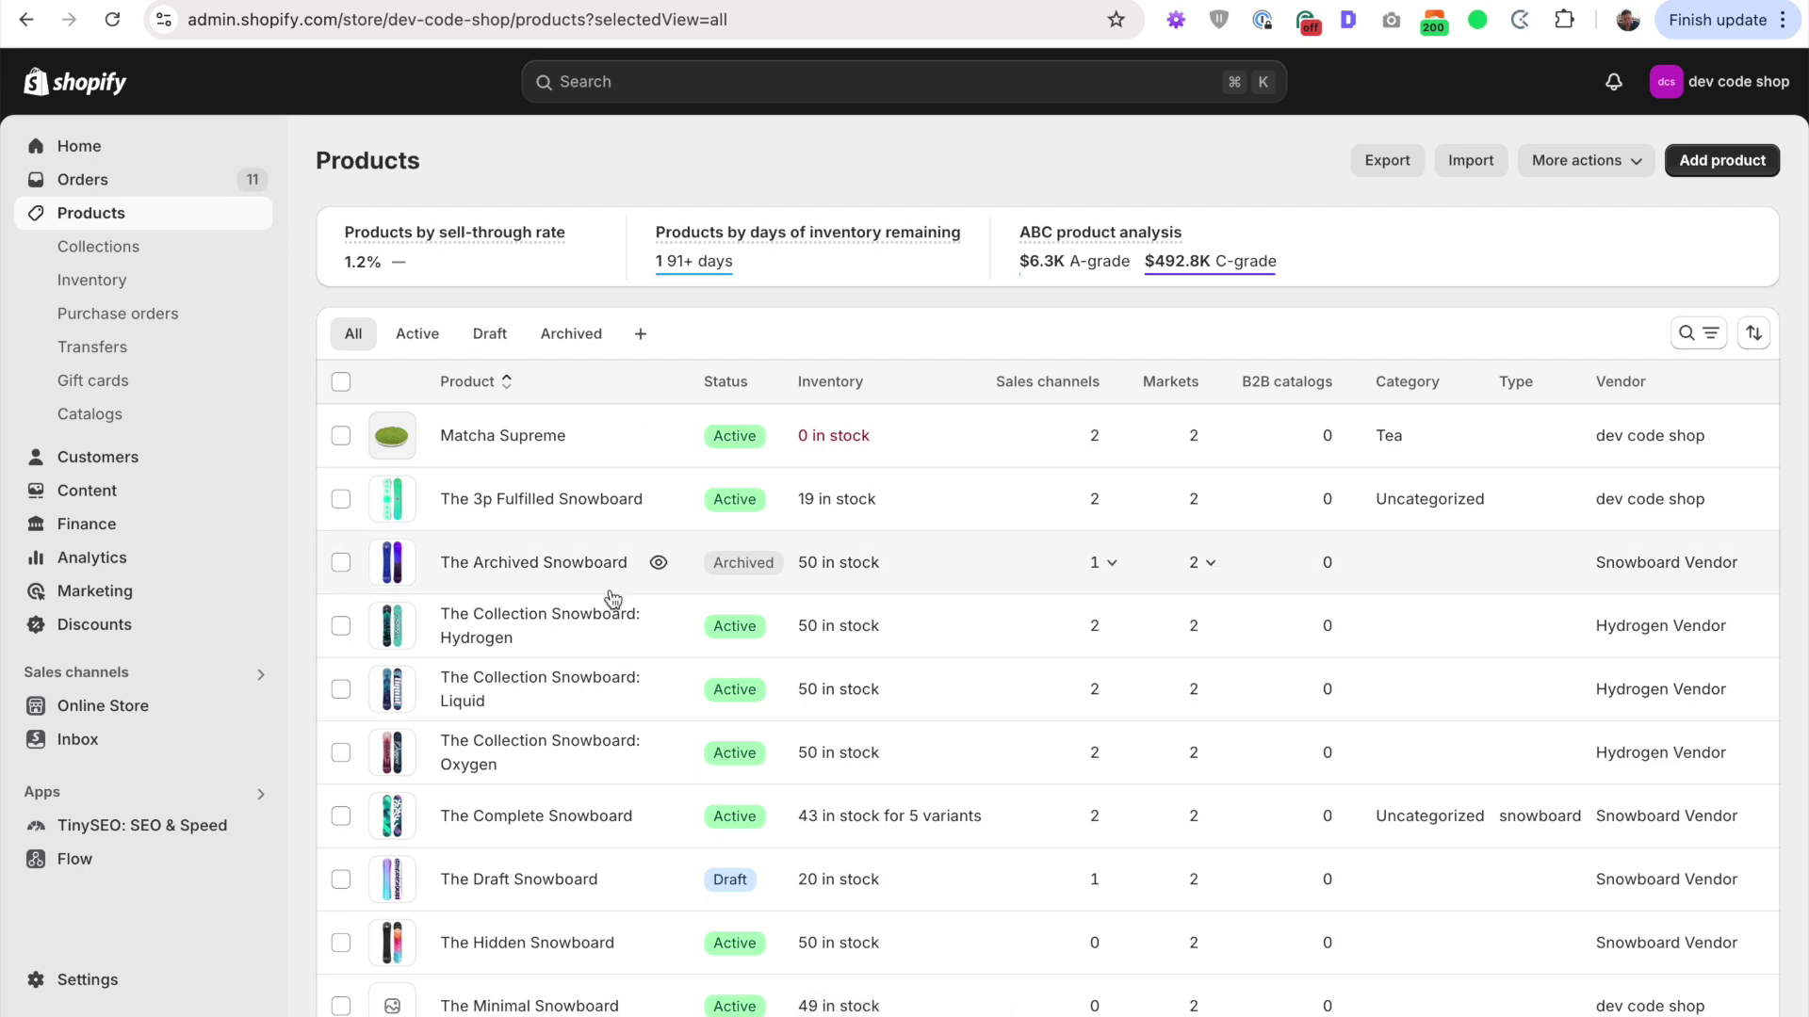
Step: Enter 50 in The Complete Snowboard's Sale count metafield field
{"action": "left_click", "coordinate": [529, 818]}
{"action": "scroll", "coordinate": [408, 489], "scroll_direction": "down", "scroll_amount": 15}
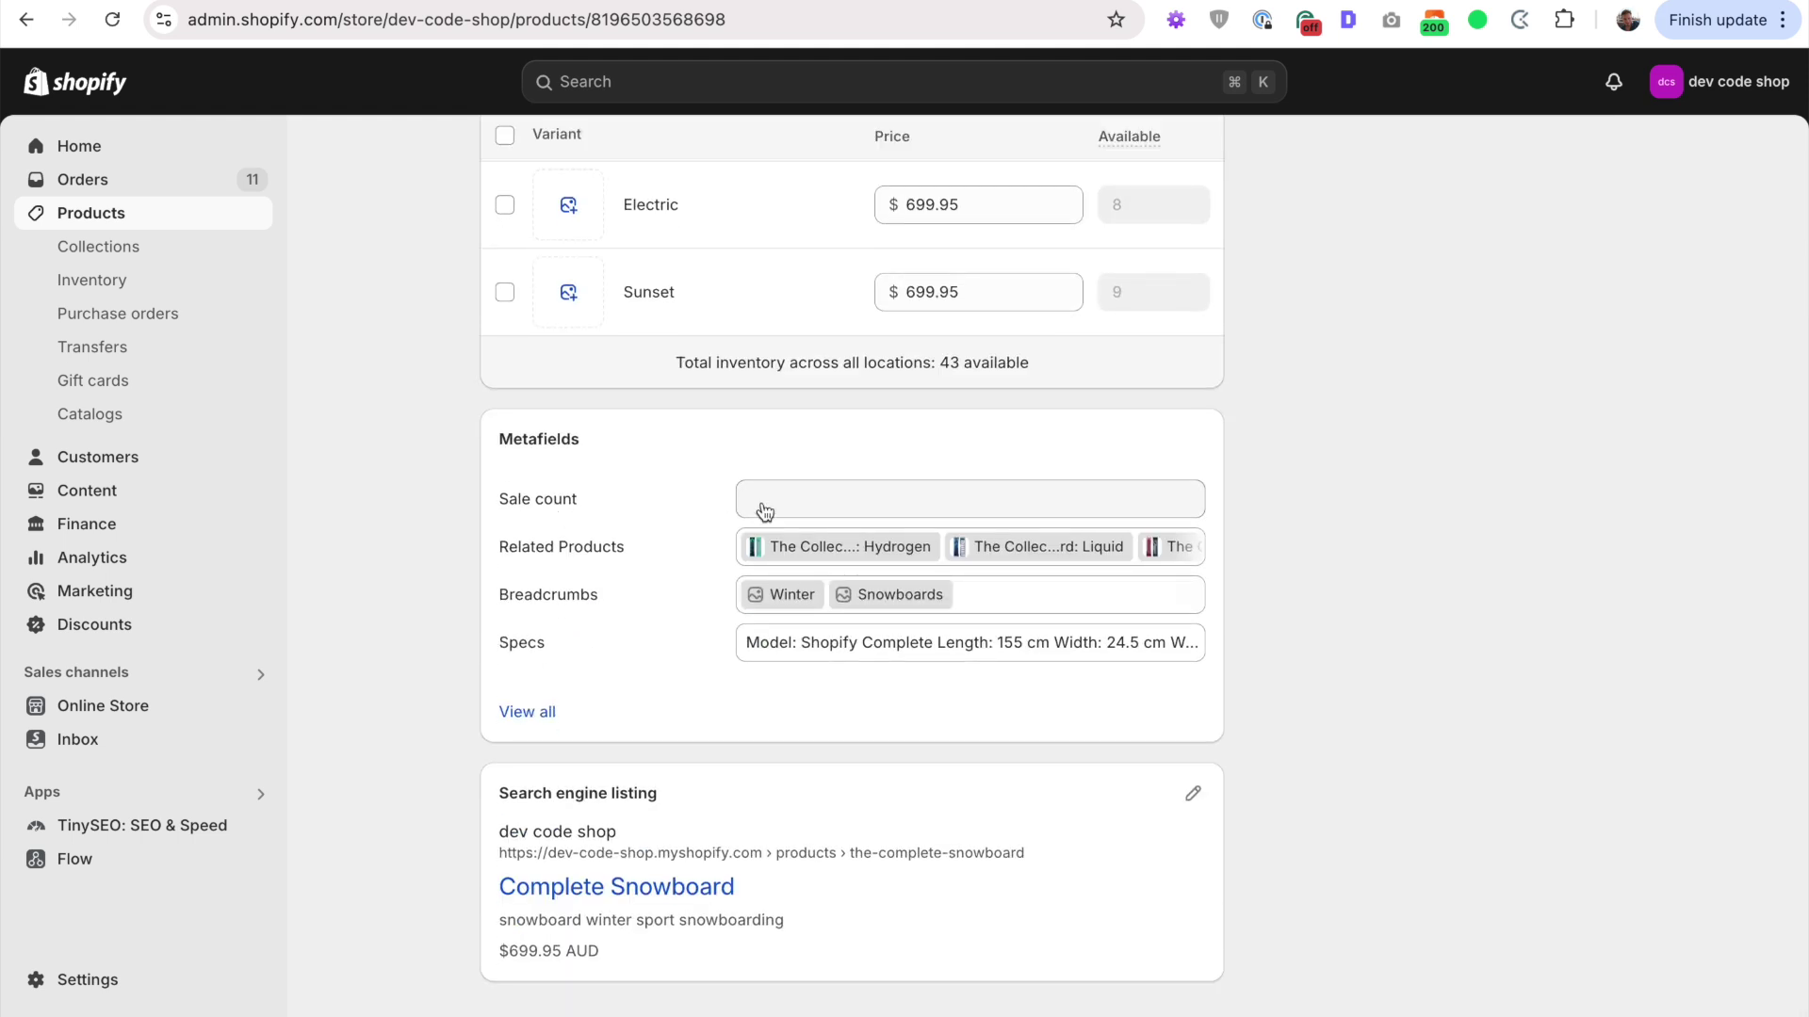
{"action": "left_click", "coordinate": [822, 502]}
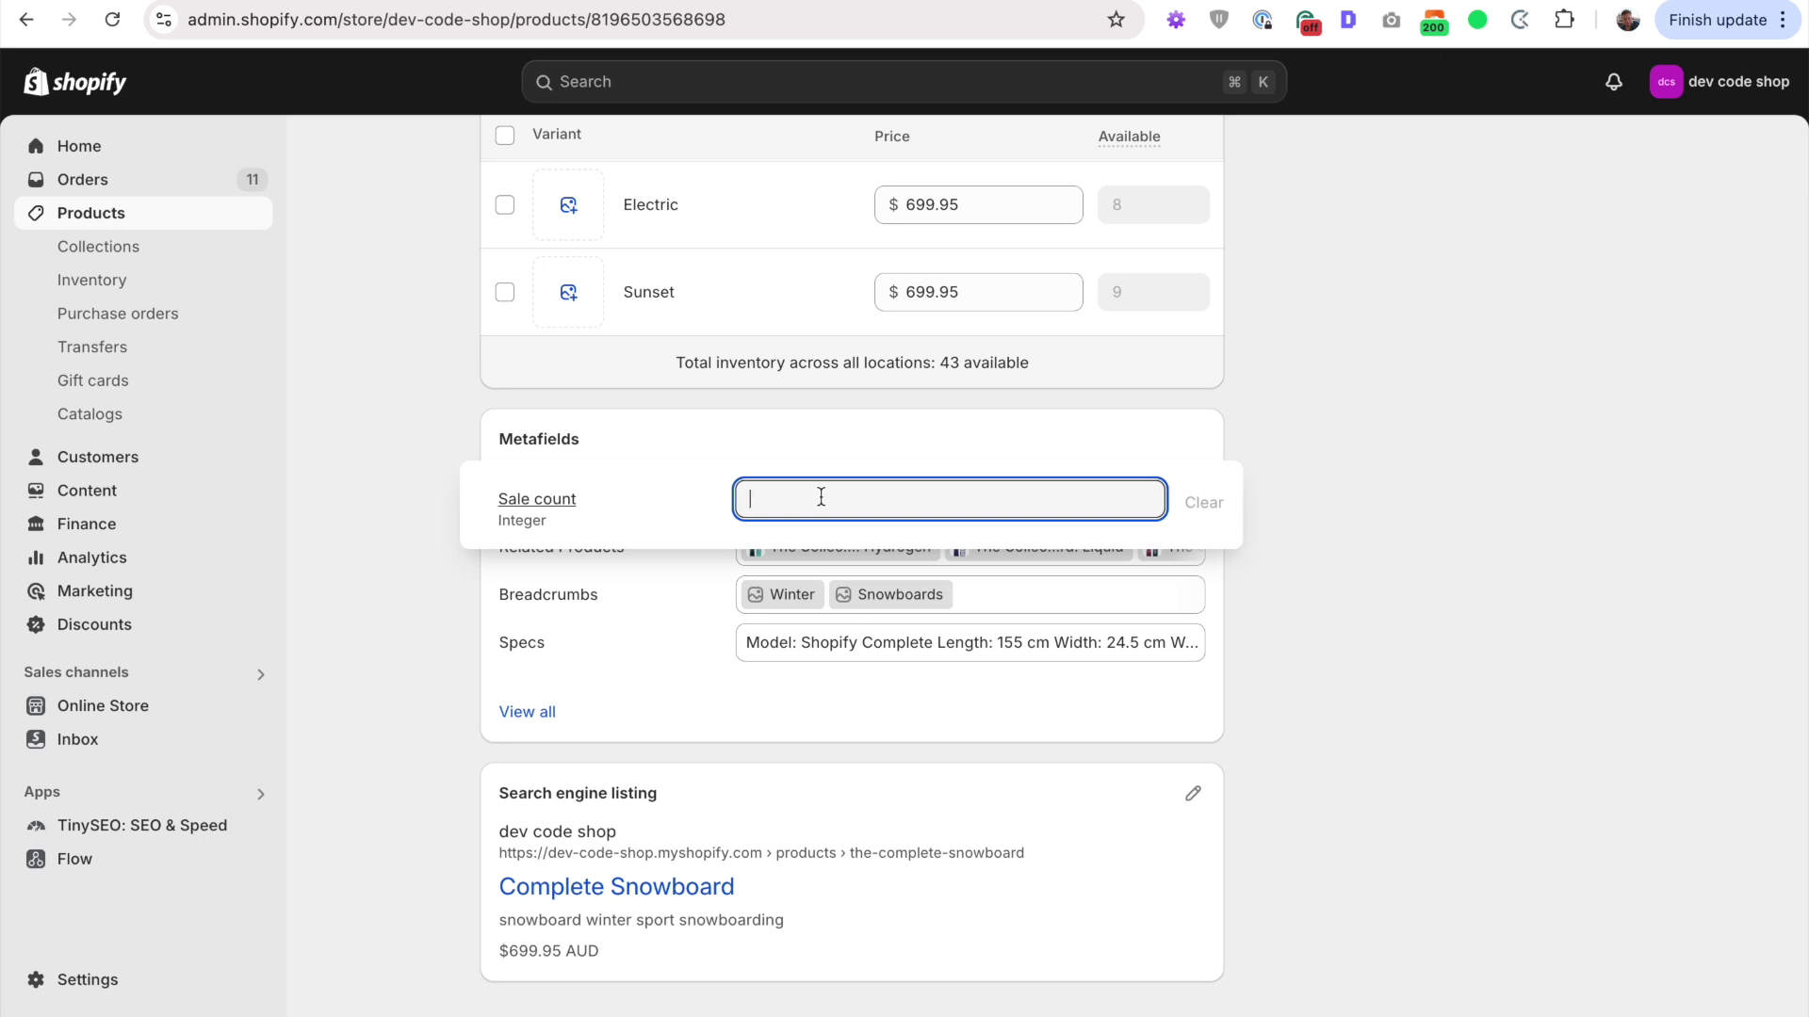
{"action": "type", "text": "50"}
{"action": "left_click", "coordinate": [1377, 495]}
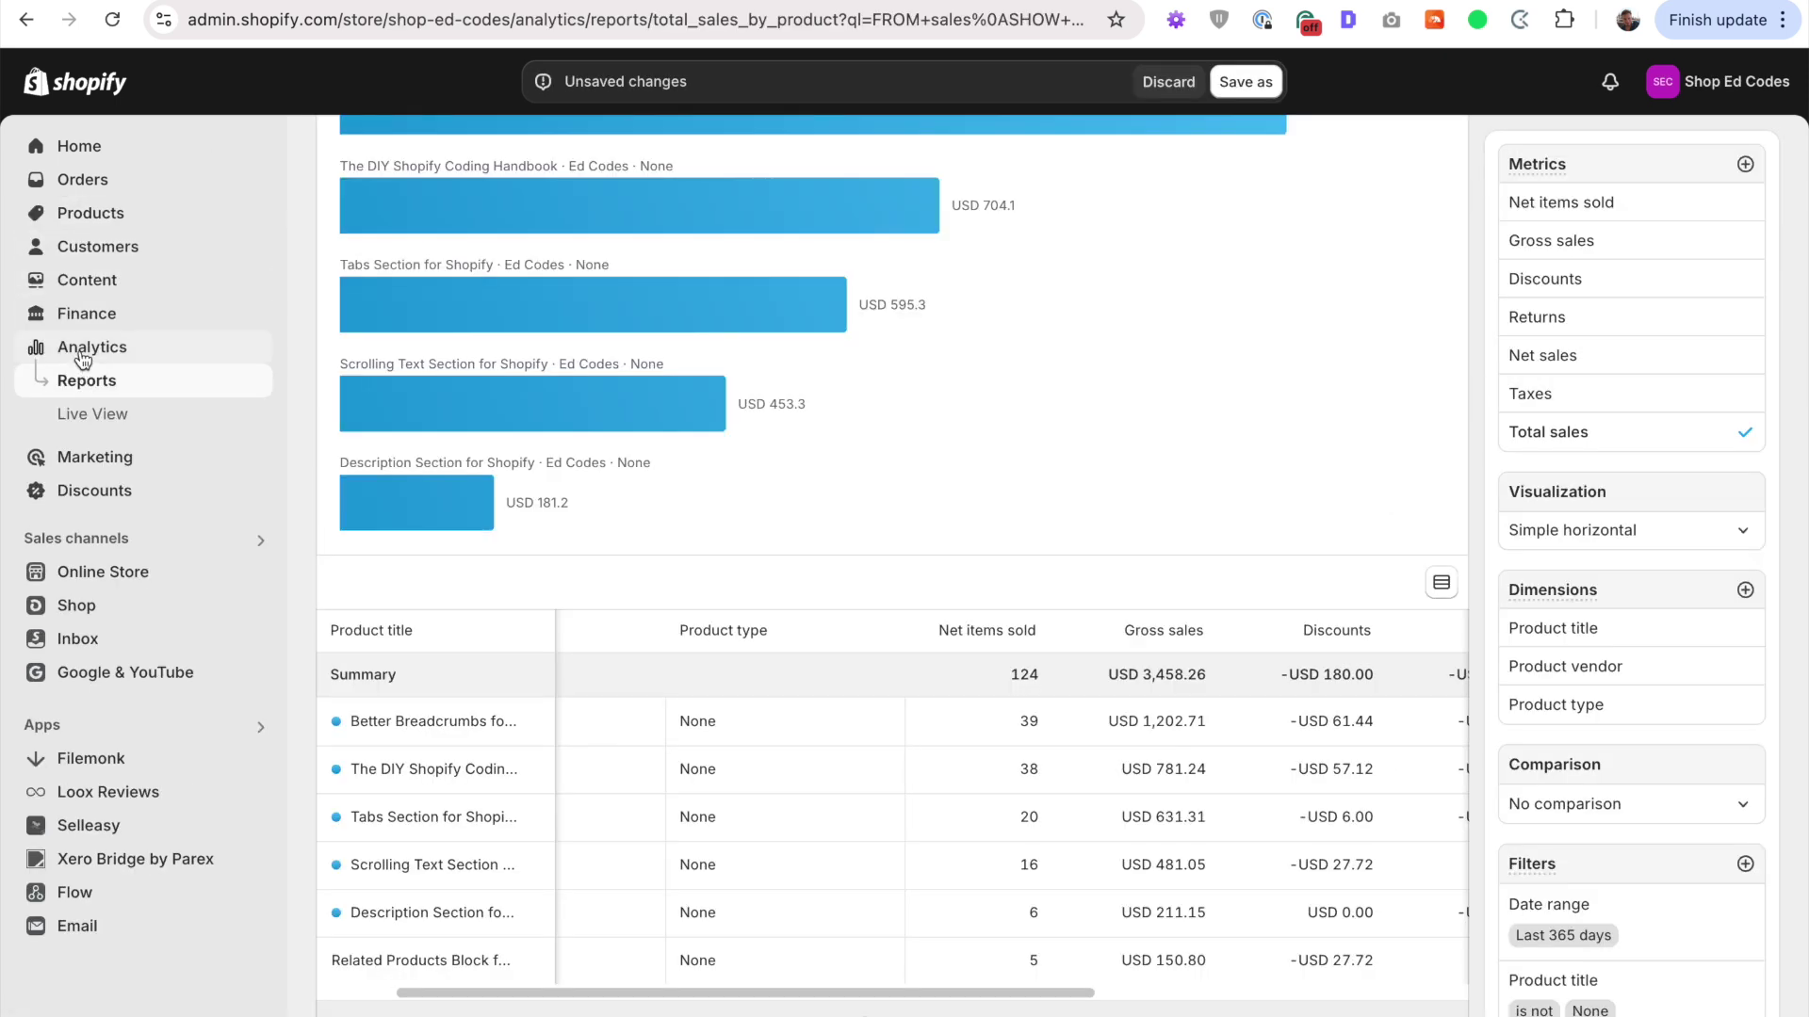
Step: Find the Total sales by product report by searching 'sale s by prod' and open it
{"action": "left_click", "coordinate": [94, 378]}
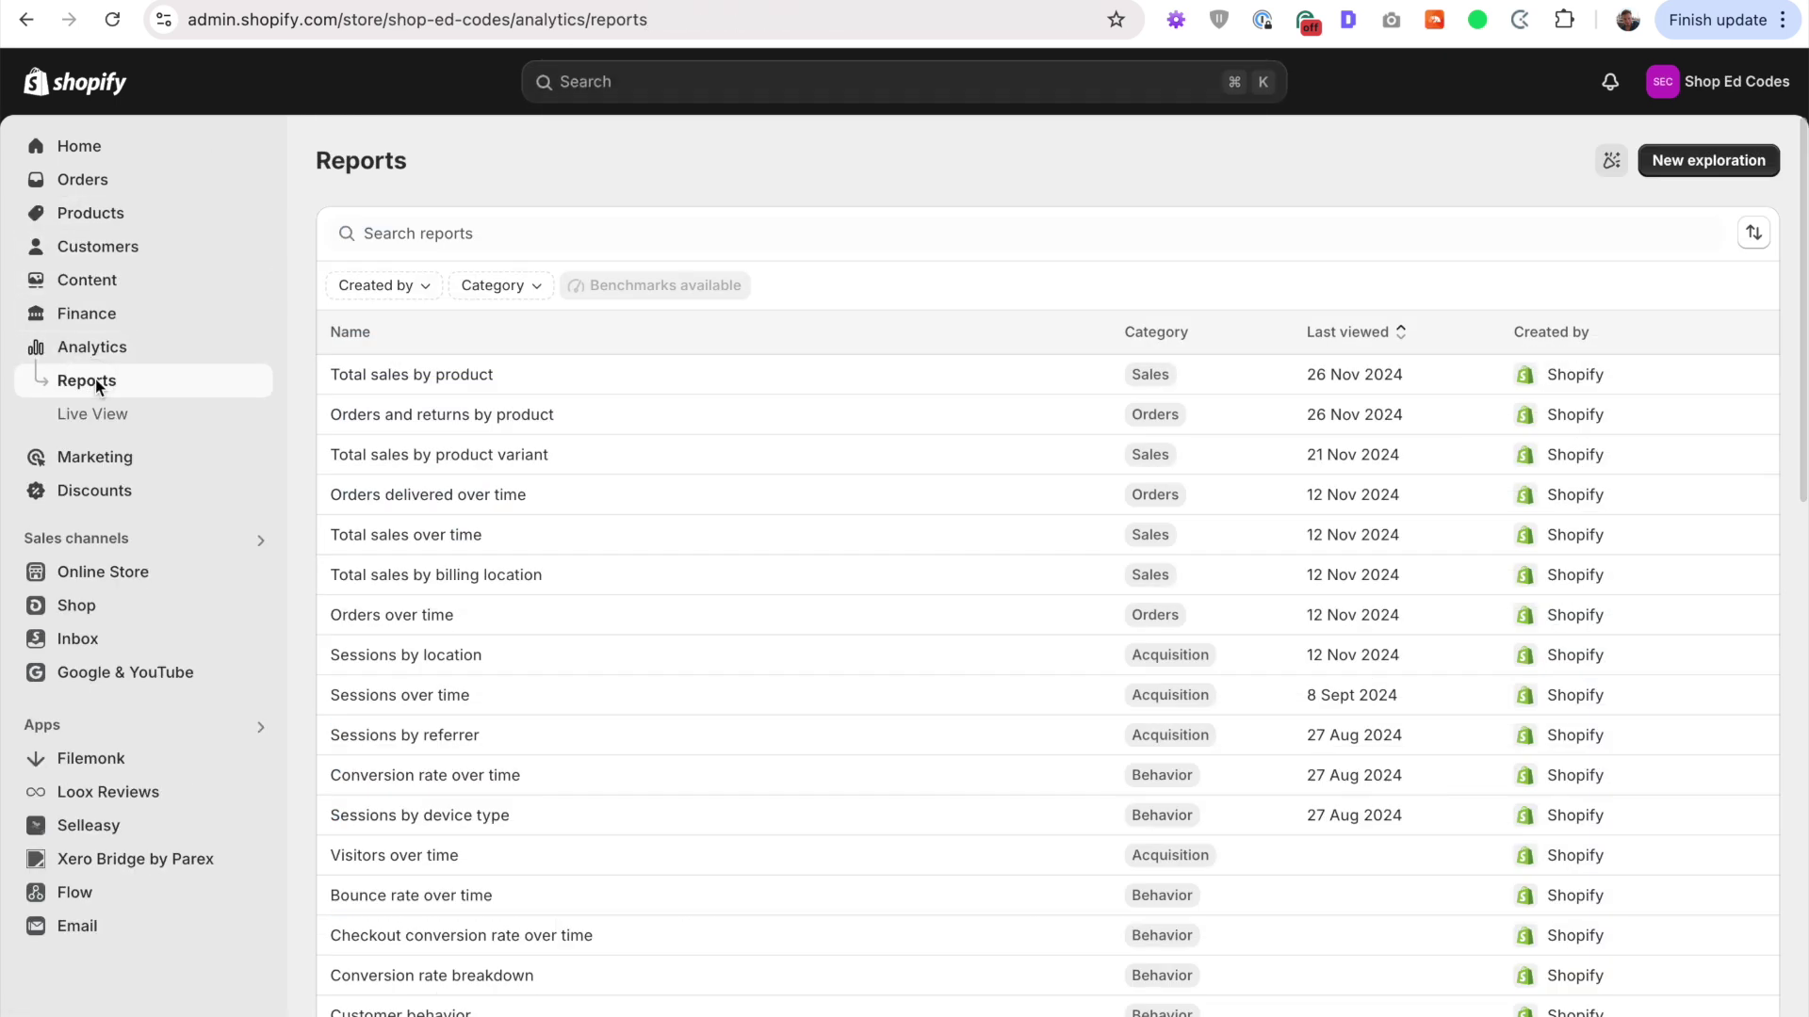
{"action": "left_click", "coordinate": [494, 227]}
{"action": "type", "text": "sale s"}
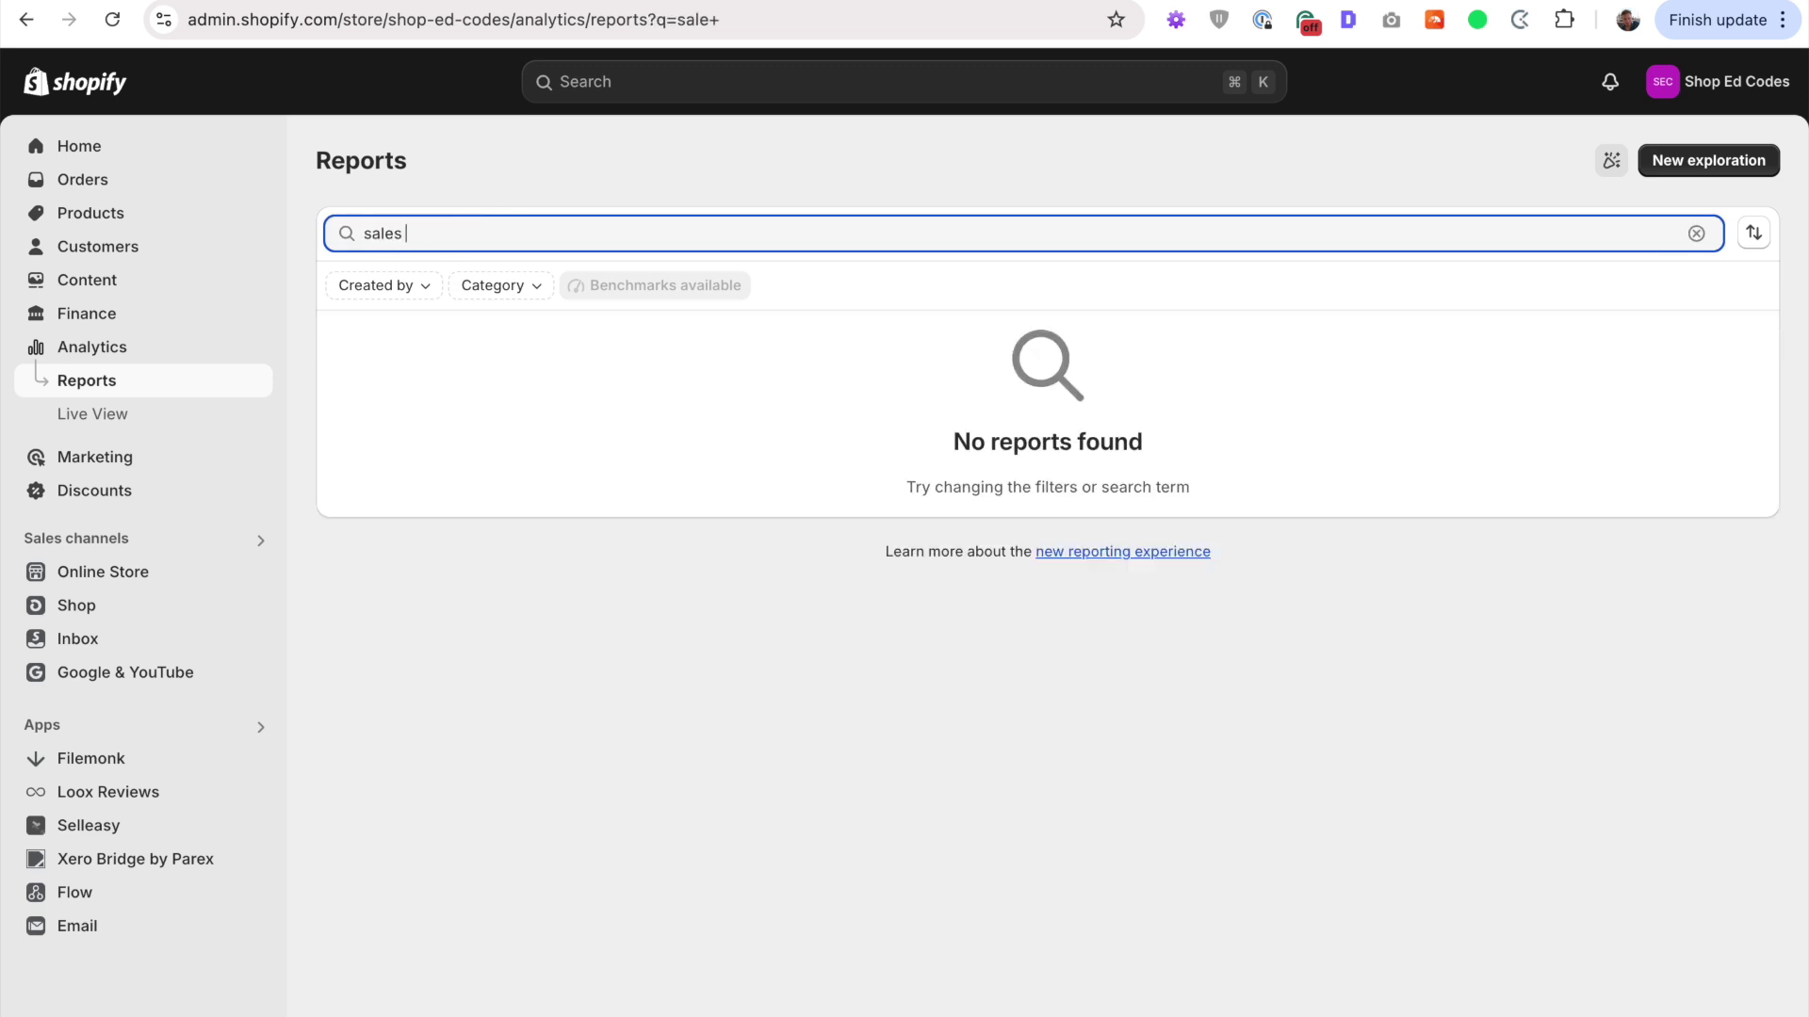
{"action": "type", "text": " by prod"}
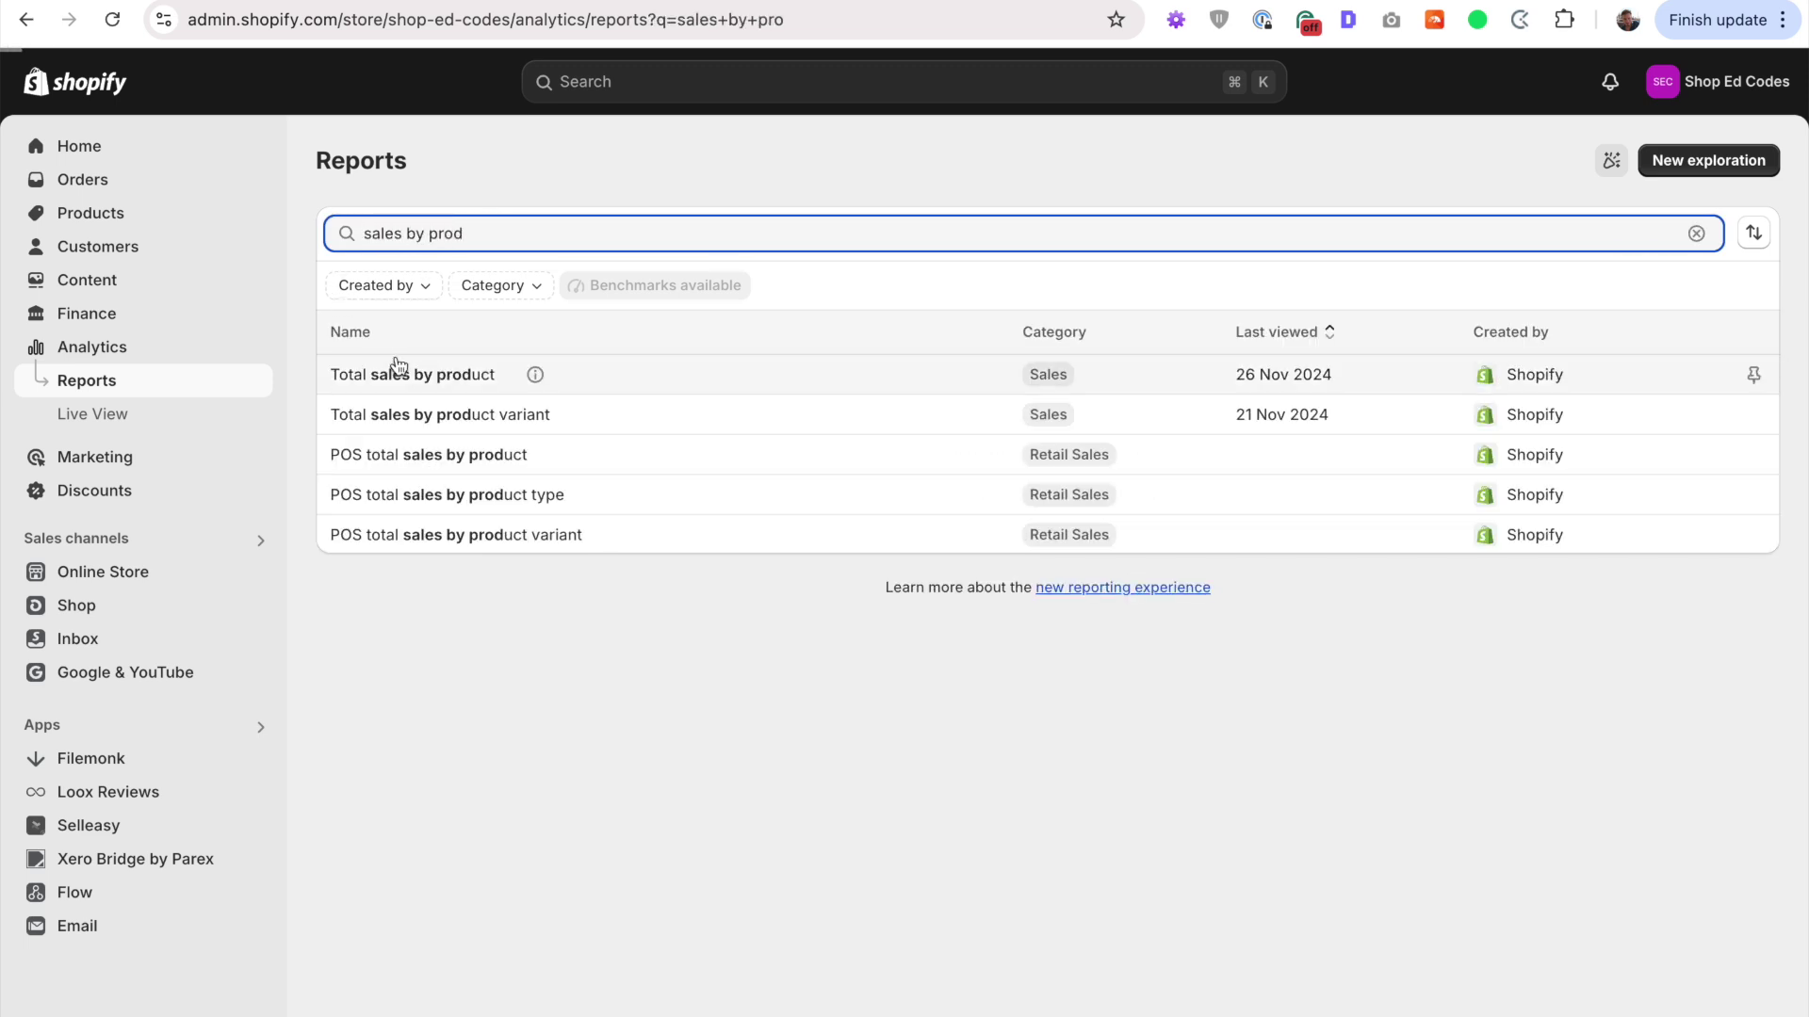
{"action": "left_click", "coordinate": [456, 379]}
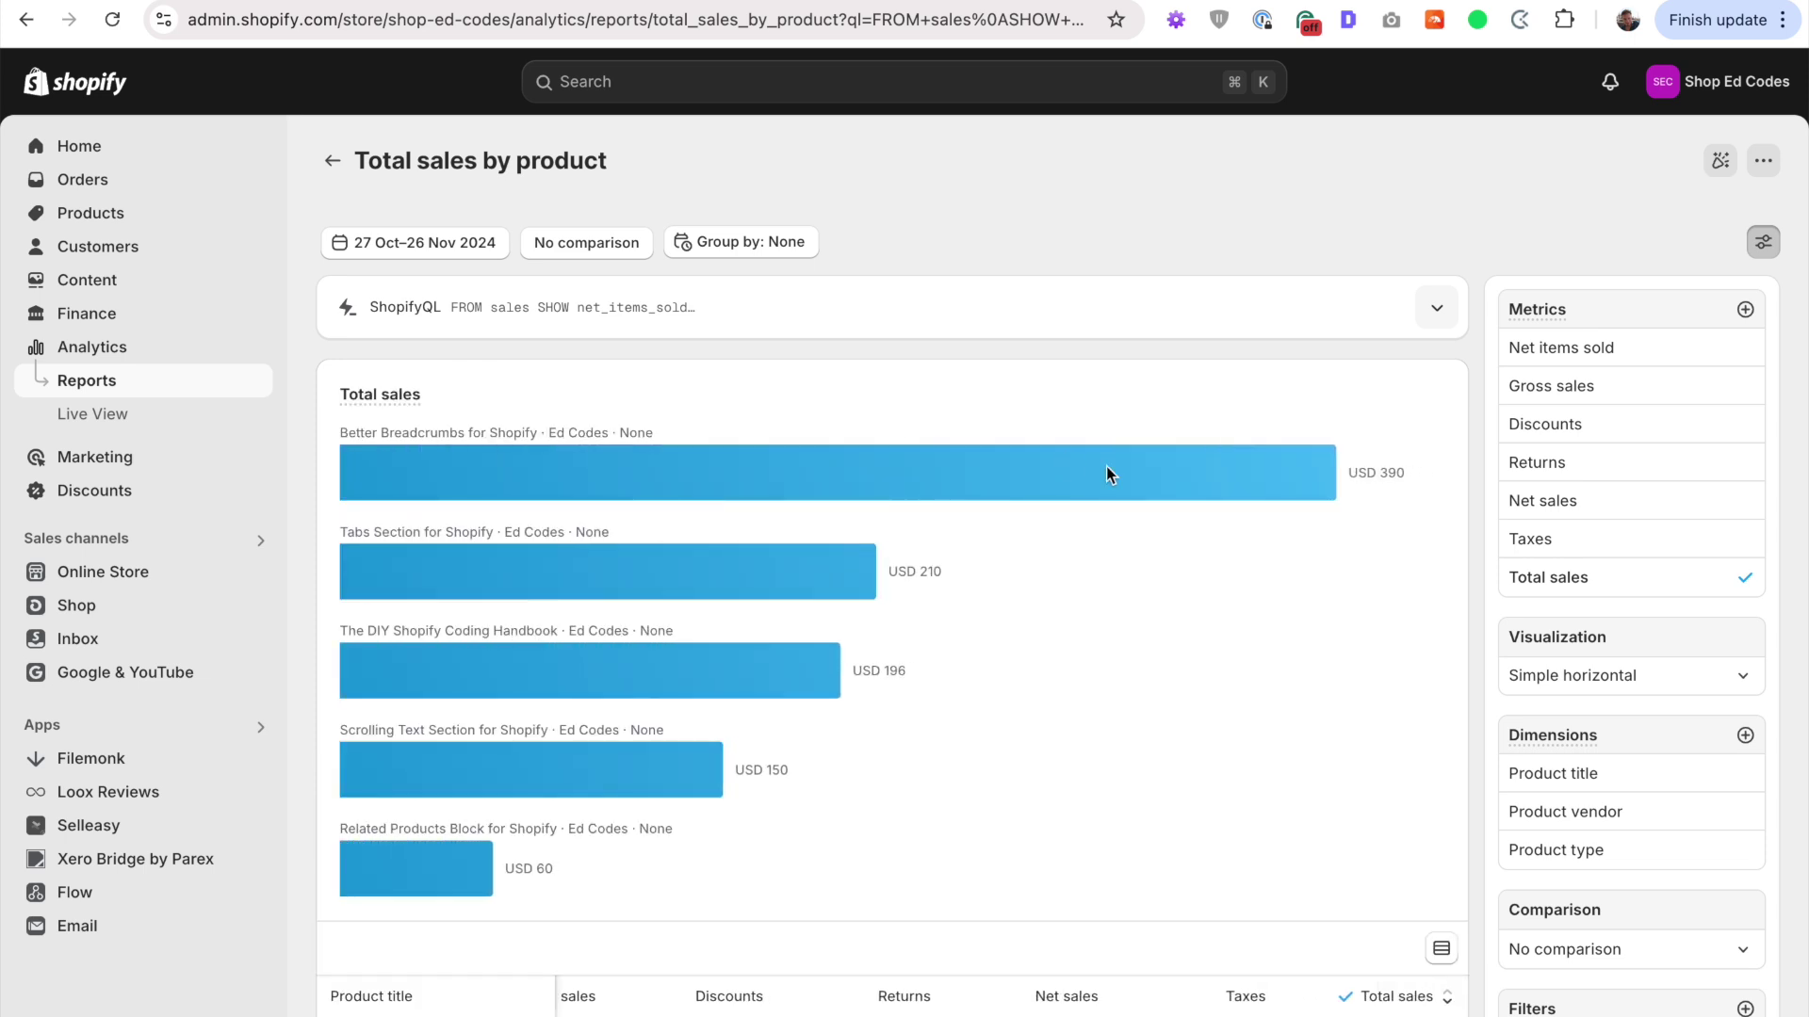
{"action": "scroll", "coordinate": [1106, 466], "scroll_direction": "down", "scroll_amount": 3}
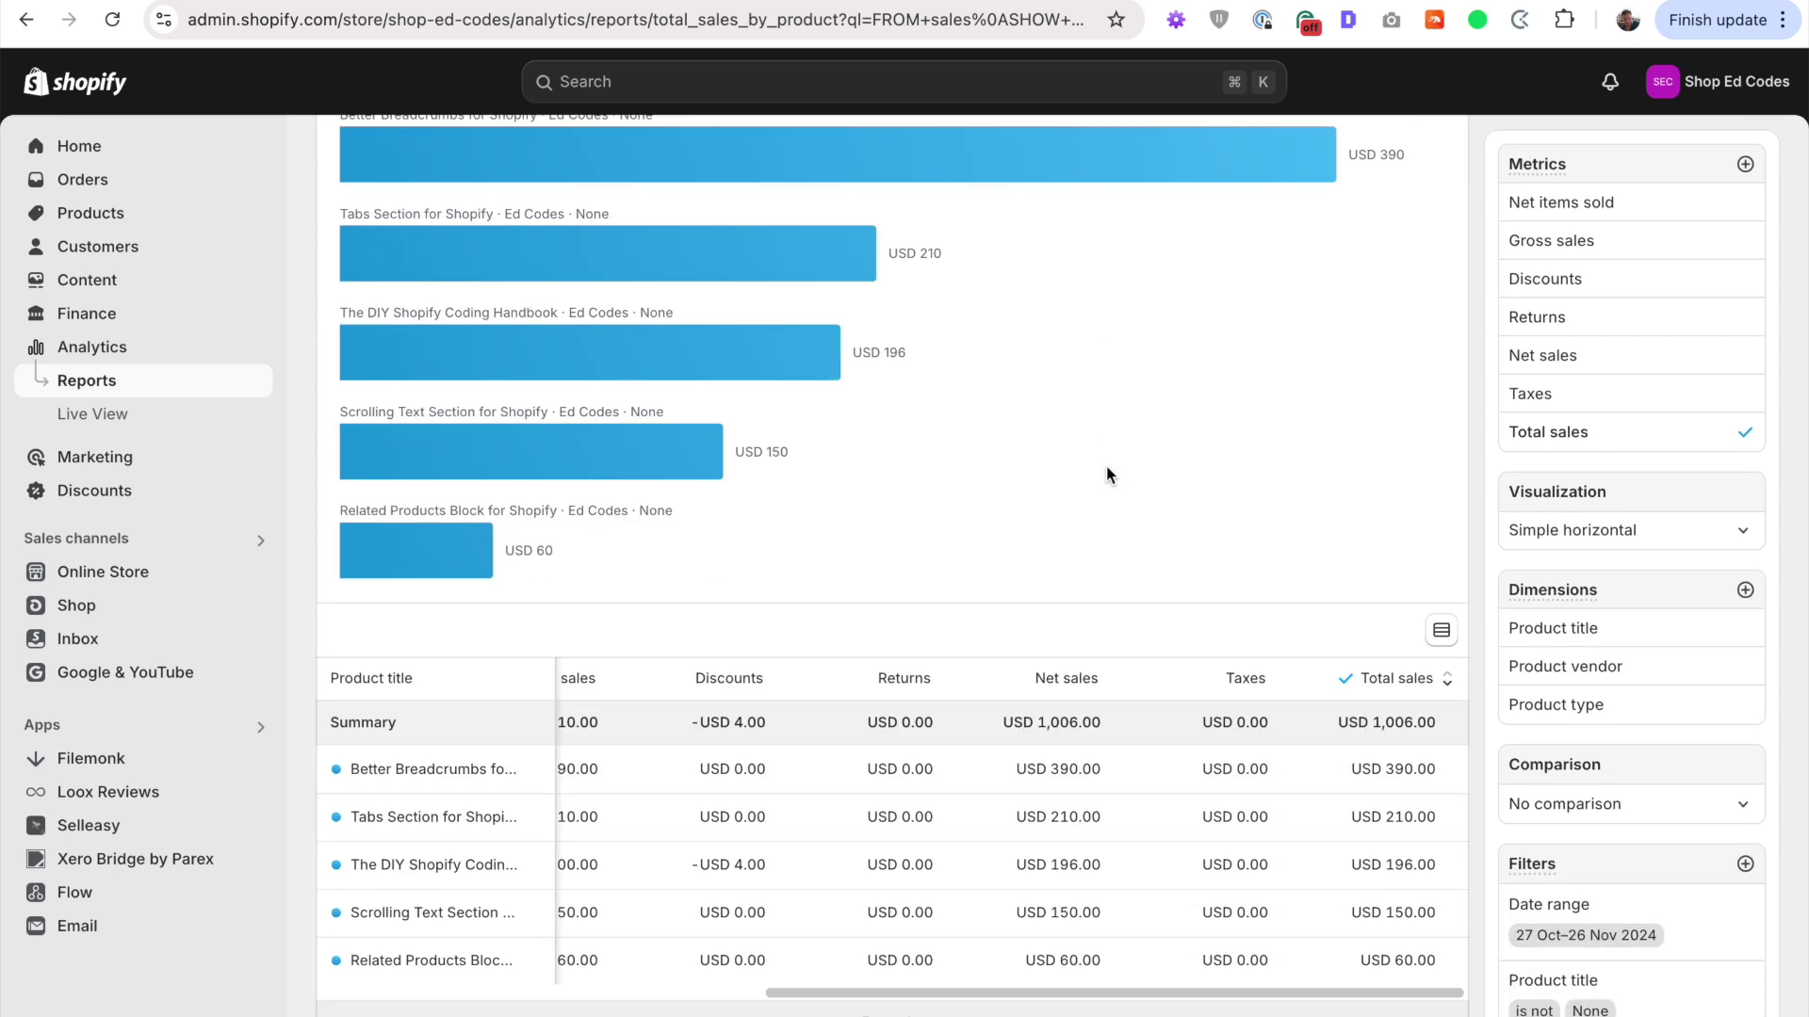
{"action": "scroll", "coordinate": [749, 873], "scroll_direction": "left", "scroll_amount": 5}
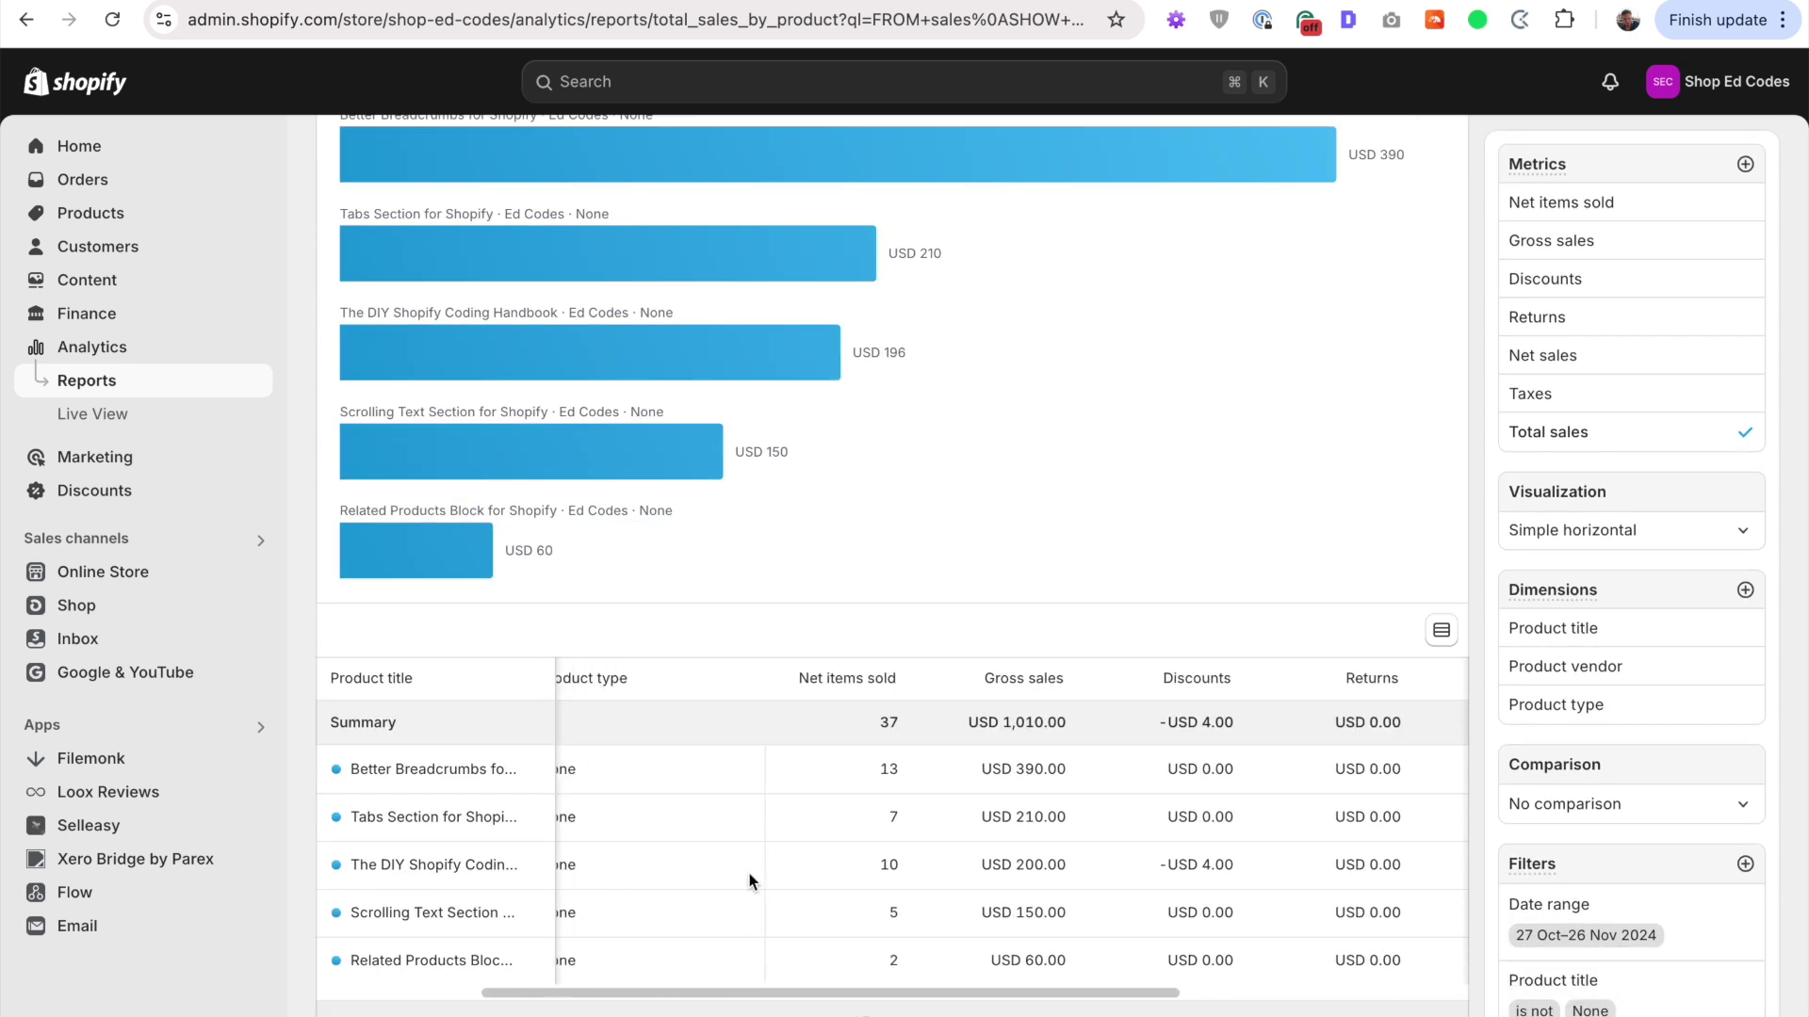
{"action": "scroll", "coordinate": [869, 865], "scroll_direction": "left", "scroll_amount": 2}
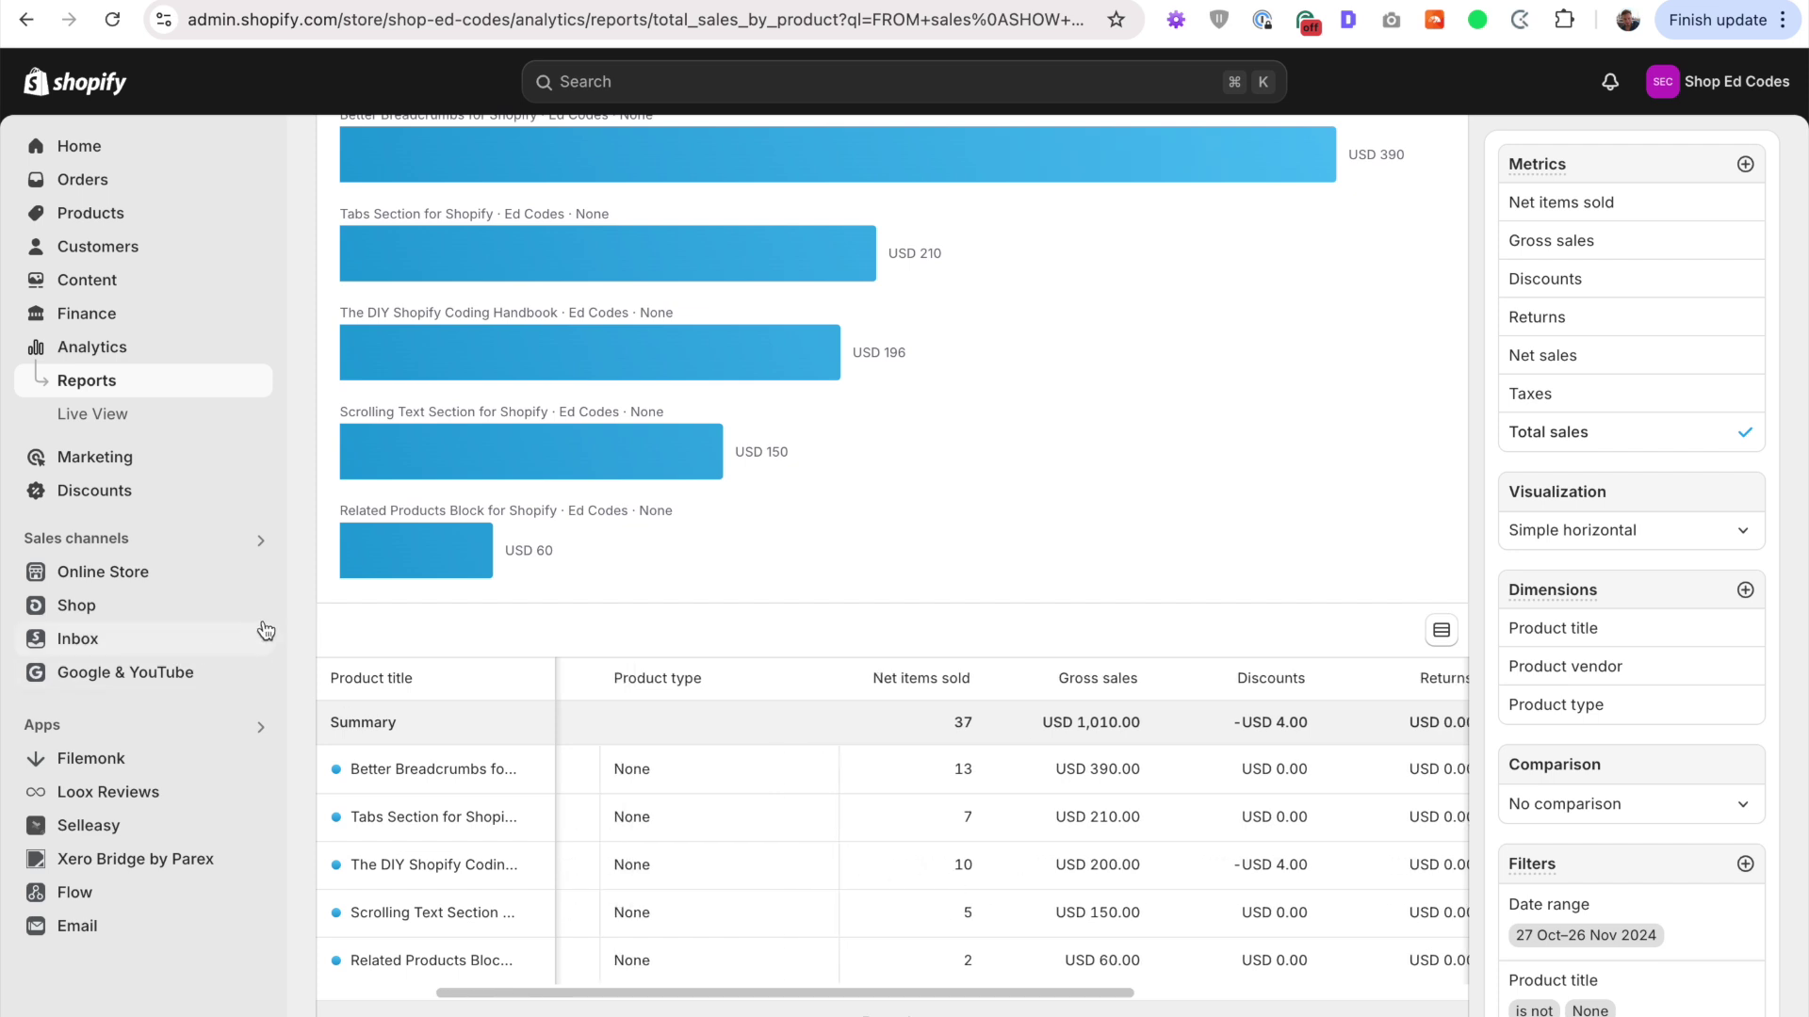
{"action": "scroll", "coordinate": [299, 625], "scroll_direction": "up", "scroll_amount": 4}
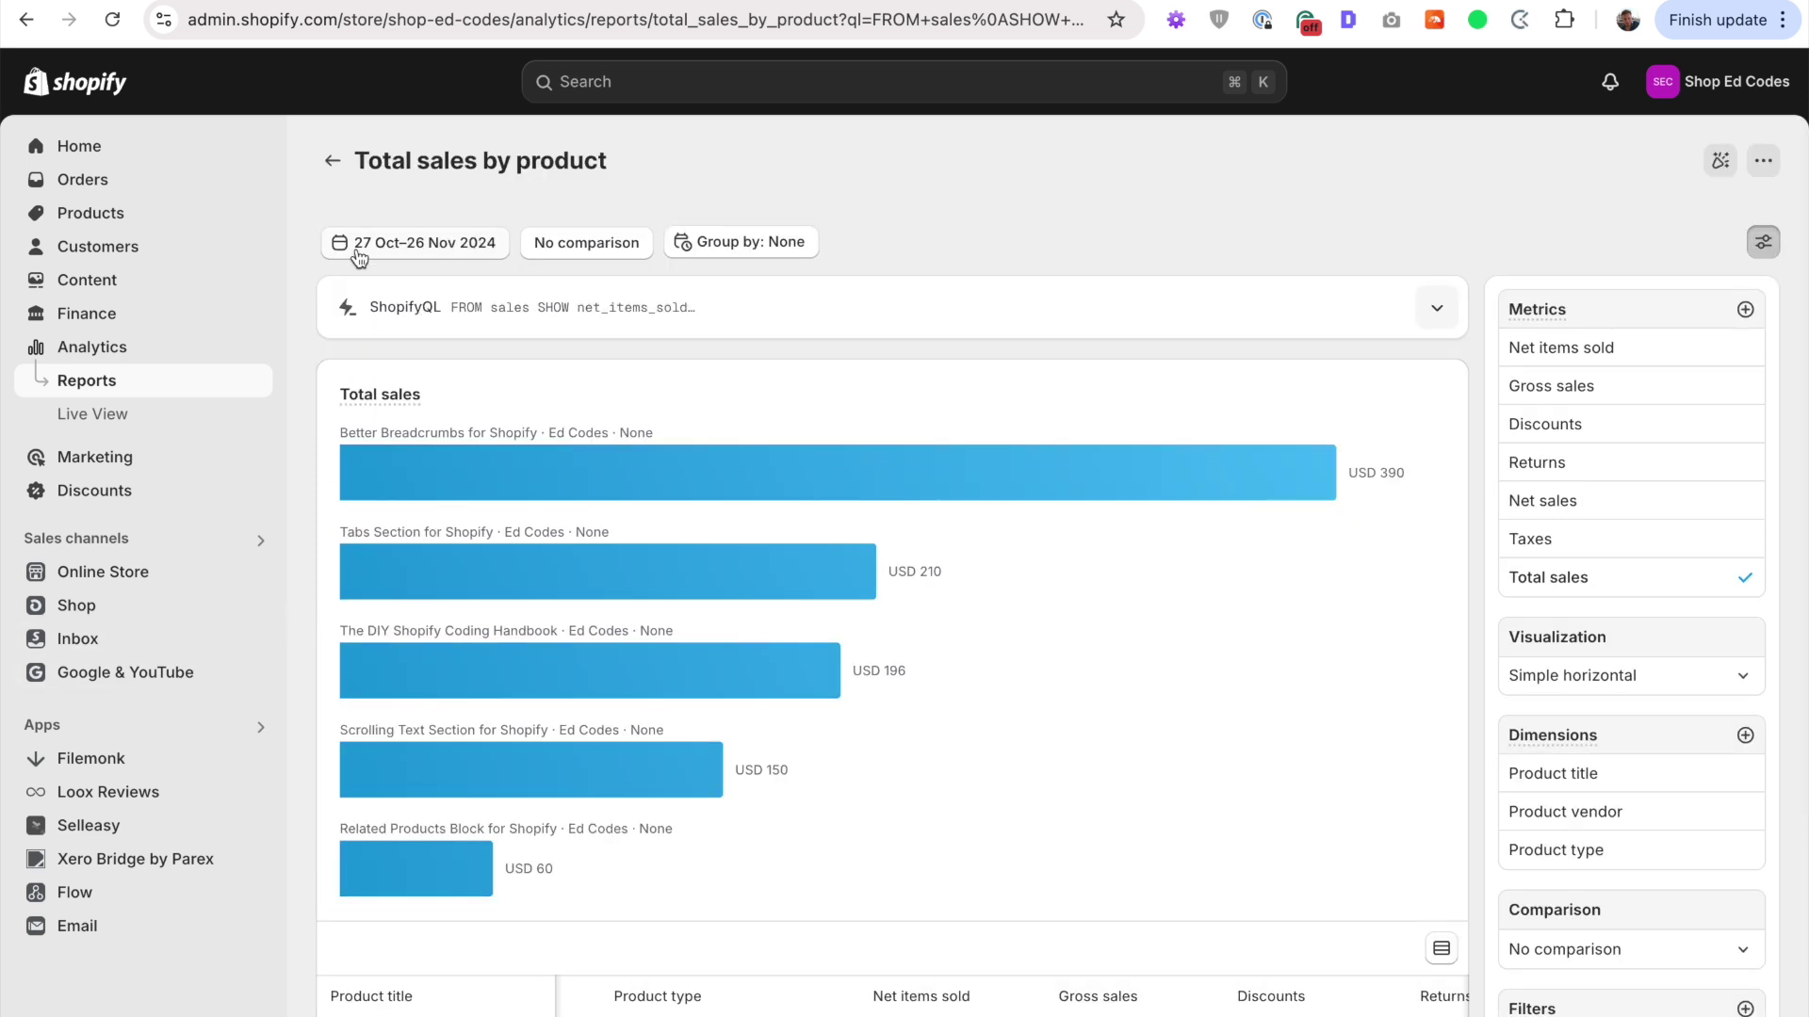
Step: Set the report's date range to the last 365 days
{"action": "left_click", "coordinate": [443, 245]}
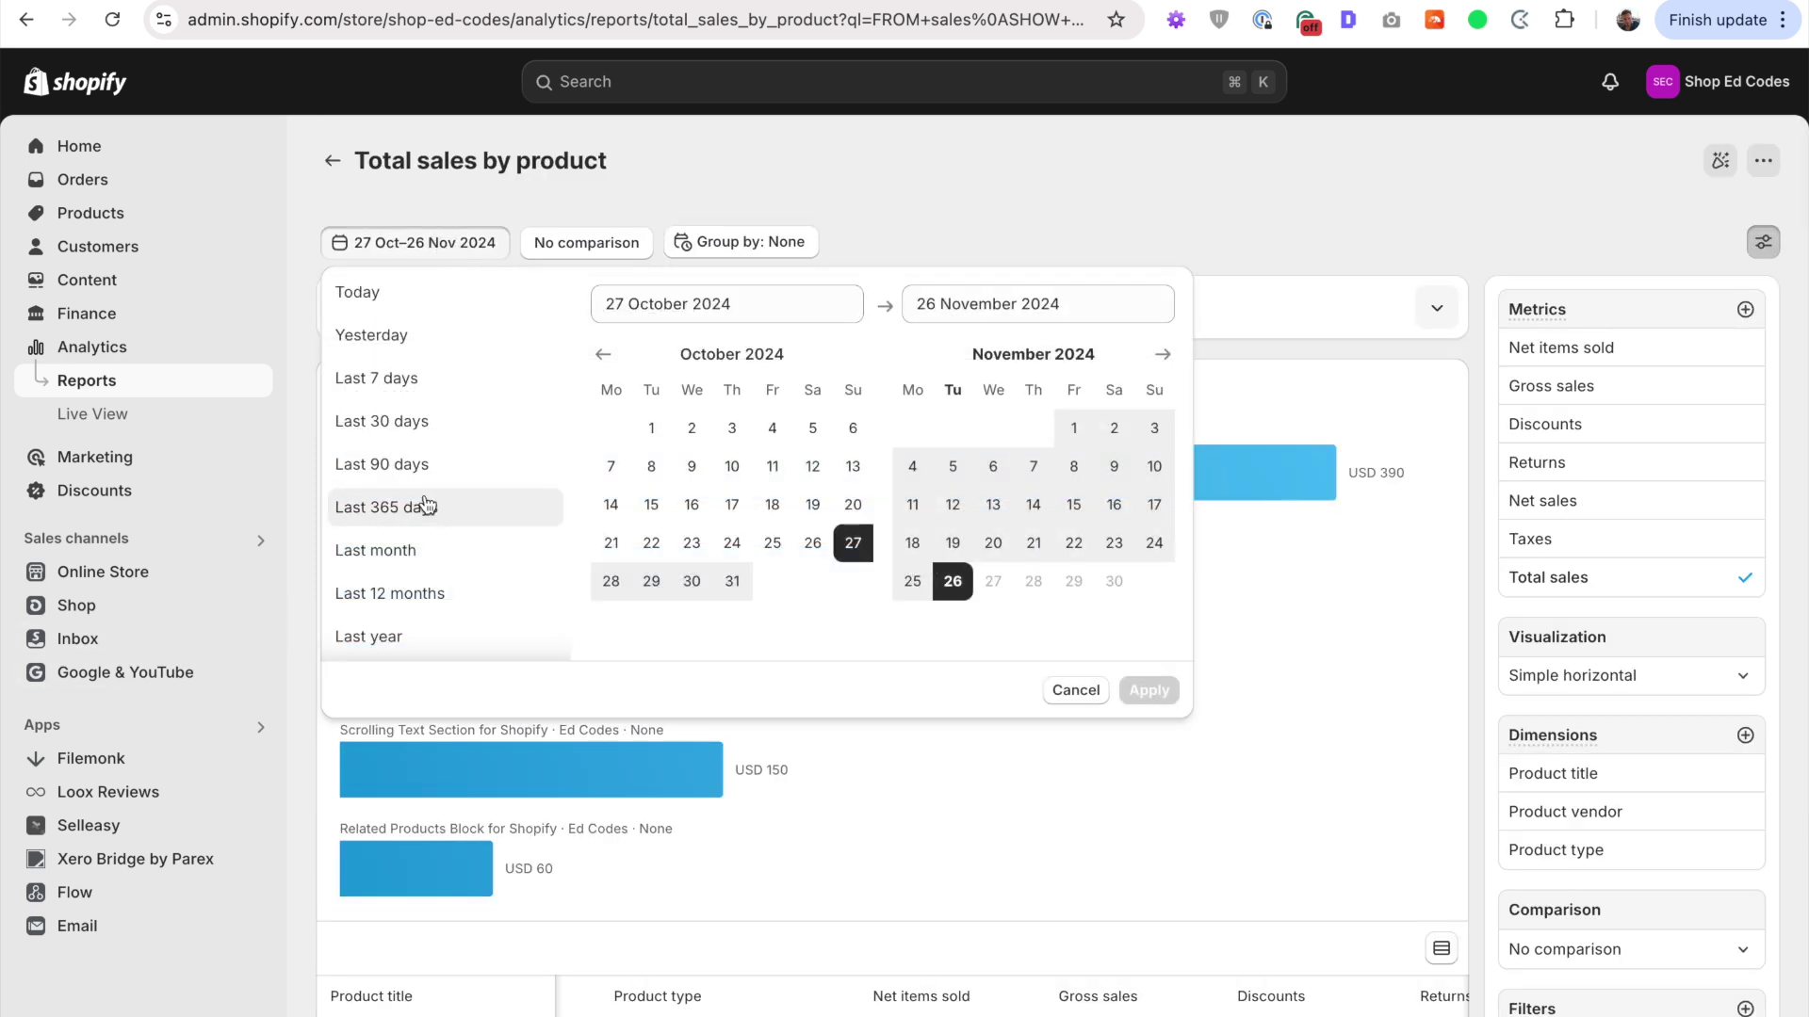
{"action": "scroll", "coordinate": [422, 500], "scroll_direction": "down", "scroll_amount": 3}
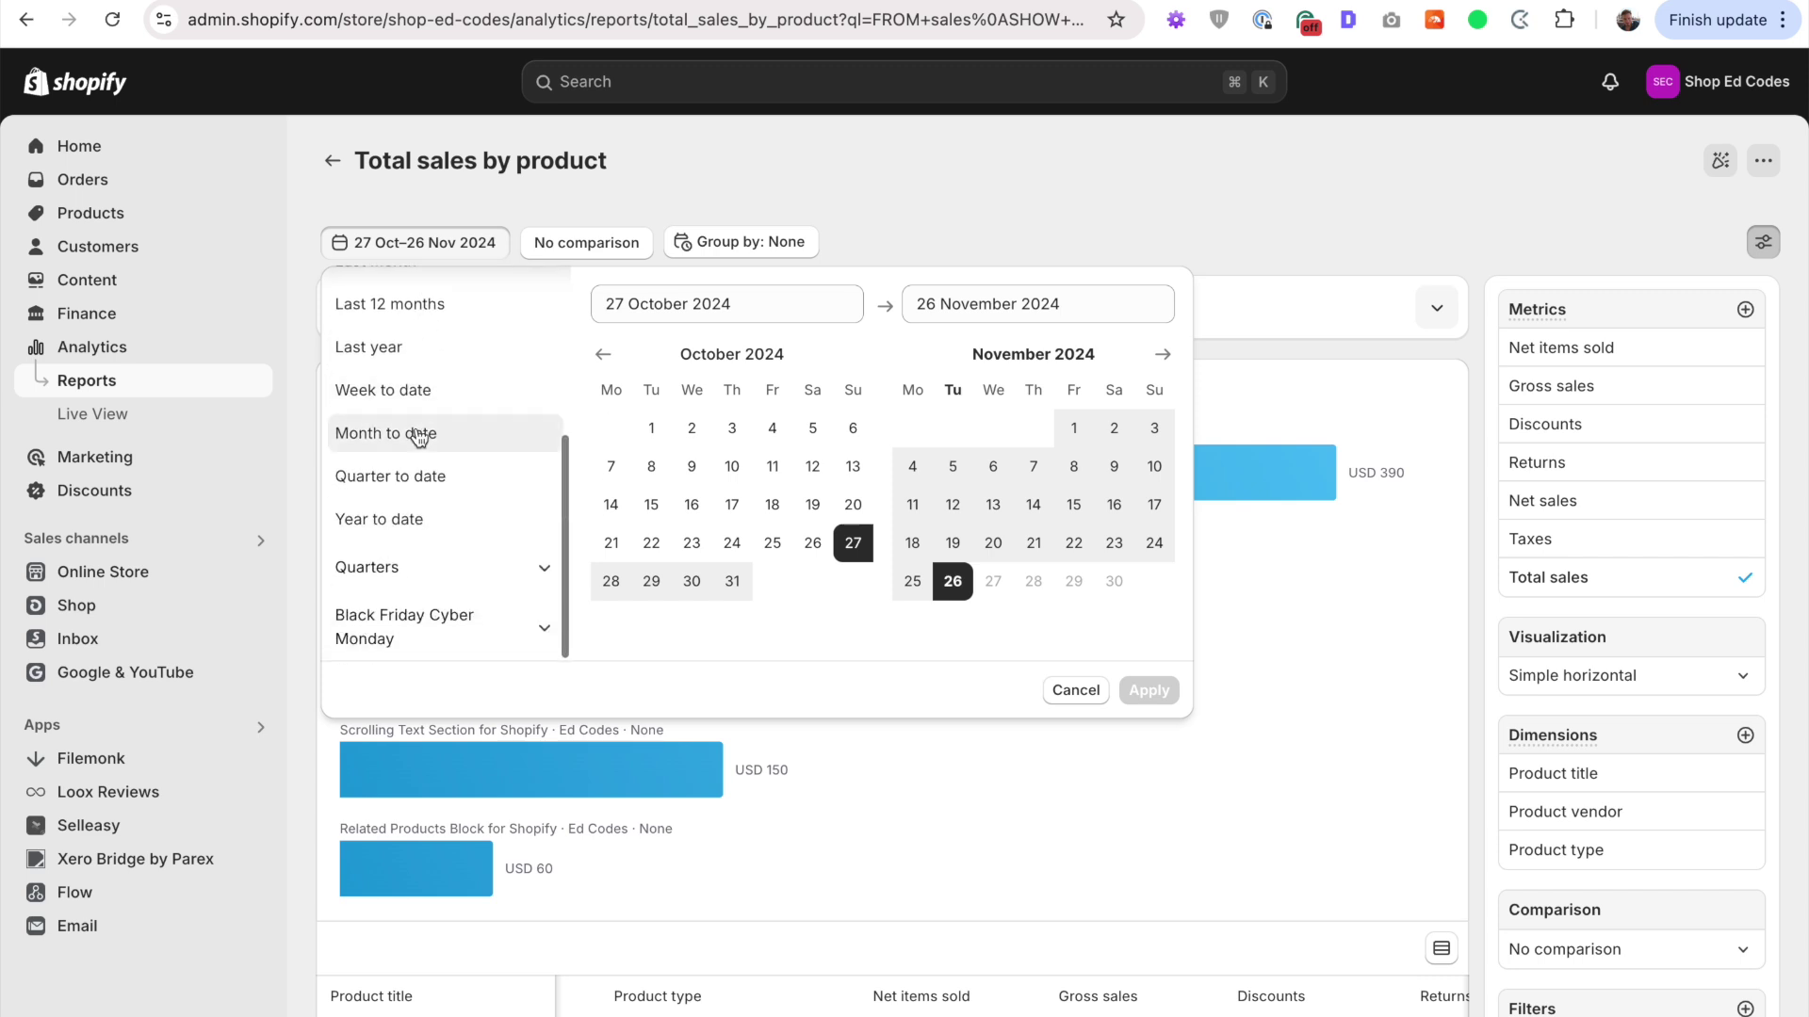
{"action": "scroll", "coordinate": [415, 478], "scroll_direction": "up", "scroll_amount": 3}
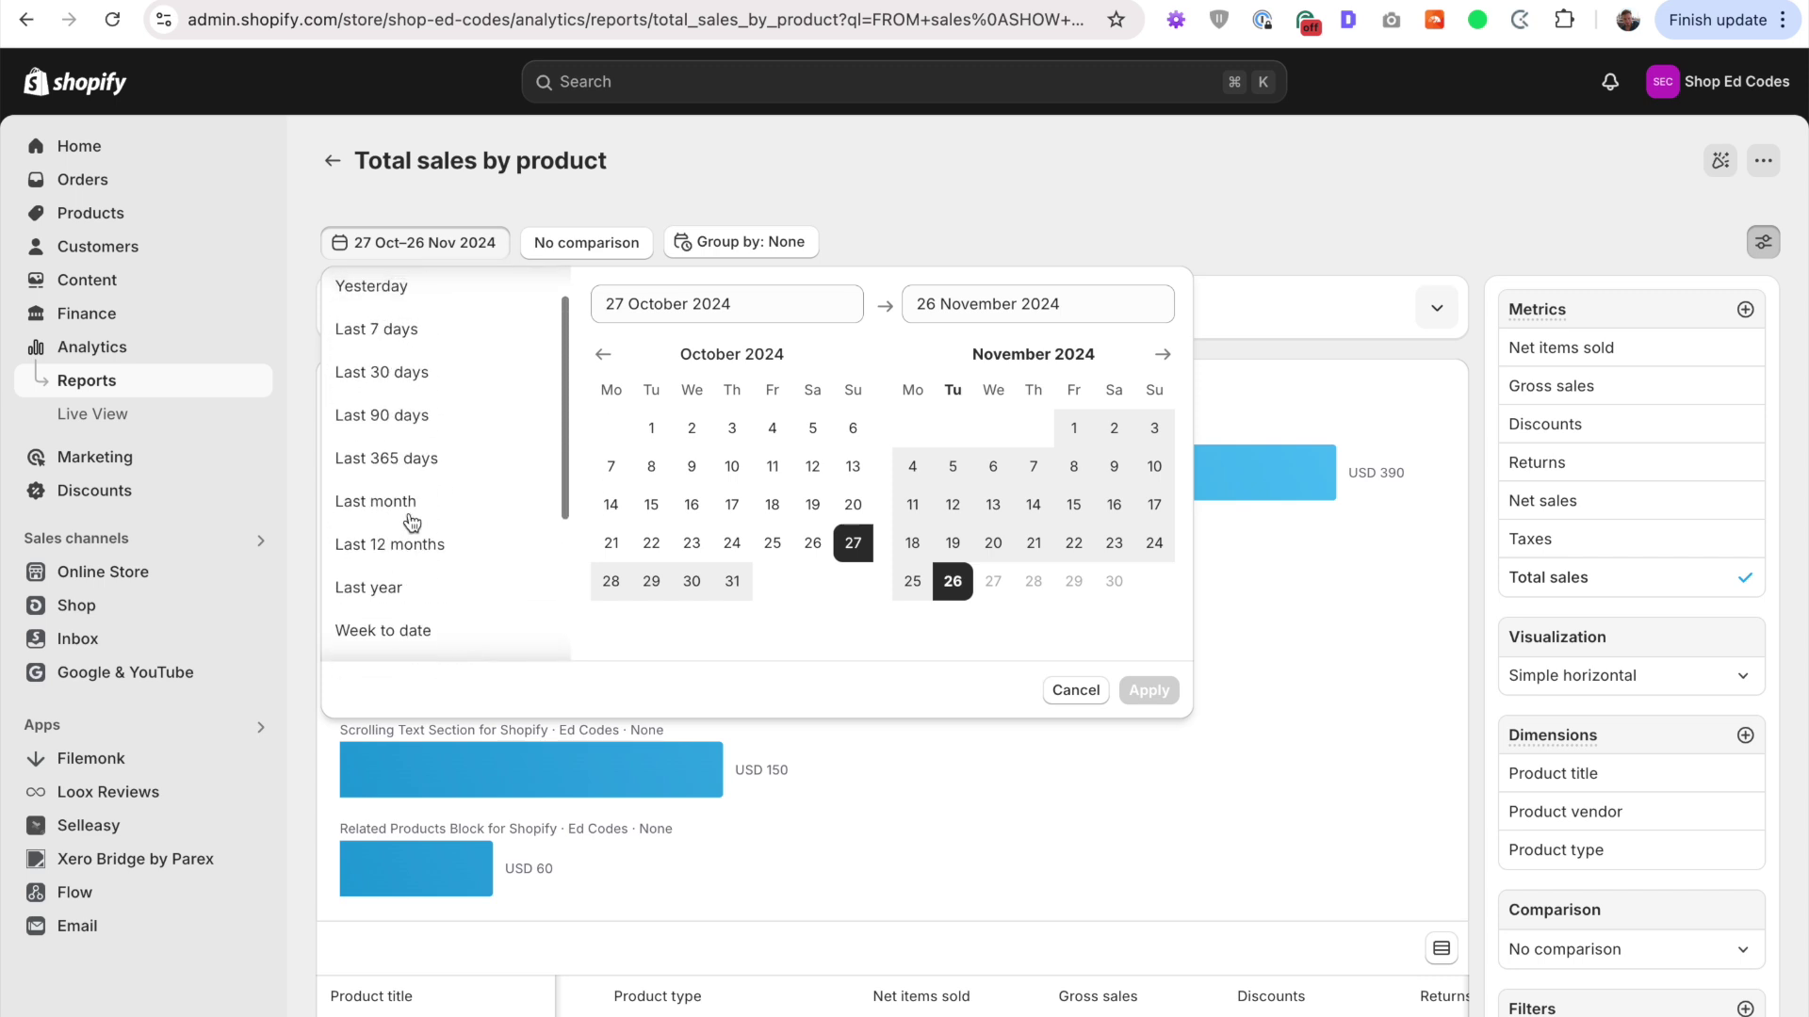
{"action": "left_click", "coordinate": [448, 462]}
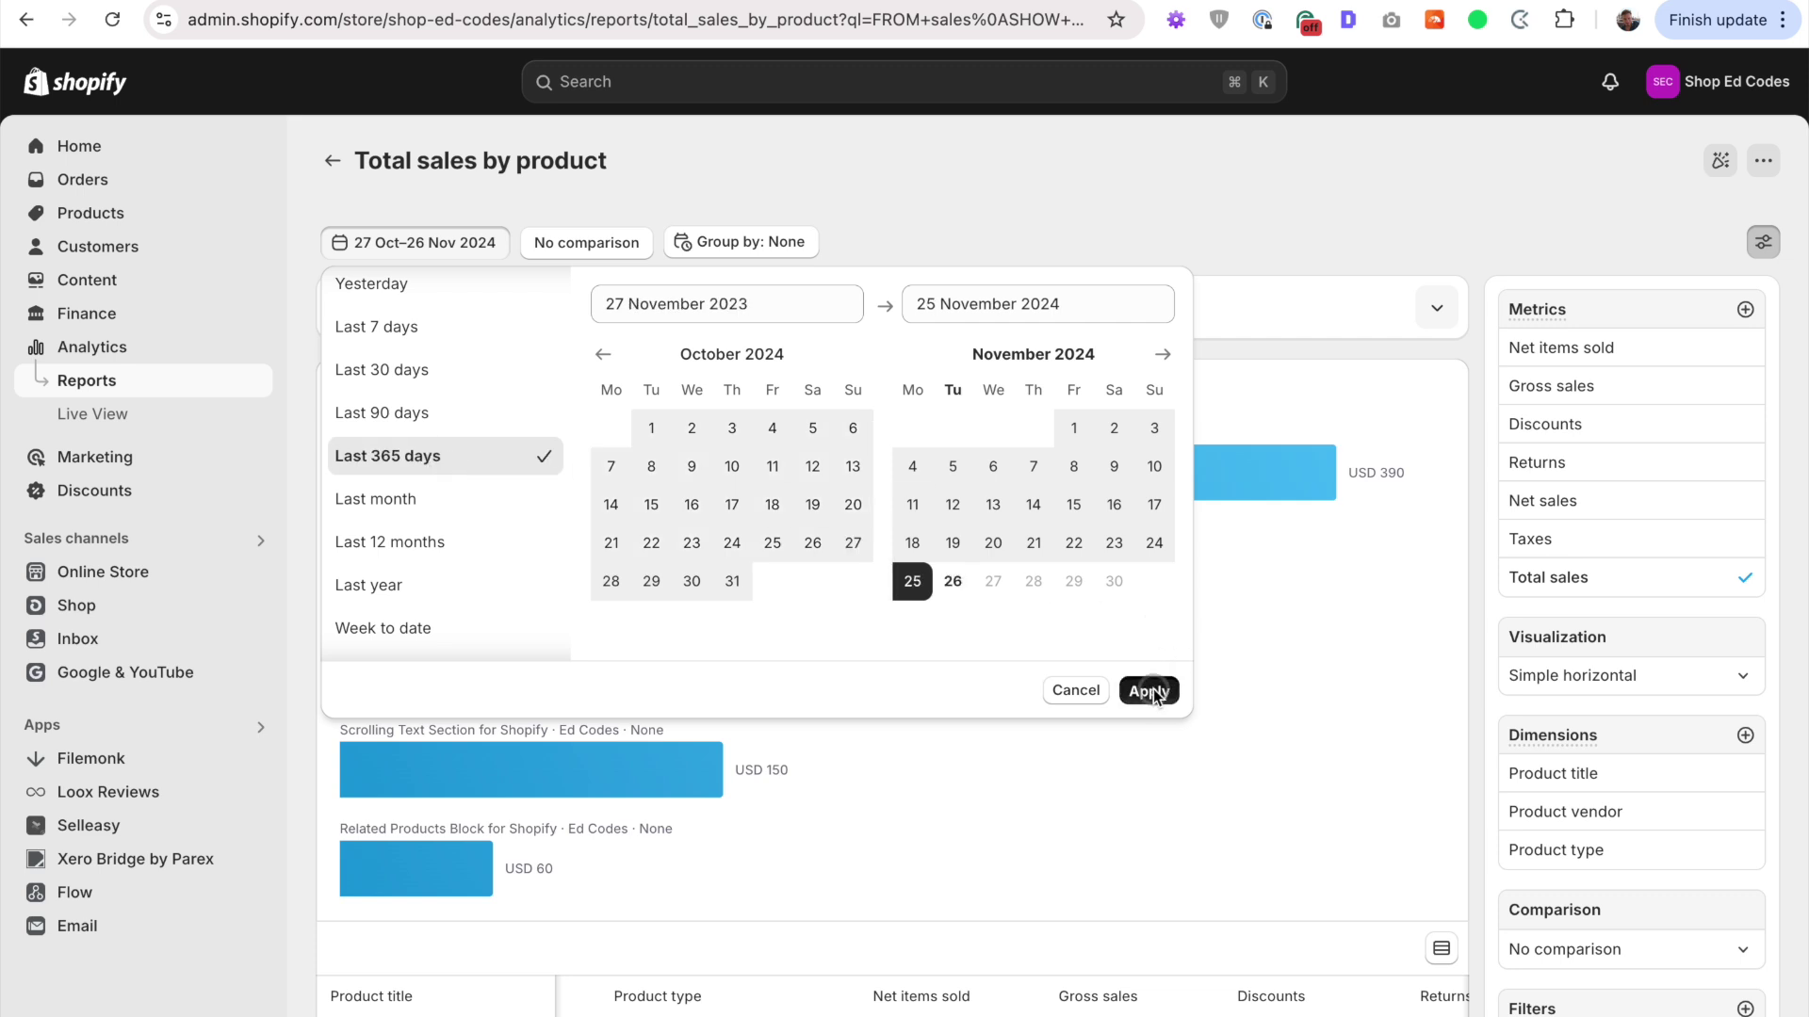
{"action": "scroll", "coordinate": [298, 454], "scroll_direction": "down", "scroll_amount": 5}
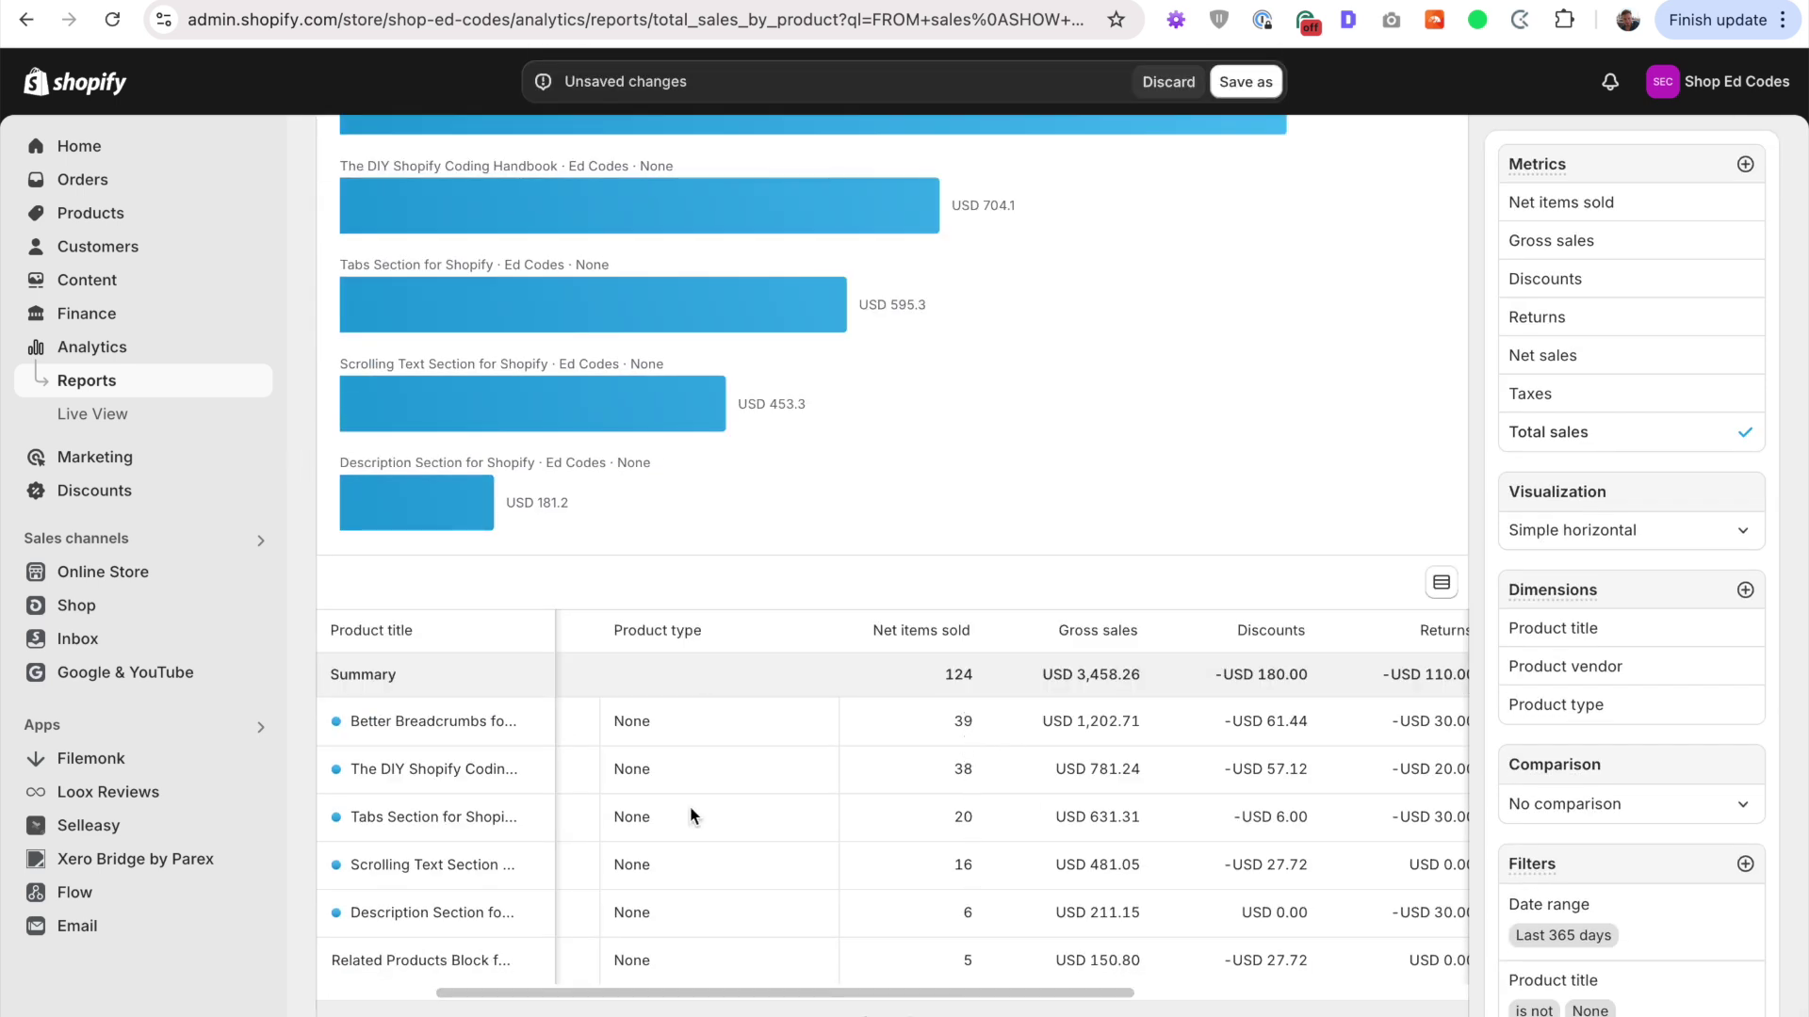
{"action": "scroll", "coordinate": [297, 616], "scroll_direction": "up", "scroll_amount": 5}
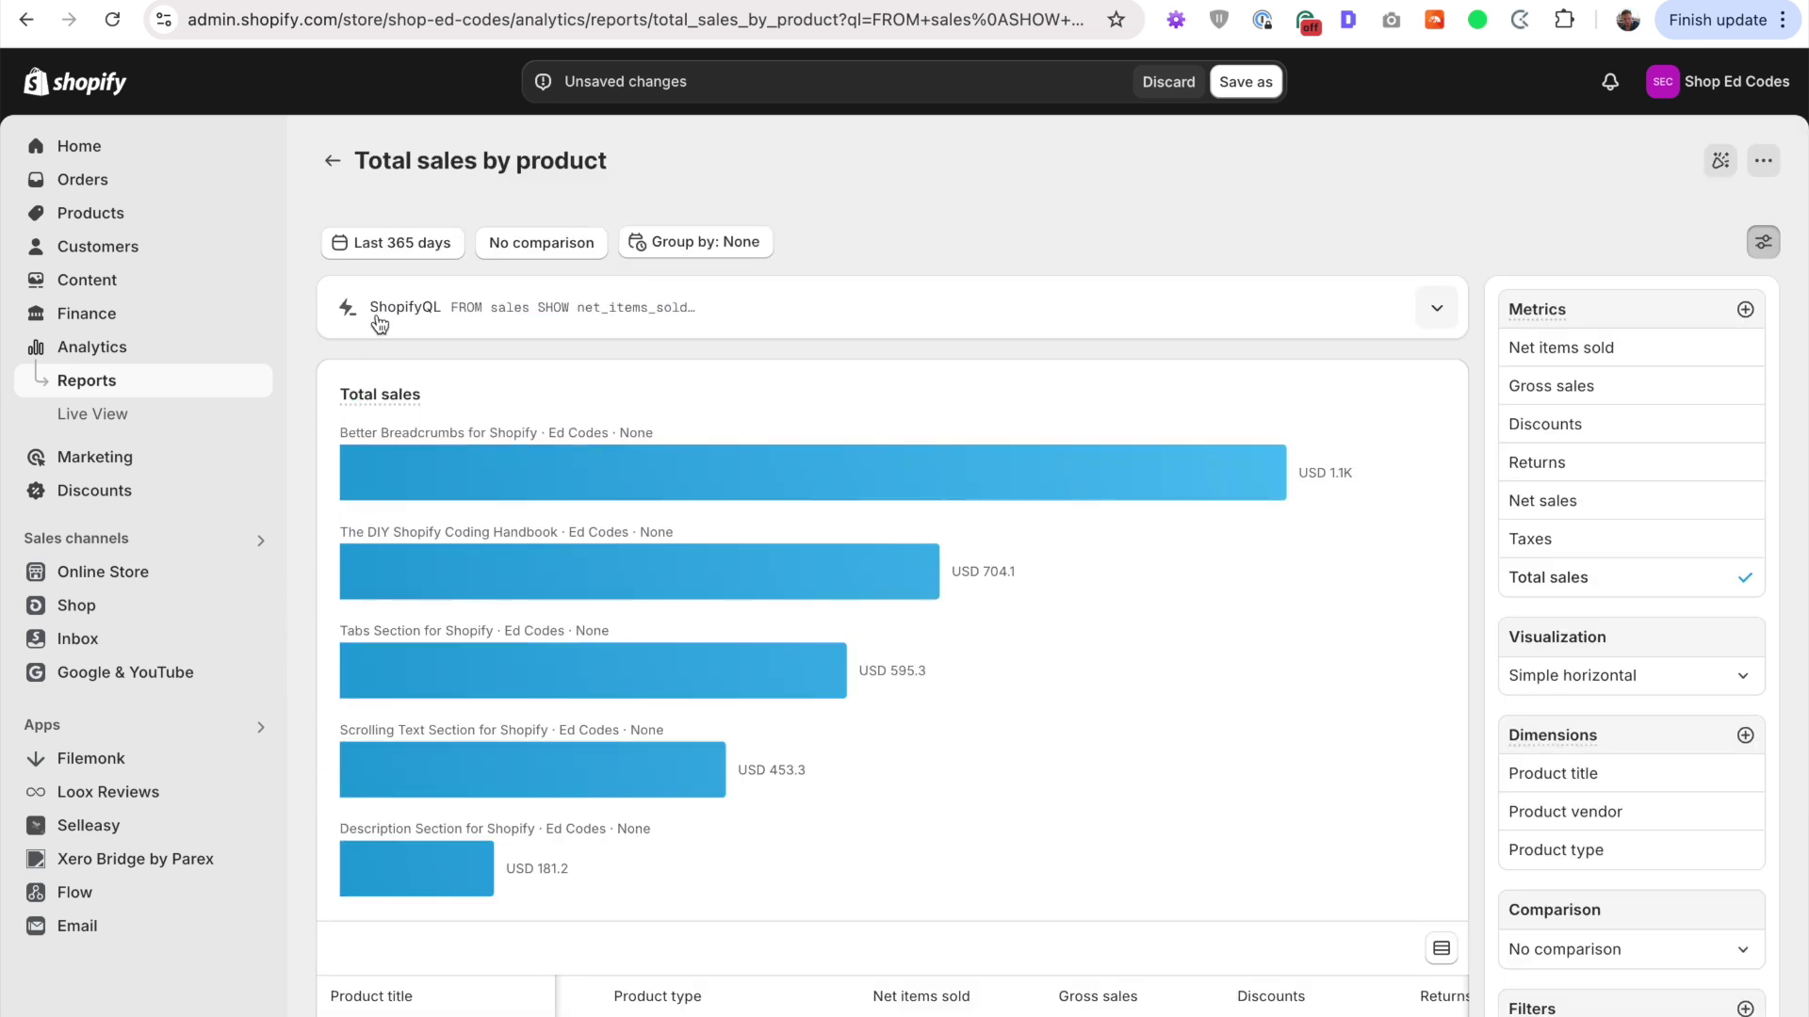
Step: Change the start date's last year digit to 1 and apply the new range
{"action": "left_click", "coordinate": [406, 245]}
{"action": "left_click", "coordinate": [761, 305]}
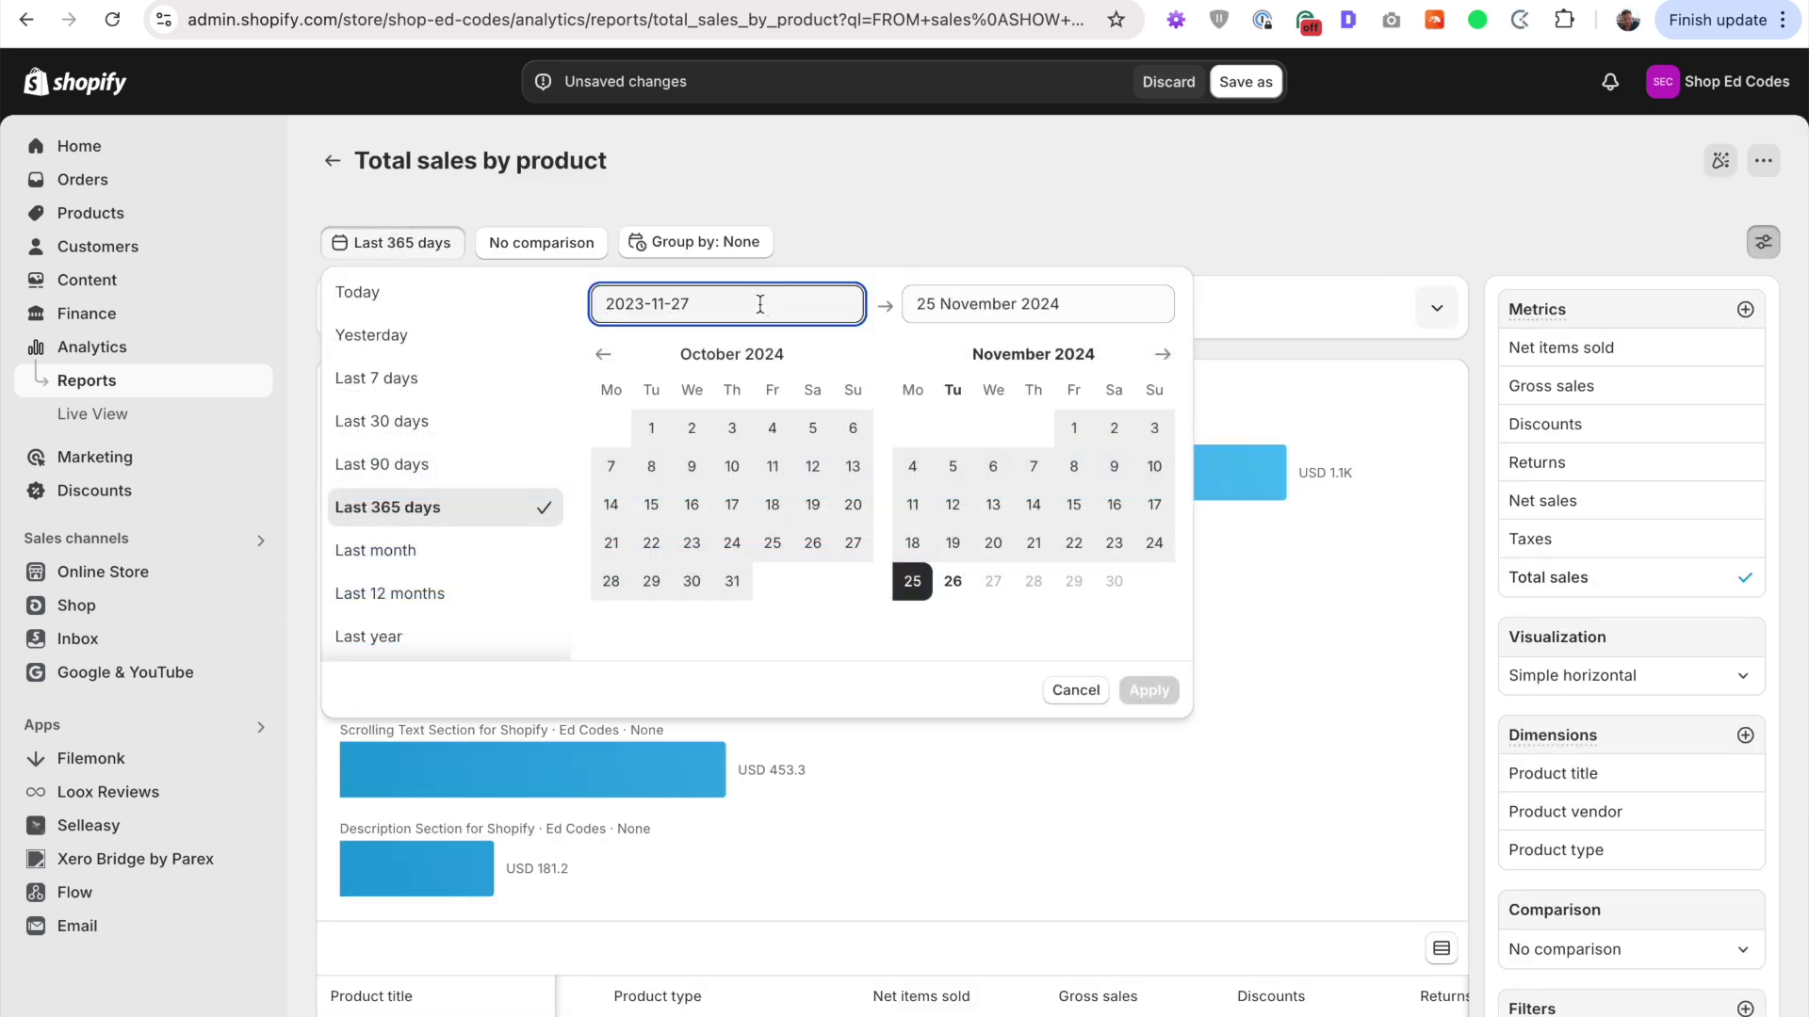
{"action": "key", "text": "Left"}
{"action": "key", "text": "Left"}
{"action": "key", "text": "Left"}
{"action": "key", "text": "Left"}
{"action": "key", "text": "Left"}
{"action": "key", "text": "Left"}
{"action": "key", "text": "Left"}
{"action": "key", "text": "shift+Right"}
{"action": "type", "text": "1"}
{"action": "left_click", "coordinate": [1149, 688]}
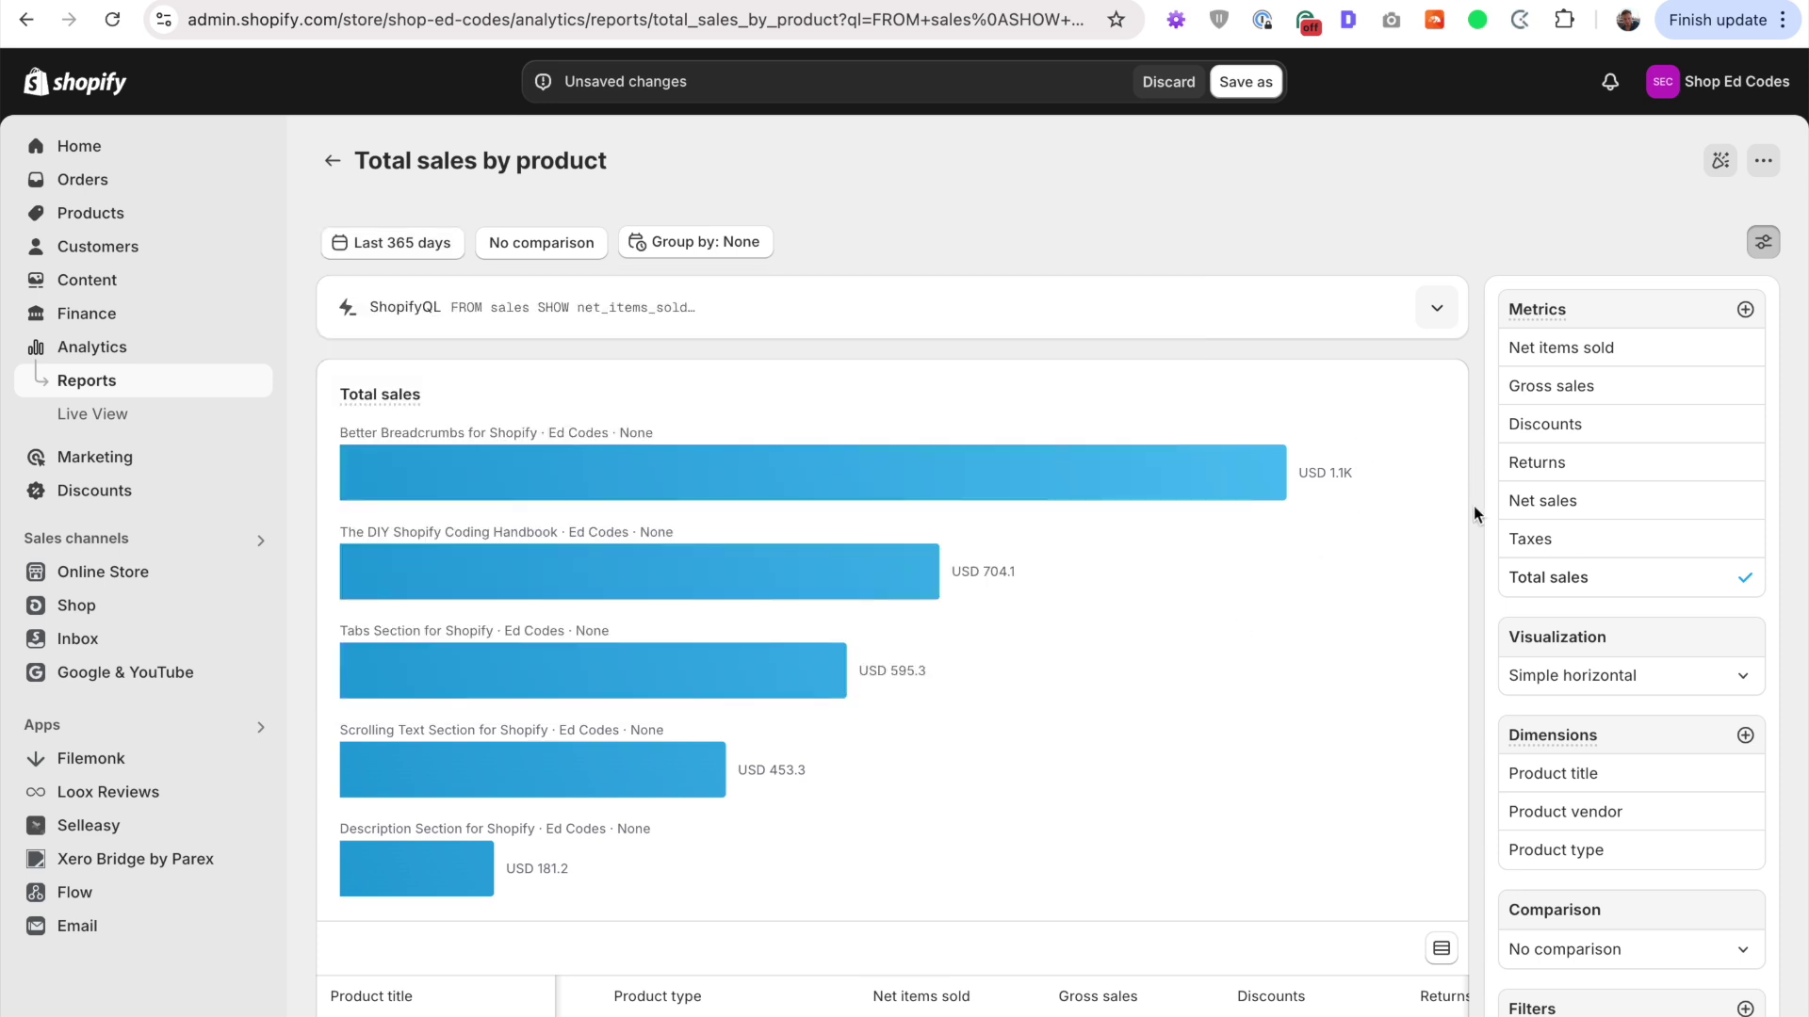
{"action": "scroll", "coordinate": [1473, 510], "scroll_direction": "down", "scroll_amount": 4}
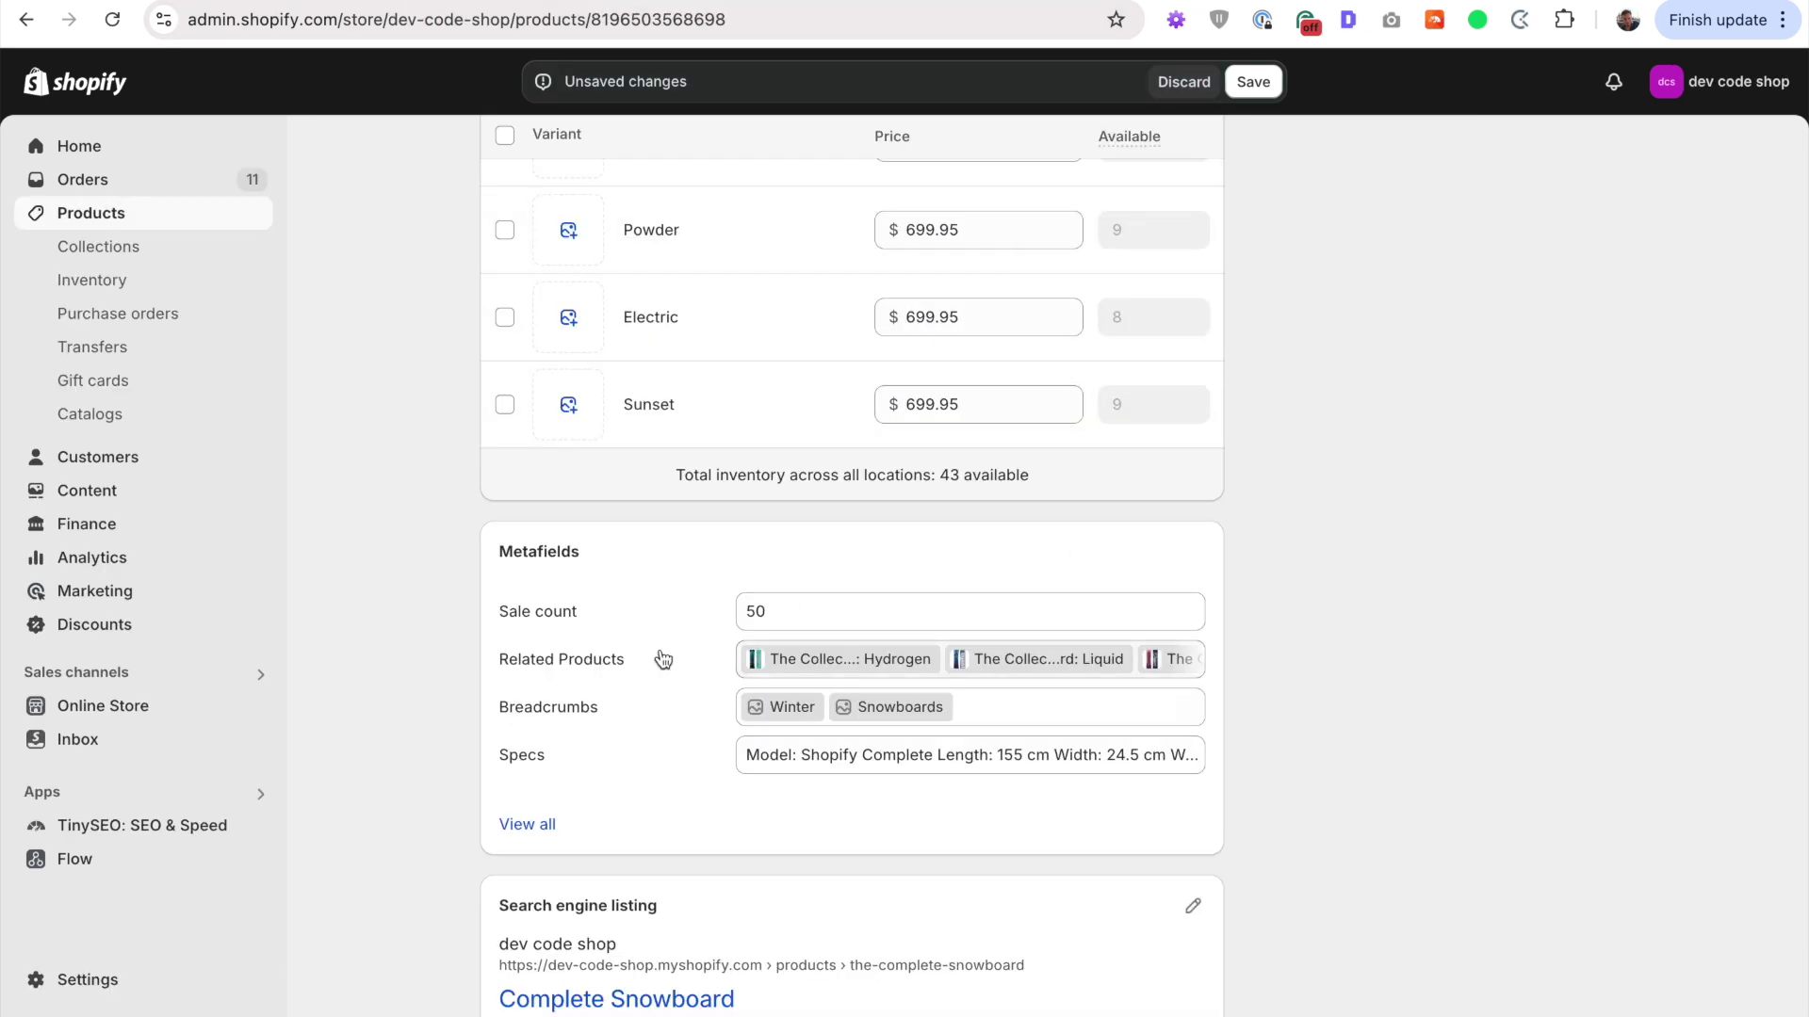
Step: Discard the unsaved Sale count change and return to the products list
{"action": "left_click", "coordinate": [788, 608]}
{"action": "left_click", "coordinate": [441, 537]}
{"action": "left_click", "coordinate": [1184, 82]}
{"action": "left_click", "coordinate": [99, 212]}
Step: Bulk edit all products and add the Sale count column to the table
{"action": "left_click", "coordinate": [341, 382]}
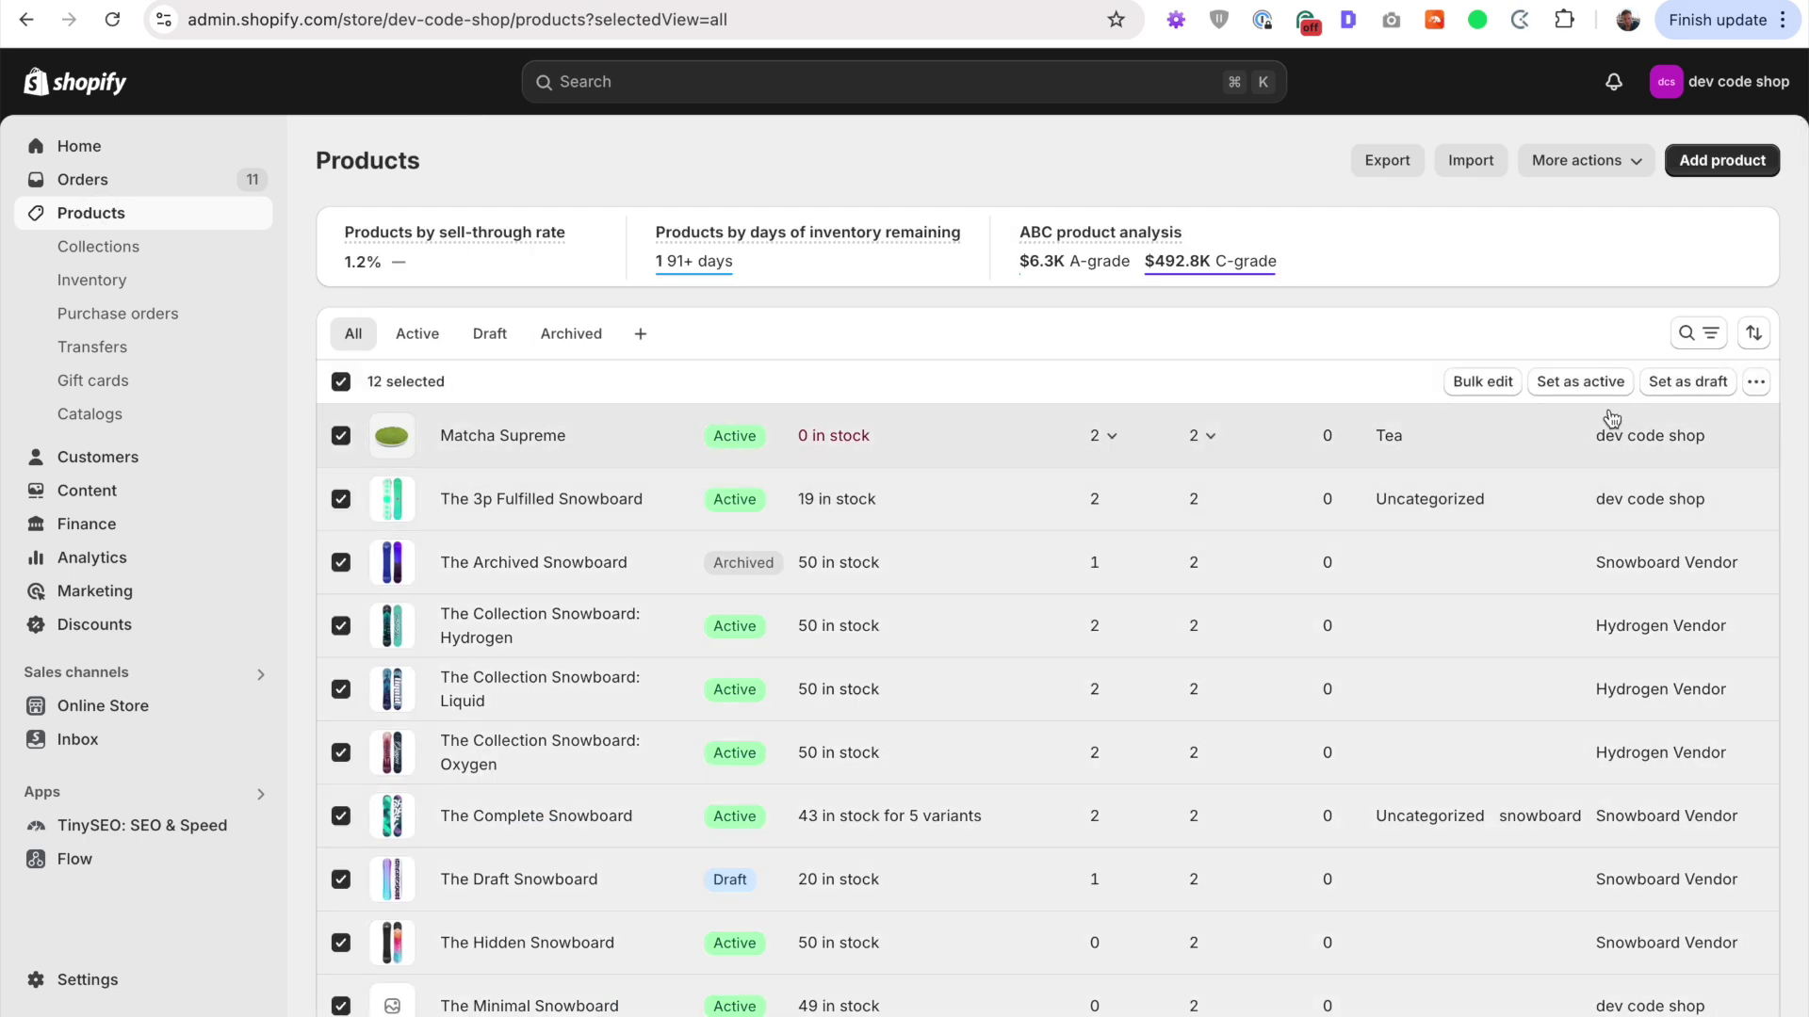
{"action": "left_click", "coordinate": [1482, 383]}
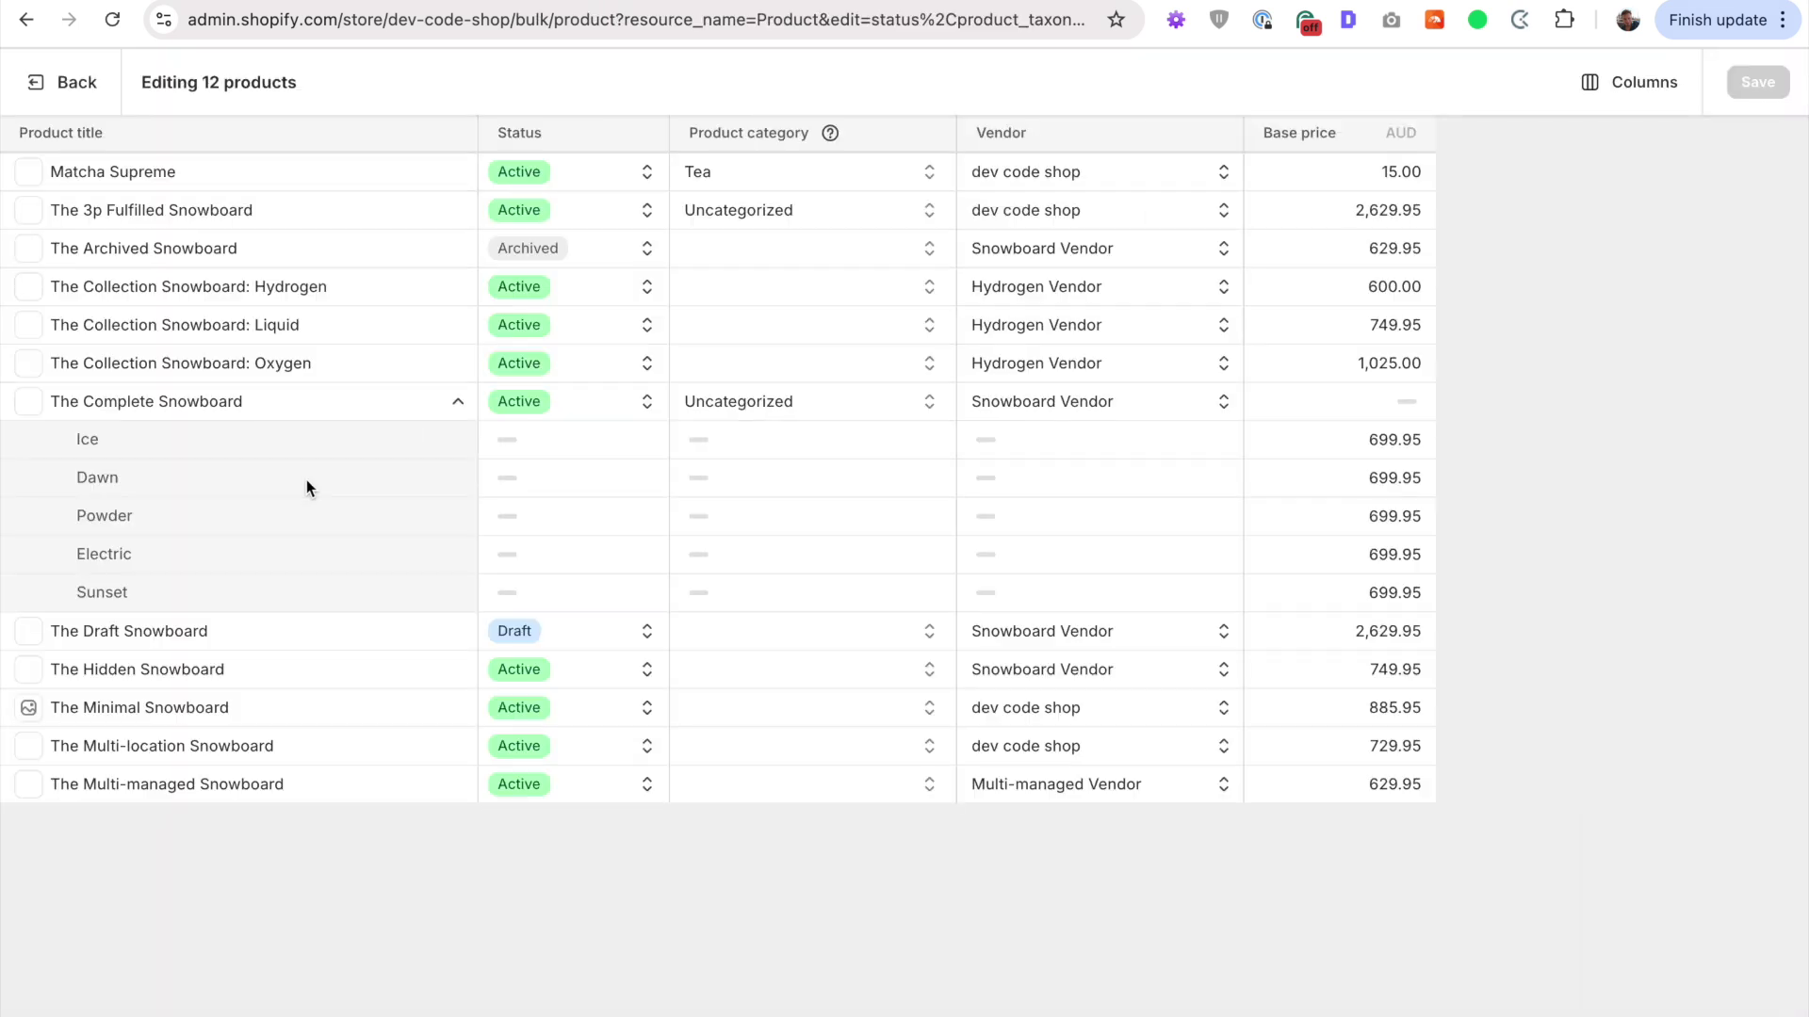
{"action": "left_click", "coordinate": [1635, 94]}
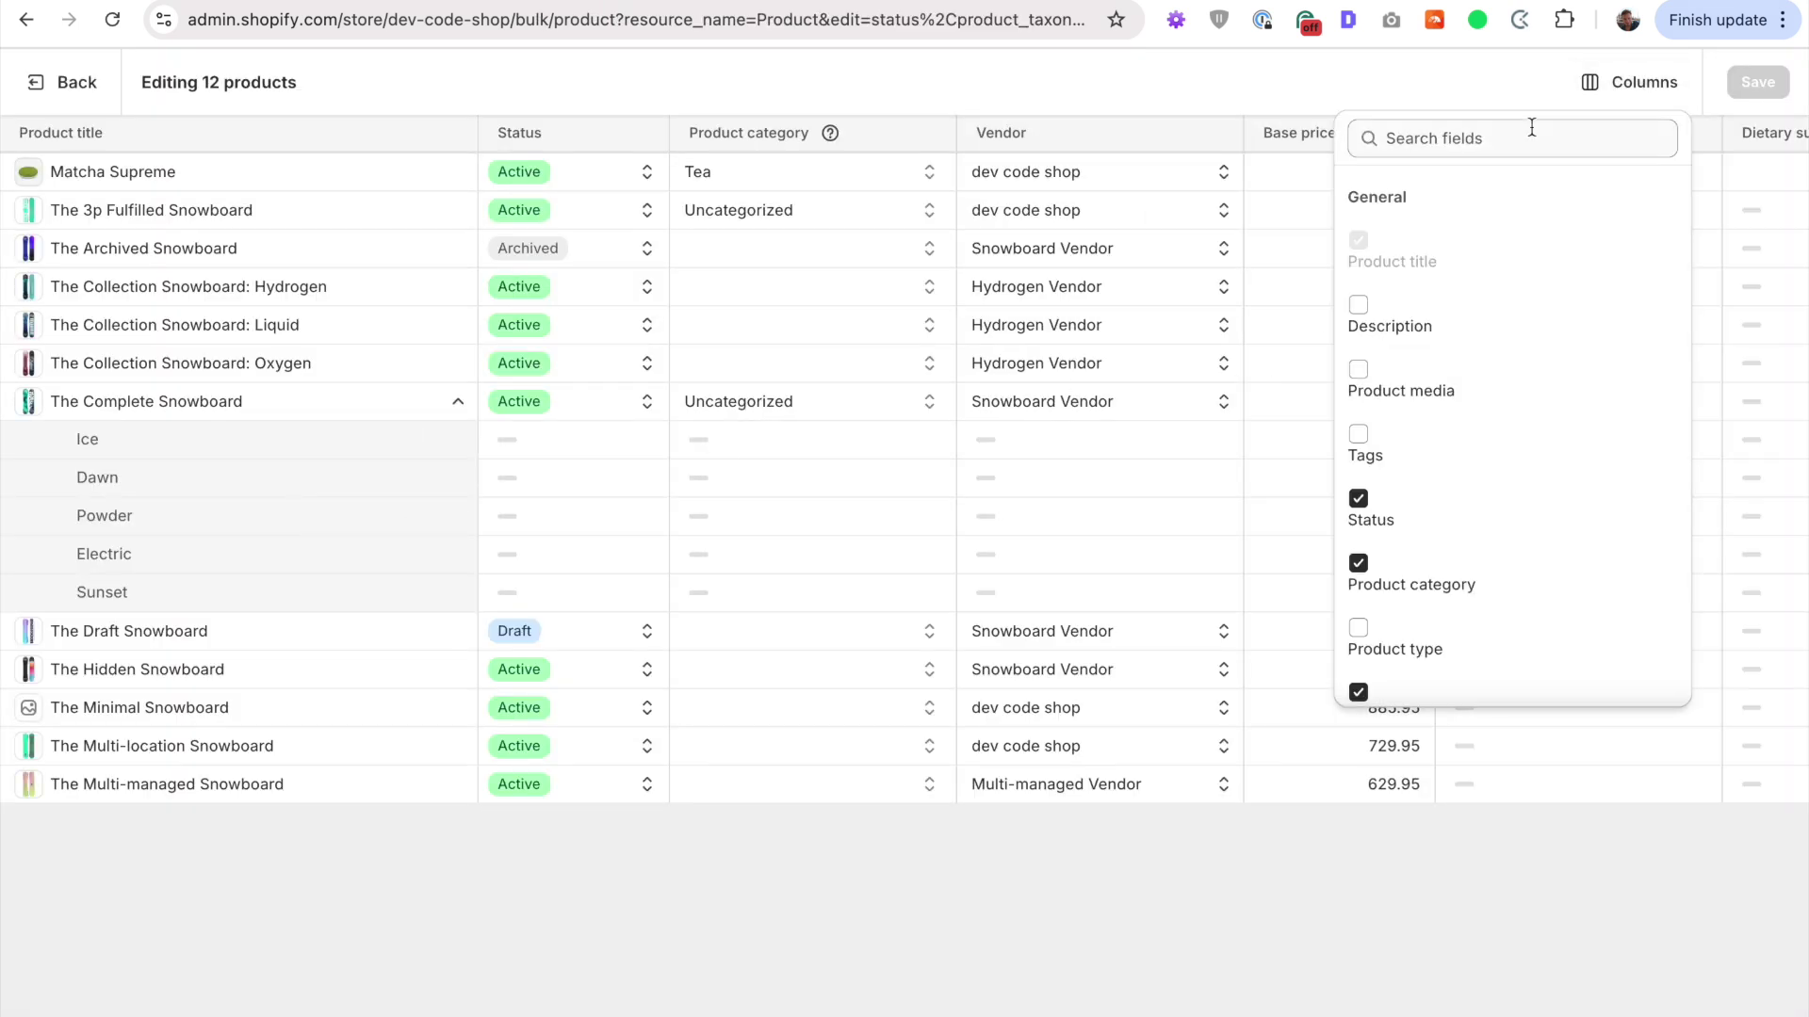
{"action": "left_click", "coordinate": [1488, 139]}
{"action": "type", "text": "sale"}
{"action": "left_click", "coordinate": [1385, 214]}
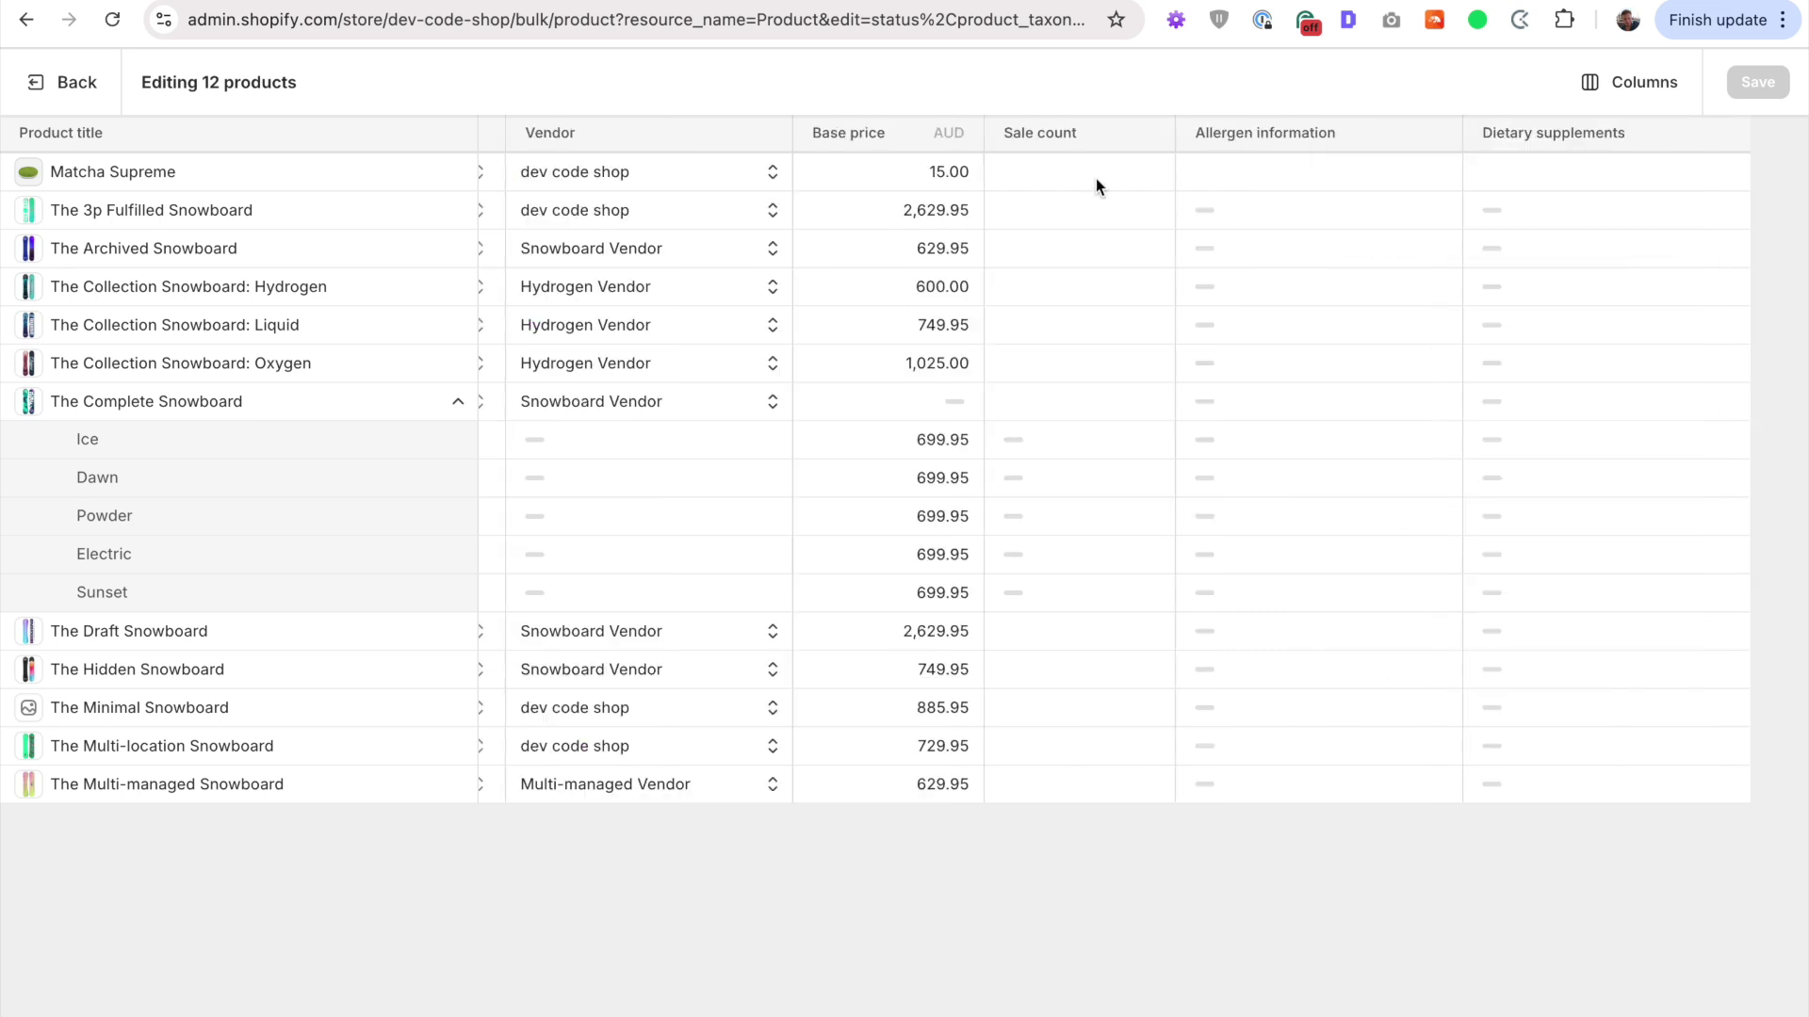
Step: Step down the Sale count column from Matcha Supreme to the Liquid snowboard, then leave the bulk editor
{"action": "left_click", "coordinate": [1127, 180]}
{"action": "left_click", "coordinate": [1098, 173]}
{"action": "left_click", "coordinate": [1133, 216]}
{"action": "left_click", "coordinate": [1132, 252]}
{"action": "left_click", "coordinate": [1131, 288]}
{"action": "left_click", "coordinate": [1129, 323]}
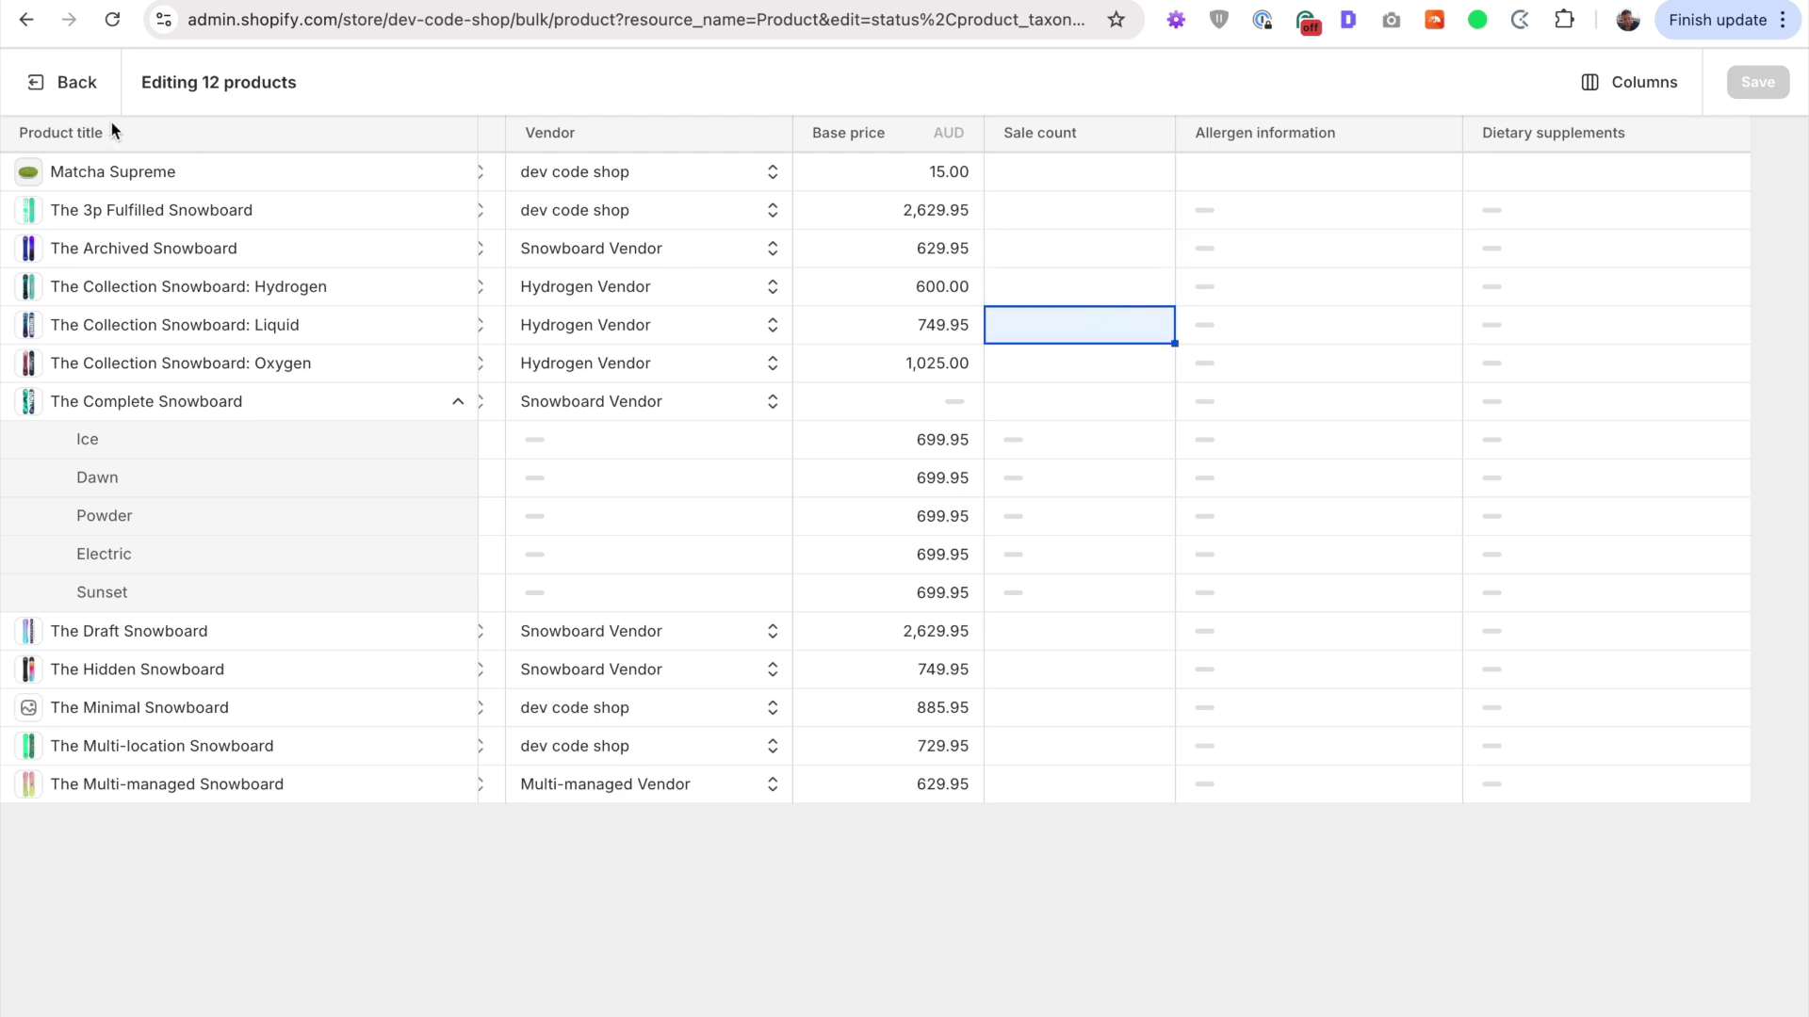
{"action": "left_click", "coordinate": [59, 86]}
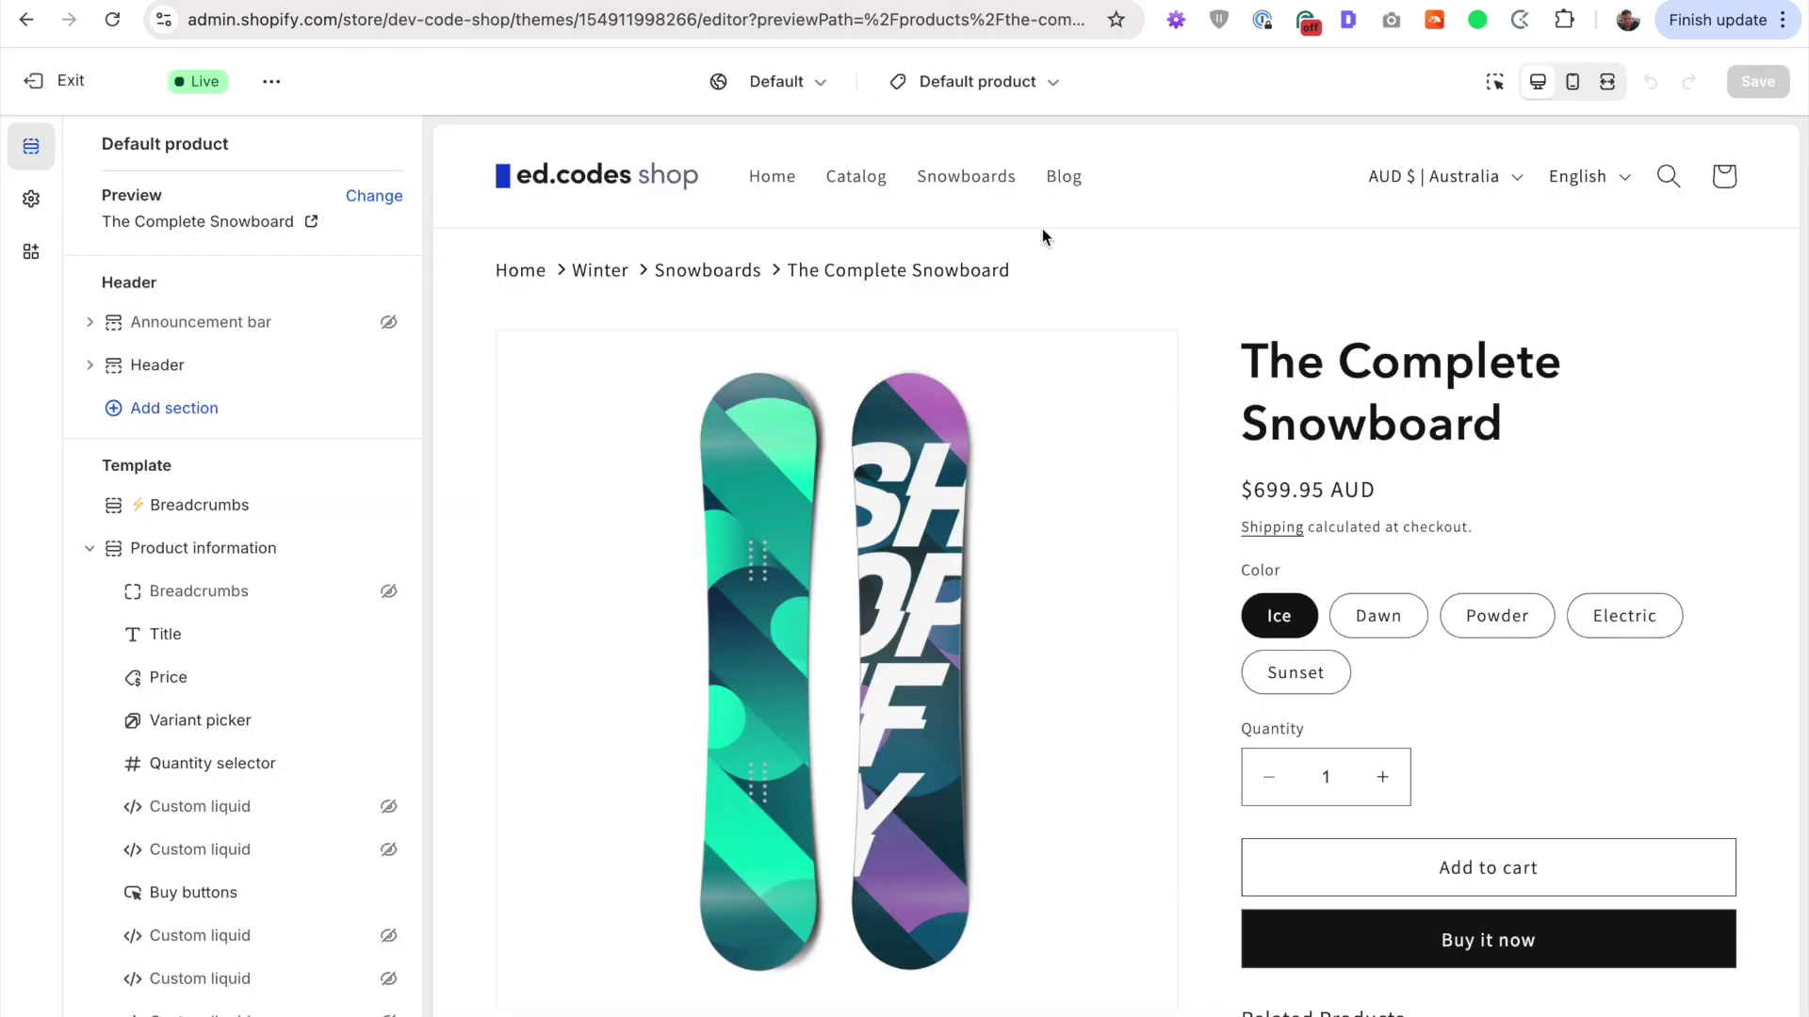
Step: Add a Text block to the product page and place it just below Breadcrumbs
{"action": "scroll", "coordinate": [1420, 392], "scroll_direction": "down", "scroll_amount": 2}
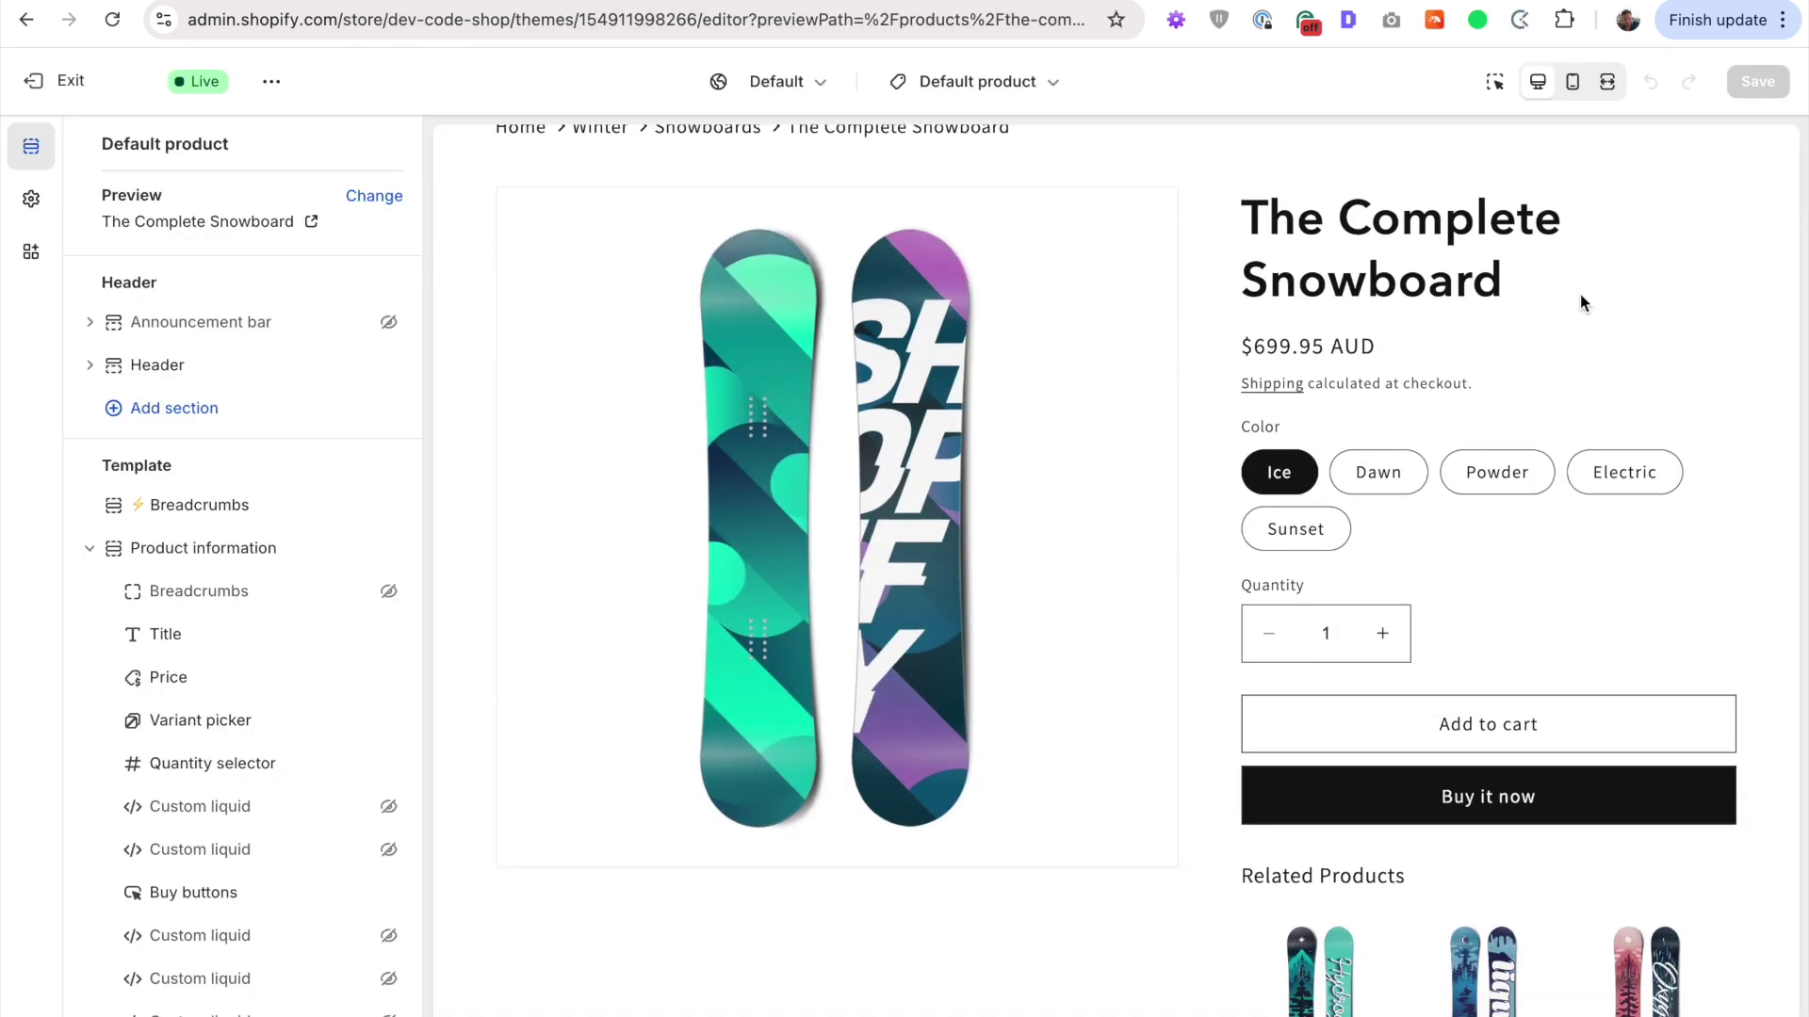
{"action": "scroll", "coordinate": [226, 702], "scroll_direction": "down", "scroll_amount": 3}
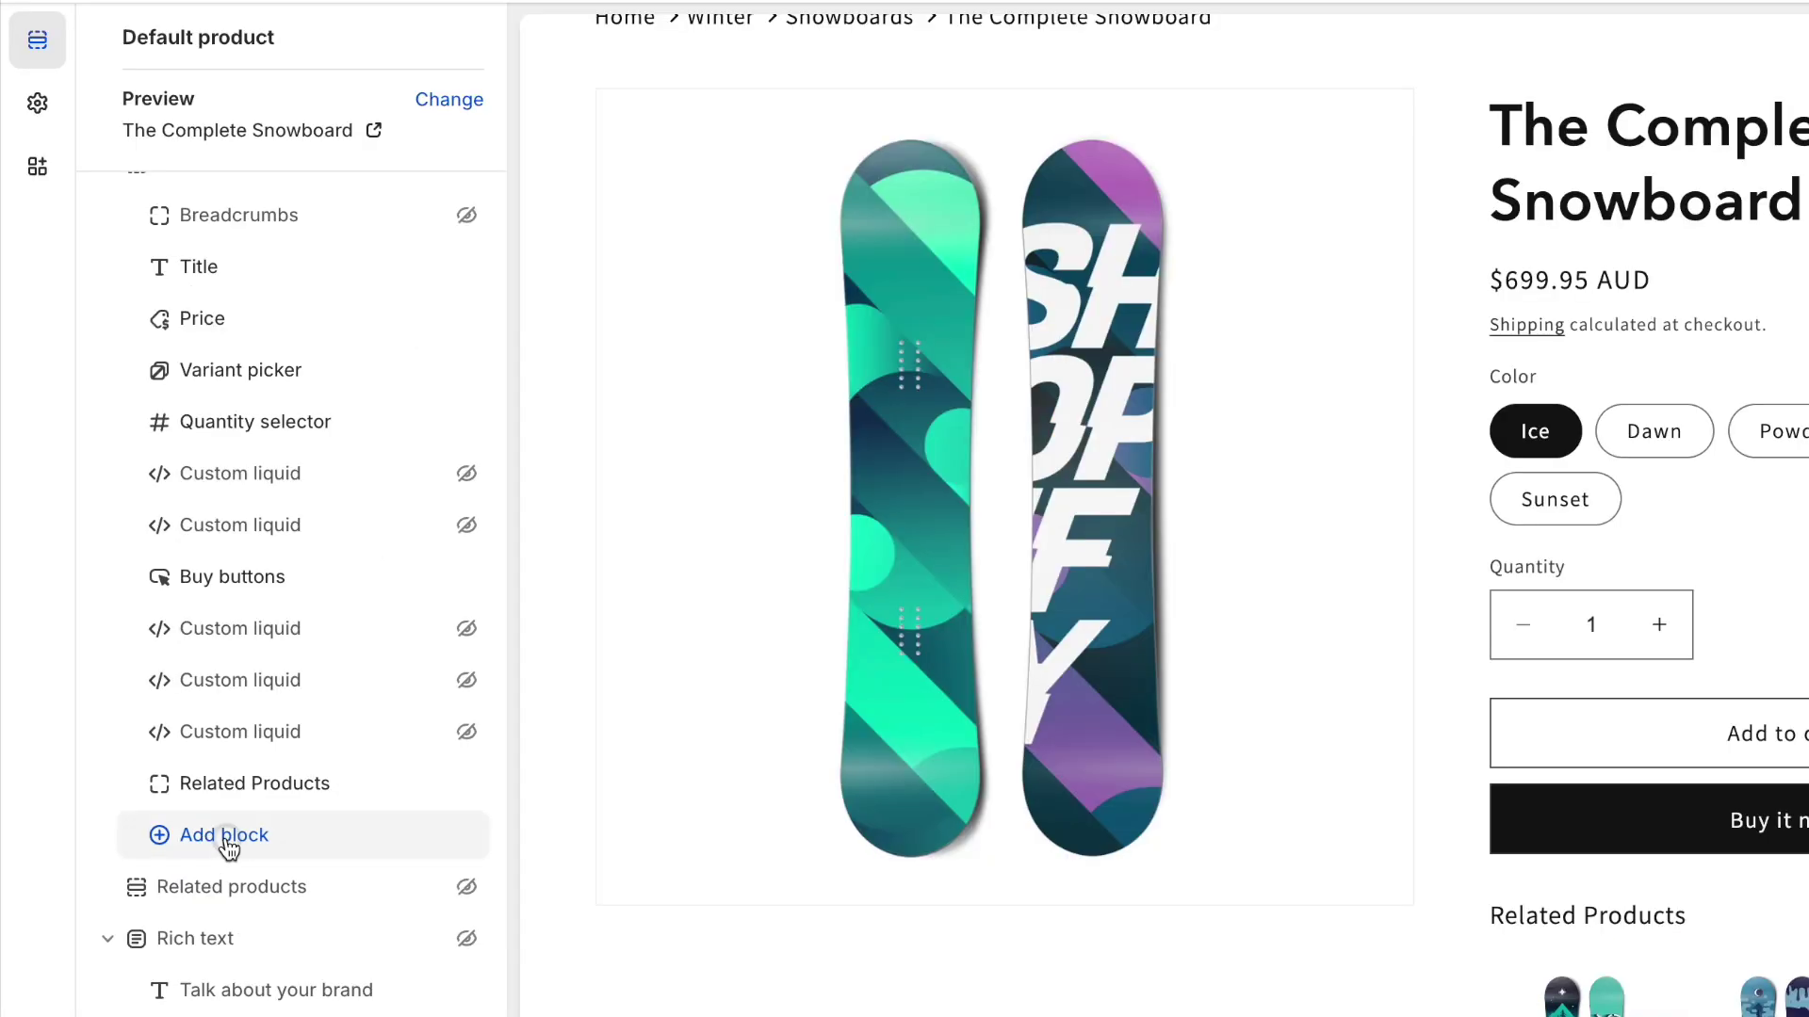
{"action": "left_click", "coordinate": [224, 837]}
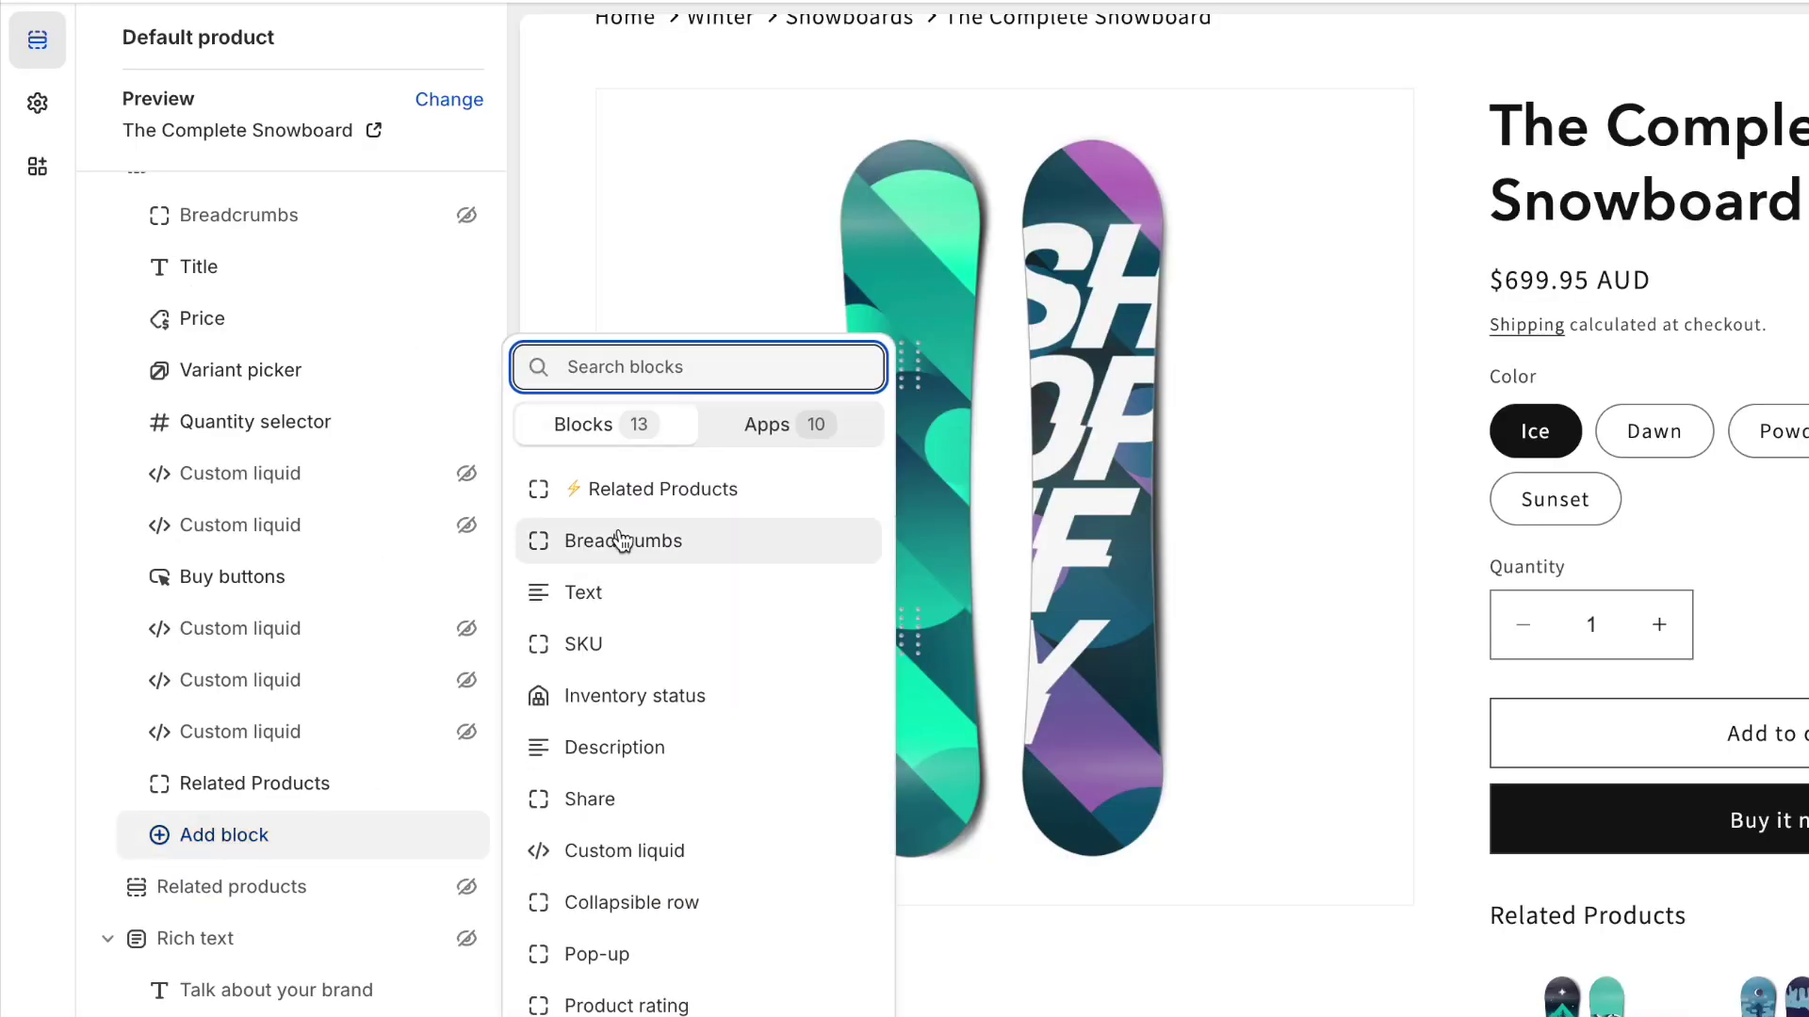
{"action": "left_click", "coordinate": [592, 603]}
{"action": "left_click_drag", "start_coordinate": [250, 825], "coordinate": [208, 467]}
{"action": "left_click", "coordinate": [209, 468]}
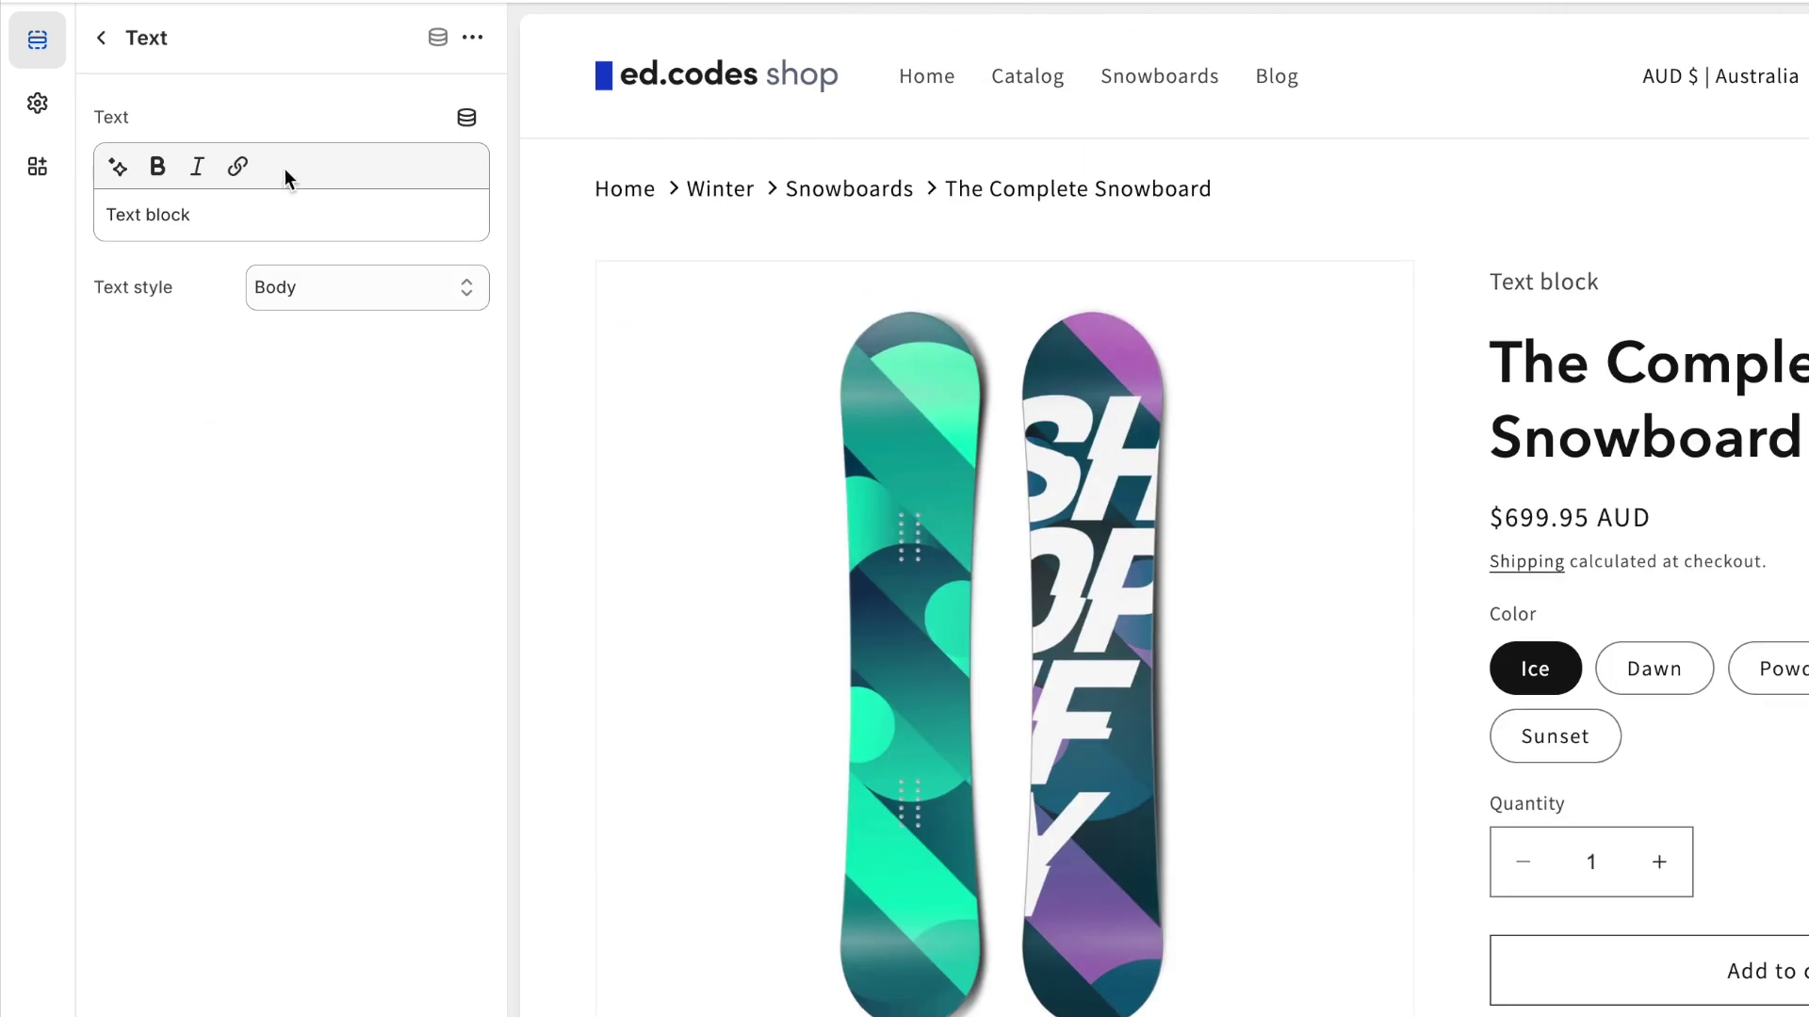
Step: Insert the Sale count dynamic source into the text and start typing the 'sales' label
{"action": "left_click", "coordinate": [466, 123]}
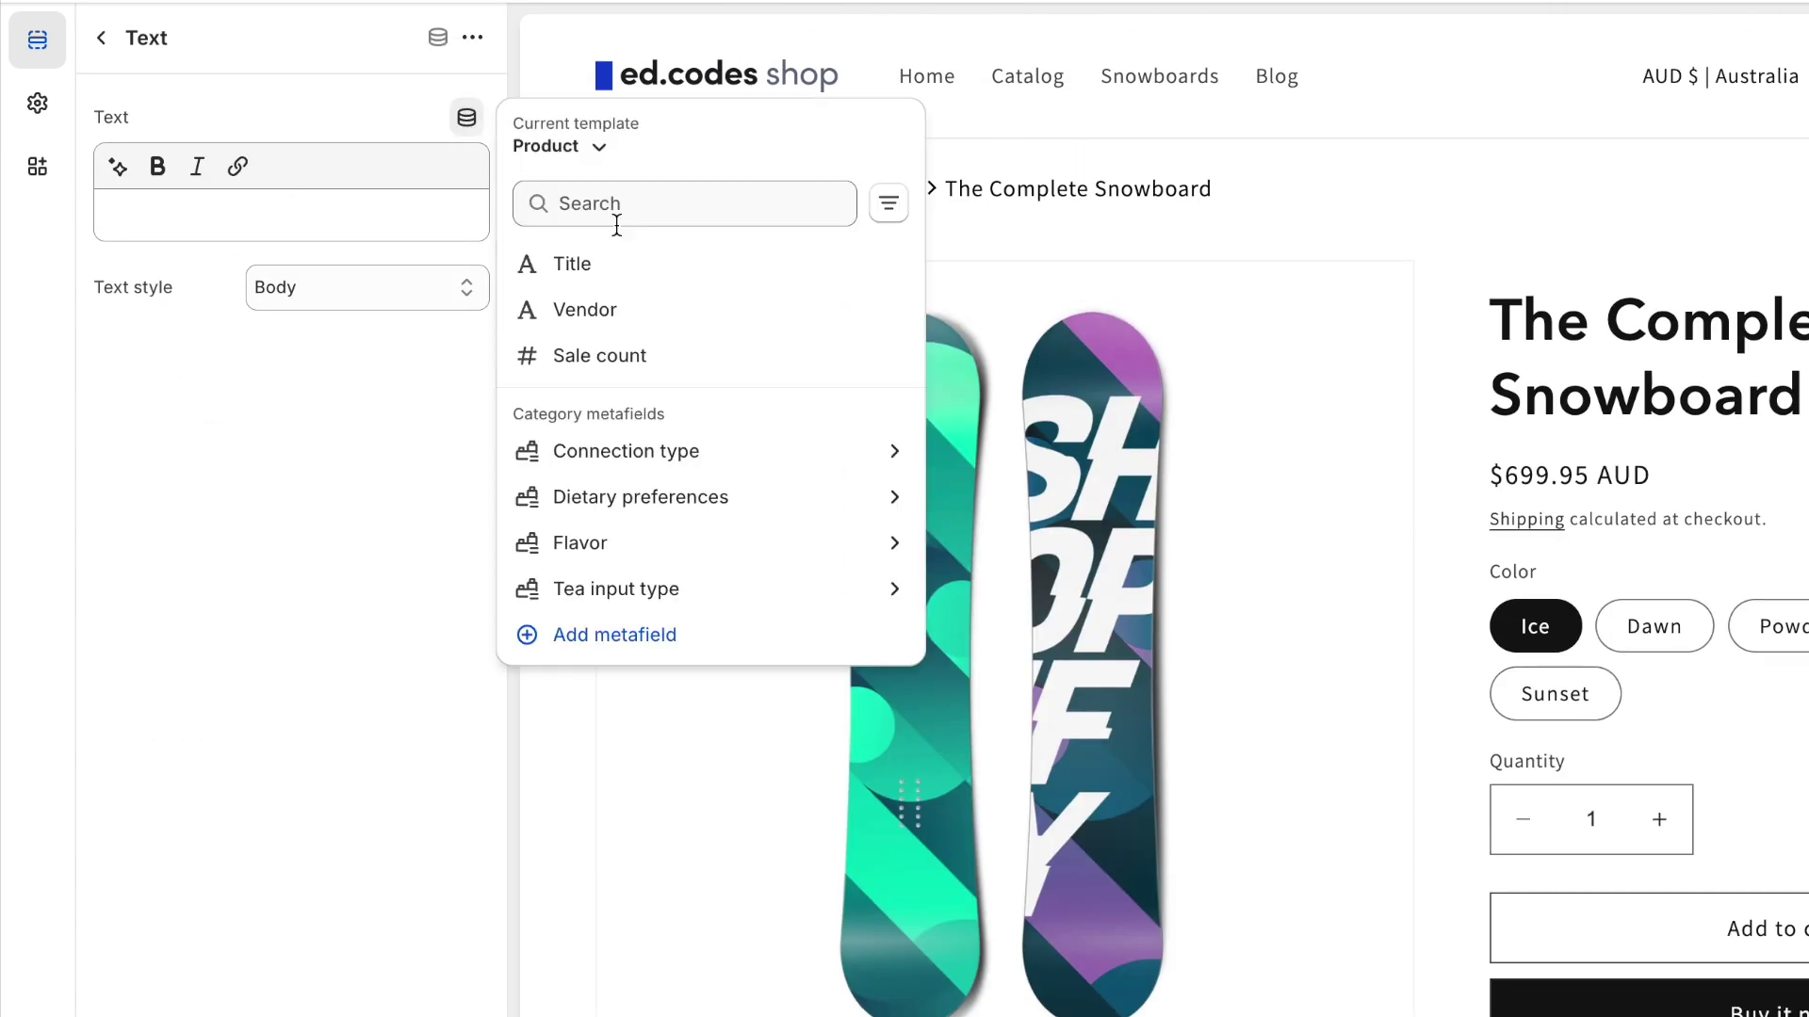
{"action": "left_click", "coordinate": [625, 370]}
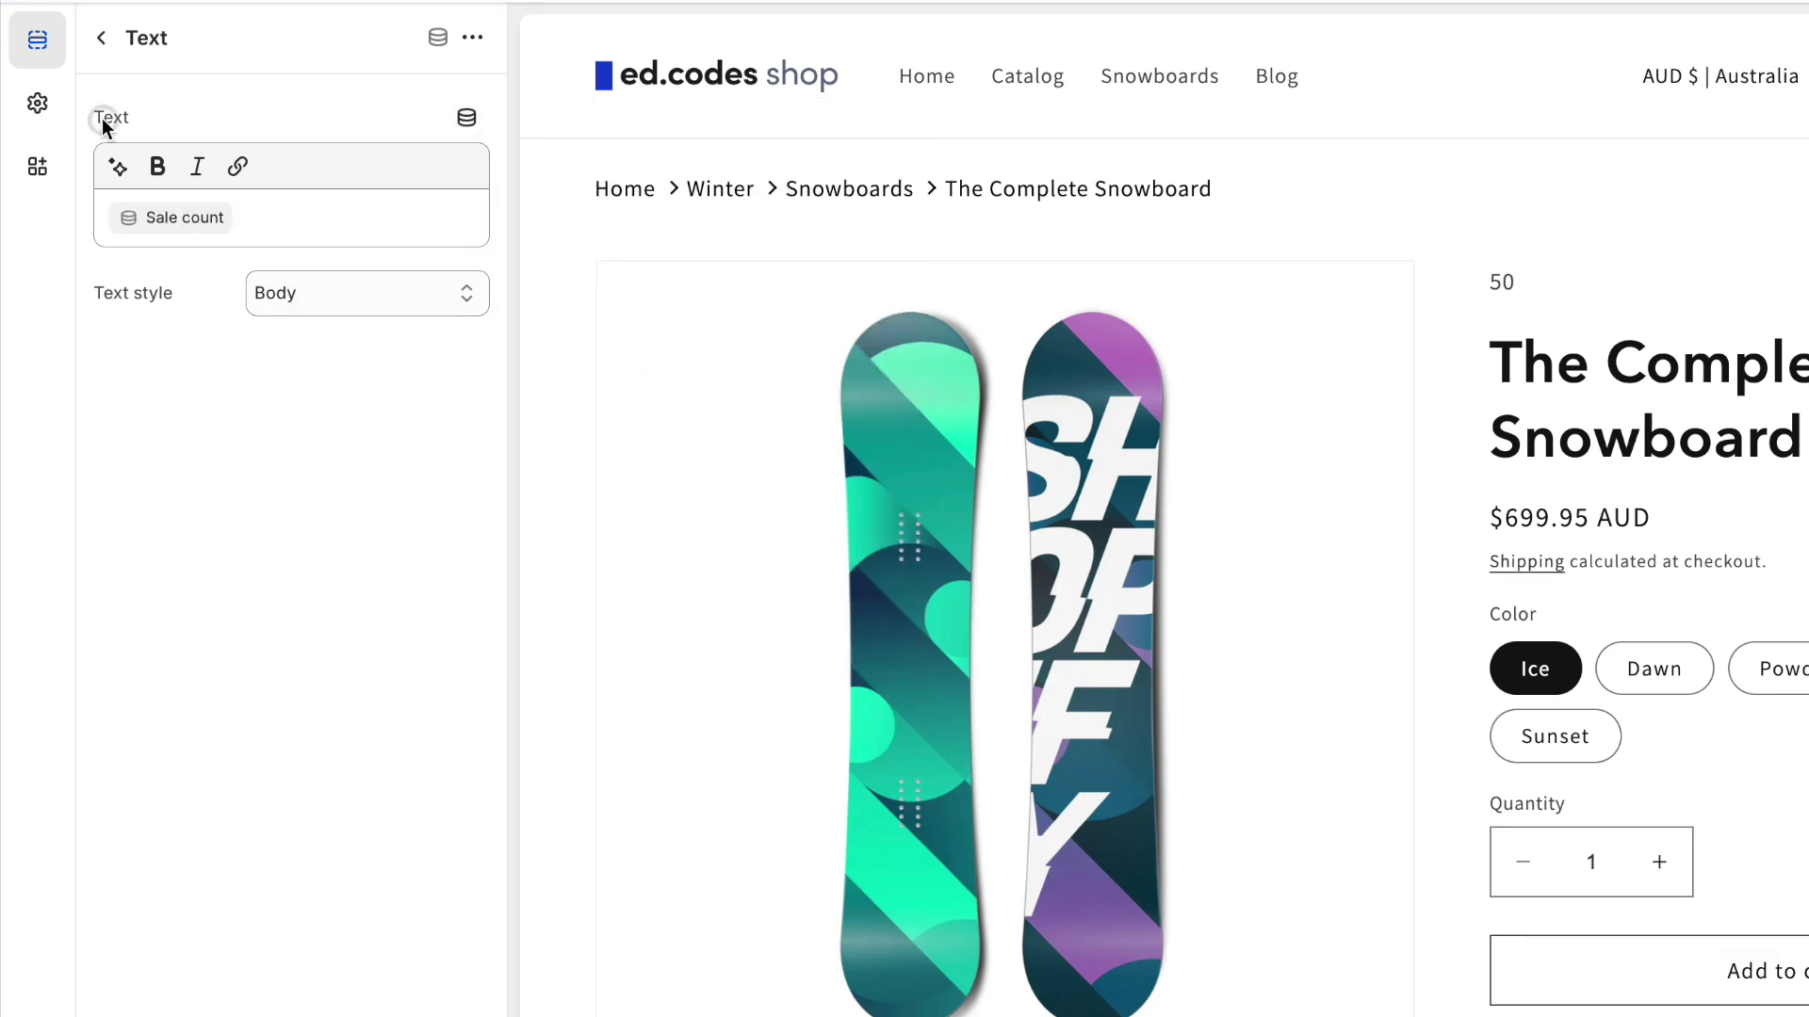
{"action": "left_click", "coordinate": [303, 208]}
{"action": "left_click", "coordinate": [1498, 278]}
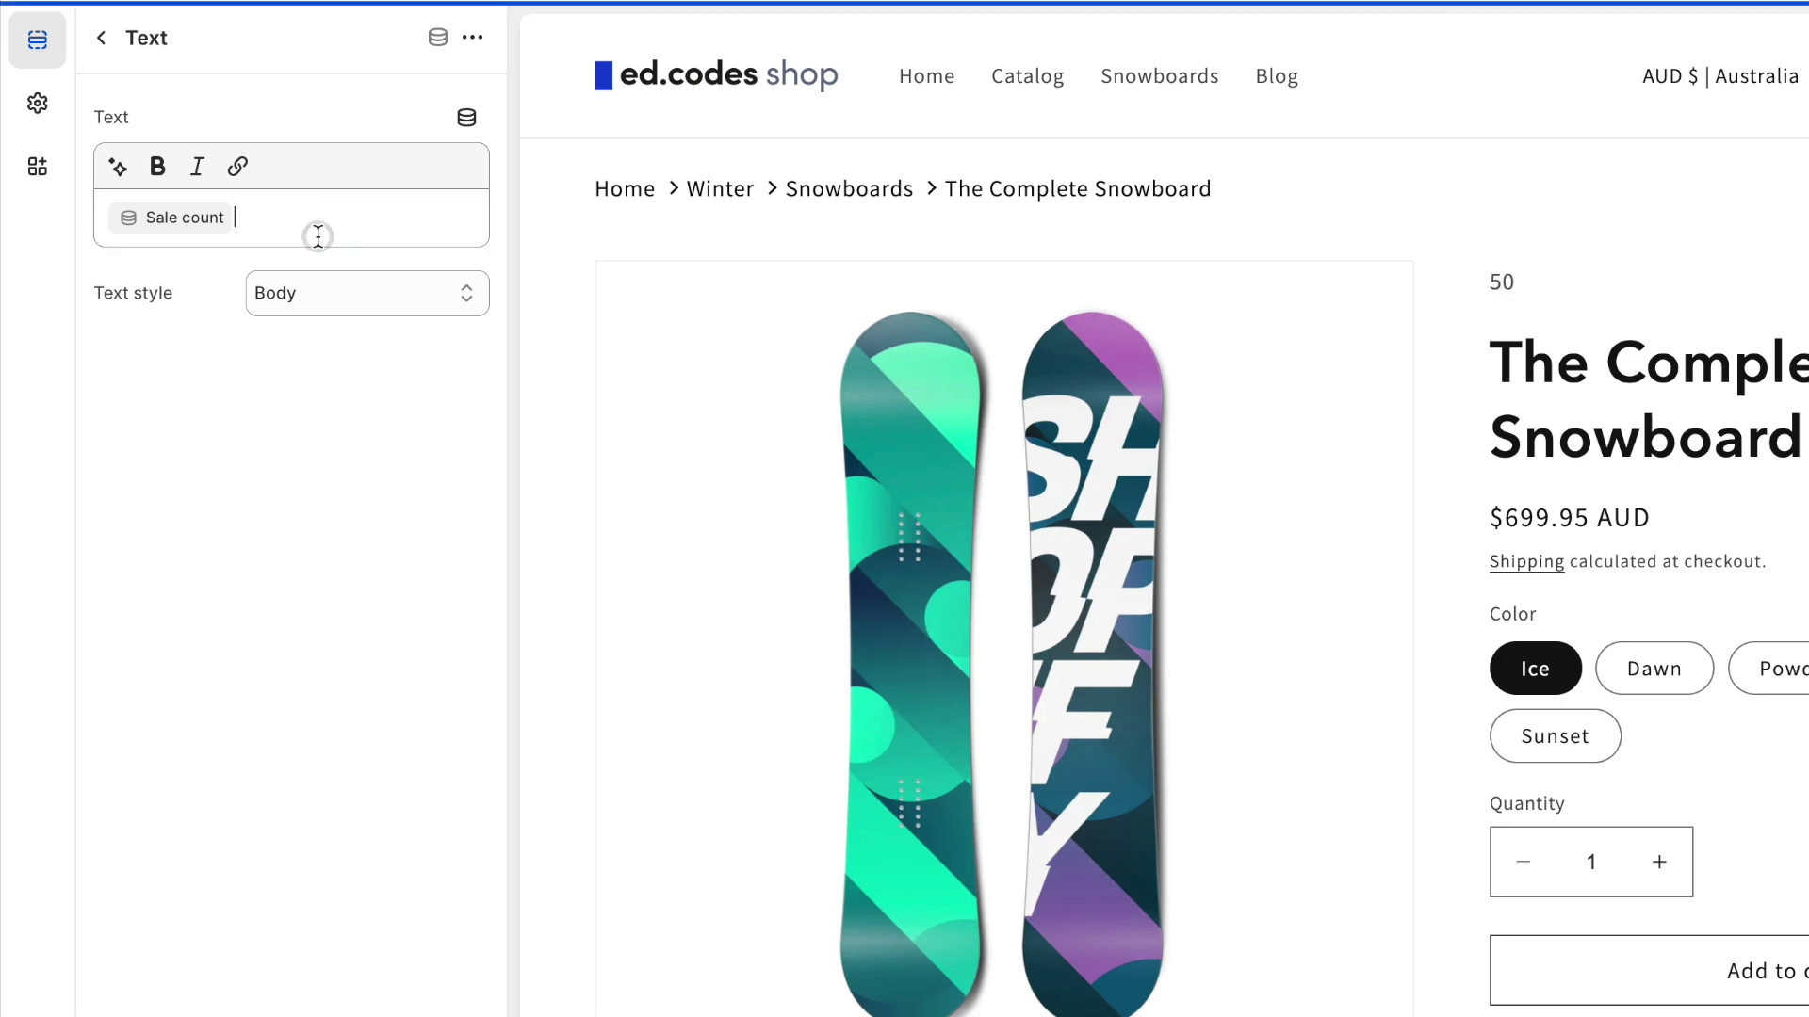
{"action": "left_click", "coordinate": [318, 237]}
{"action": "type", "text": "sales"}
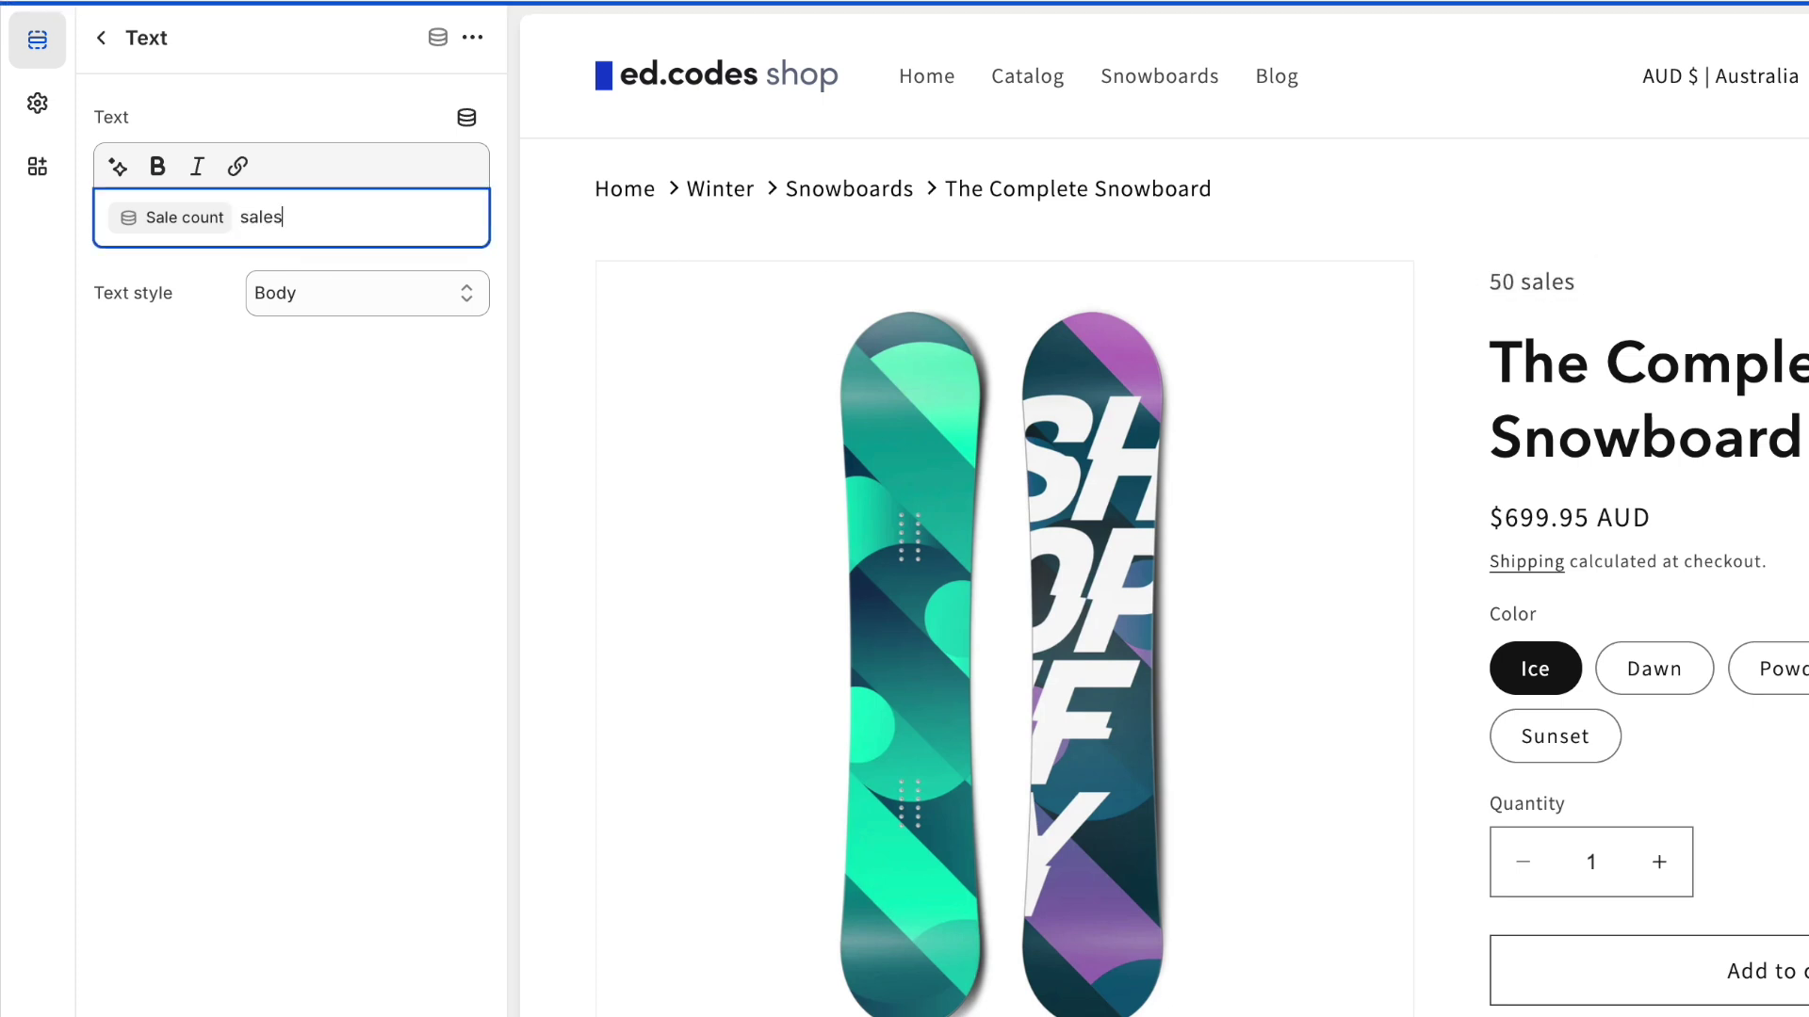
Step: Bold the sale count value and set the text style to Uppercase
{"action": "left_click", "coordinate": [236, 218]}
{"action": "key", "text": "shift+Left"}
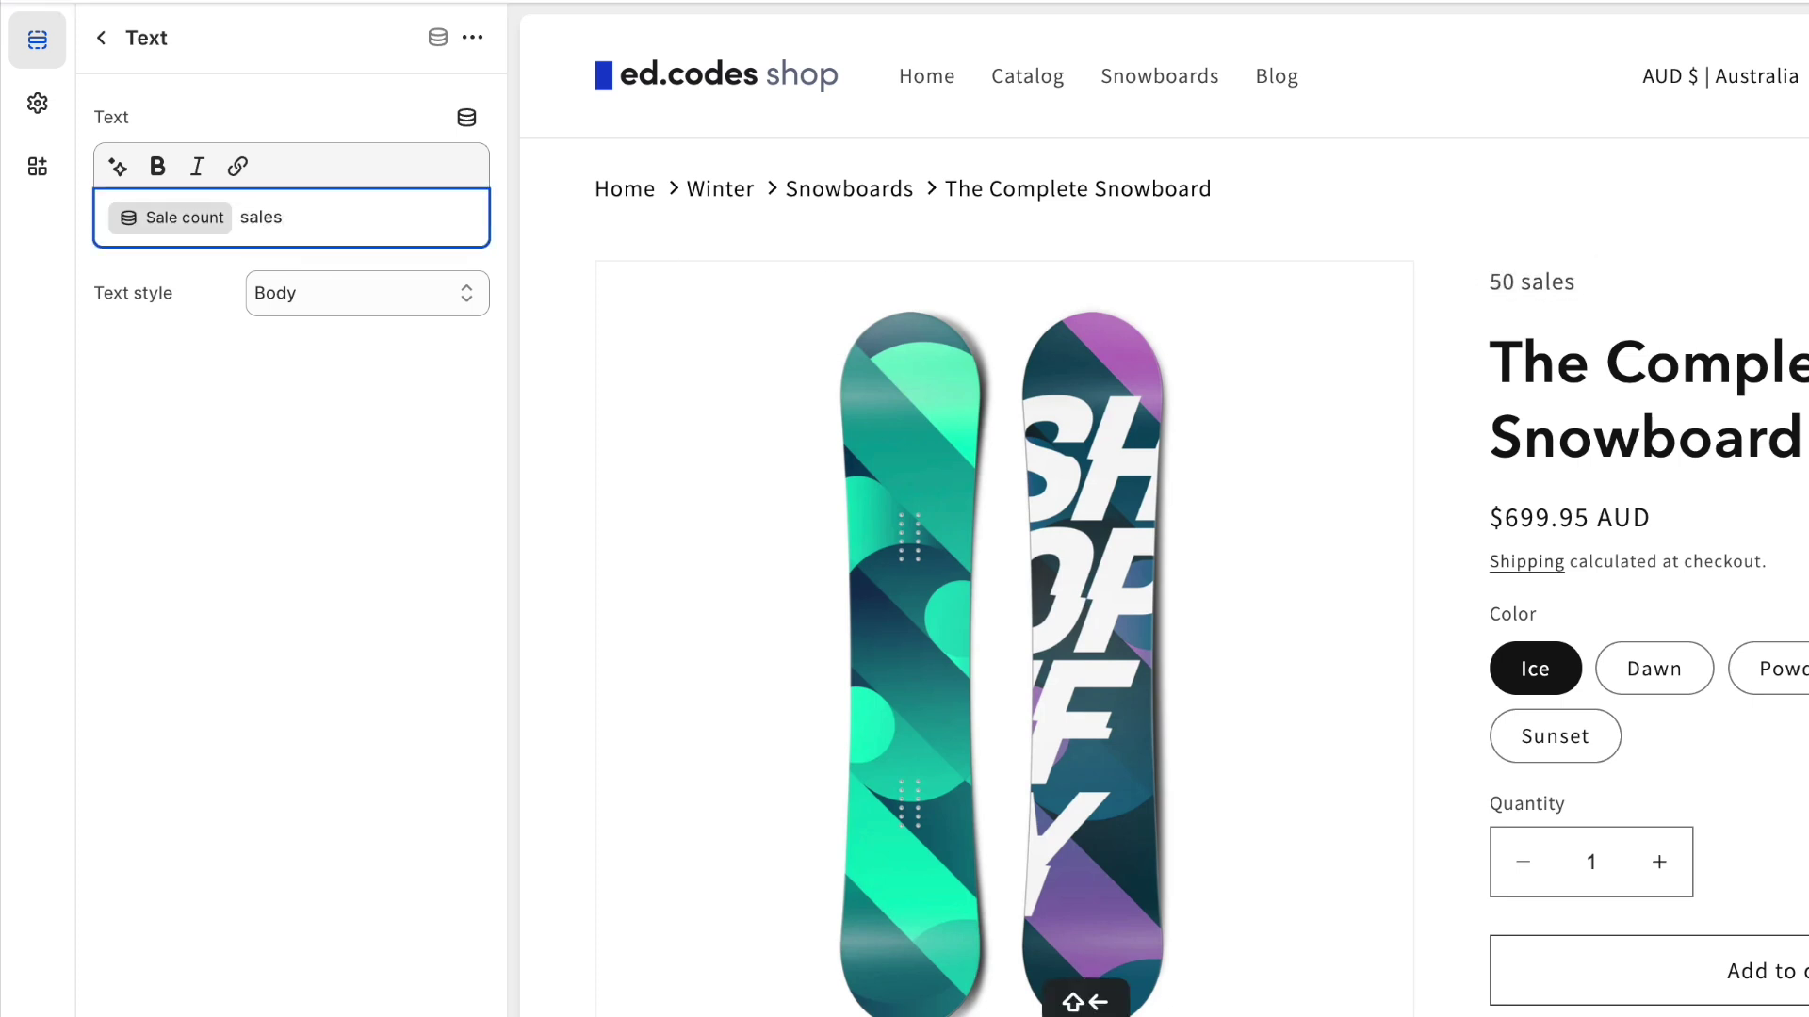
{"action": "left_click", "coordinate": [157, 166]}
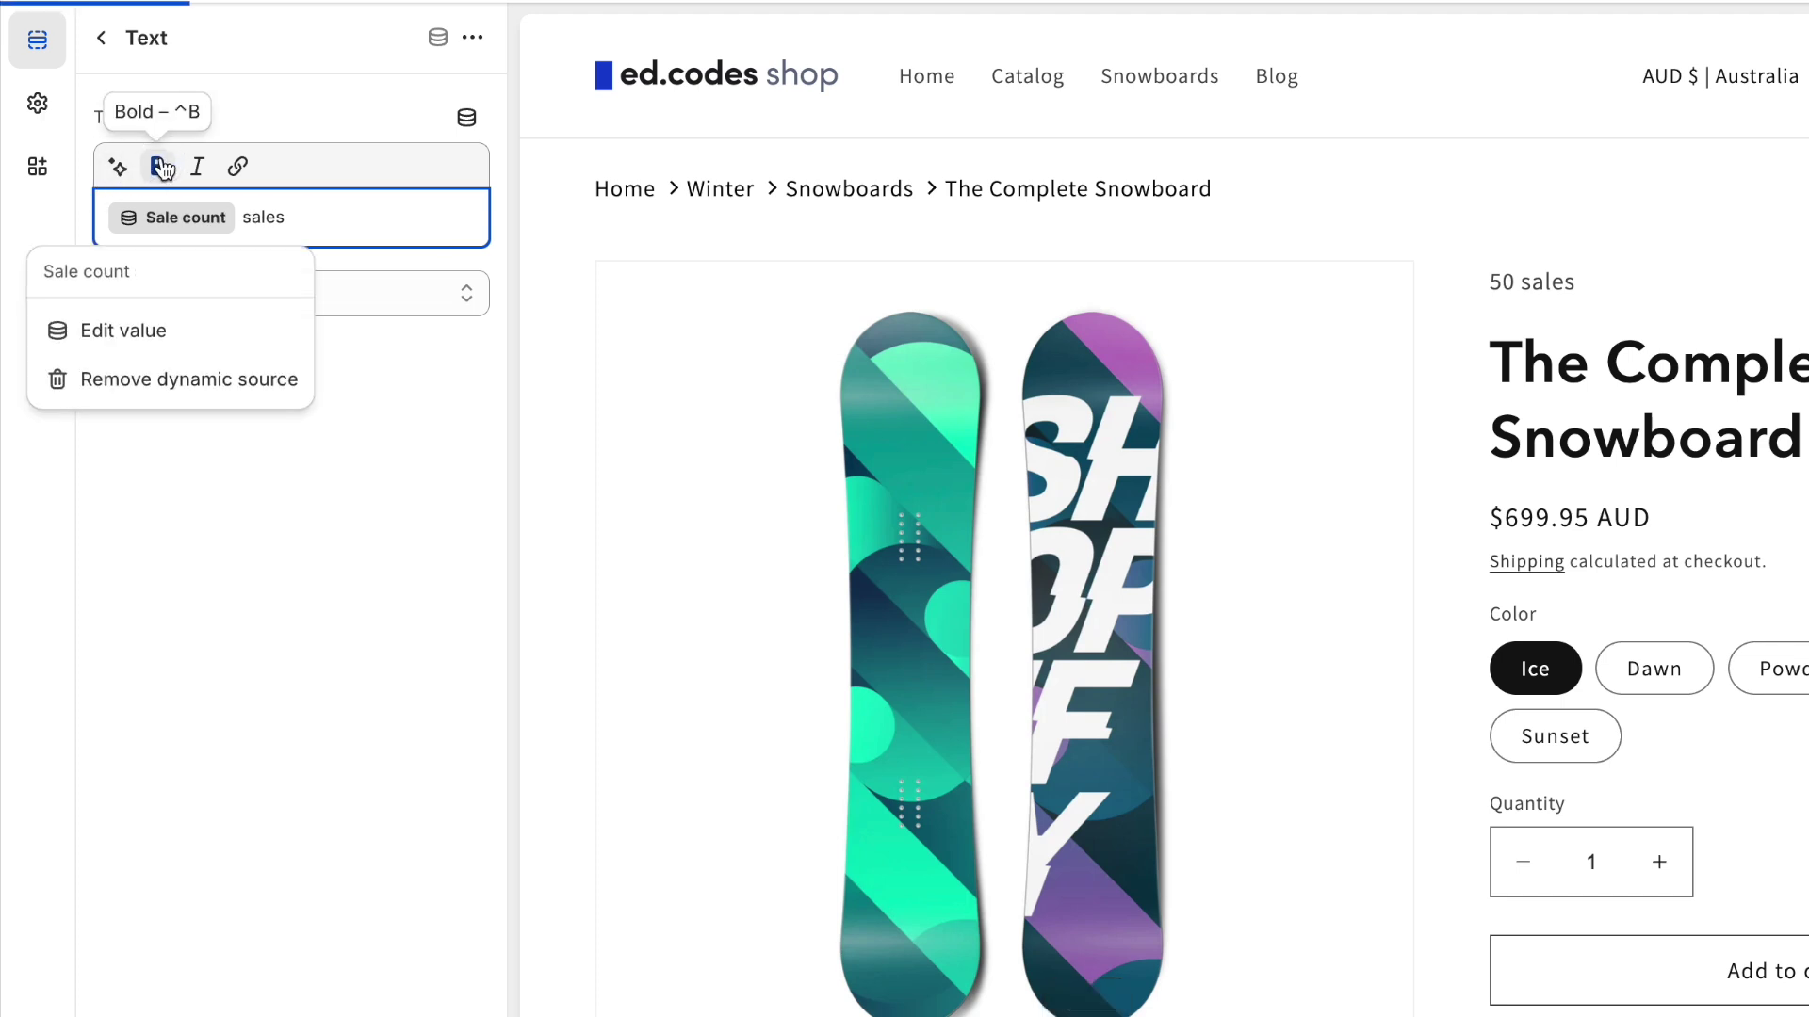
{"action": "left_click", "coordinate": [358, 293]}
{"action": "left_click", "coordinate": [312, 359]}
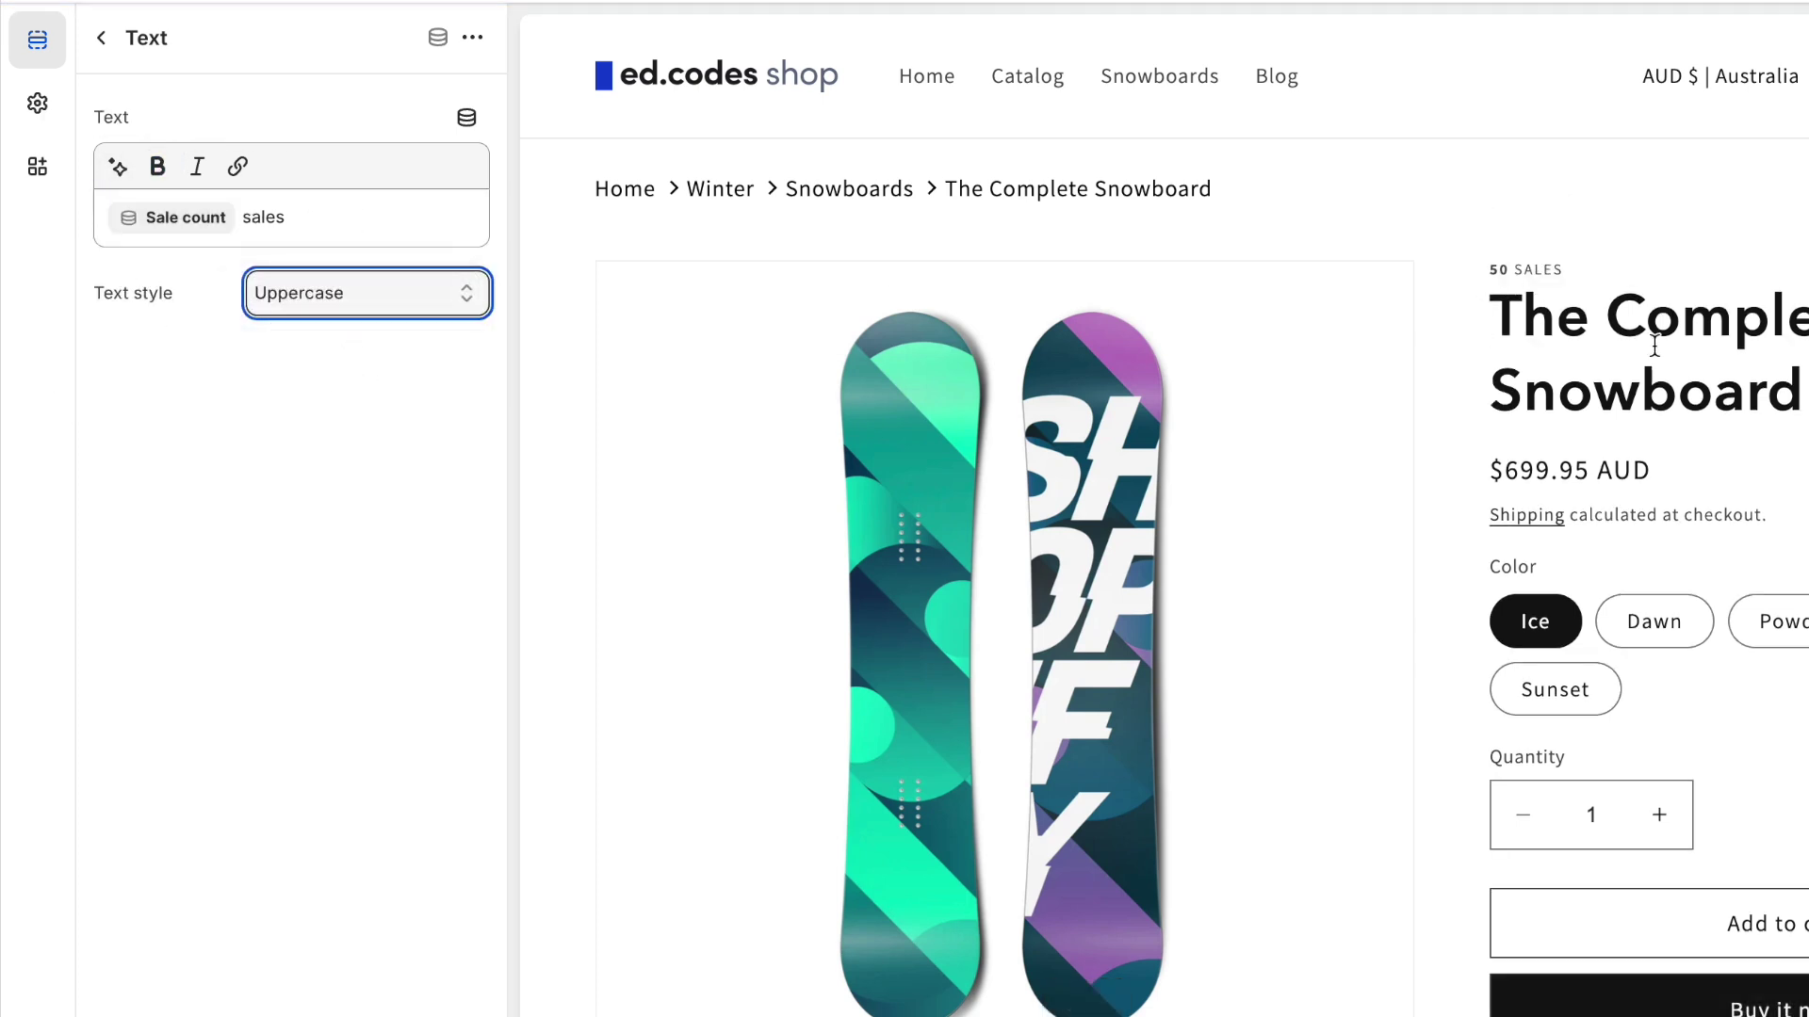
{"action": "left_click", "coordinate": [214, 473]}
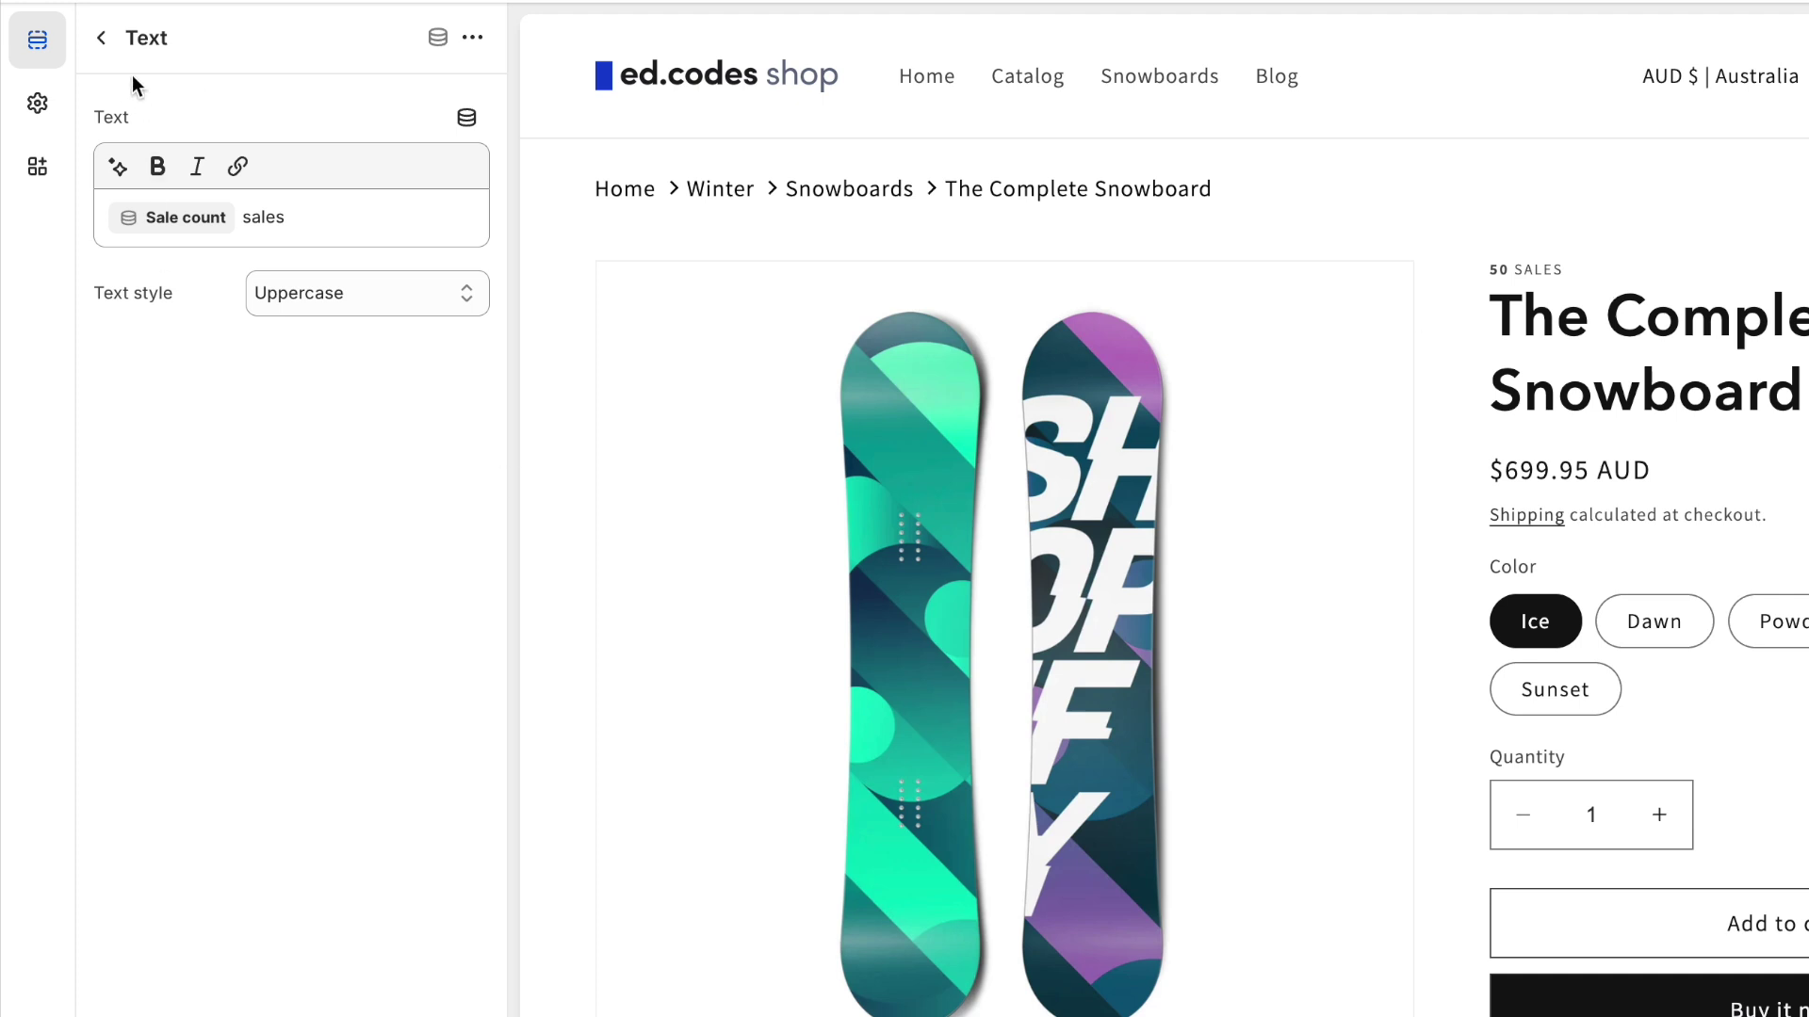
Step: Add a Custom liquid block to the product information and move it below the Text block
{"action": "left_click", "coordinate": [106, 42]}
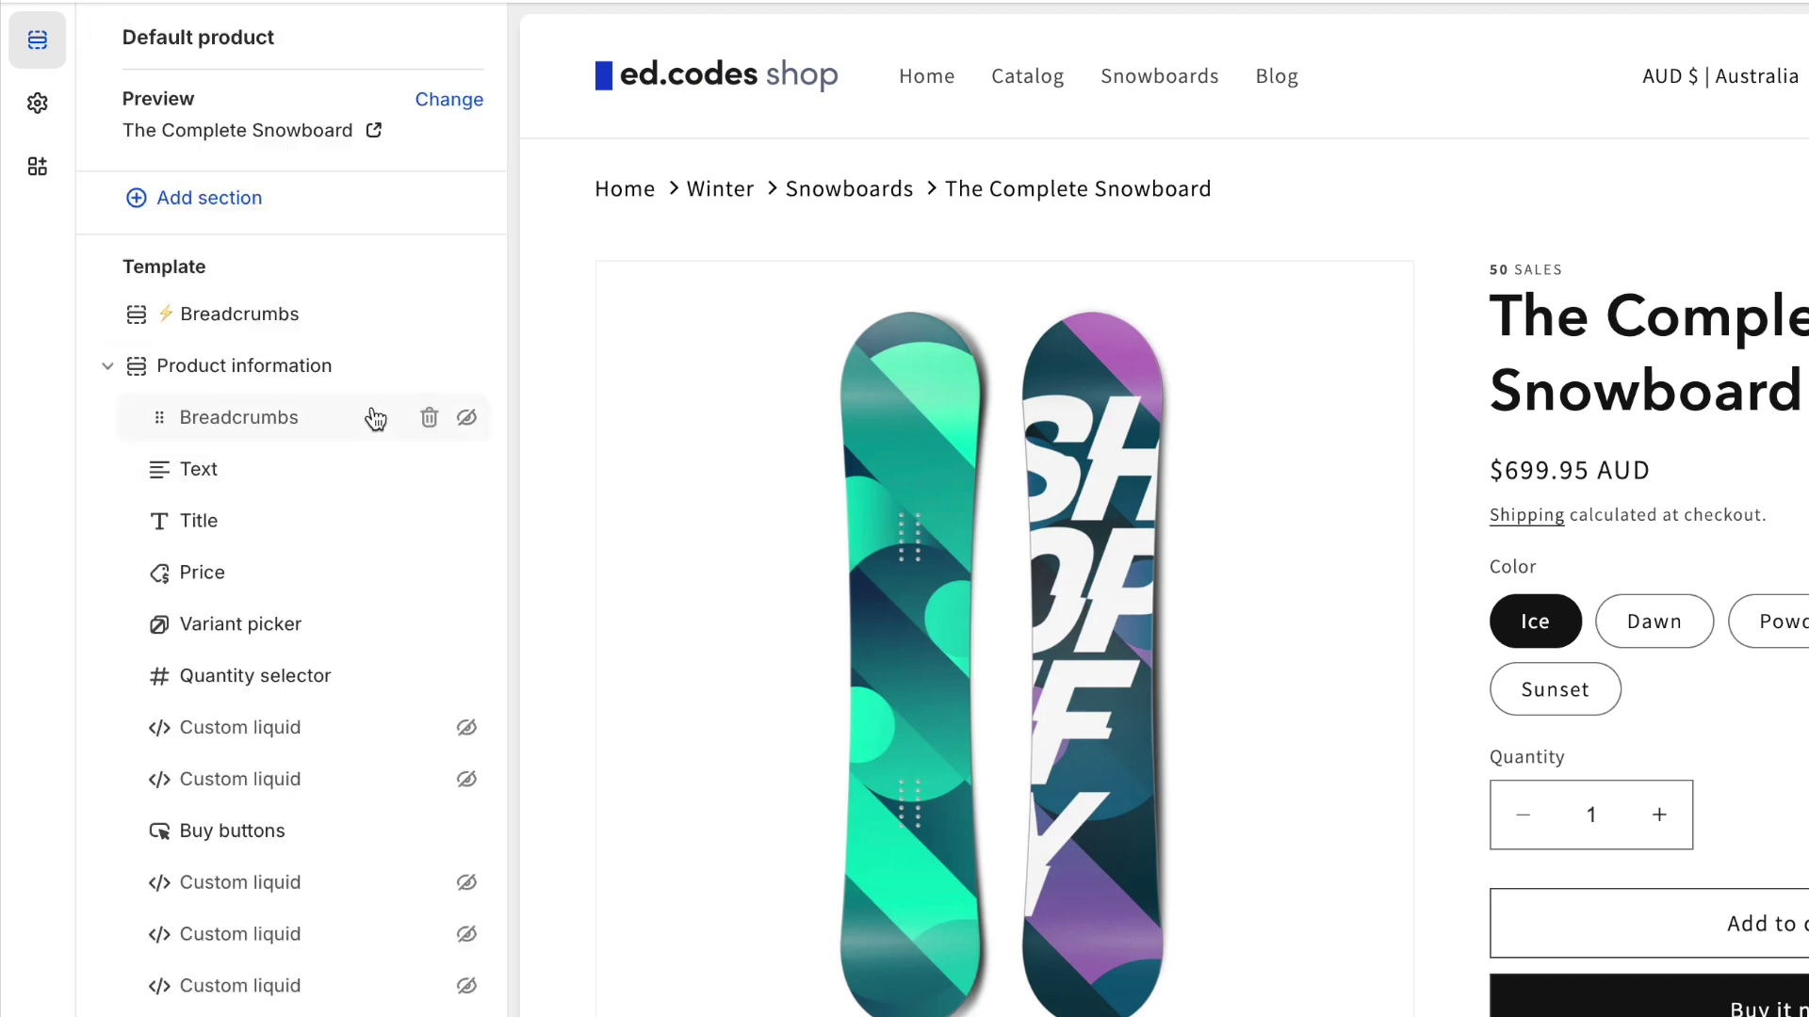
{"action": "scroll", "coordinate": [339, 481], "scroll_direction": "down", "scroll_amount": 1}
{"action": "left_click", "coordinate": [212, 989]}
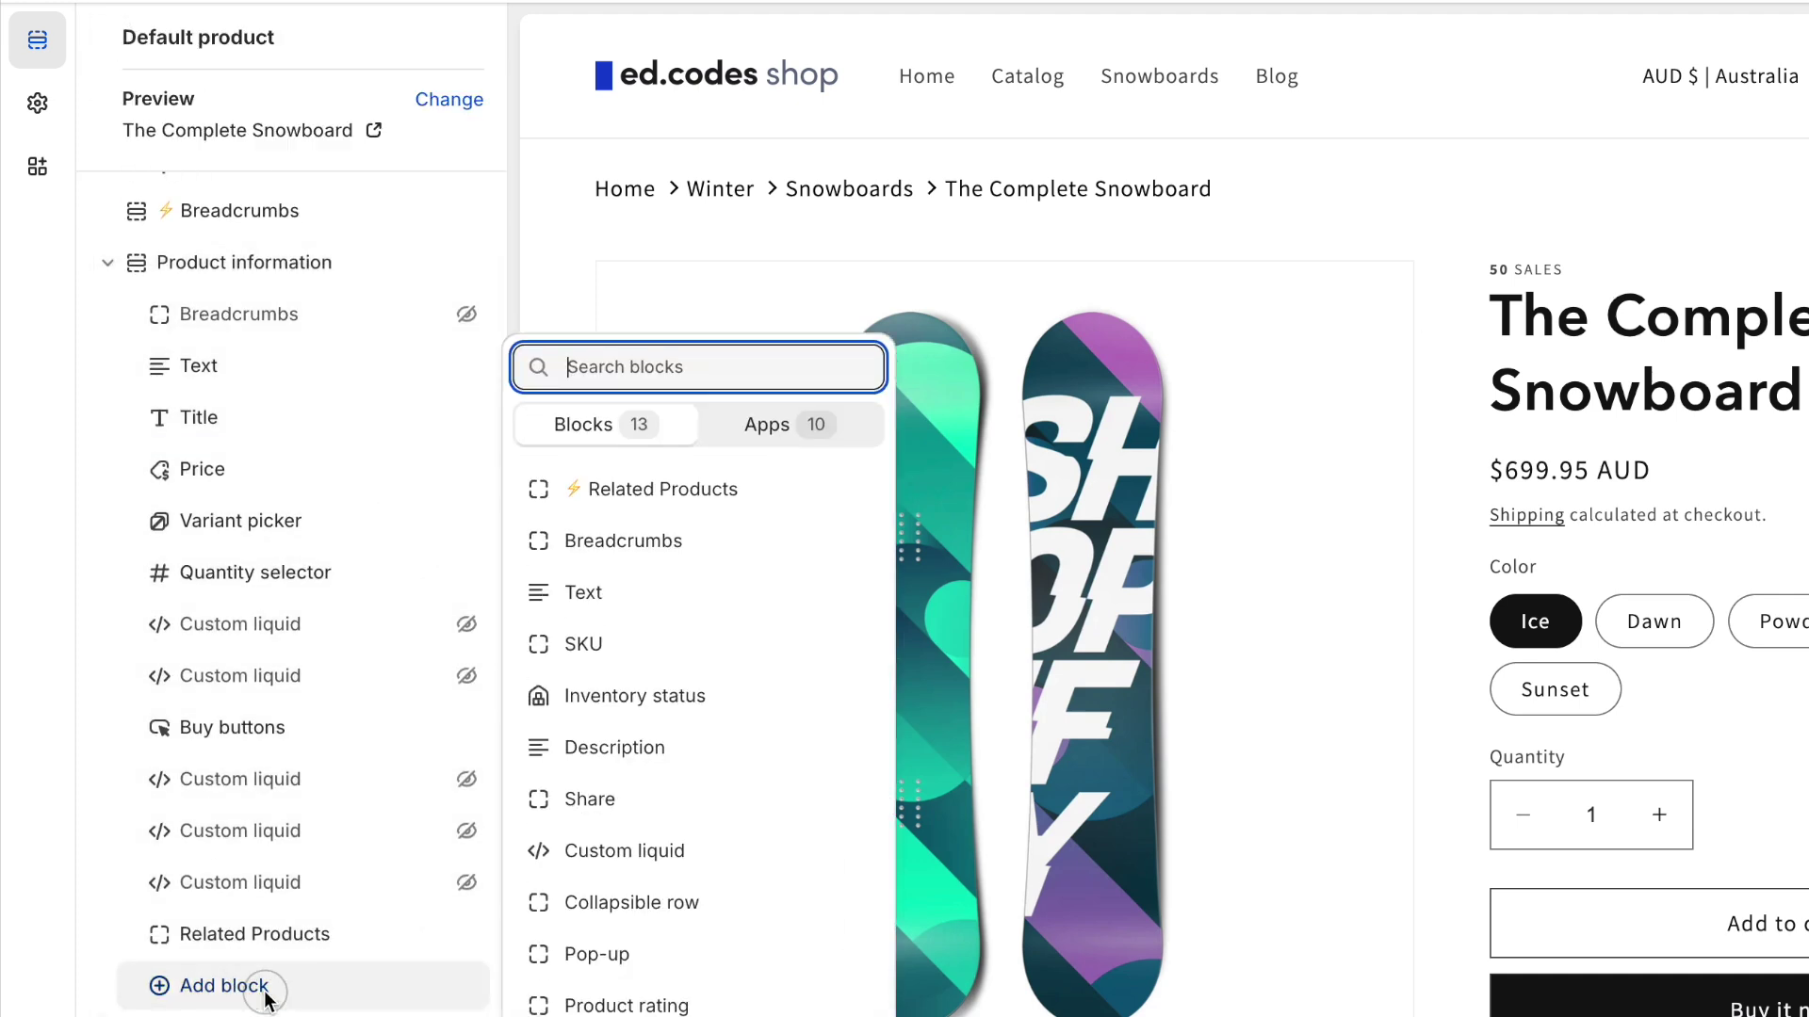
{"action": "left_click", "coordinate": [655, 850]}
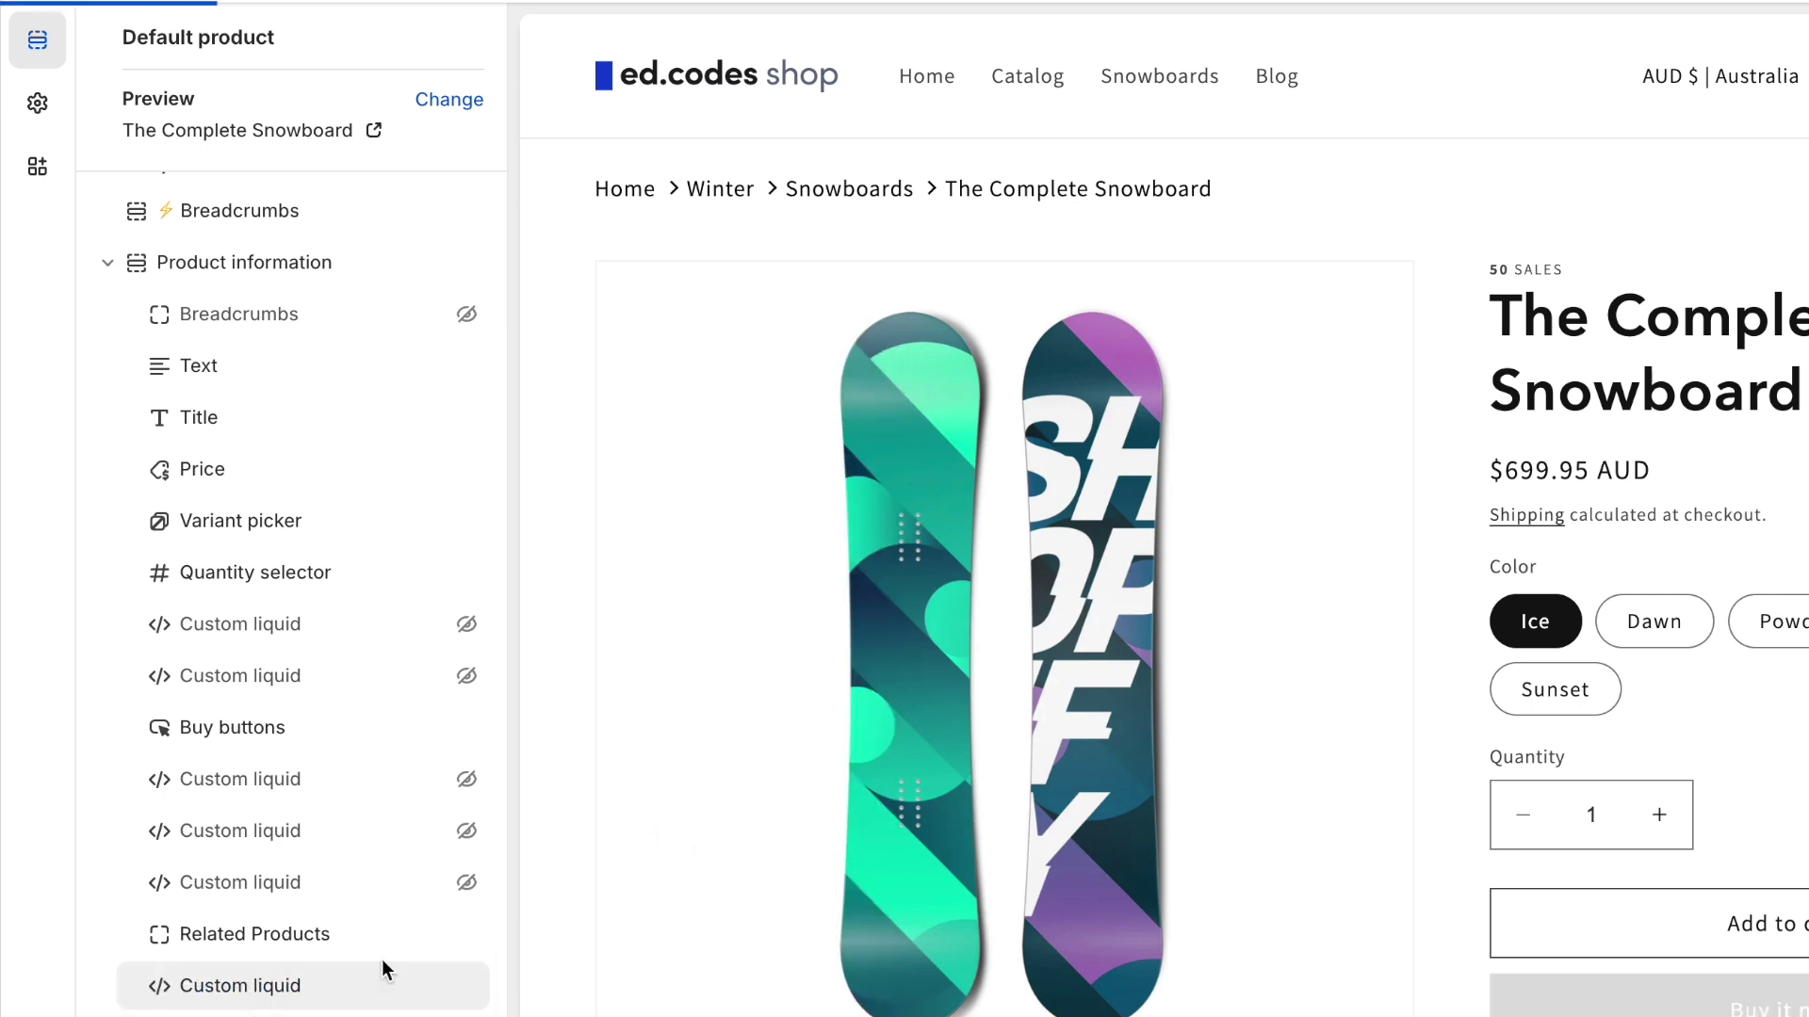
{"action": "left_click_drag", "start_coordinate": [323, 993], "coordinate": [251, 412]}
{"action": "left_click", "coordinate": [250, 410]}
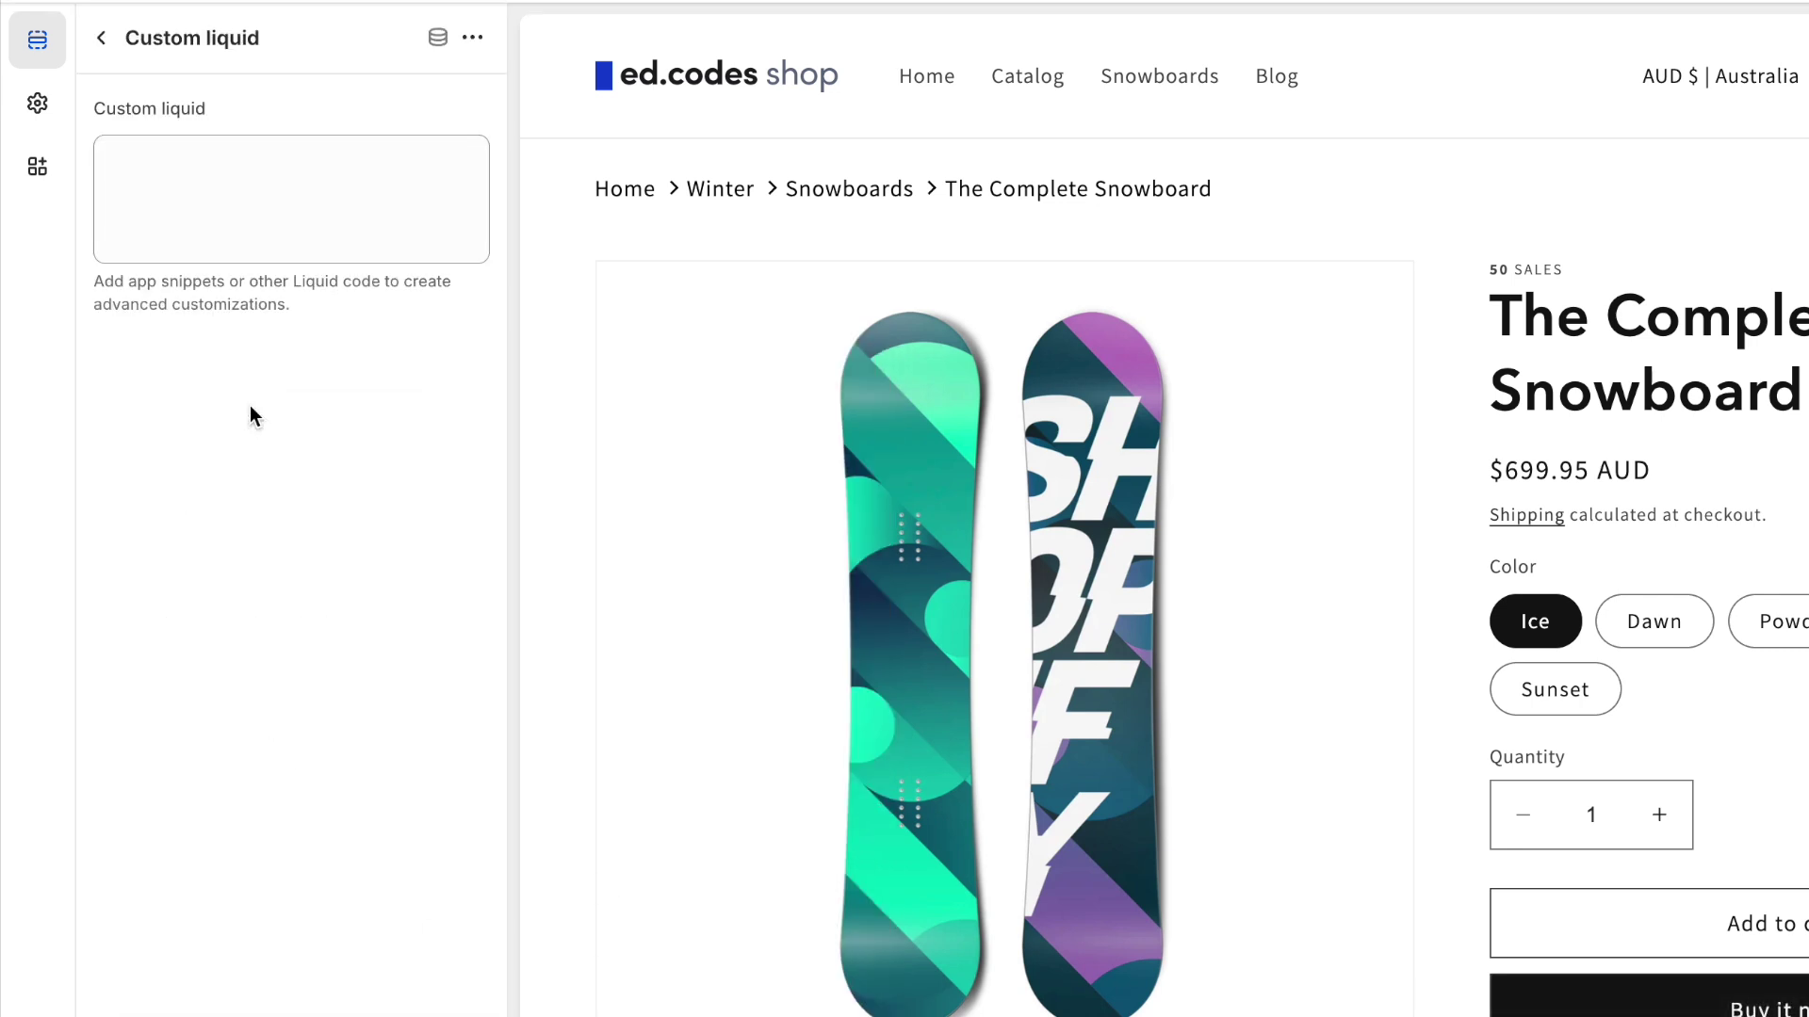
Step: Enter the Liquid output {{product.metafields.custom.sale_count}} as the block's code
{"action": "left_click", "coordinate": [357, 193]}
{"action": "key", "text": "super+equal"}
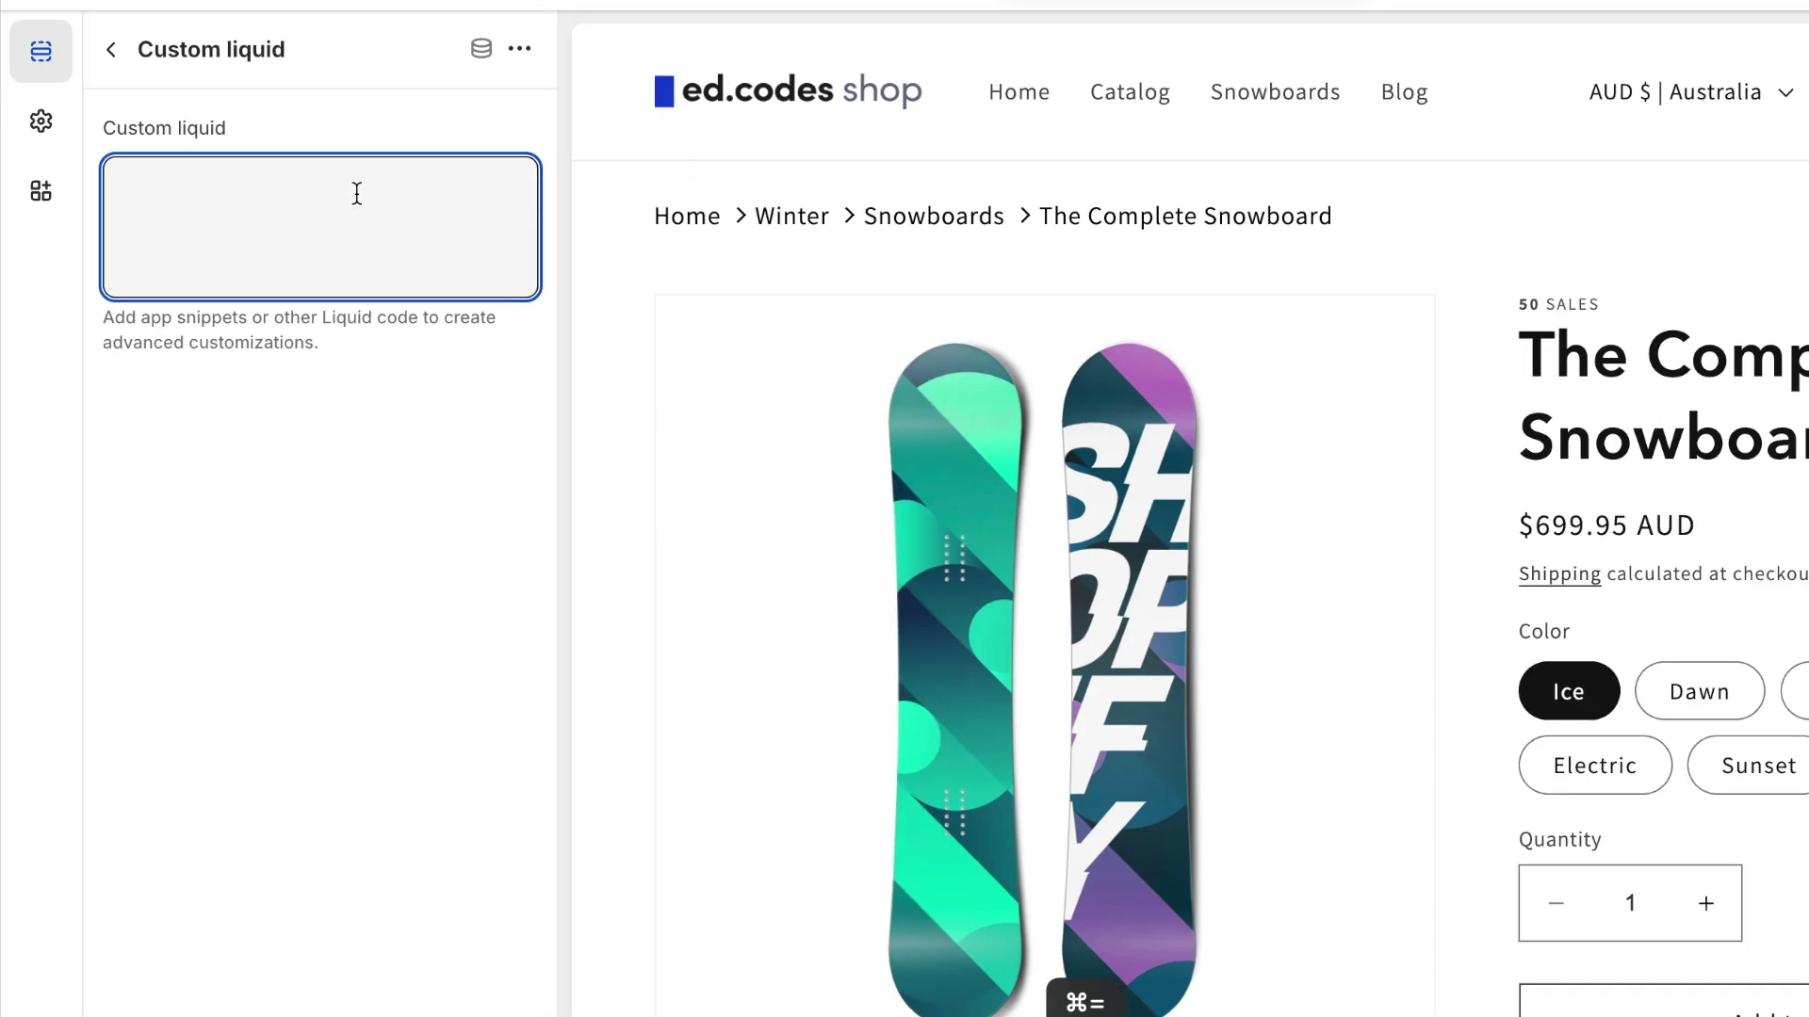
{"action": "type", "text": "{{}}"}
{"action": "key", "text": "Left"}
{"action": "key", "text": "Left"}
{"action": "type", "text": "product.metafields.custom"}
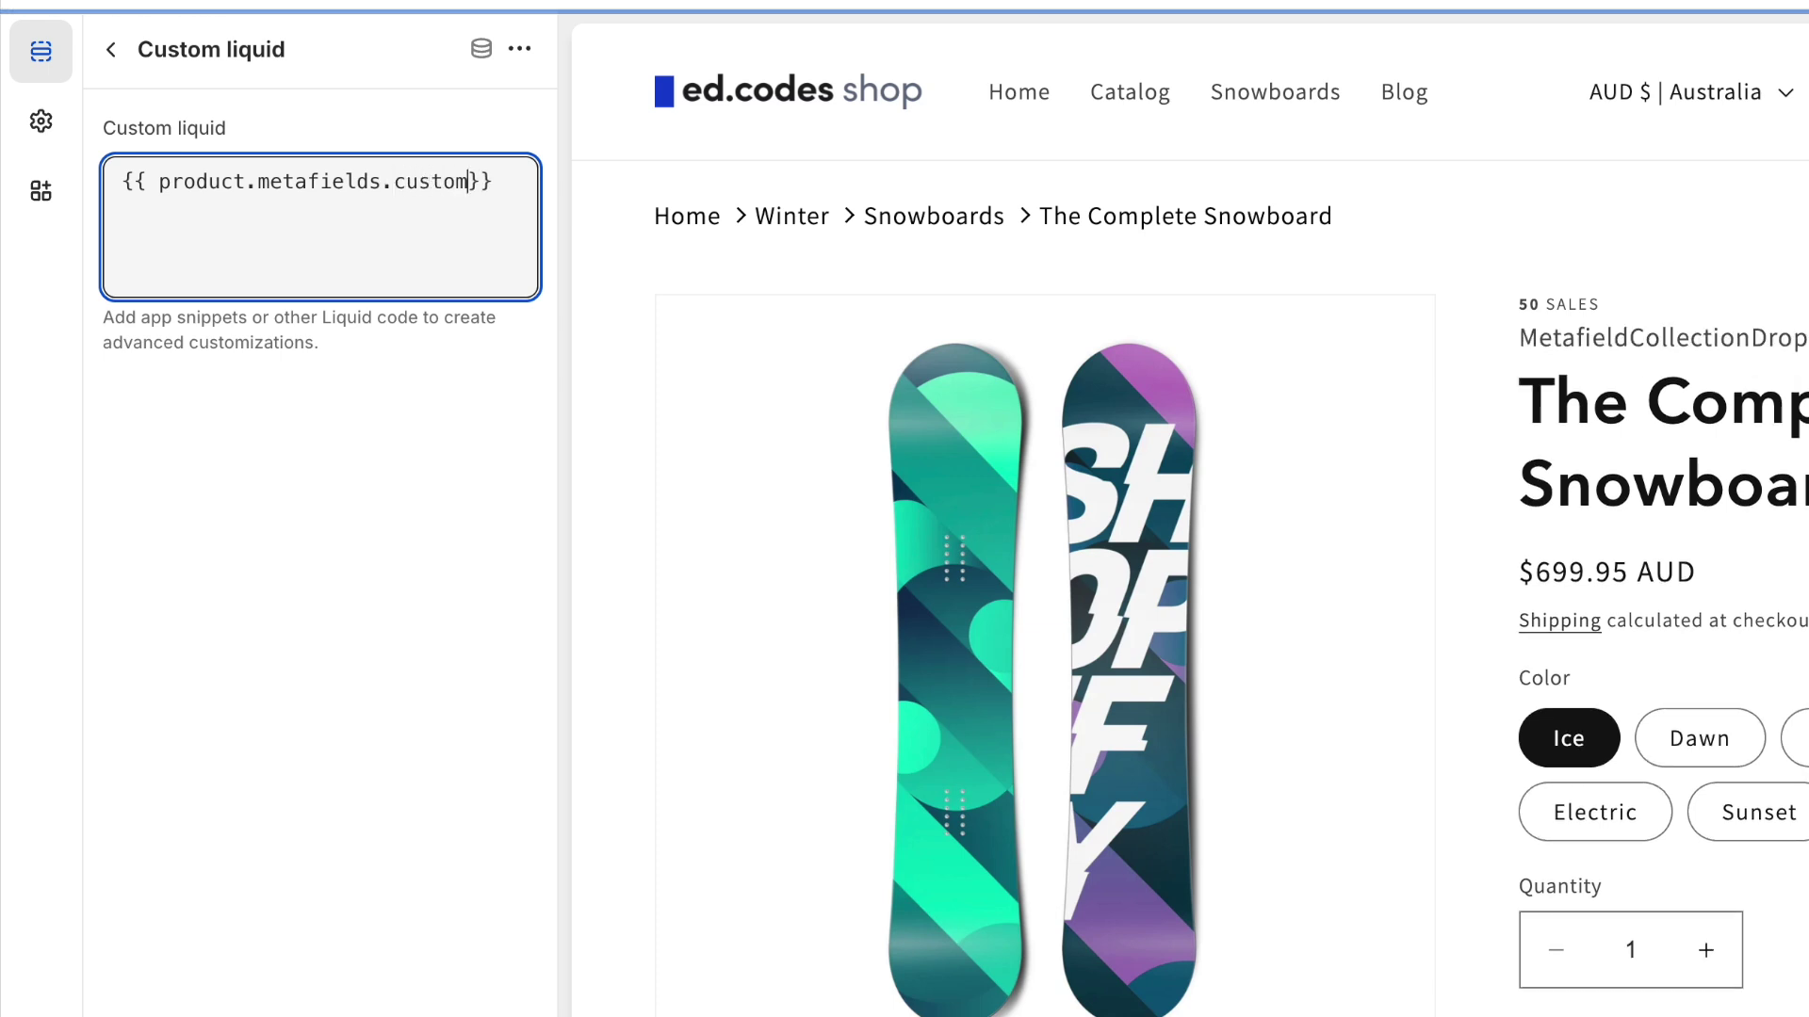
{"action": "type", "text": ".sale_co"}
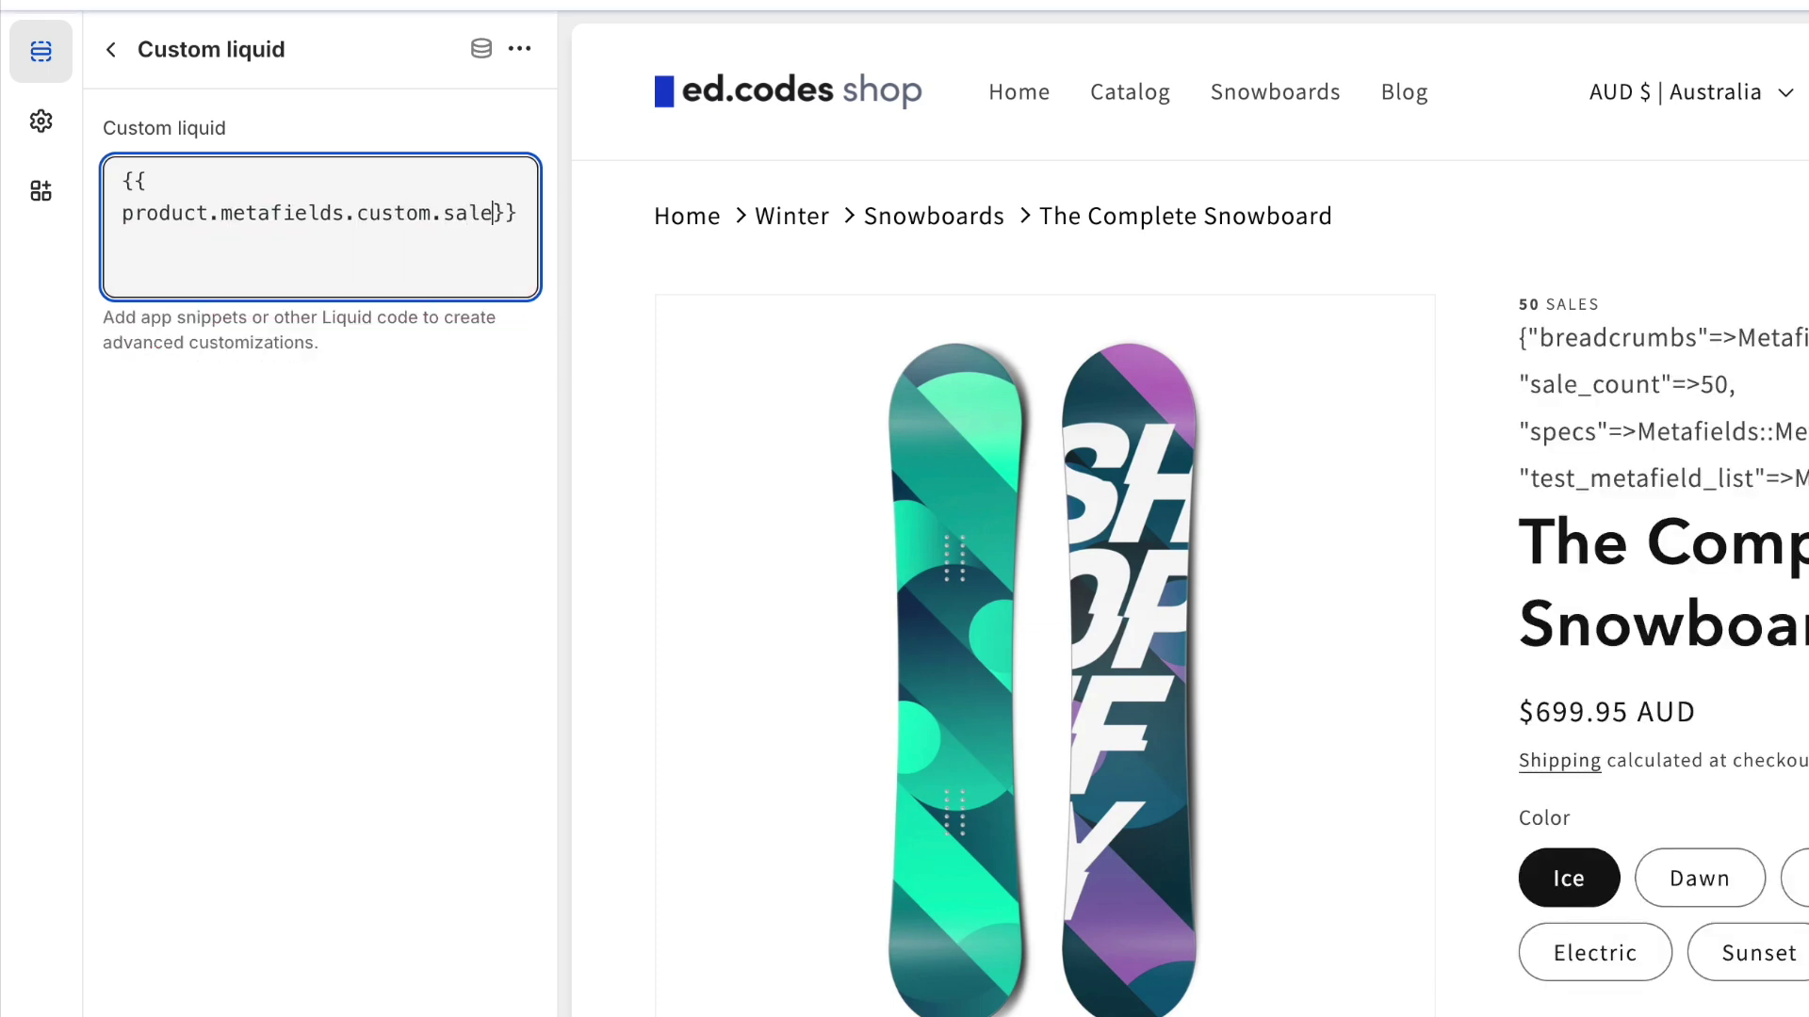
{"action": "type", "text": "unt"}
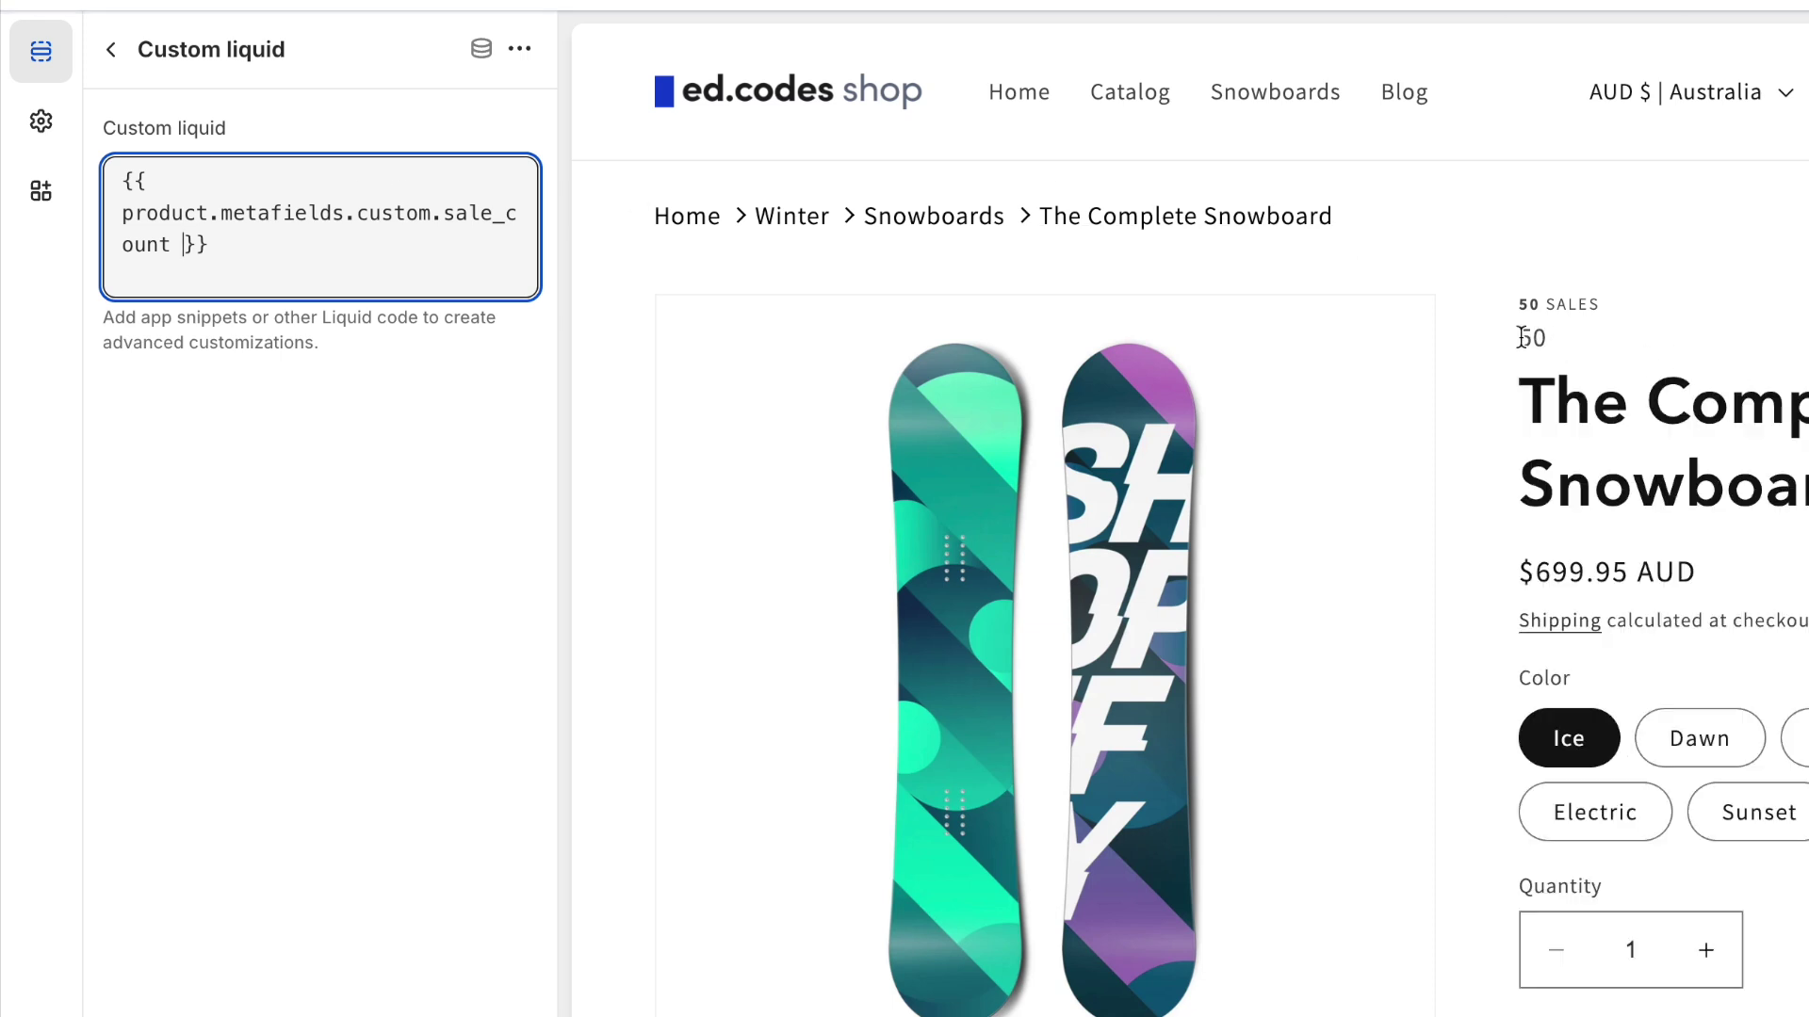
{"action": "double_click", "coordinate": [1696, 341]}
{"action": "left_click", "coordinate": [348, 235]}
Step: Wrap the sale_count expression in <div> and </div> tags
{"action": "key", "text": "shift+super+Up"}
{"action": "key", "text": "Left"}
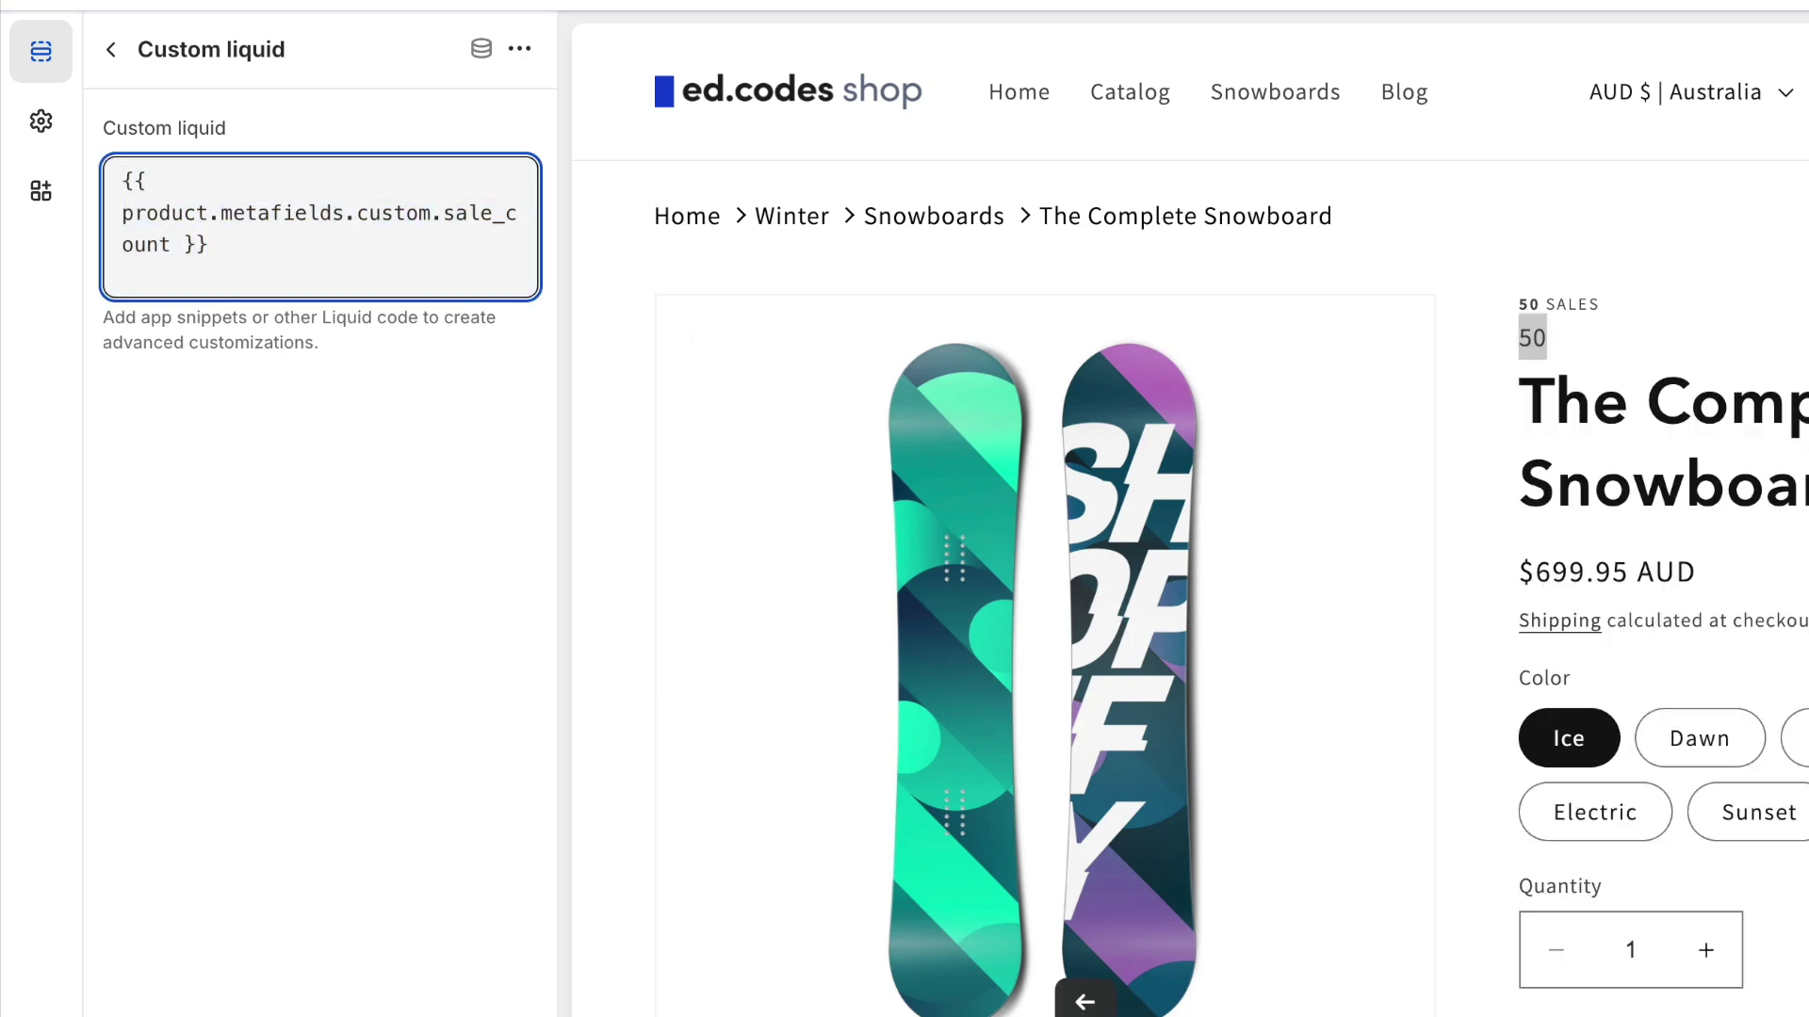
{"action": "type", "text": "<div>"}
{"action": "key", "text": "Down"}
{"action": "key", "text": "Down"}
{"action": "key", "text": "Down"}
{"action": "key", "text": "shift+Return"}
{"action": "type", "text": "</div"}
{"action": "key", "text": "shift+super+Left"}
Step: Add the label 'sales' after the count and make the count bold with <strong> tags
{"action": "left_click", "coordinate": [320, 242]}
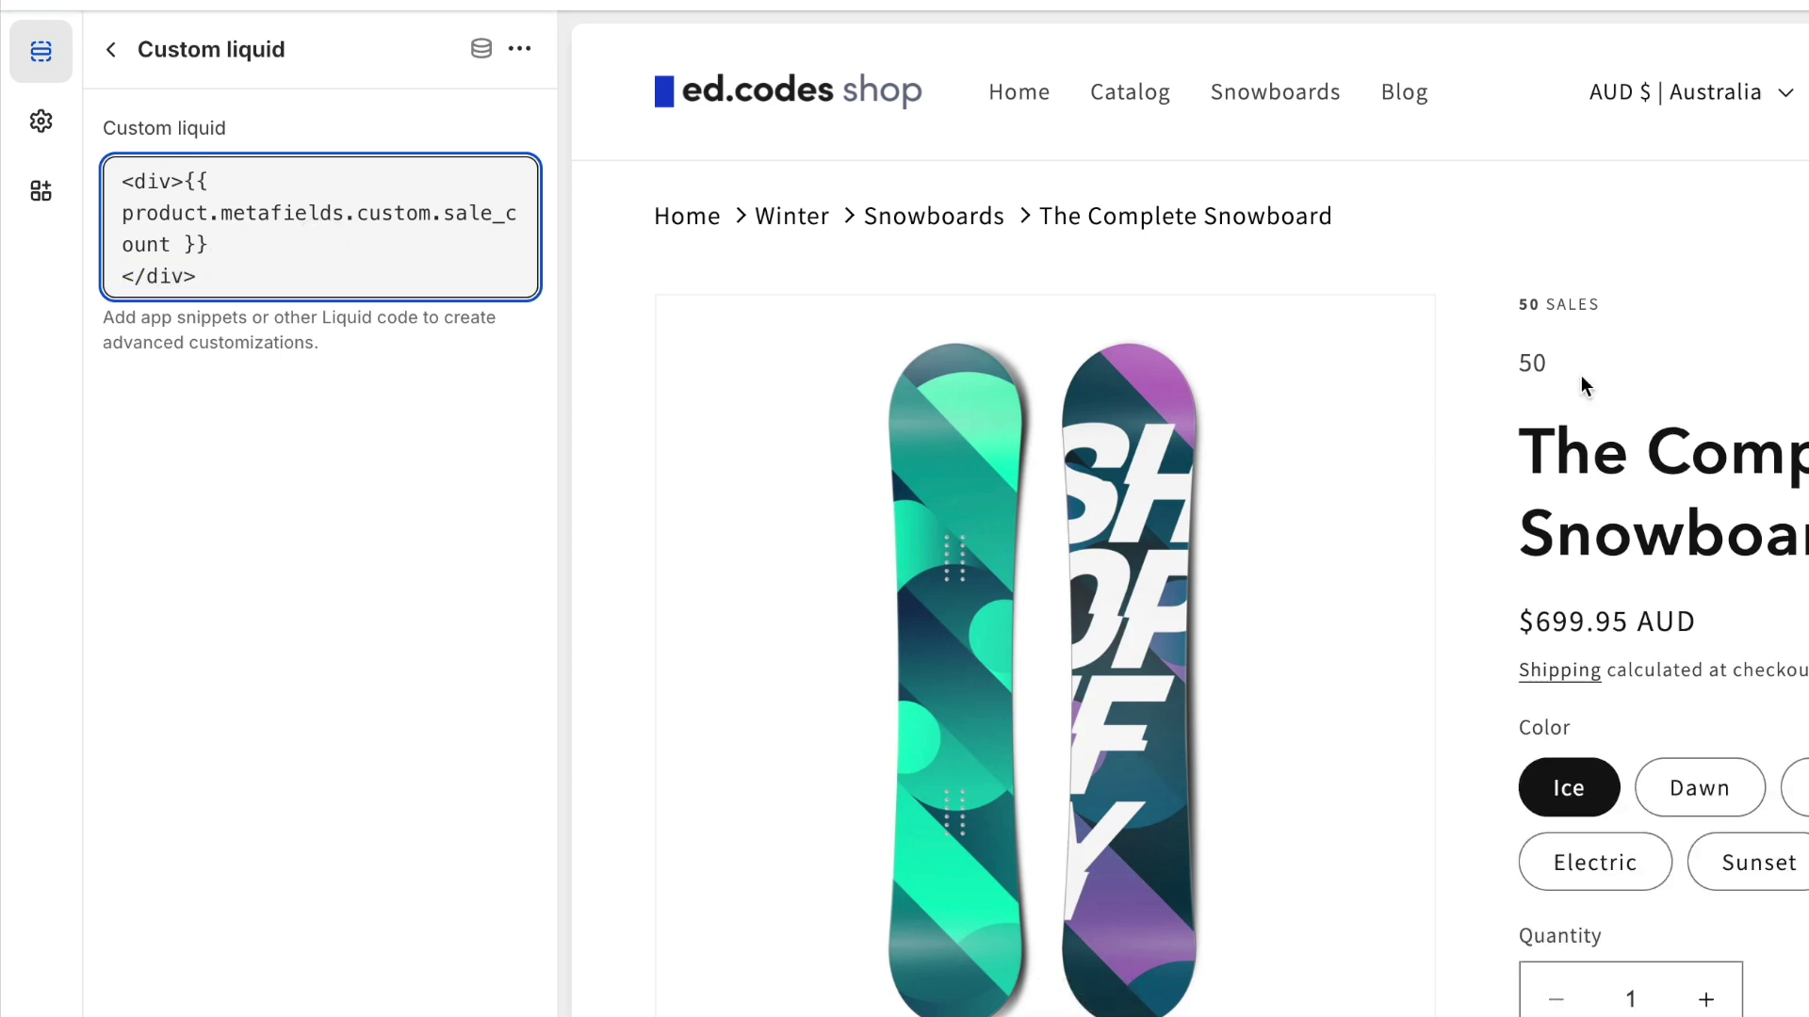
{"action": "left_click", "coordinate": [183, 181]}
{"action": "left_click", "coordinate": [292, 247]}
{"action": "type", "text": "sales"}
{"action": "left_click", "coordinate": [184, 179]}
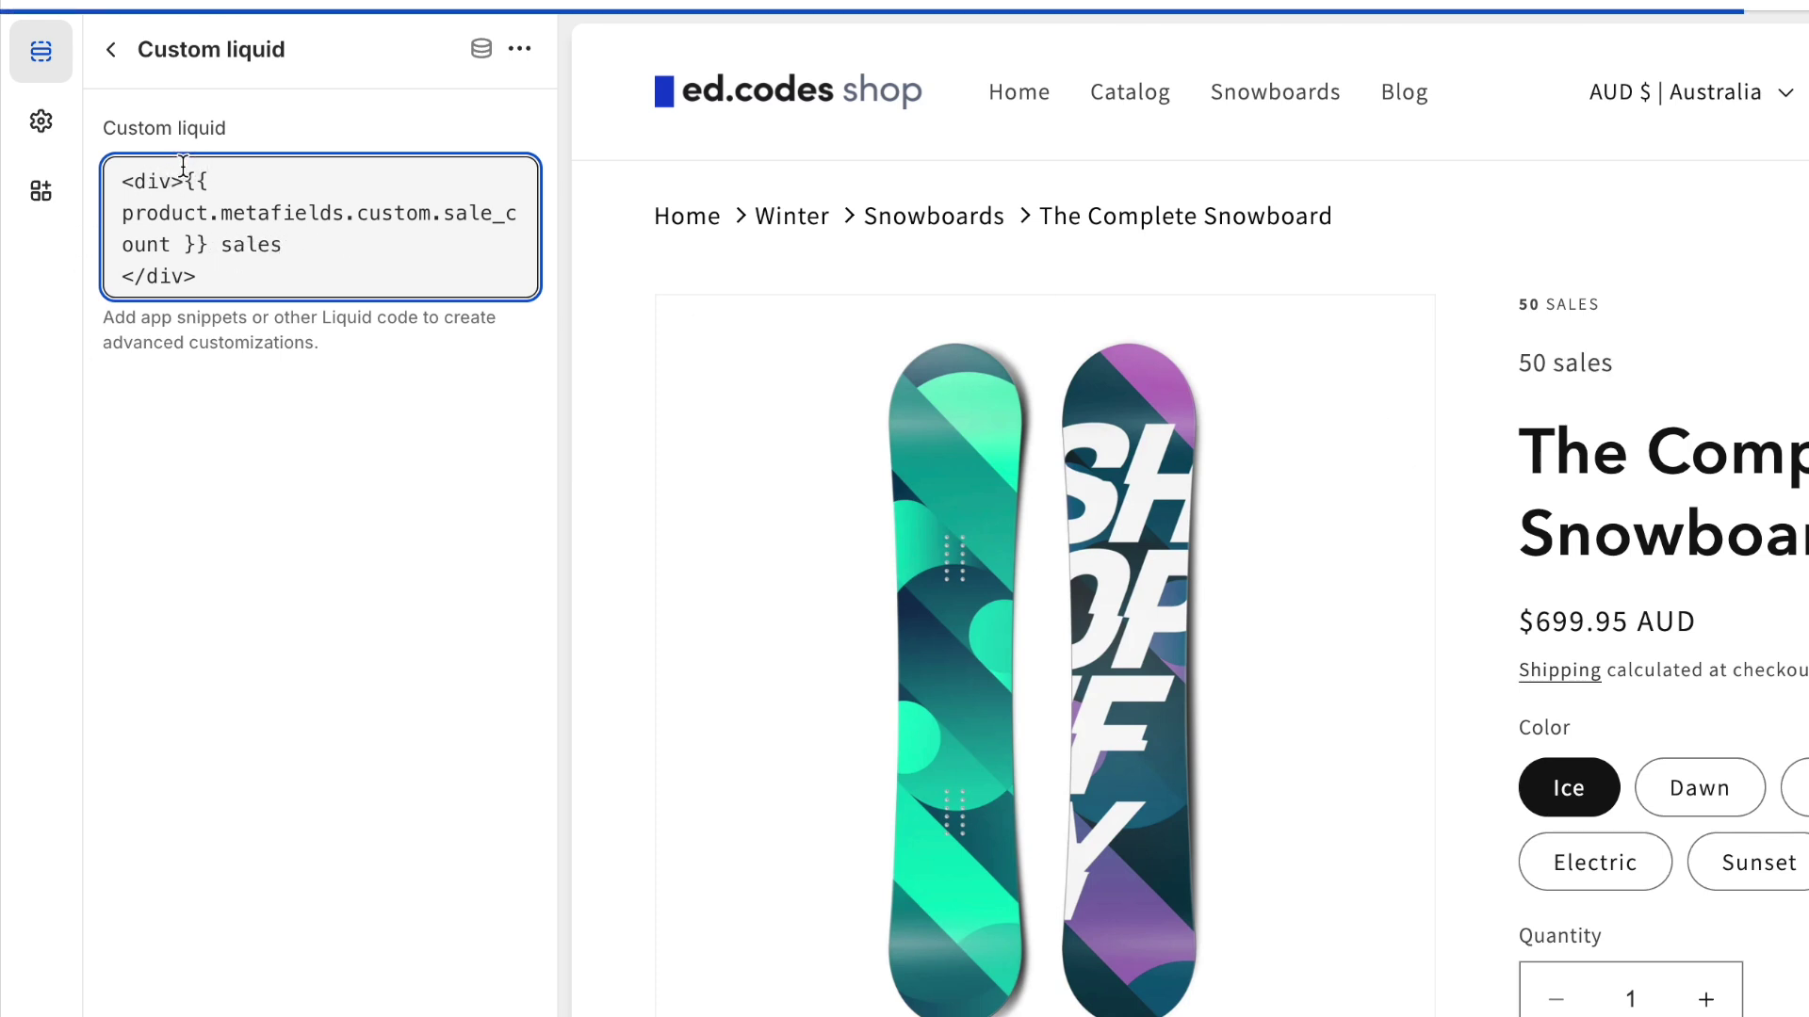
{"action": "type", "text": "<strong>"}
{"action": "left_click", "coordinate": [208, 244]}
{"action": "type", "text": "</stro"}
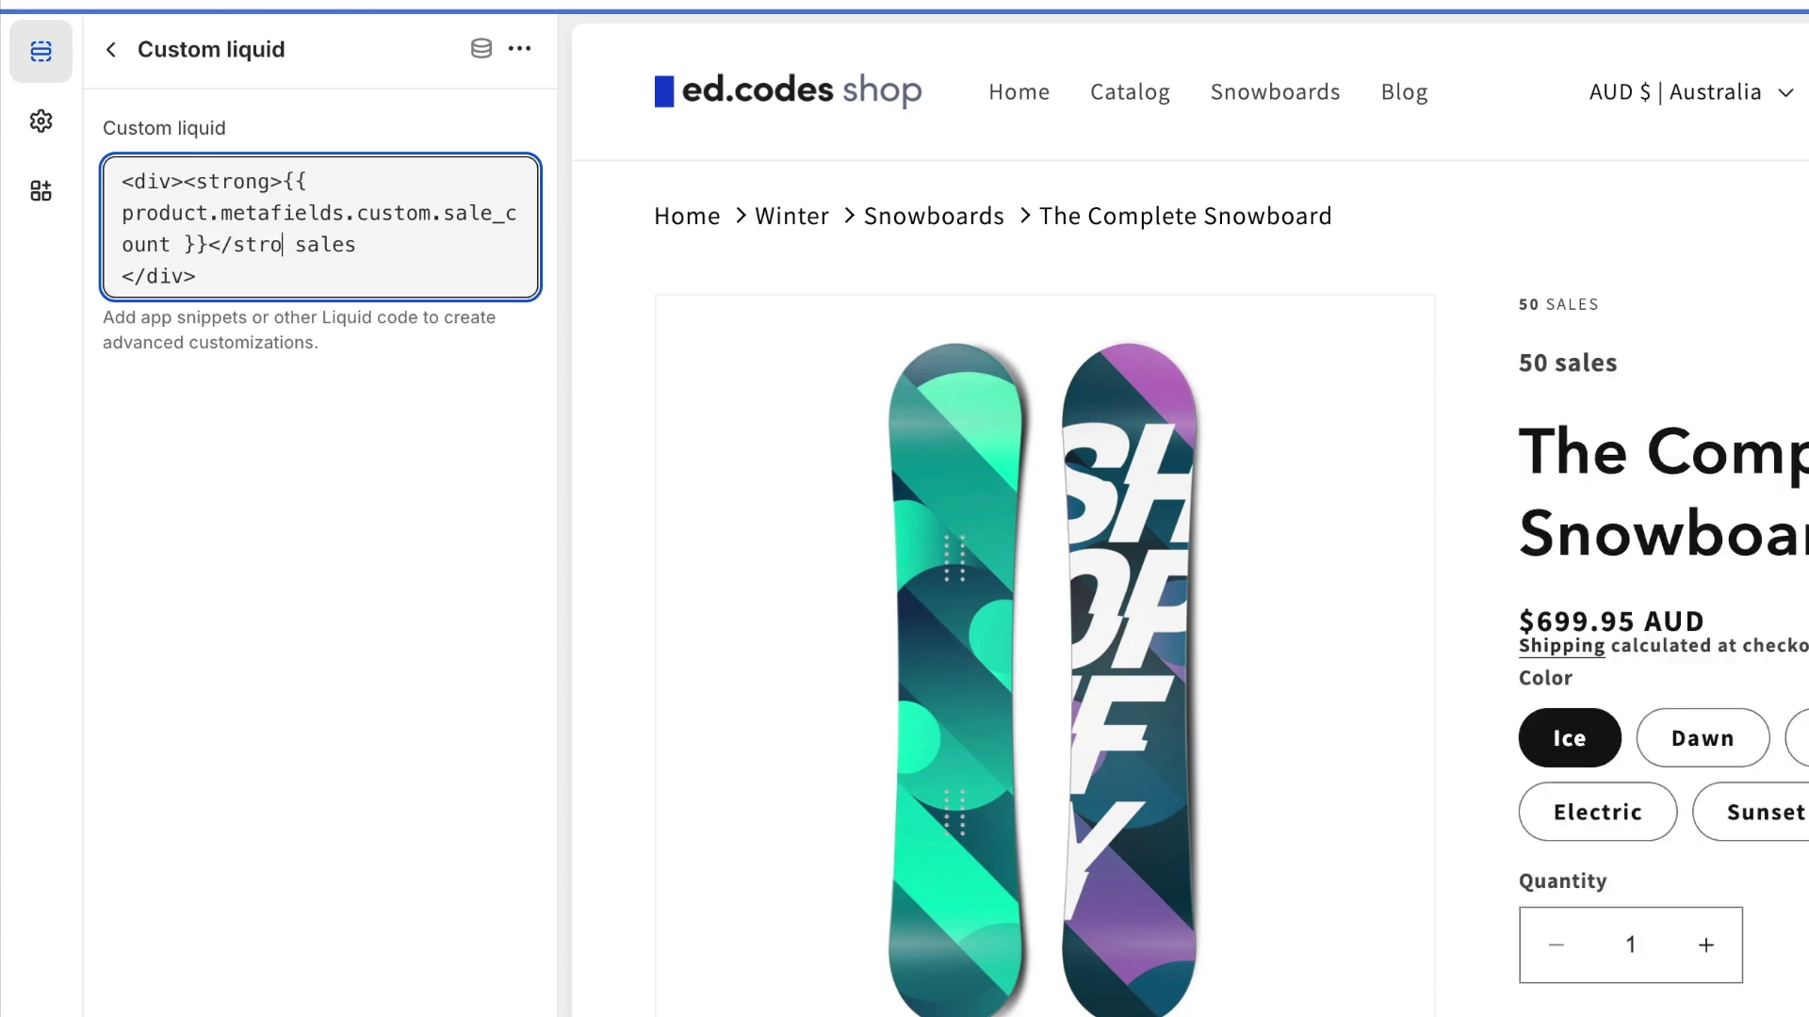
{"action": "type", "text": "ng>"}
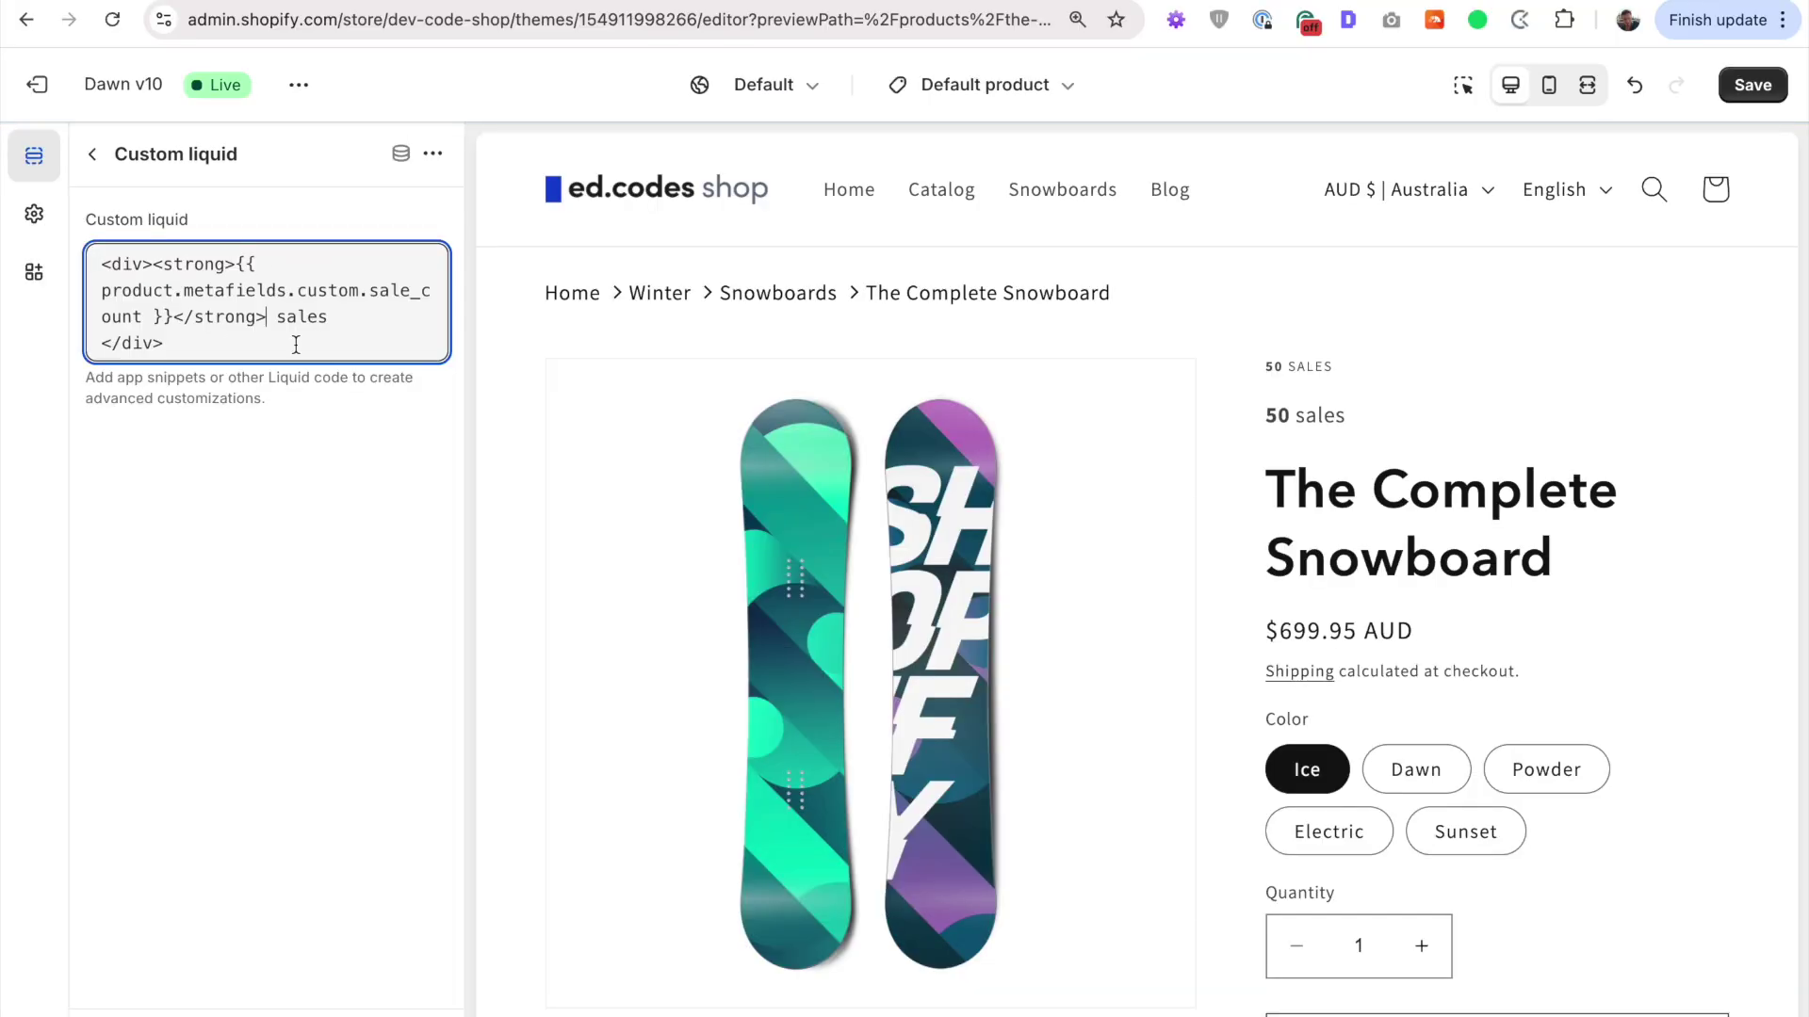
{"action": "left_click", "coordinate": [222, 346]}
Step: In the blog tab, load the article from ed.codes instead of localhost:4321
{"action": "key", "text": "ctrl+Tab"}
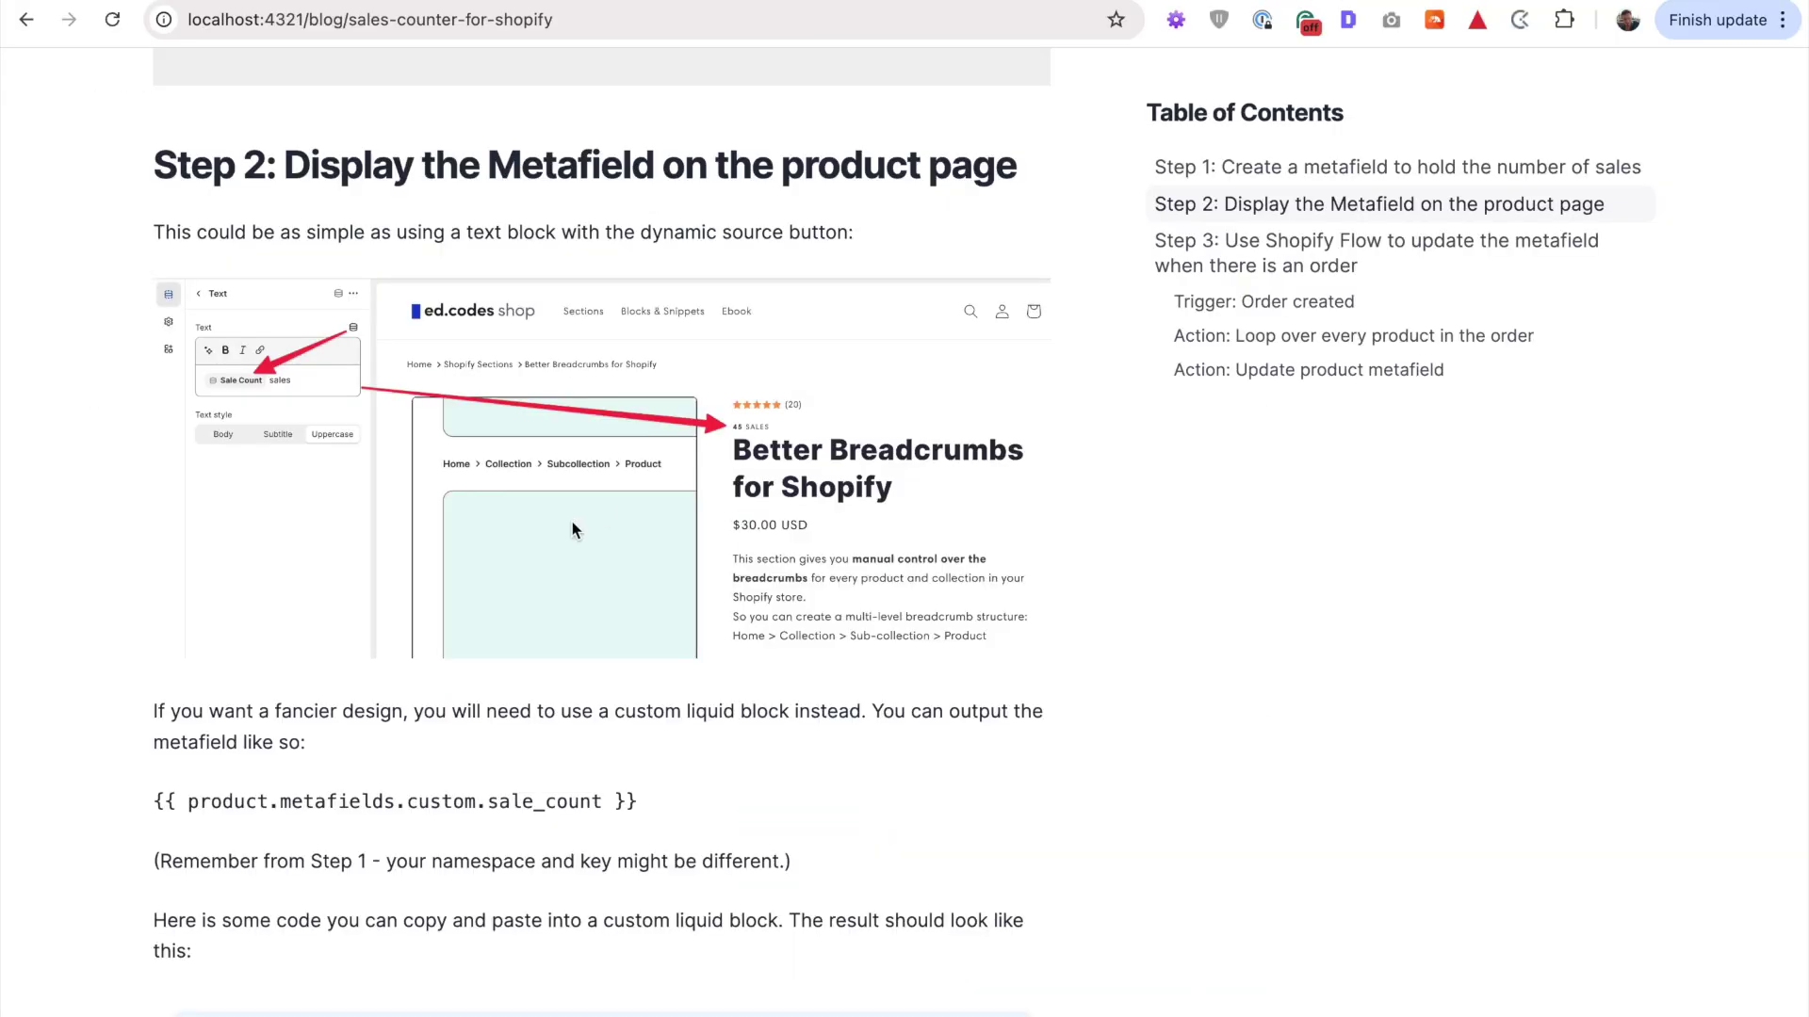
{"action": "scroll", "coordinate": [572, 530], "scroll_direction": "down", "scroll_amount": 14}
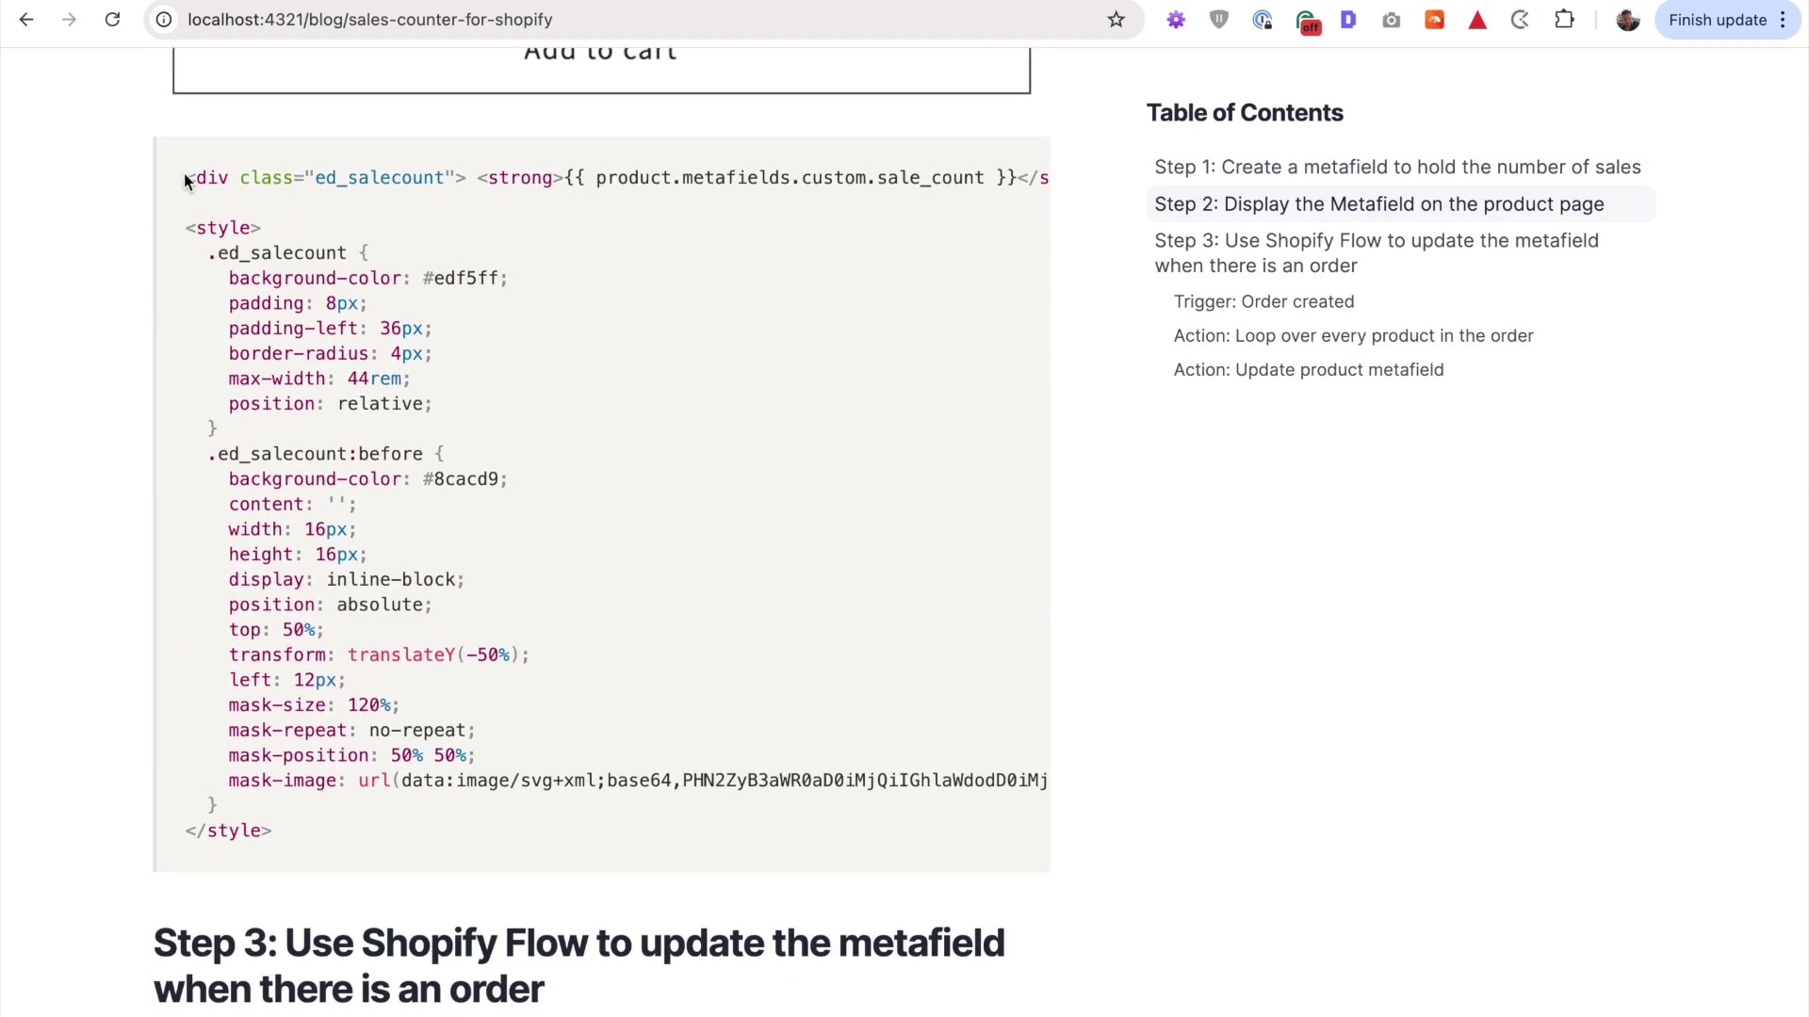
{"action": "left_click", "coordinate": [285, 19]}
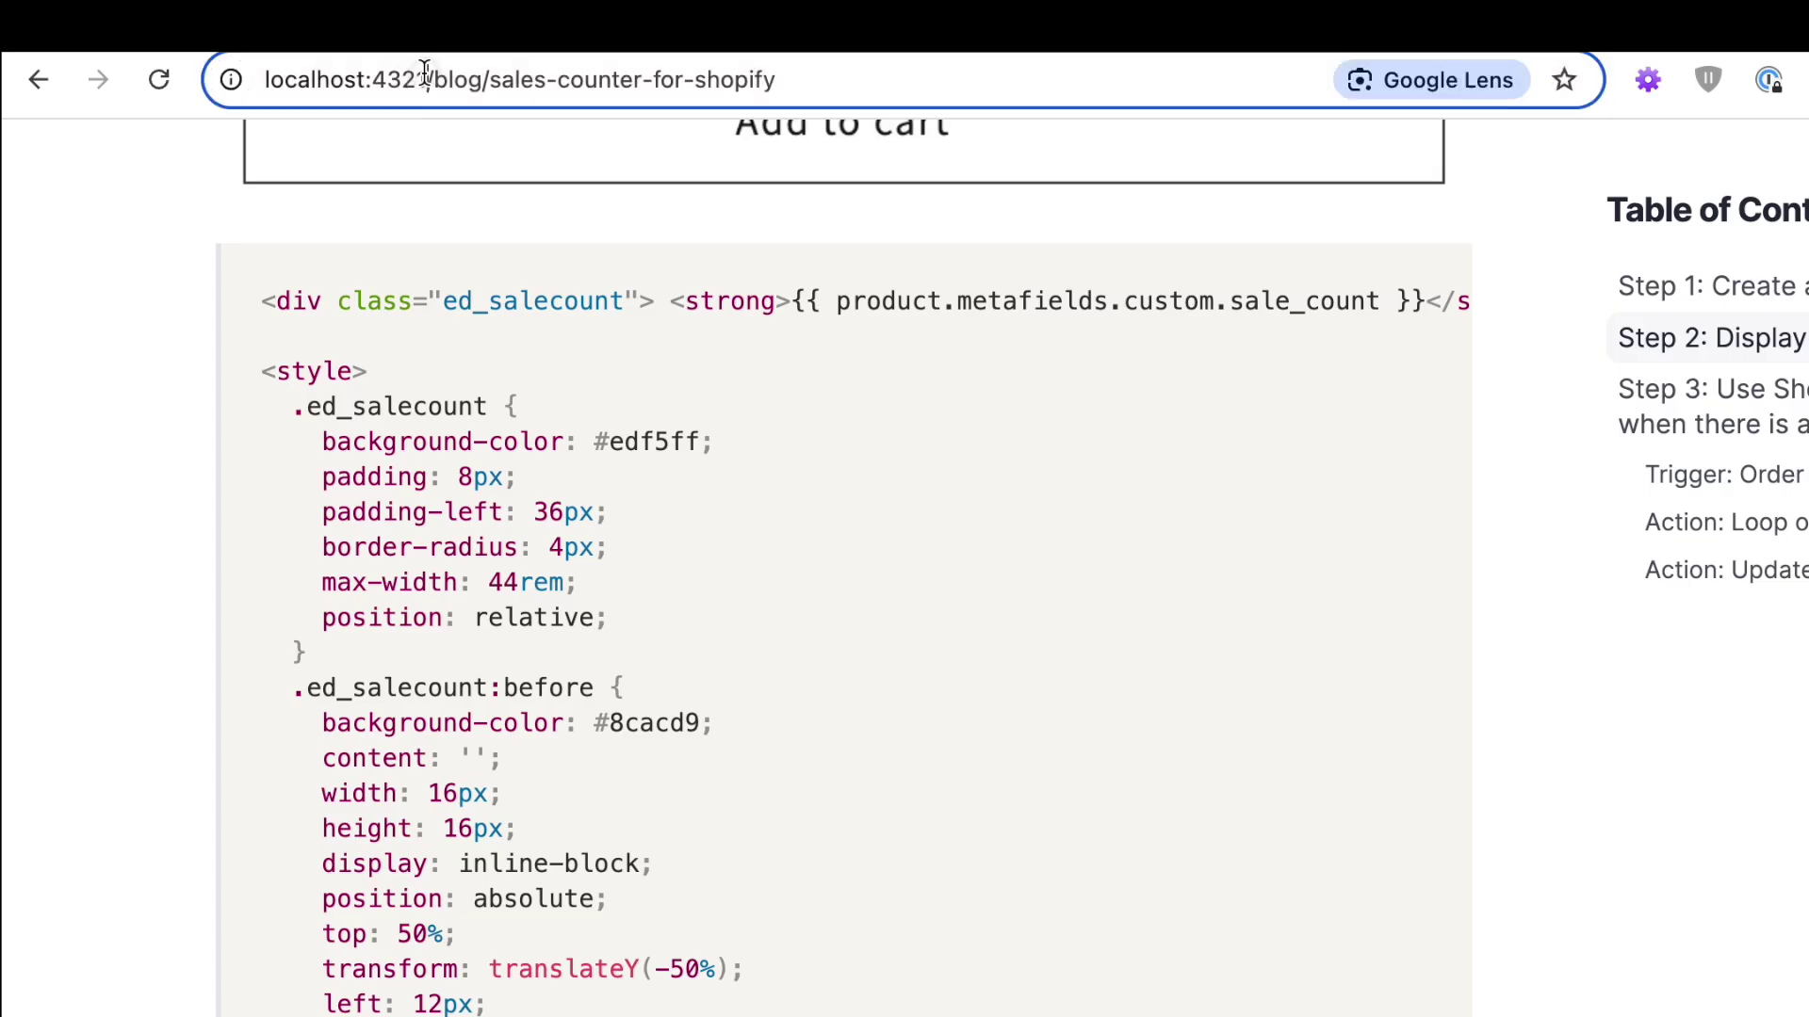
{"action": "left_click", "coordinate": [300, 15]}
{"action": "key", "text": "shift+super+Left"}
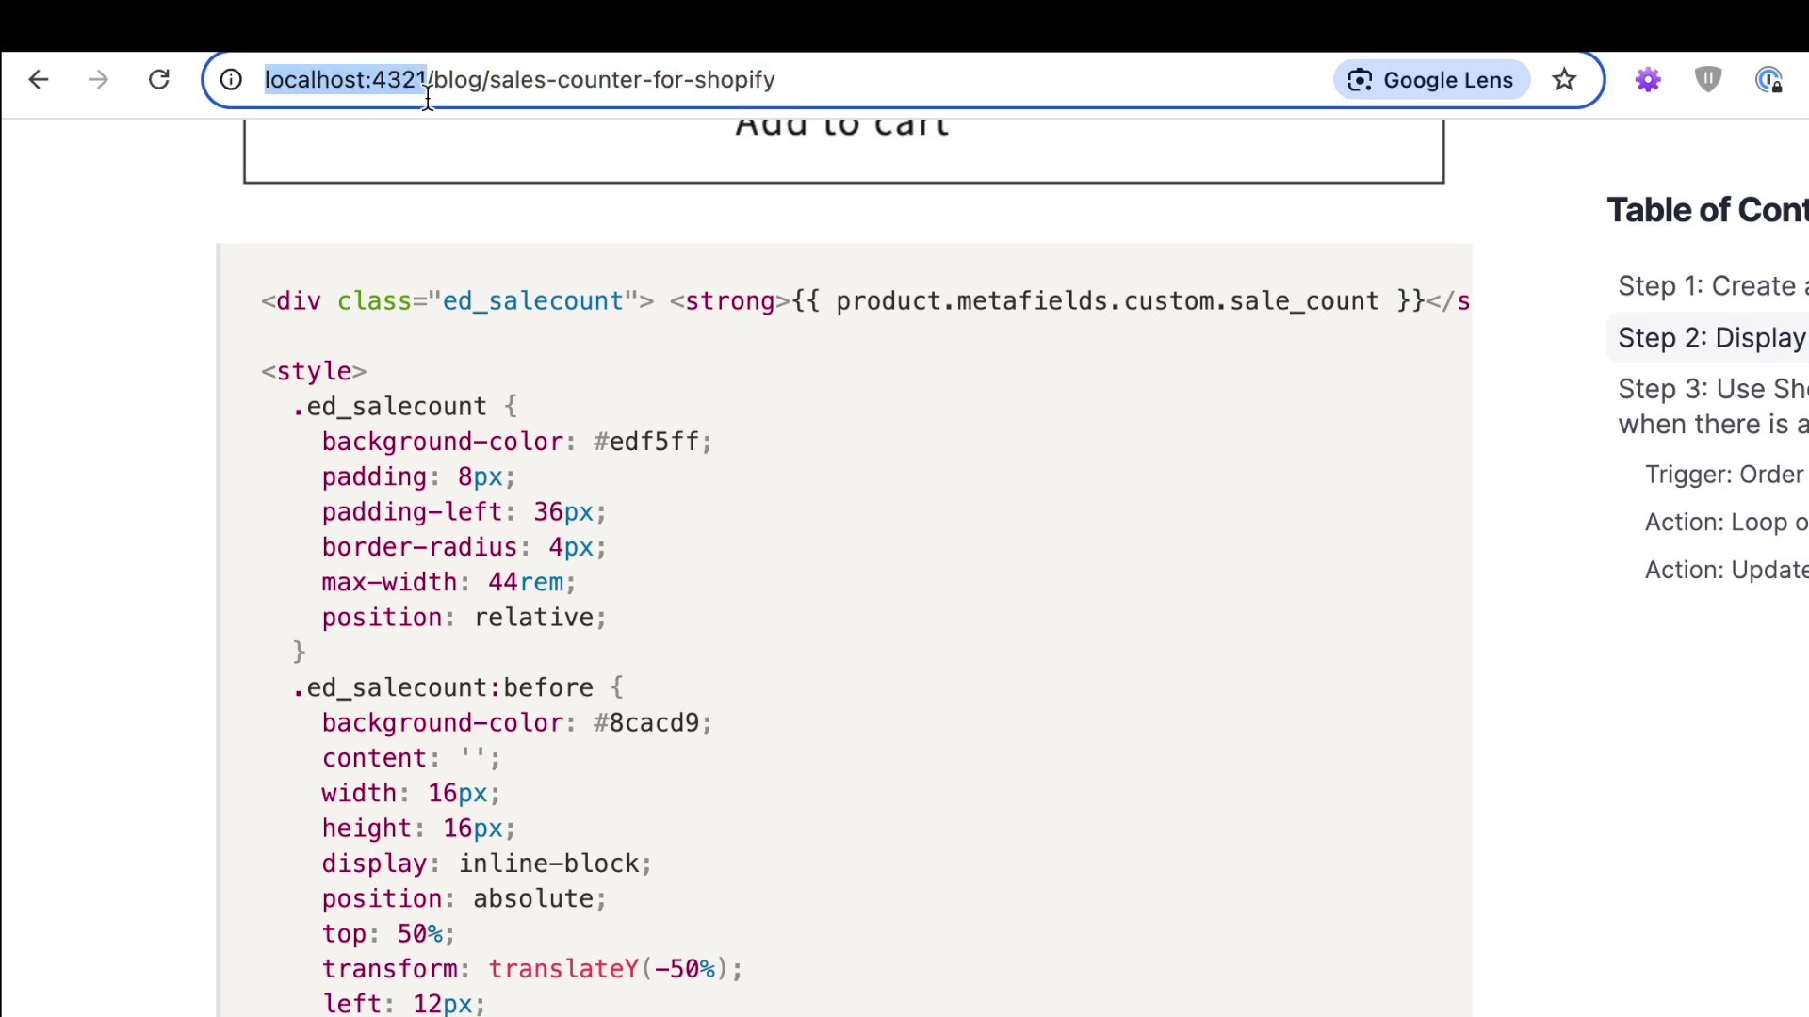
{"action": "type", "text": "ed.codes"}
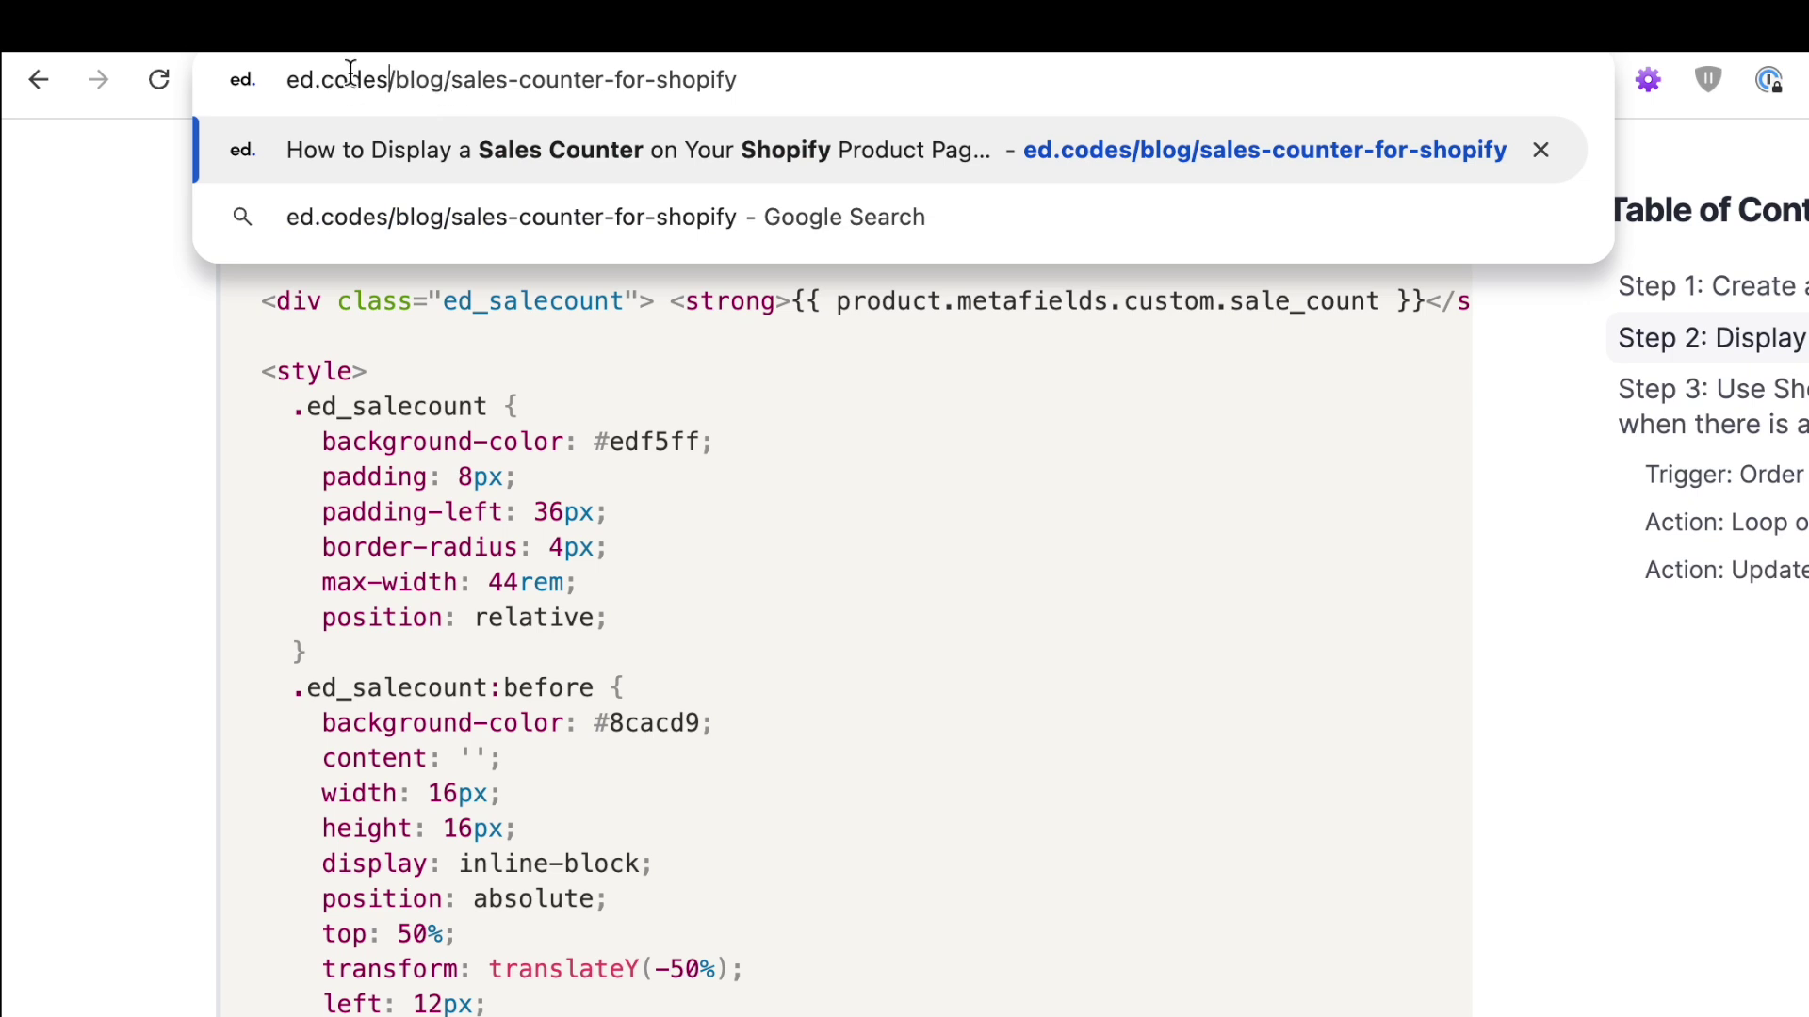
{"action": "key", "text": "super+a"}
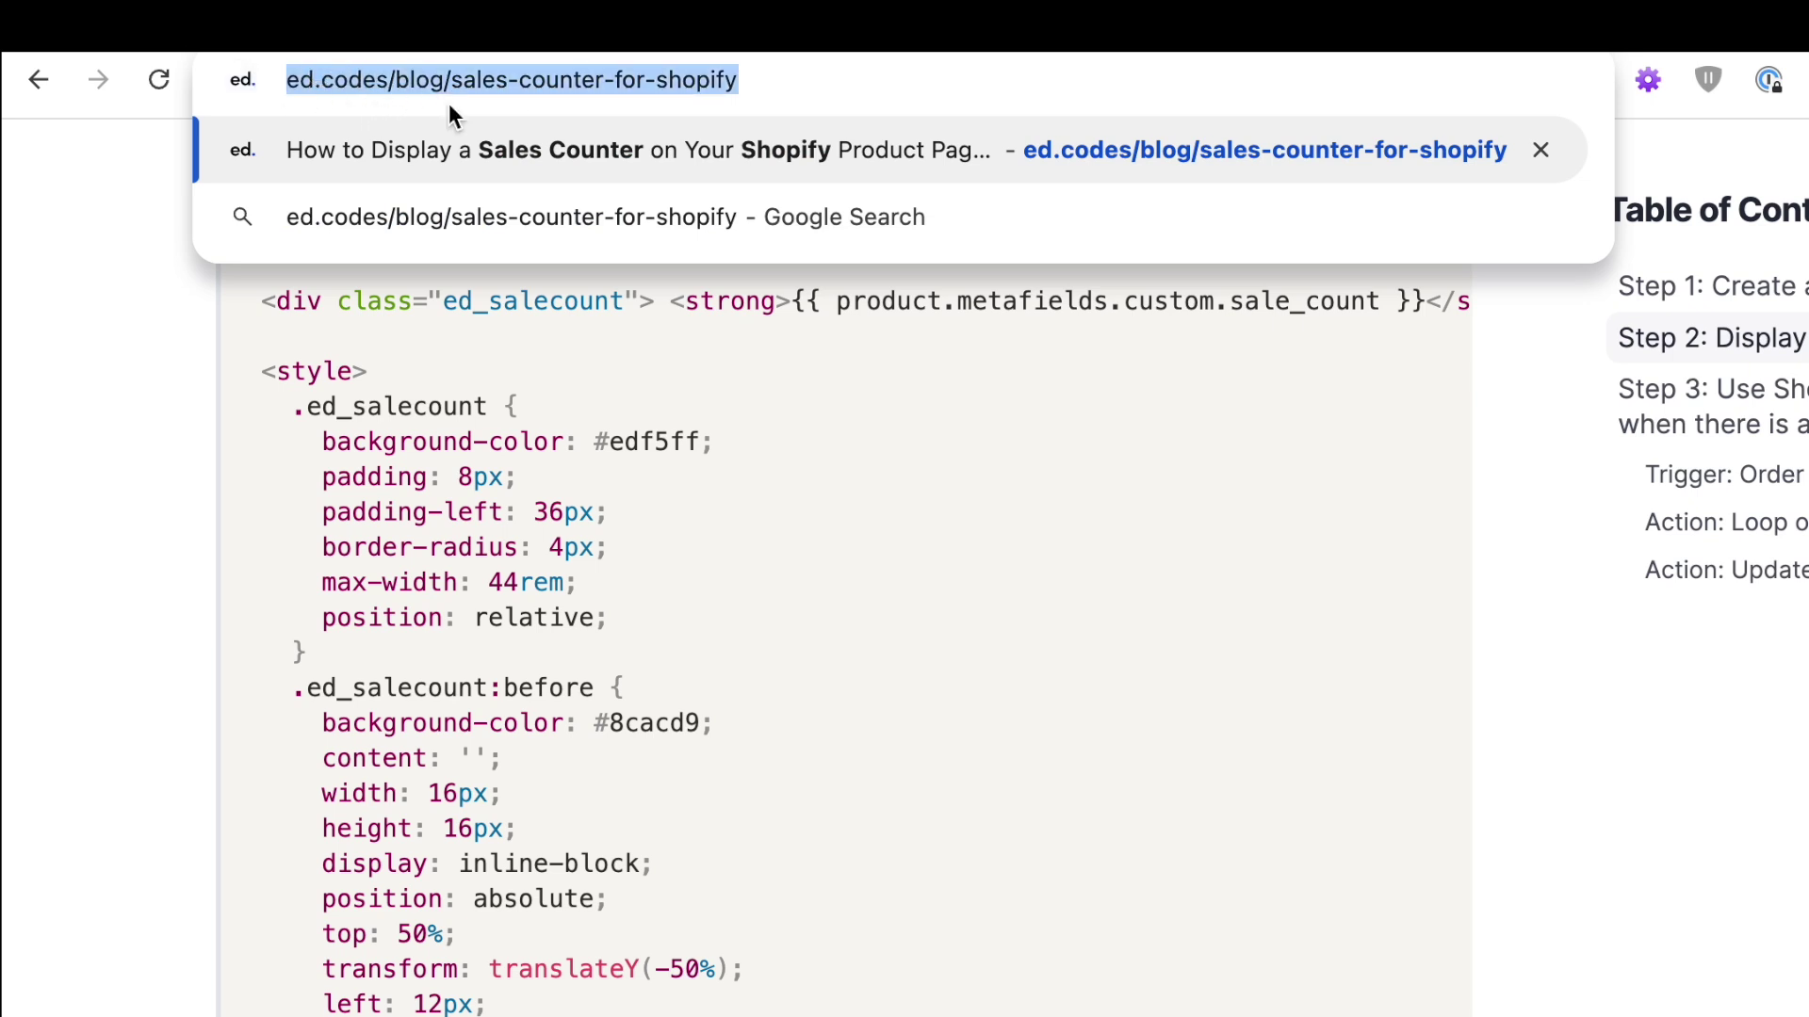
{"action": "key", "text": "Return"}
Step: Select the sale-count code snippet, from the div through its CSS styles
{"action": "scroll", "coordinate": [245, 578], "scroll_direction": "down", "scroll_amount": 20}
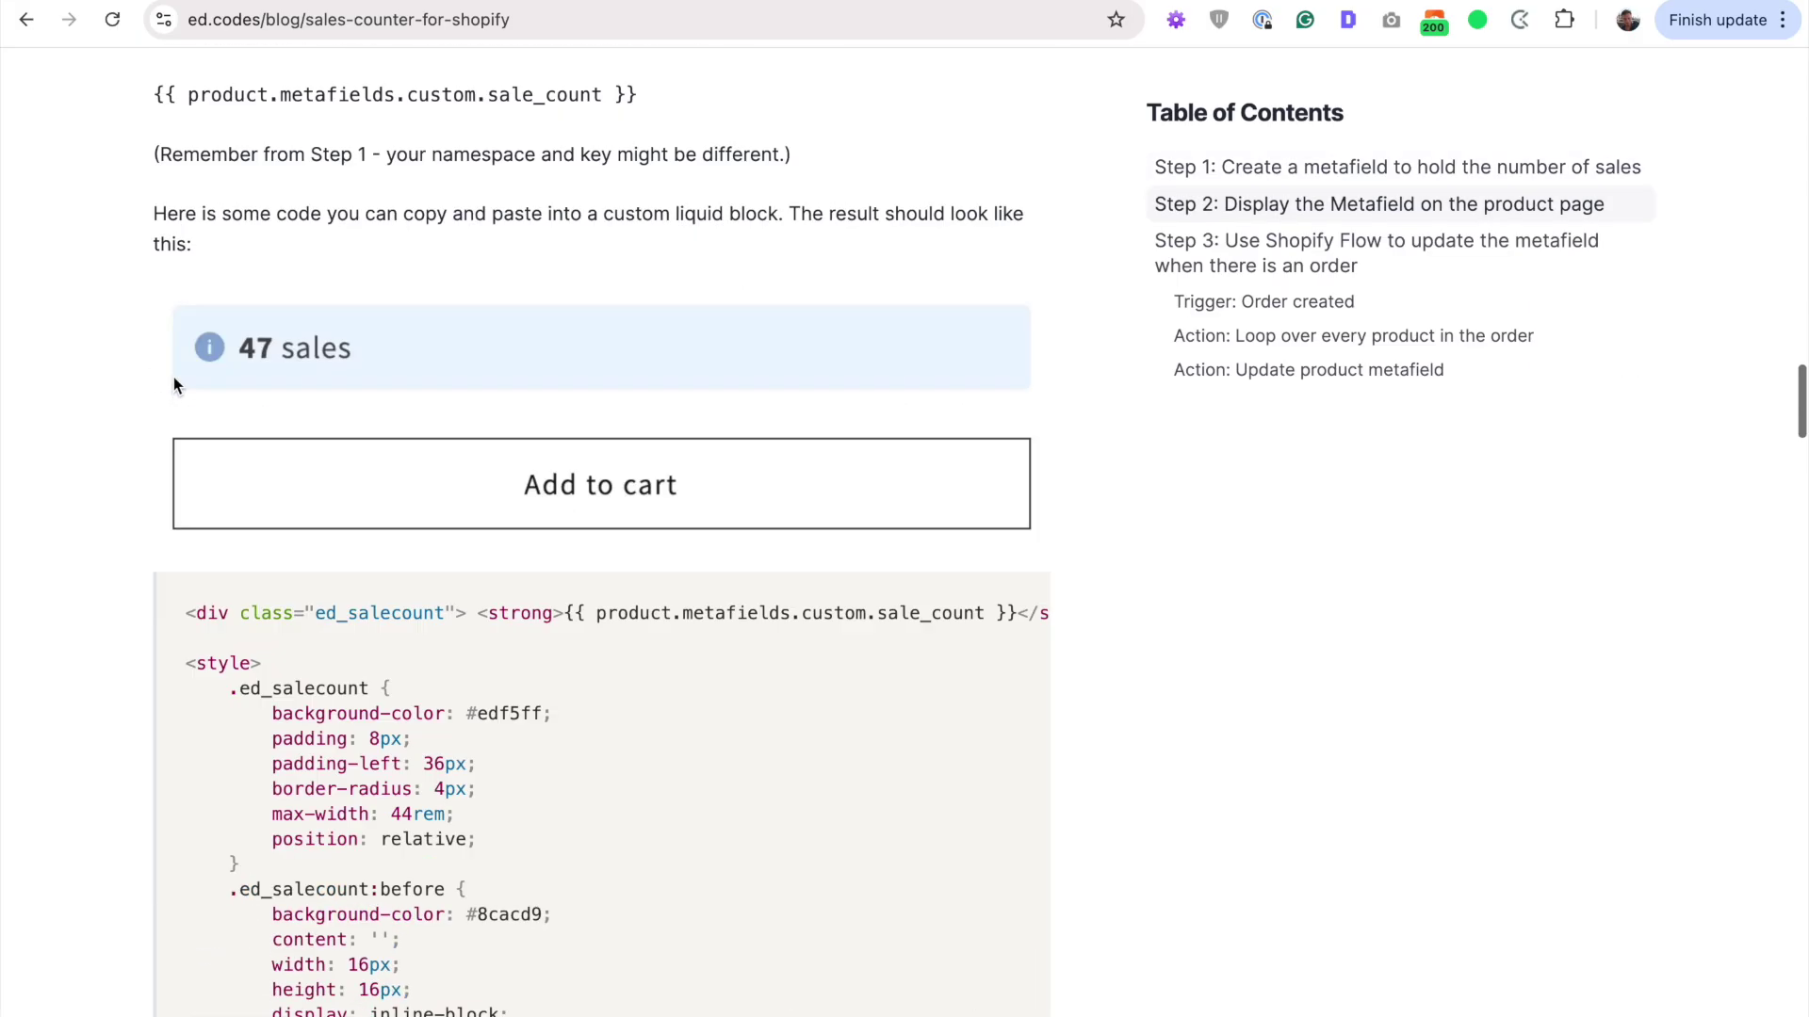
{"action": "scroll", "coordinate": [174, 377], "scroll_direction": "down", "scroll_amount": 5}
{"action": "left_click_drag", "start_coordinate": [185, 201], "coordinate": [834, 199]}
{"action": "scroll", "coordinate": [469, 202], "scroll_direction": "right", "scroll_amount": 4}
{"action": "left_click", "coordinate": [379, 202]}
{"action": "scroll", "coordinate": [826, 199], "scroll_direction": "right", "scroll_amount": 2}
{"action": "scroll", "coordinate": [810, 226], "scroll_direction": "left", "scroll_amount": 5}
{"action": "scroll", "coordinate": [716, 302], "scroll_direction": "down", "scroll_amount": 1}
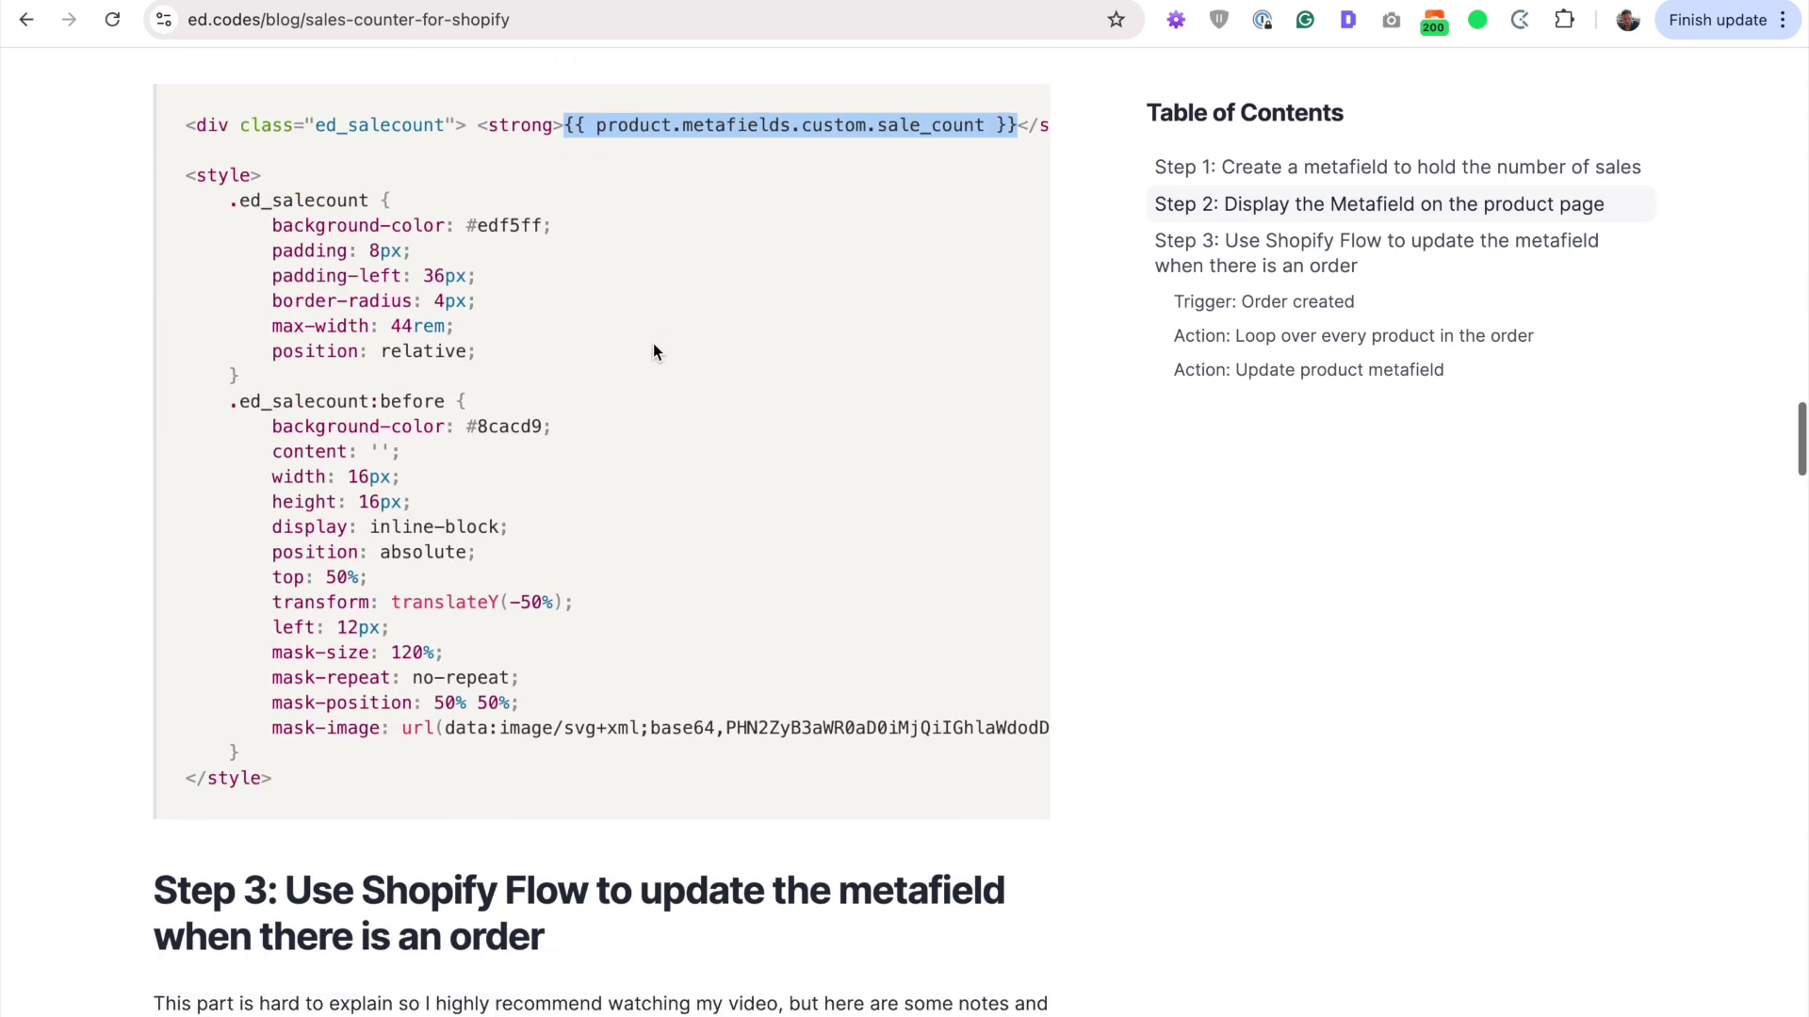
{"action": "left_click_drag", "start_coordinate": [228, 200], "coordinate": [426, 779]}
{"action": "left_click", "coordinate": [427, 778]}
{"action": "left_click_drag", "start_coordinate": [186, 126], "coordinate": [300, 759]}
{"action": "key", "text": "super+c"}
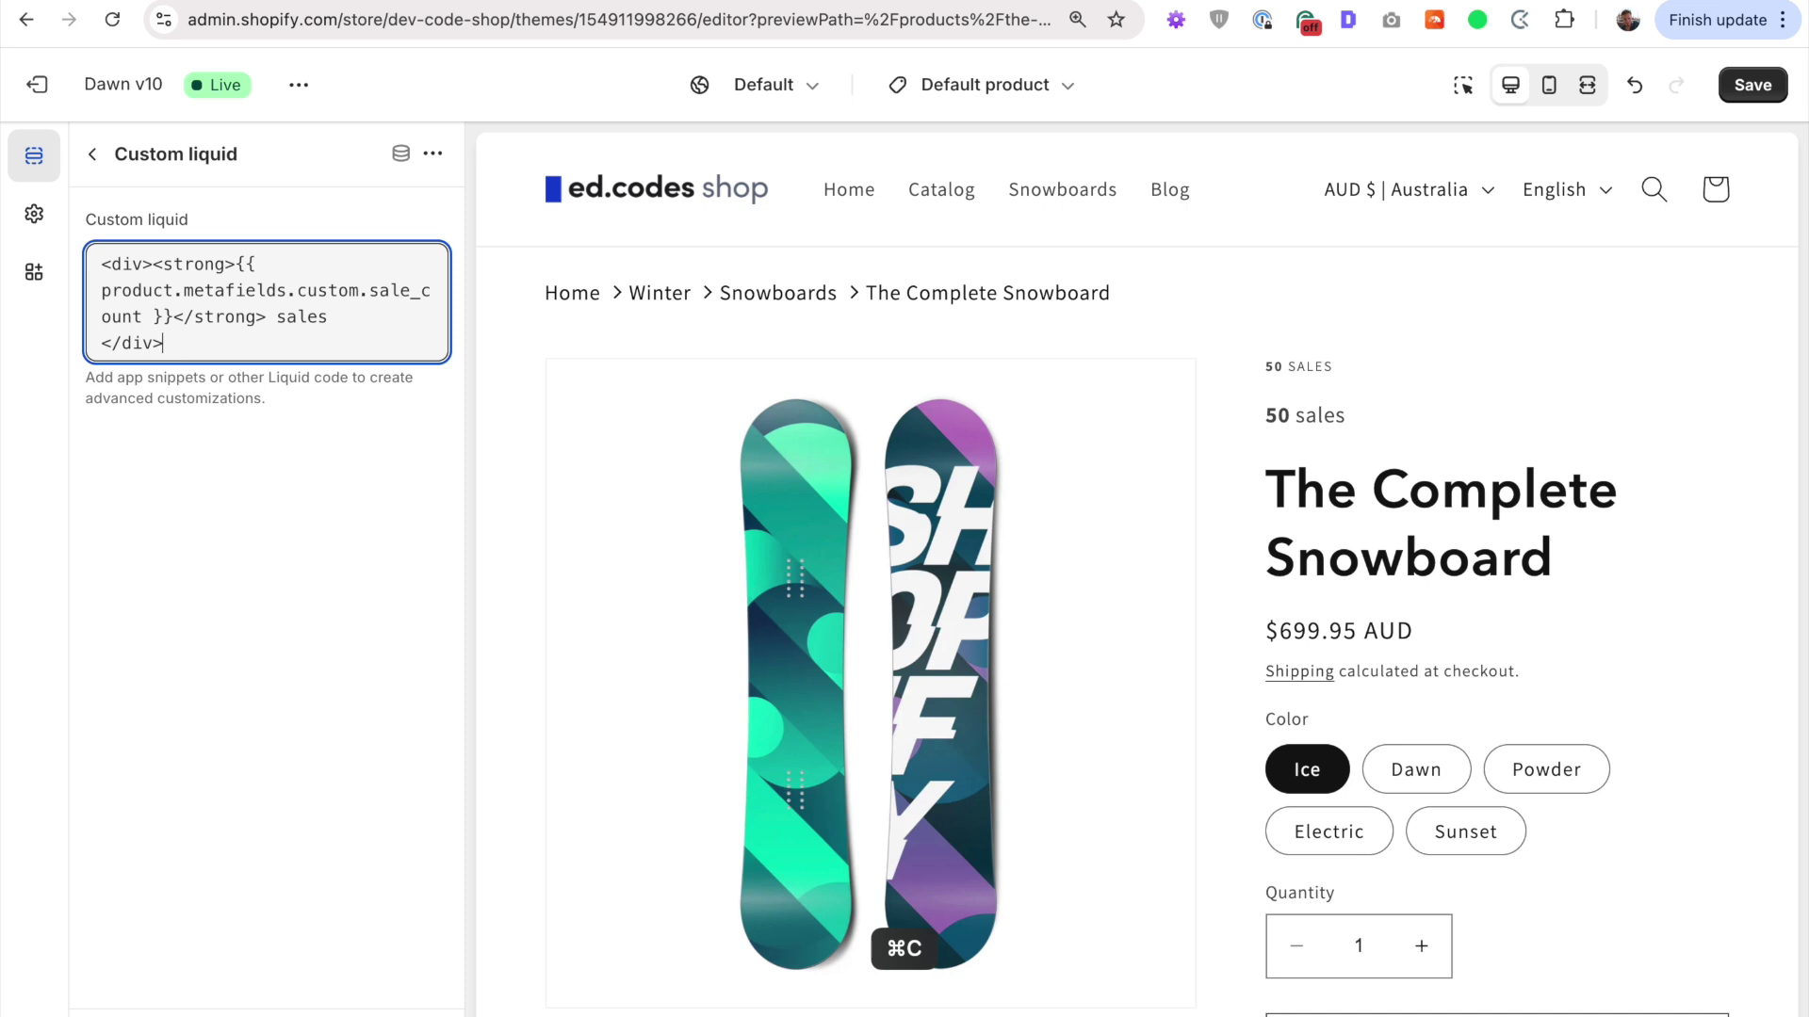
{"action": "key", "text": "super+v"}
{"action": "left_click", "coordinate": [367, 767]}
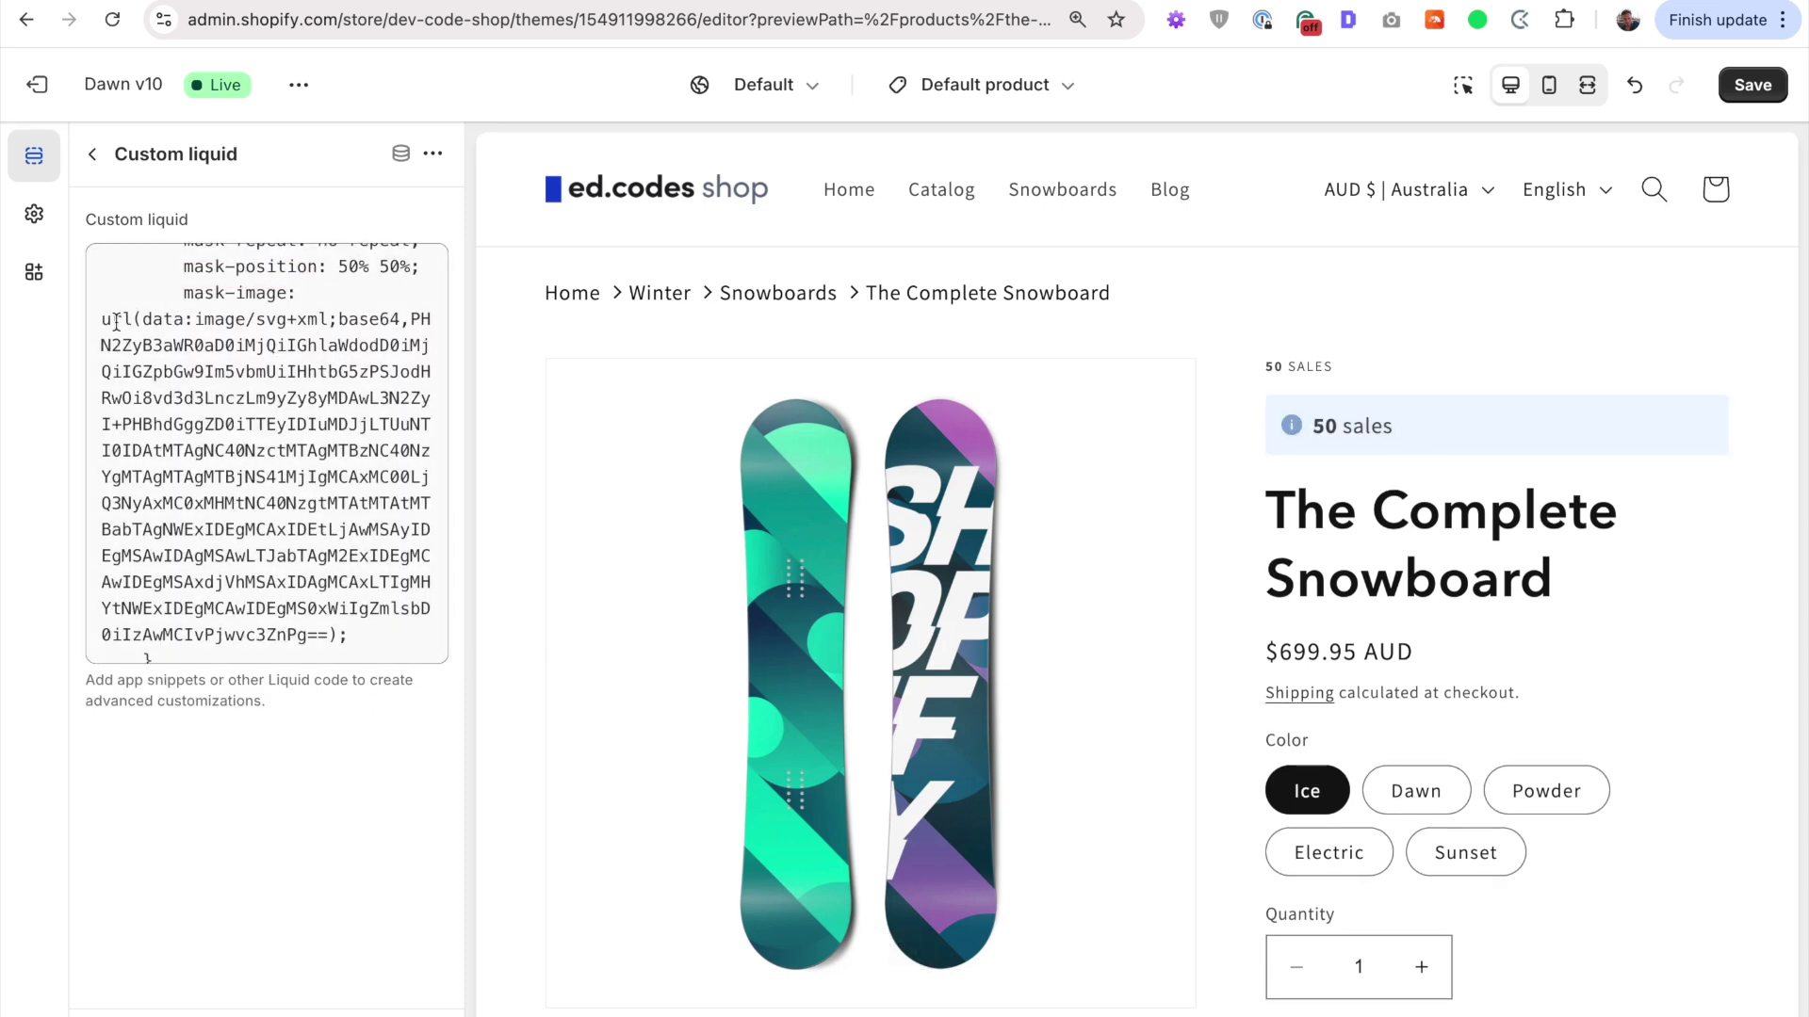
{"action": "left_click_drag", "start_coordinate": [142, 319], "coordinate": [328, 635]}
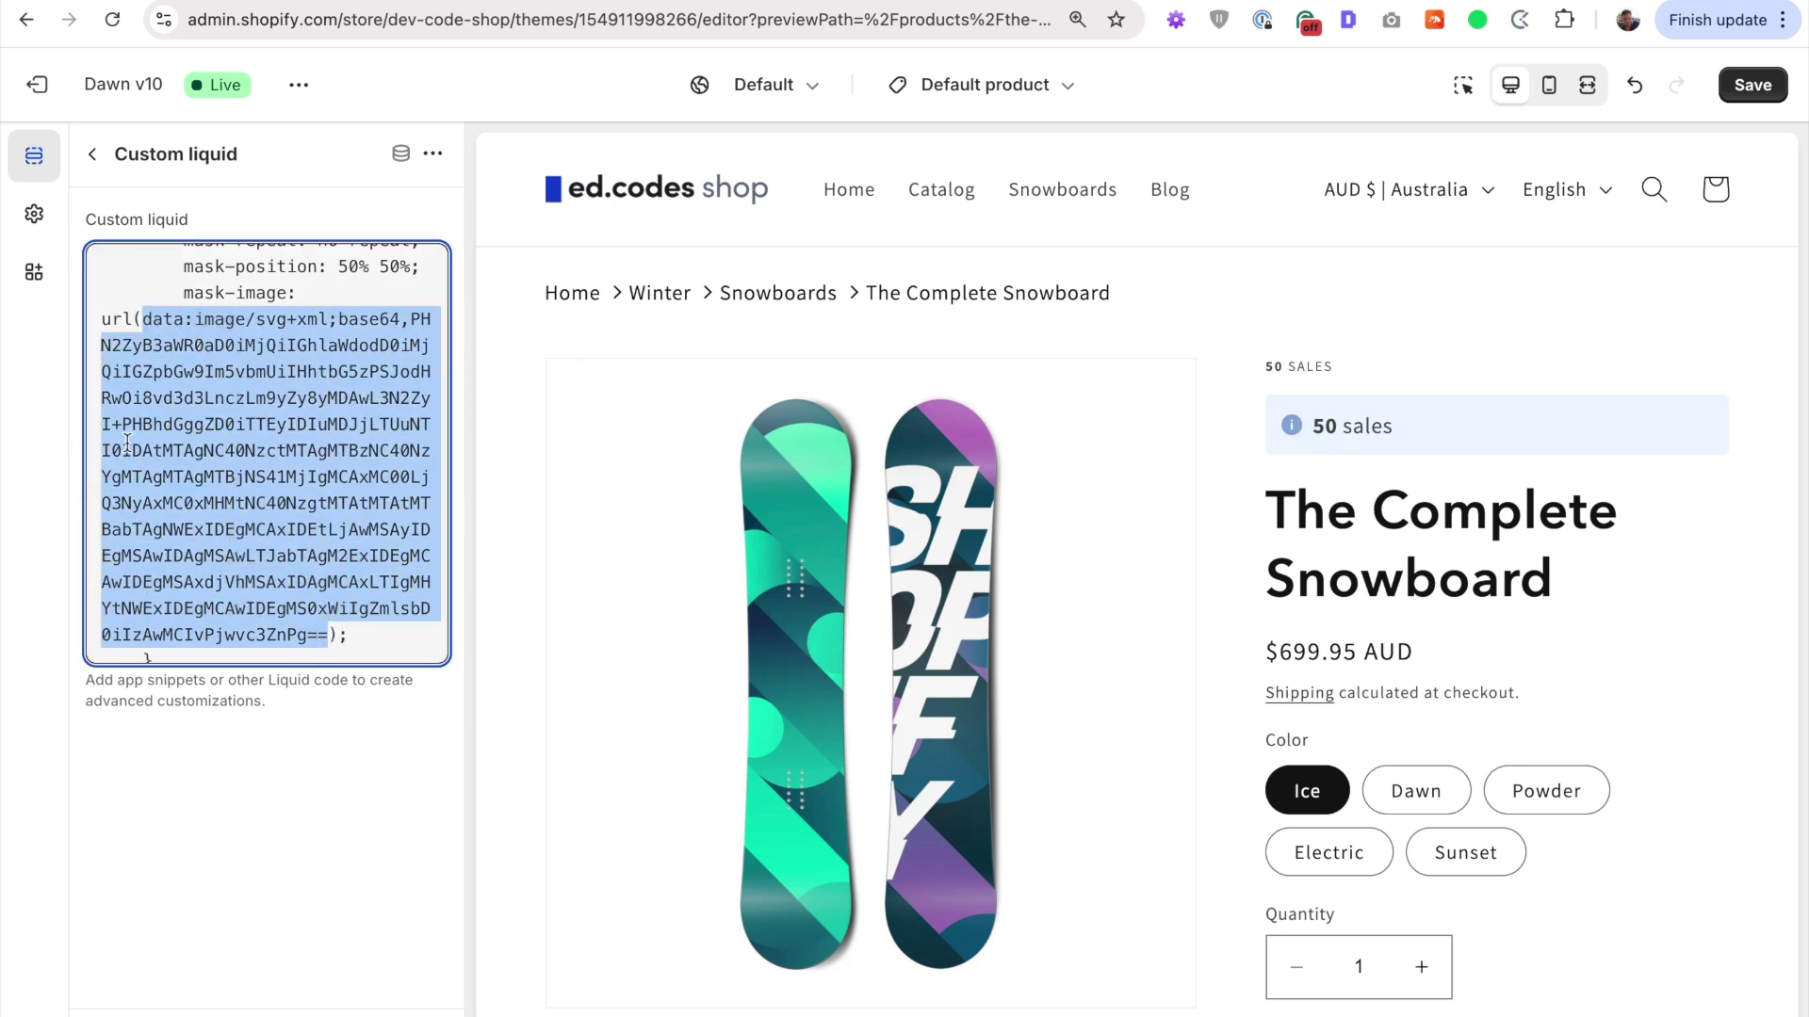
{"action": "left_click", "coordinate": [227, 419]}
{"action": "left_click_drag", "start_coordinate": [194, 346], "coordinate": [347, 573]}
{"action": "left_click", "coordinate": [347, 573]}
{"action": "scroll", "coordinate": [297, 582], "scroll_direction": "up", "scroll_amount": 3}
{"action": "scroll", "coordinate": [297, 583], "scroll_direction": "up", "scroll_amount": 2}
{"action": "scroll", "coordinate": [296, 582], "scroll_direction": "up", "scroll_amount": 2}
{"action": "scroll", "coordinate": [297, 582], "scroll_direction": "down", "scroll_amount": 1}
{"action": "left_click", "coordinate": [171, 519]}
{"action": "key", "text": "shift+super+Left"}
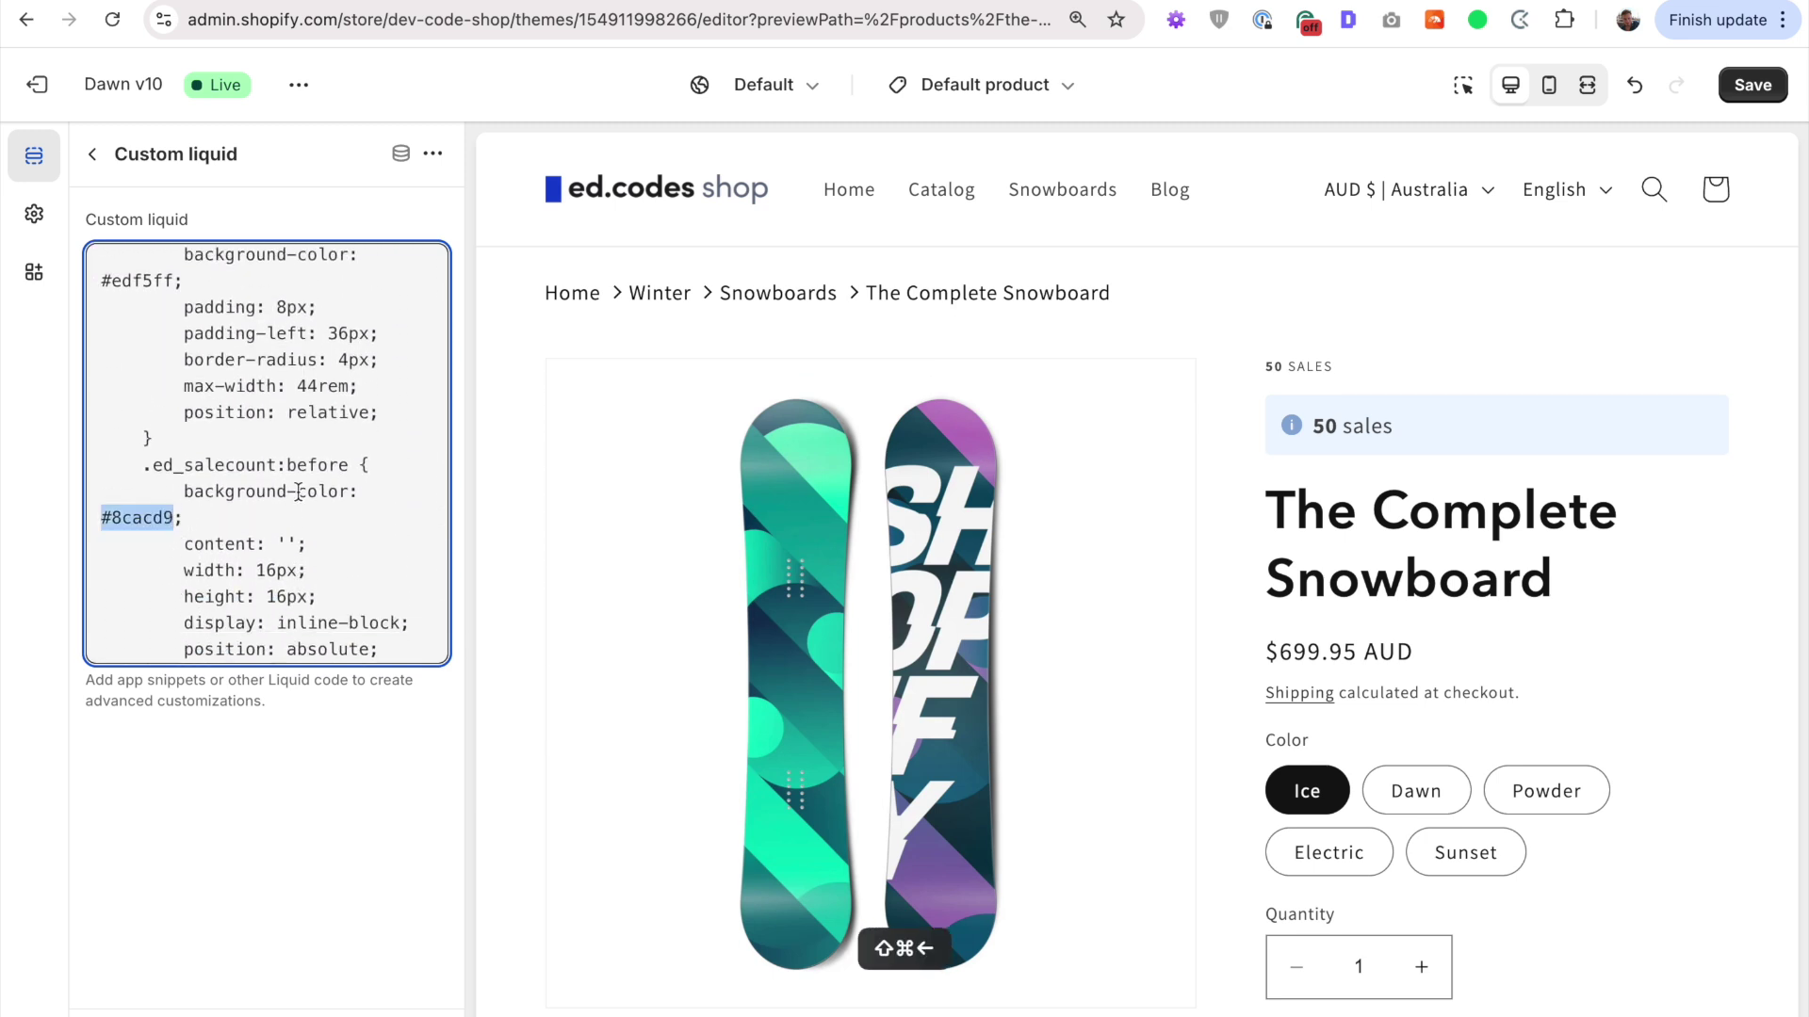
{"action": "scroll", "coordinate": [181, 483], "scroll_direction": "up", "scroll_amount": 1}
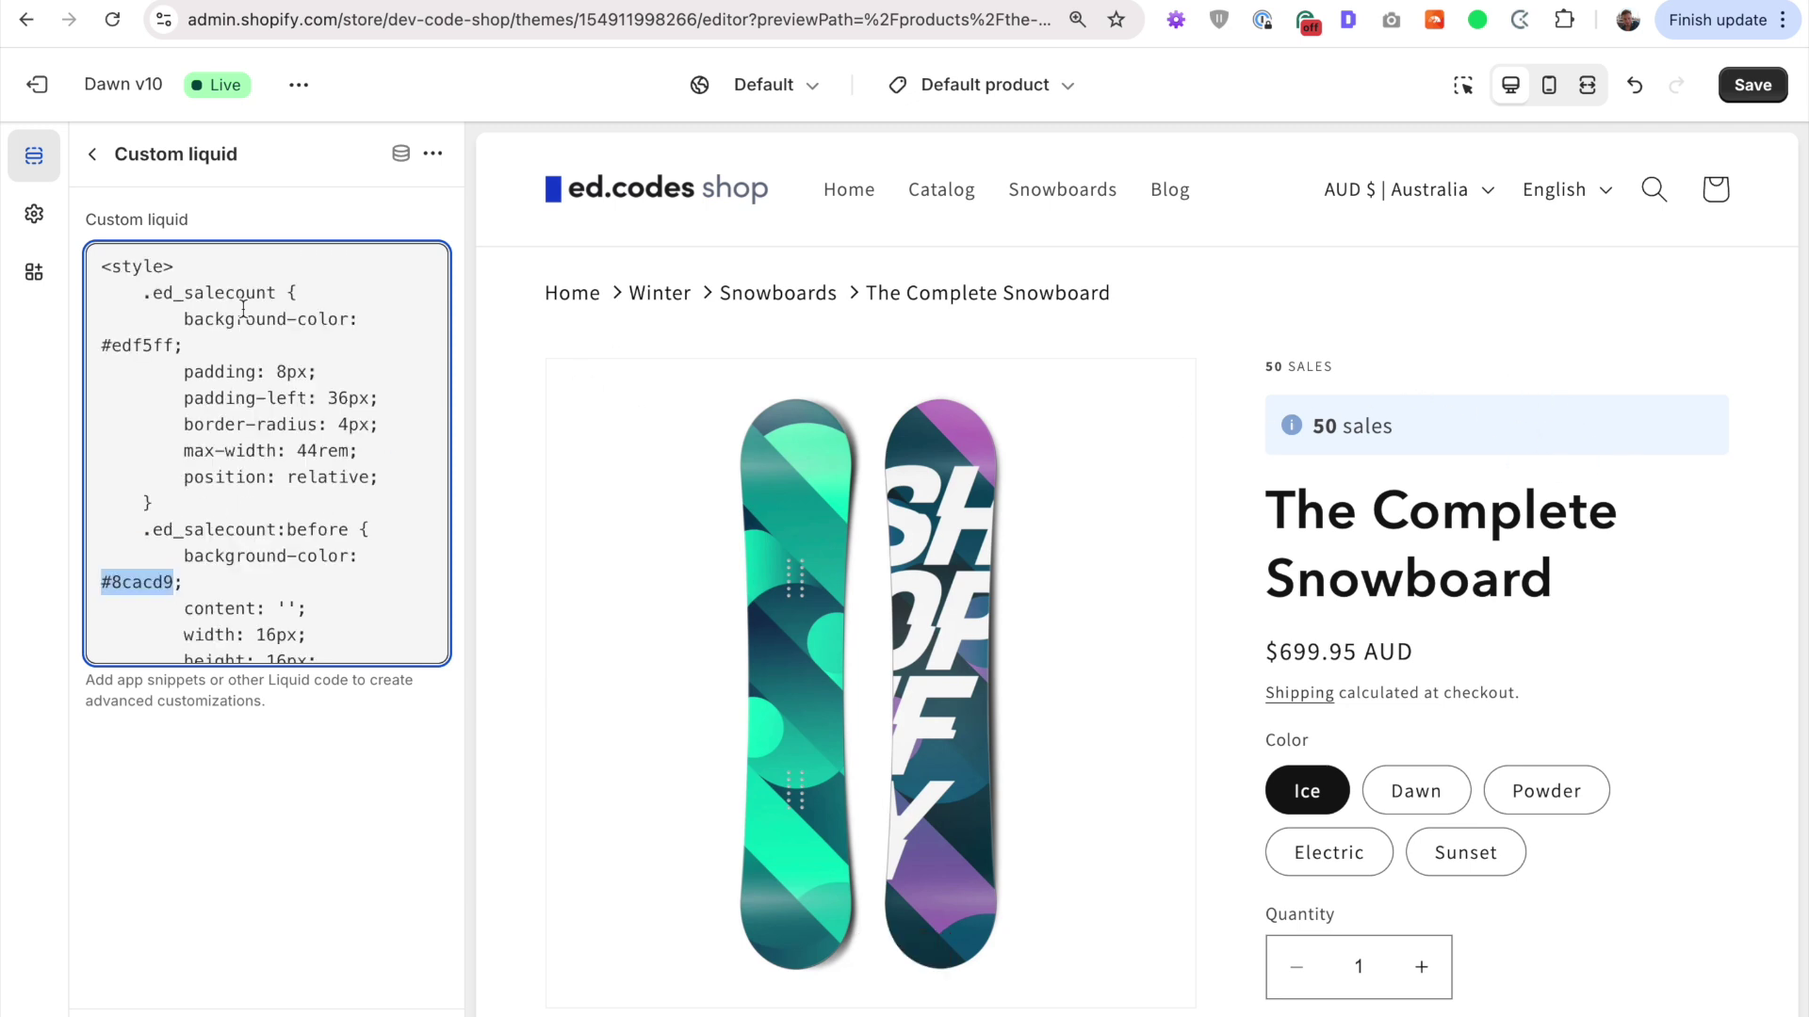
{"action": "left_click", "coordinate": [173, 345]}
{"action": "key", "text": "alt+shift+Left"}
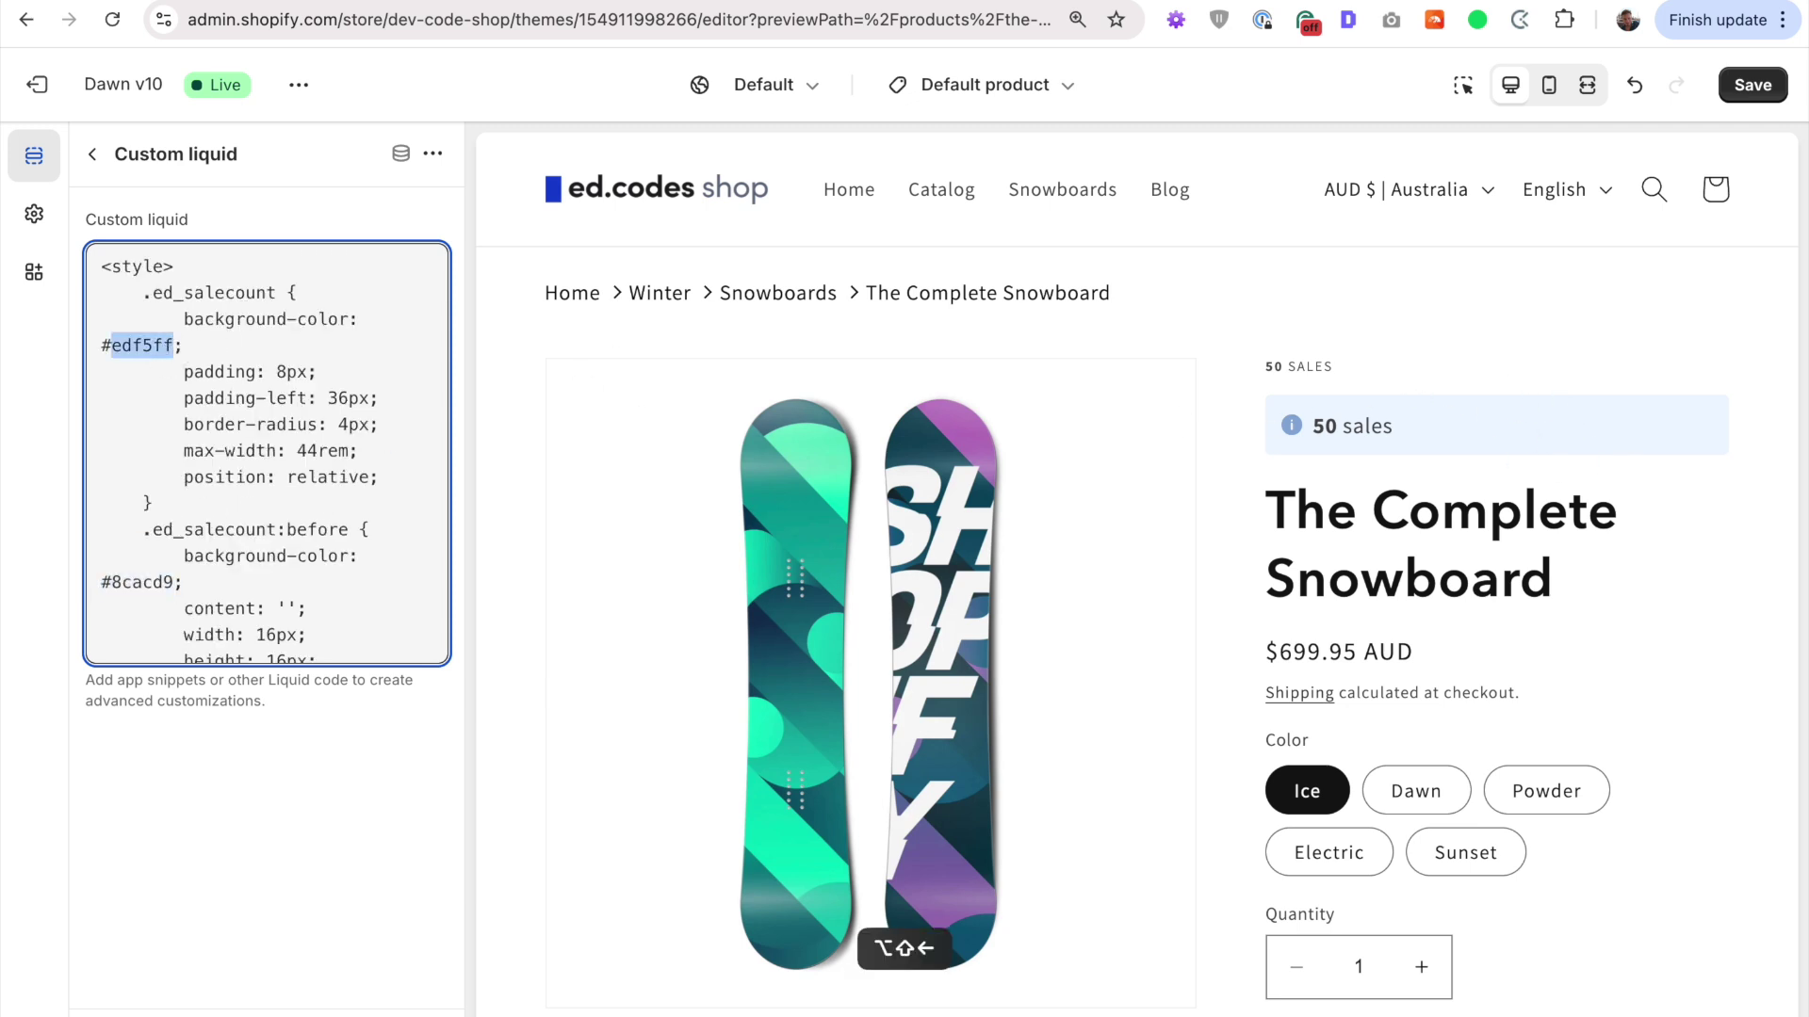
{"action": "scroll", "coordinate": [323, 436], "scroll_direction": "down", "scroll_amount": 1}
{"action": "left_click", "coordinate": [298, 432]}
{"action": "key", "text": "super+shift+Right"}
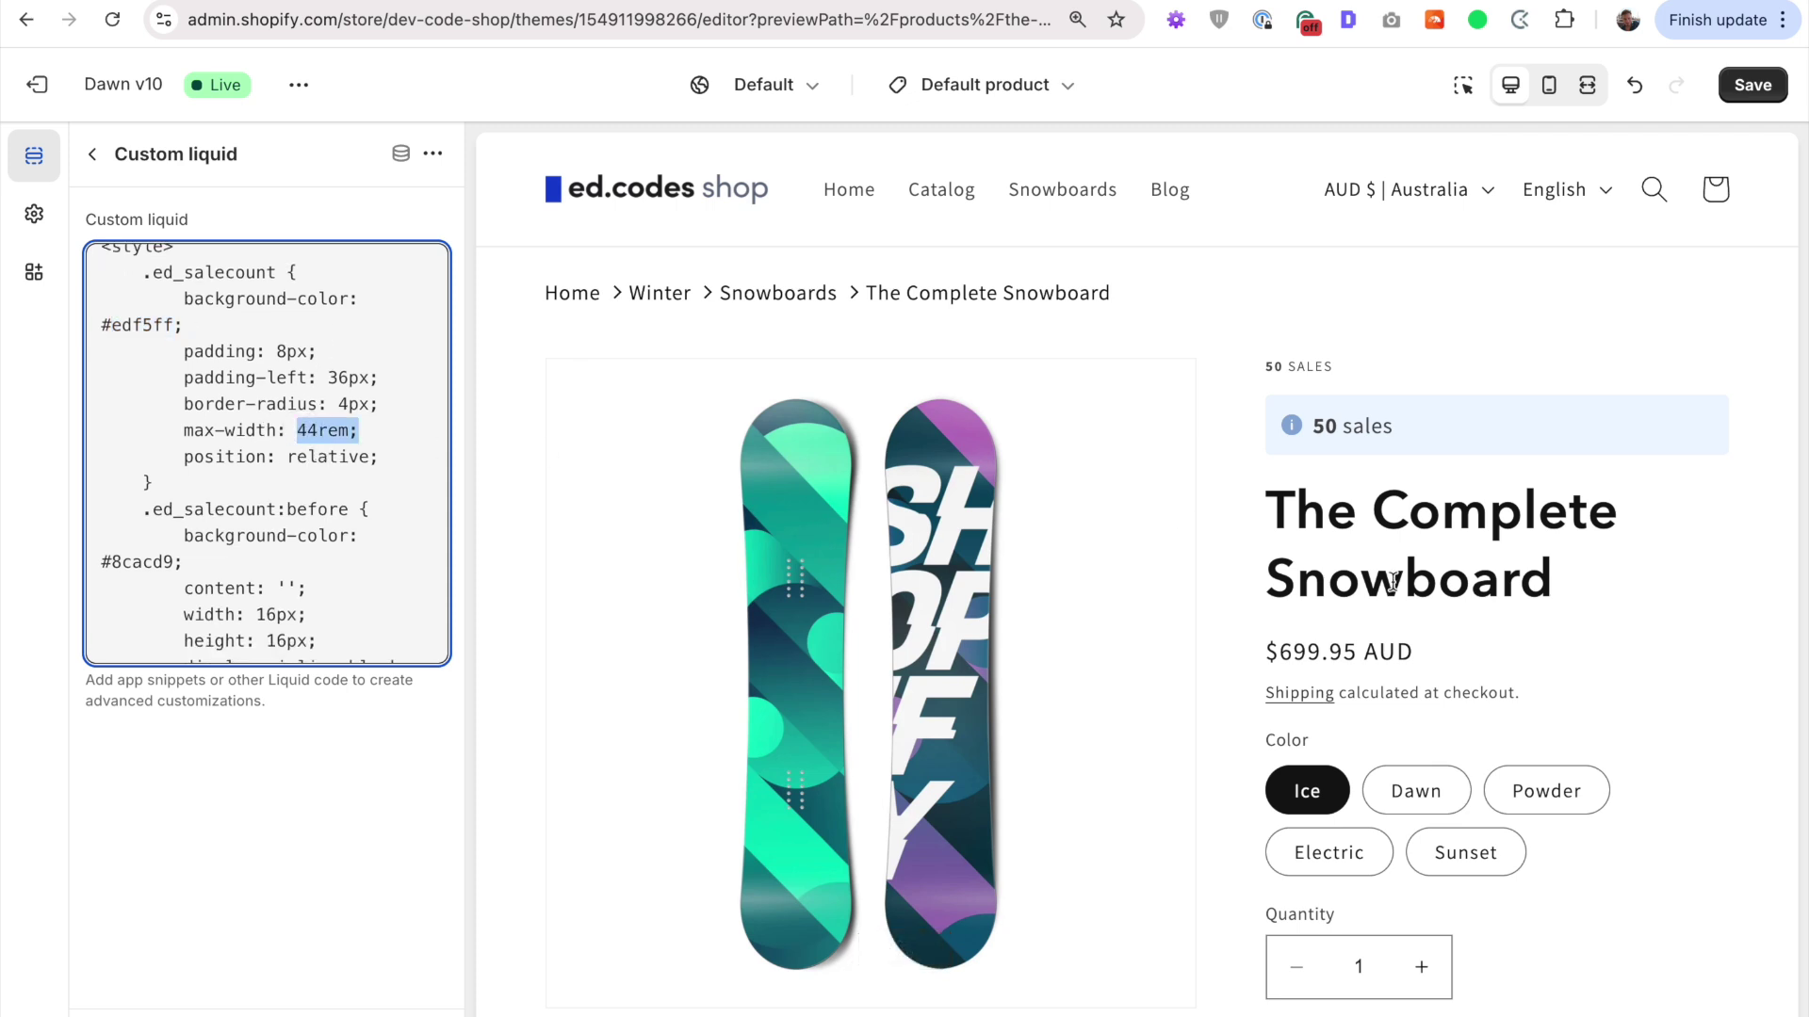
{"action": "scroll", "coordinate": [1393, 586], "scroll_direction": "down", "scroll_amount": 3}
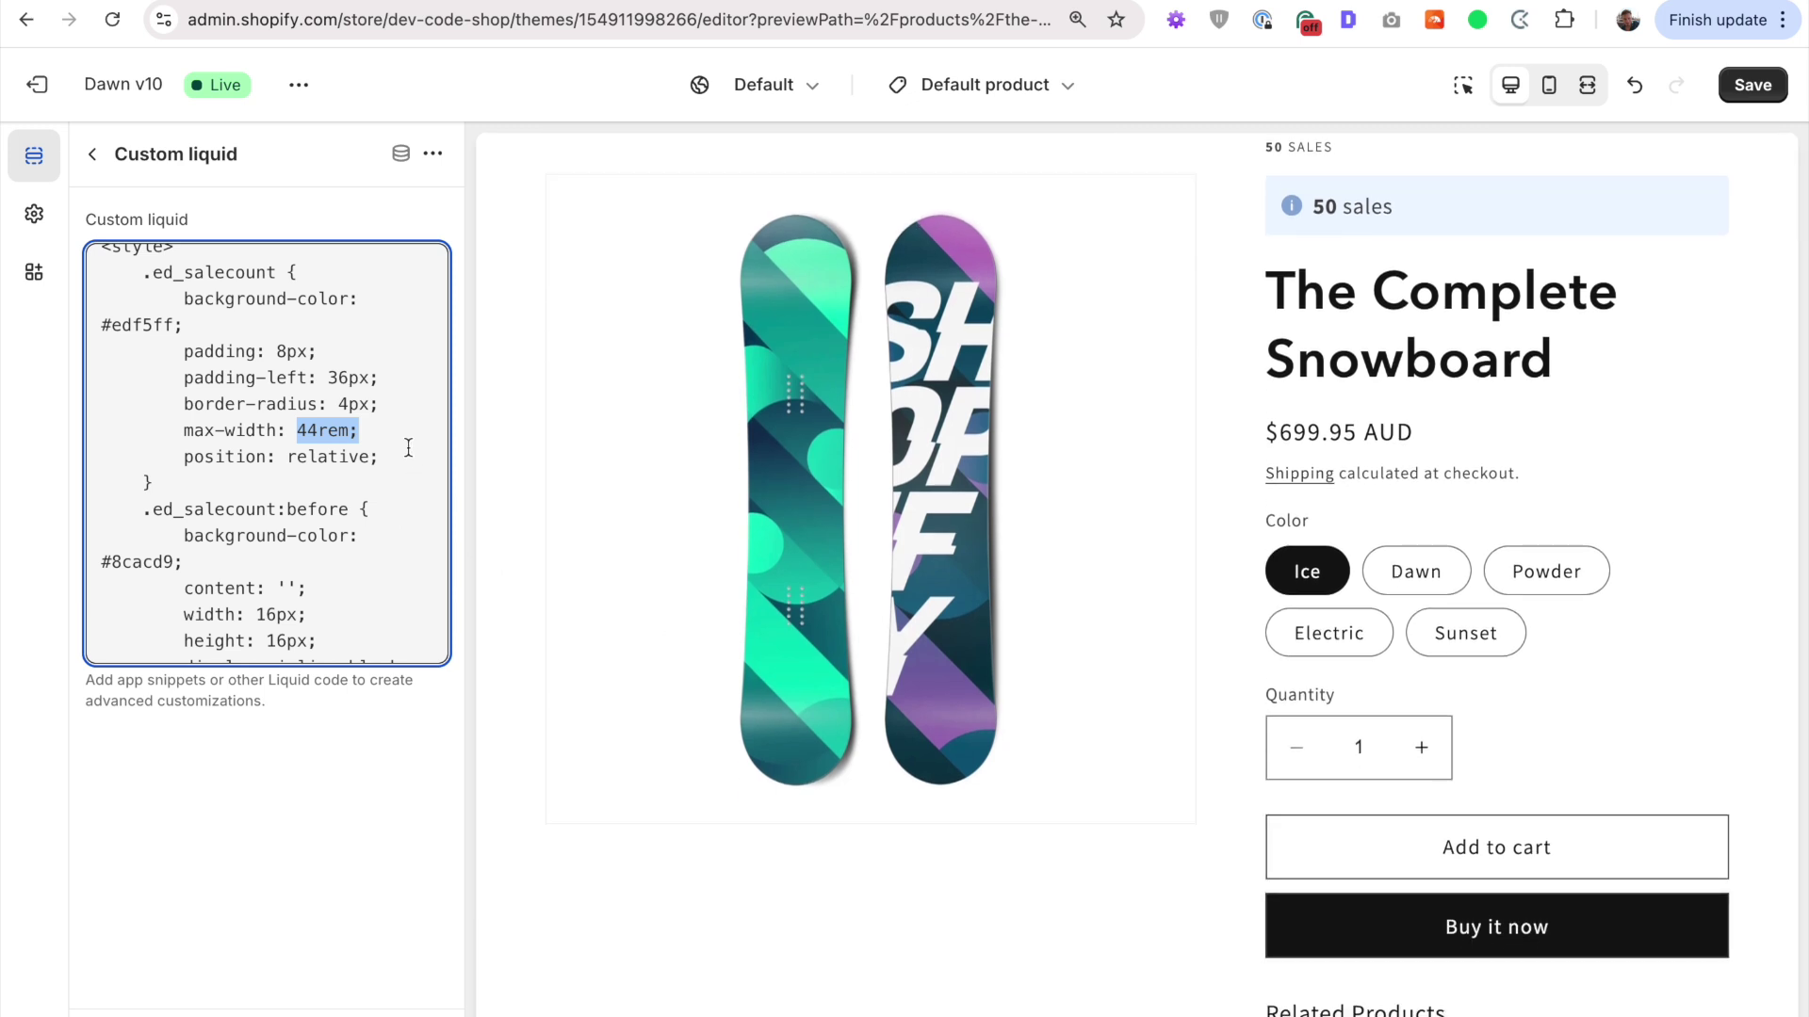
{"action": "left_click", "coordinate": [374, 435]}
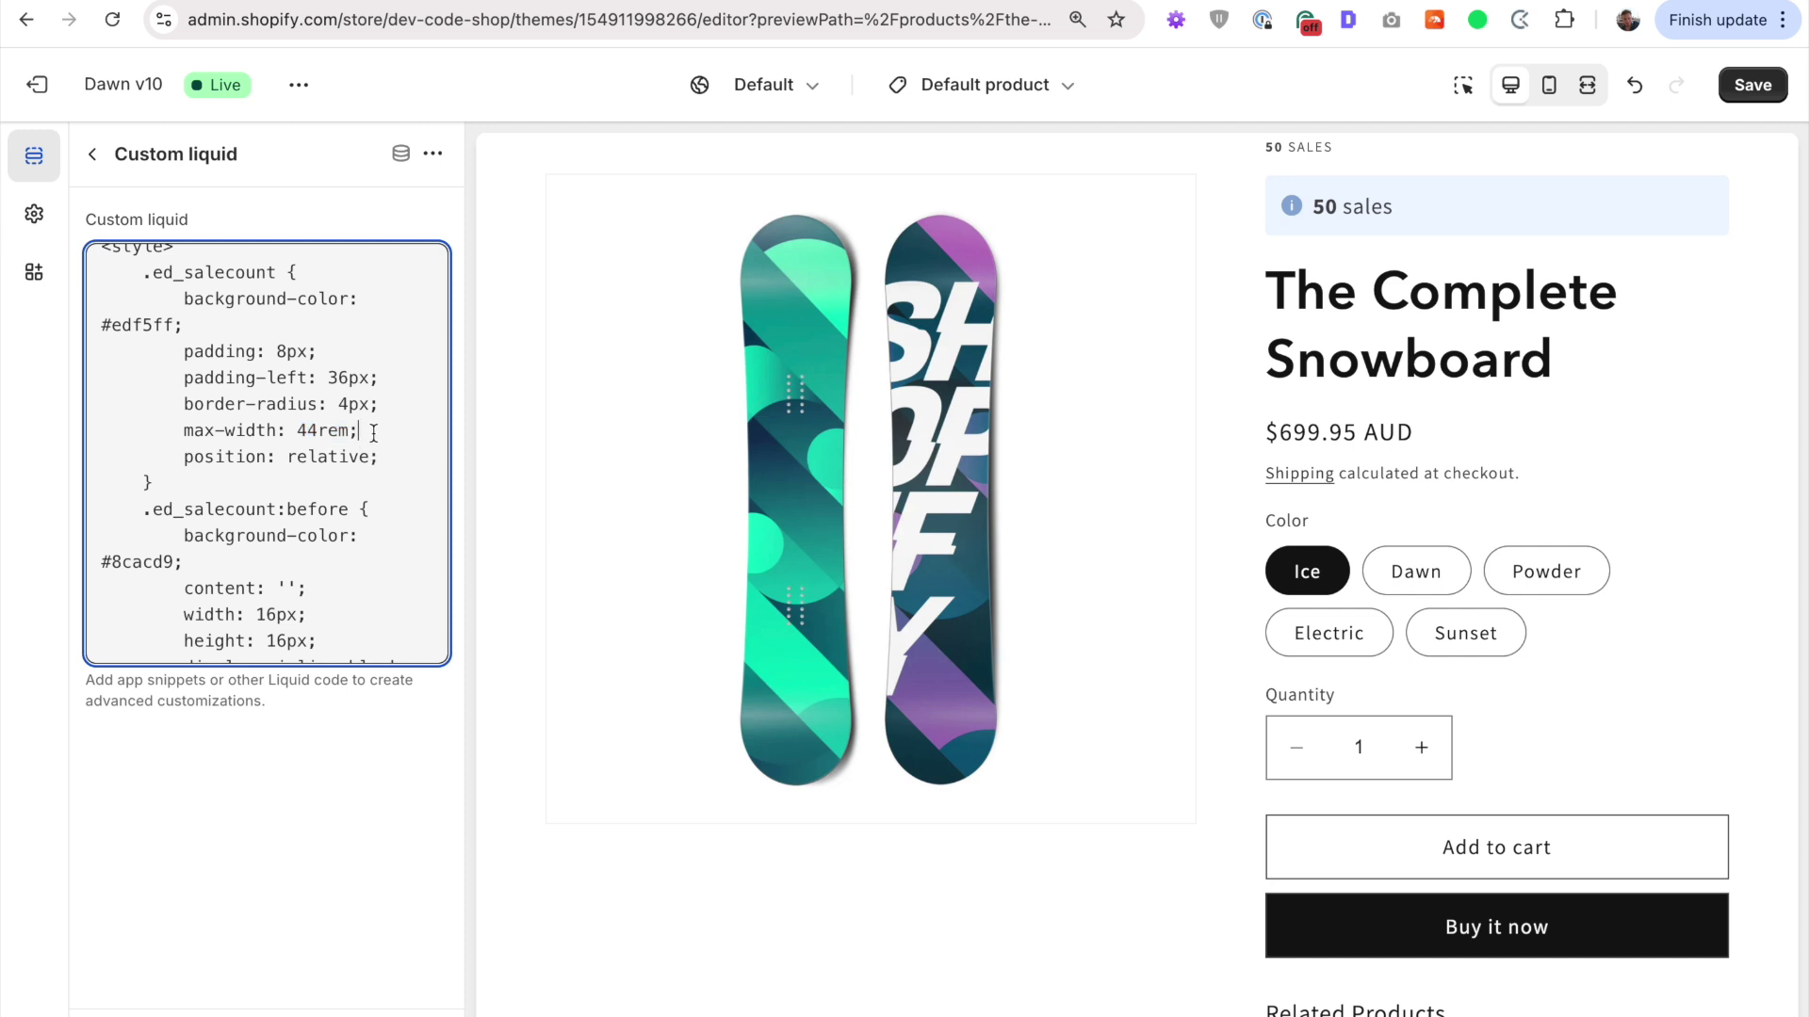
{"action": "key", "text": "alt+shift+Left"}
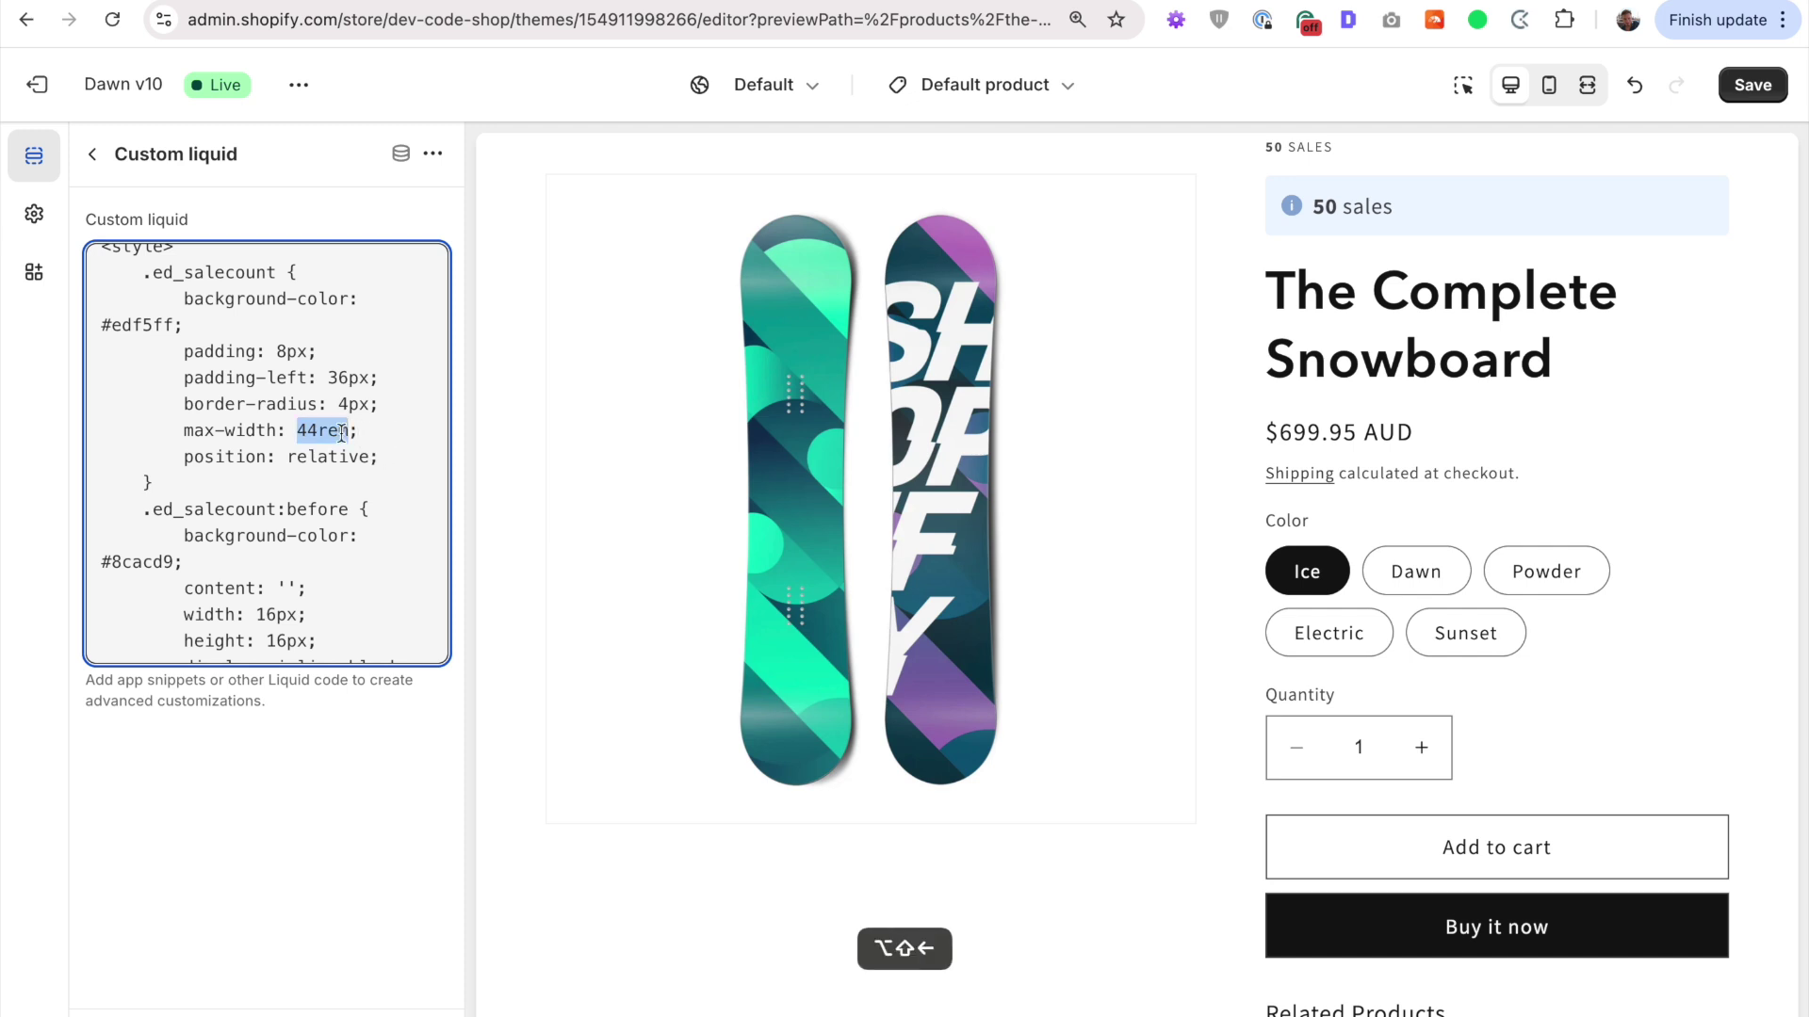
Step: Close the Custom liquid editor, save the theme, and highlight the 50 in the sales badge
{"action": "left_click", "coordinate": [1398, 285]}
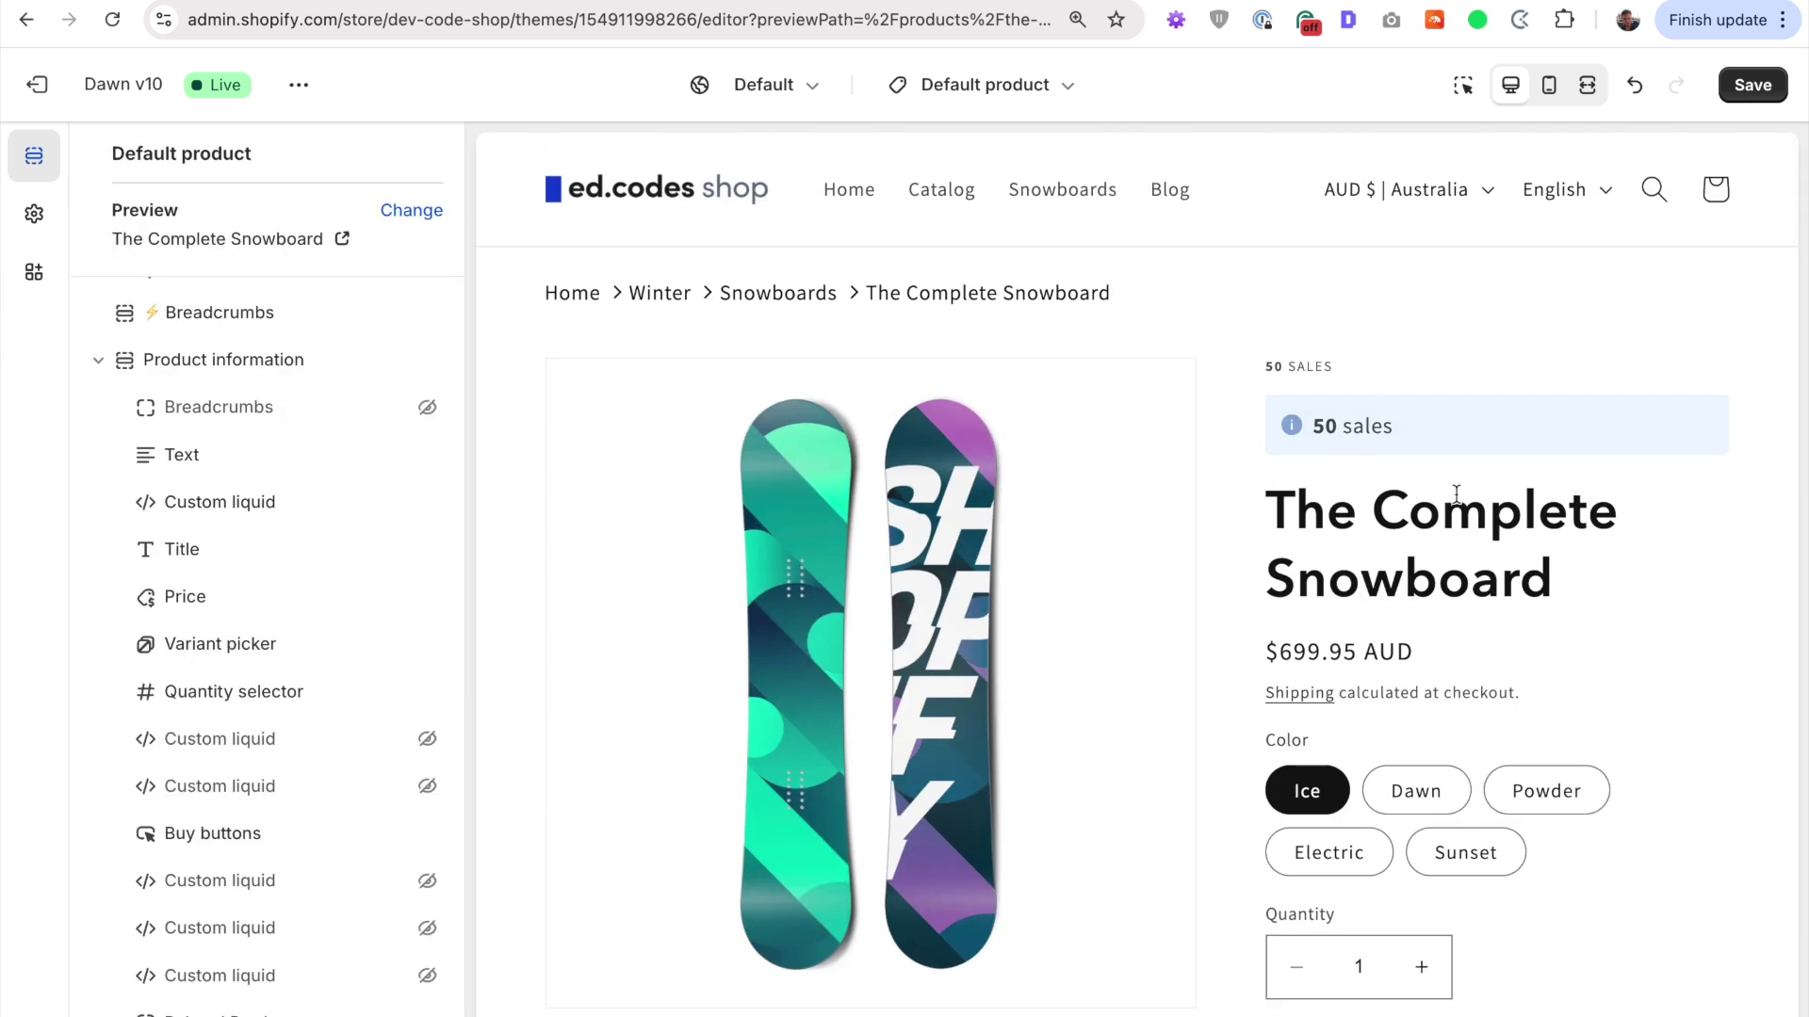
{"action": "left_click", "coordinate": [1436, 426]}
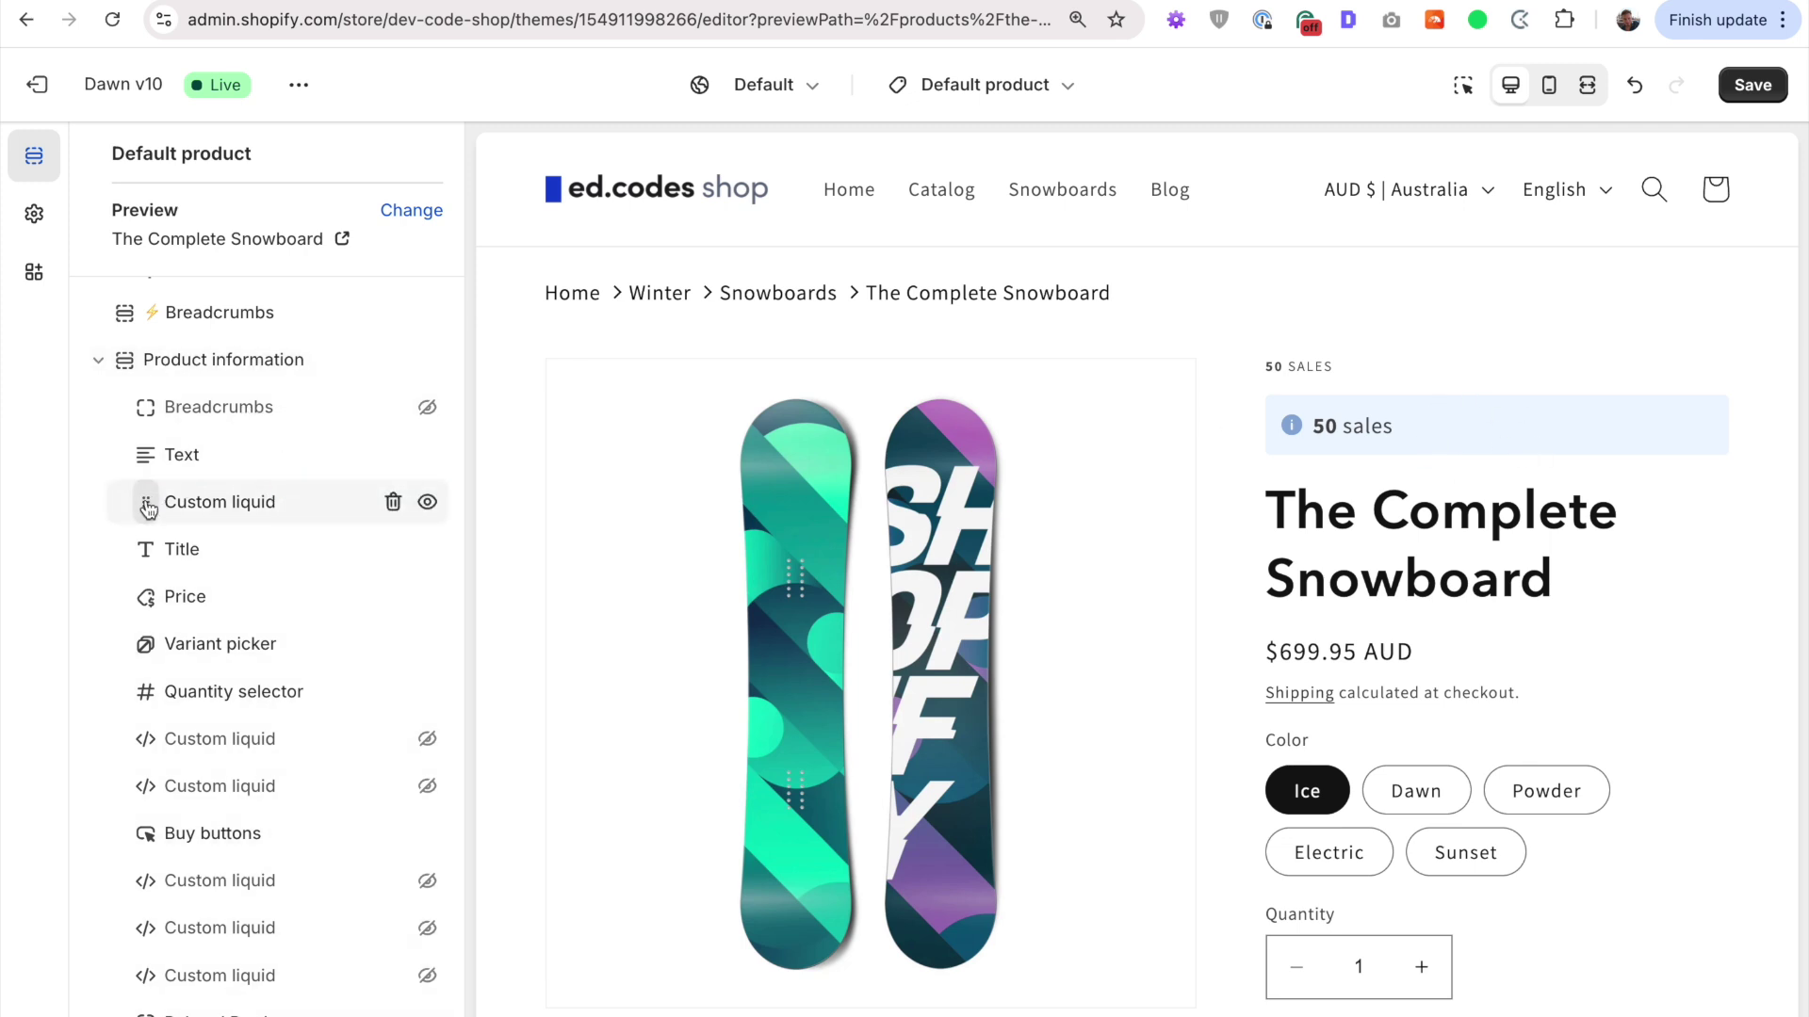
{"action": "left_click", "coordinate": [1783, 95]}
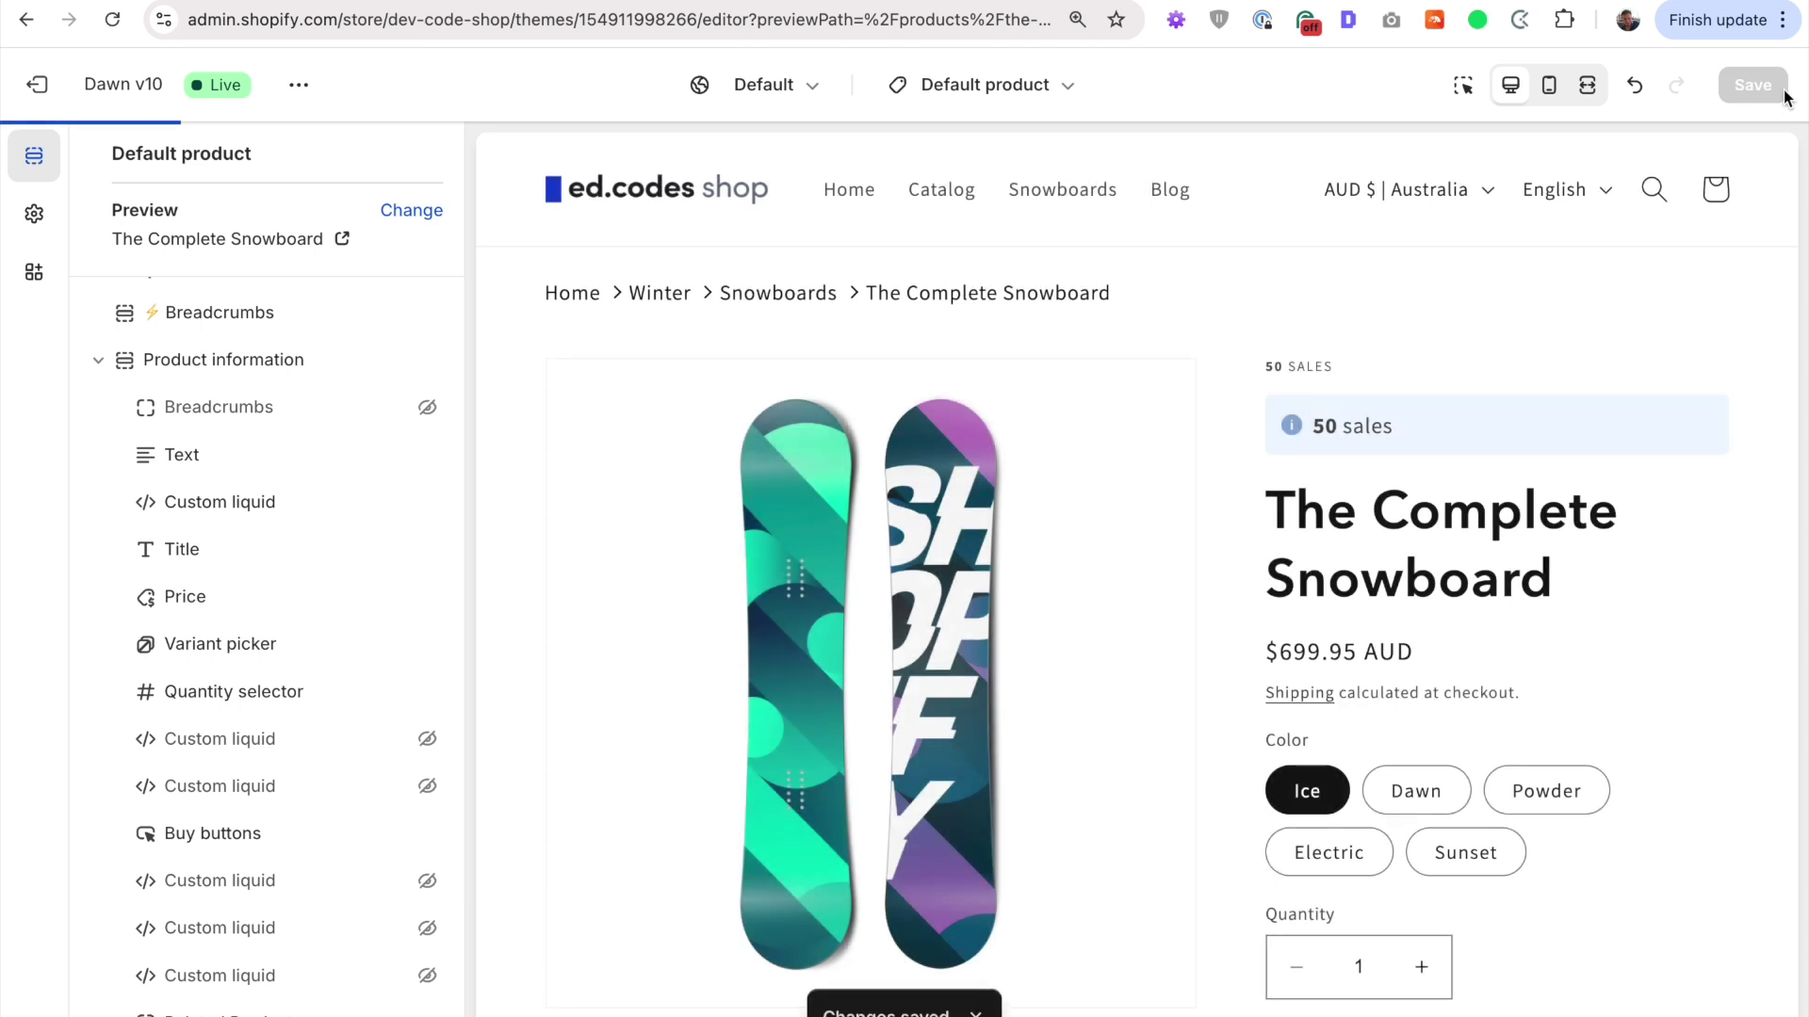
{"action": "left_click_drag", "start_coordinate": [1316, 426], "coordinate": [1329, 426]}
{"action": "double_click", "coordinate": [1329, 425]}
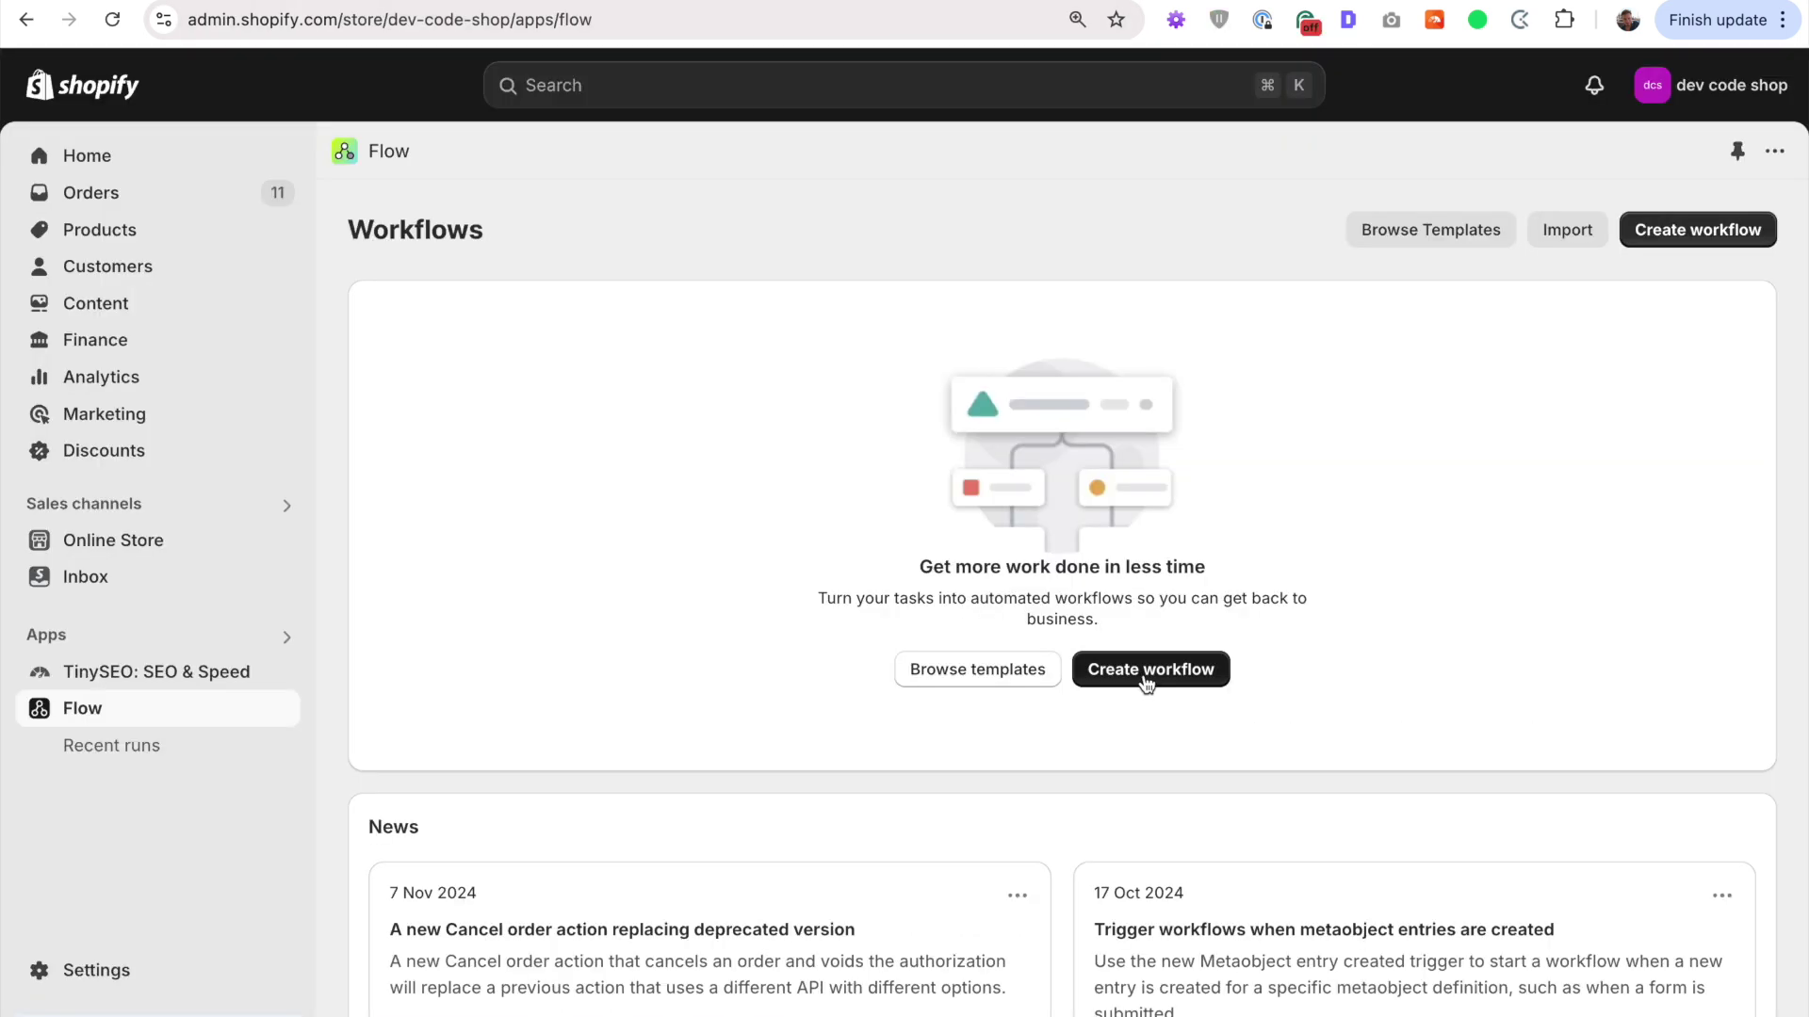
Step: Create a new Flow workflow with the Order created trigger
{"action": "left_click", "coordinate": [1147, 680]}
{"action": "left_click", "coordinate": [805, 788]}
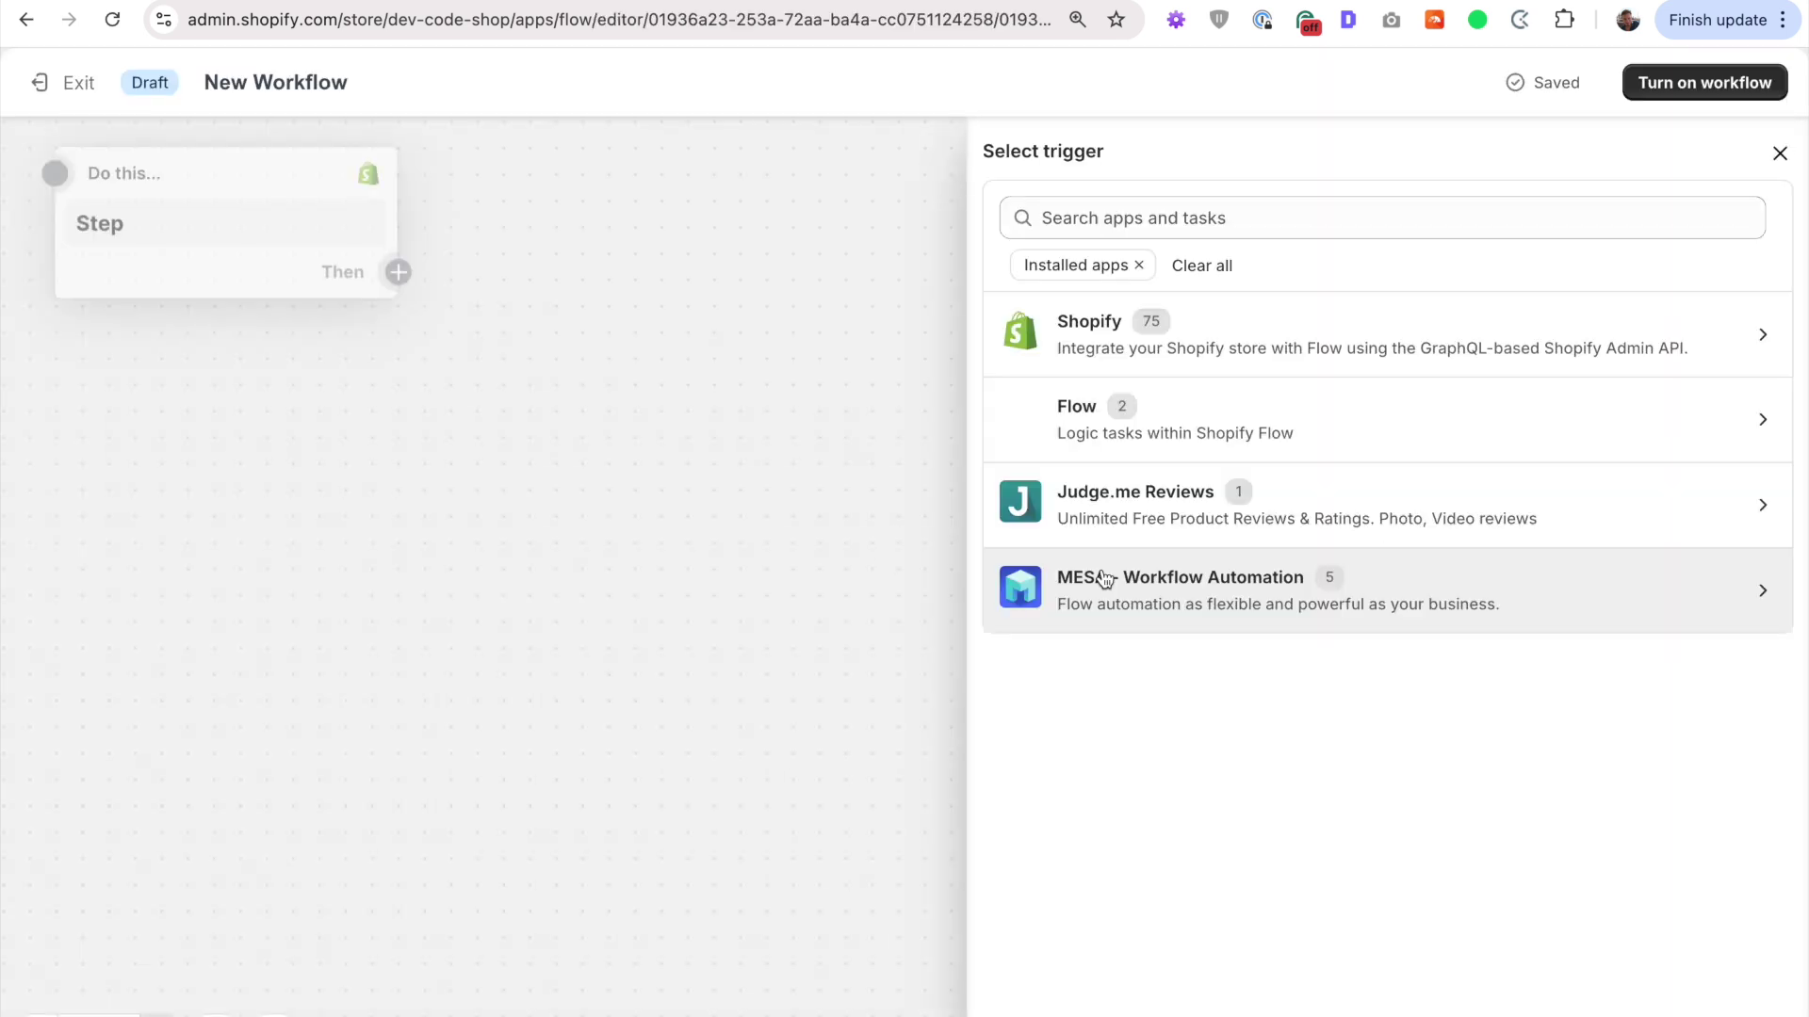
{"action": "left_click", "coordinate": [1172, 224]}
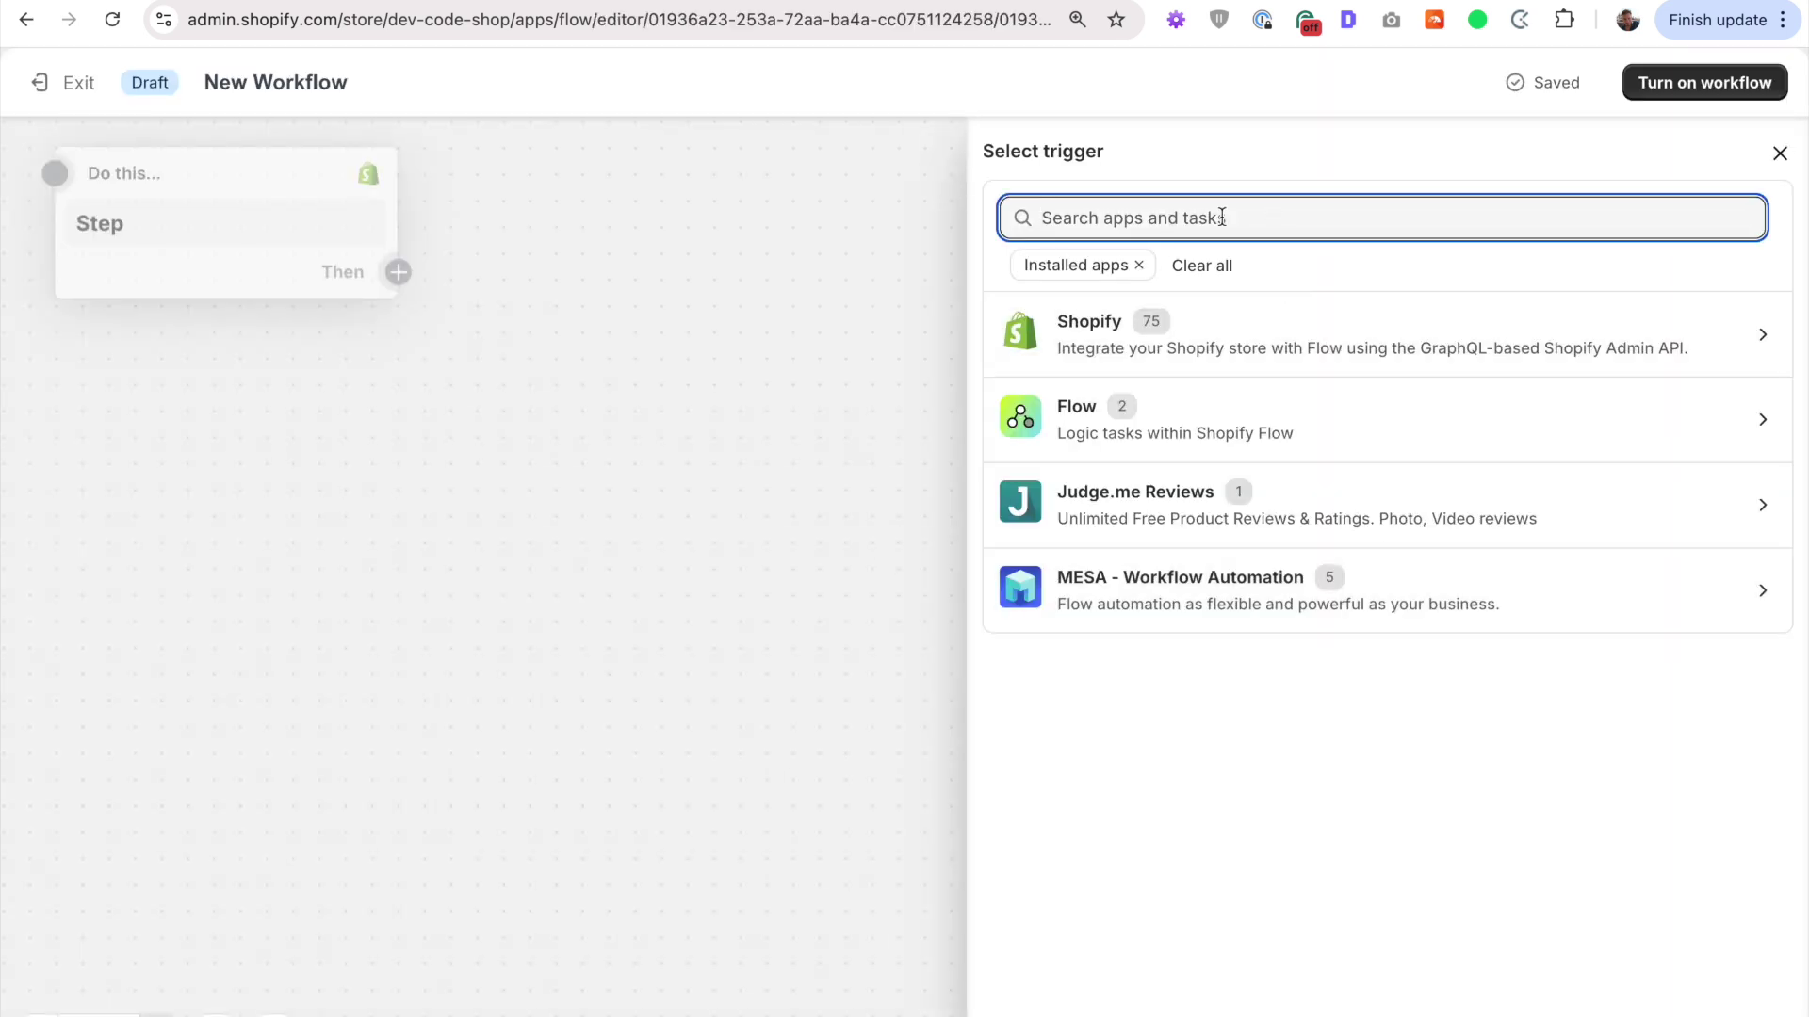
{"action": "type", "text": "Order"}
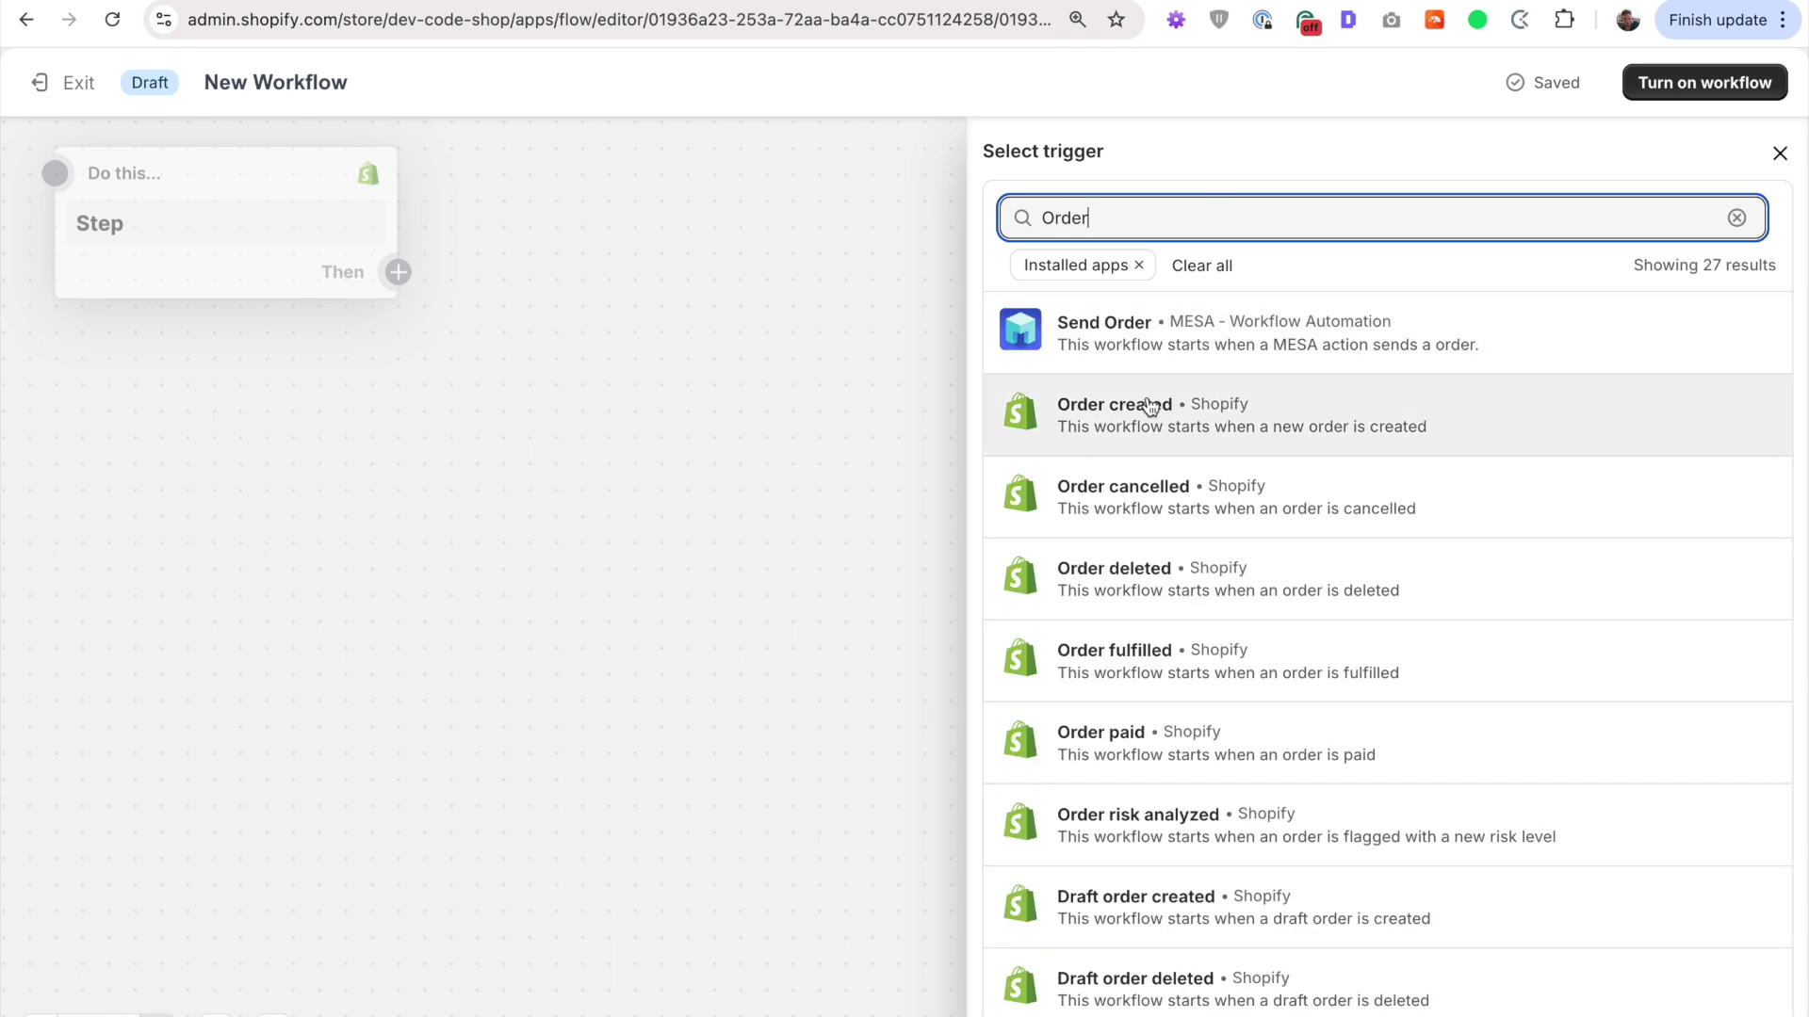
{"action": "left_click", "coordinate": [1300, 432]}
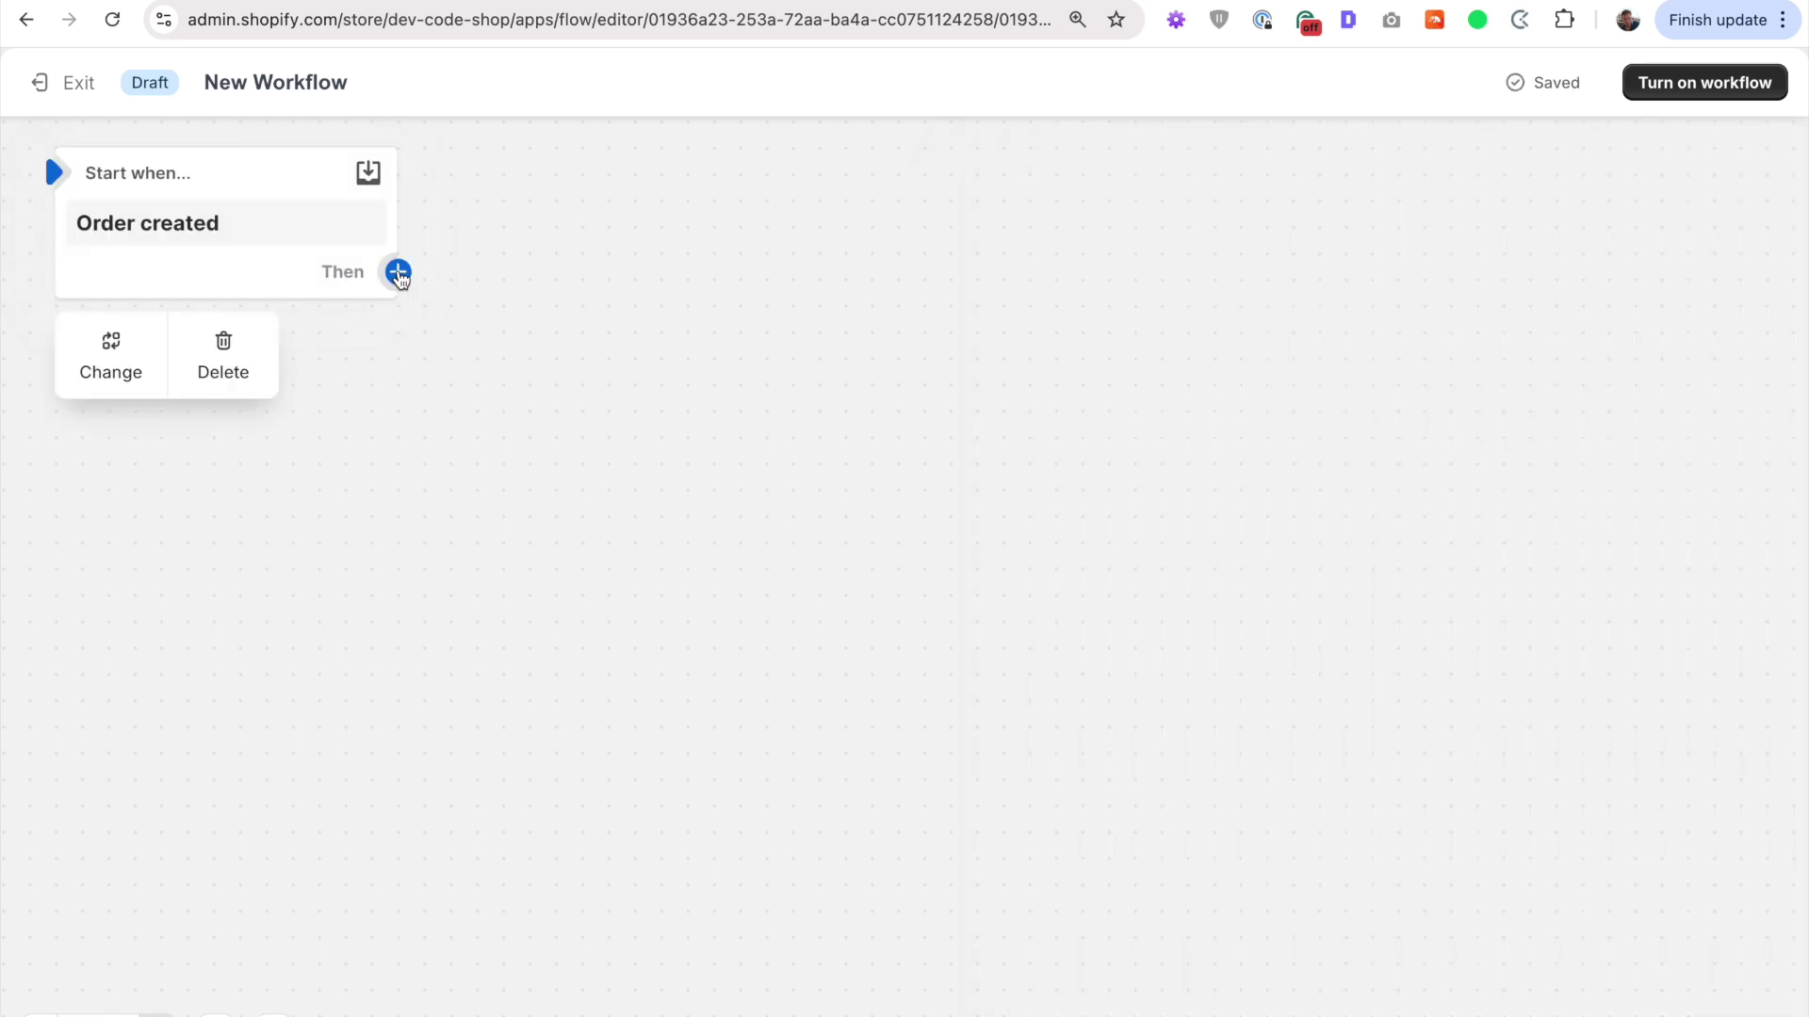
Step: Add an action step after the trigger and search the actions for 'foreach'
{"action": "left_click", "coordinate": [398, 273]}
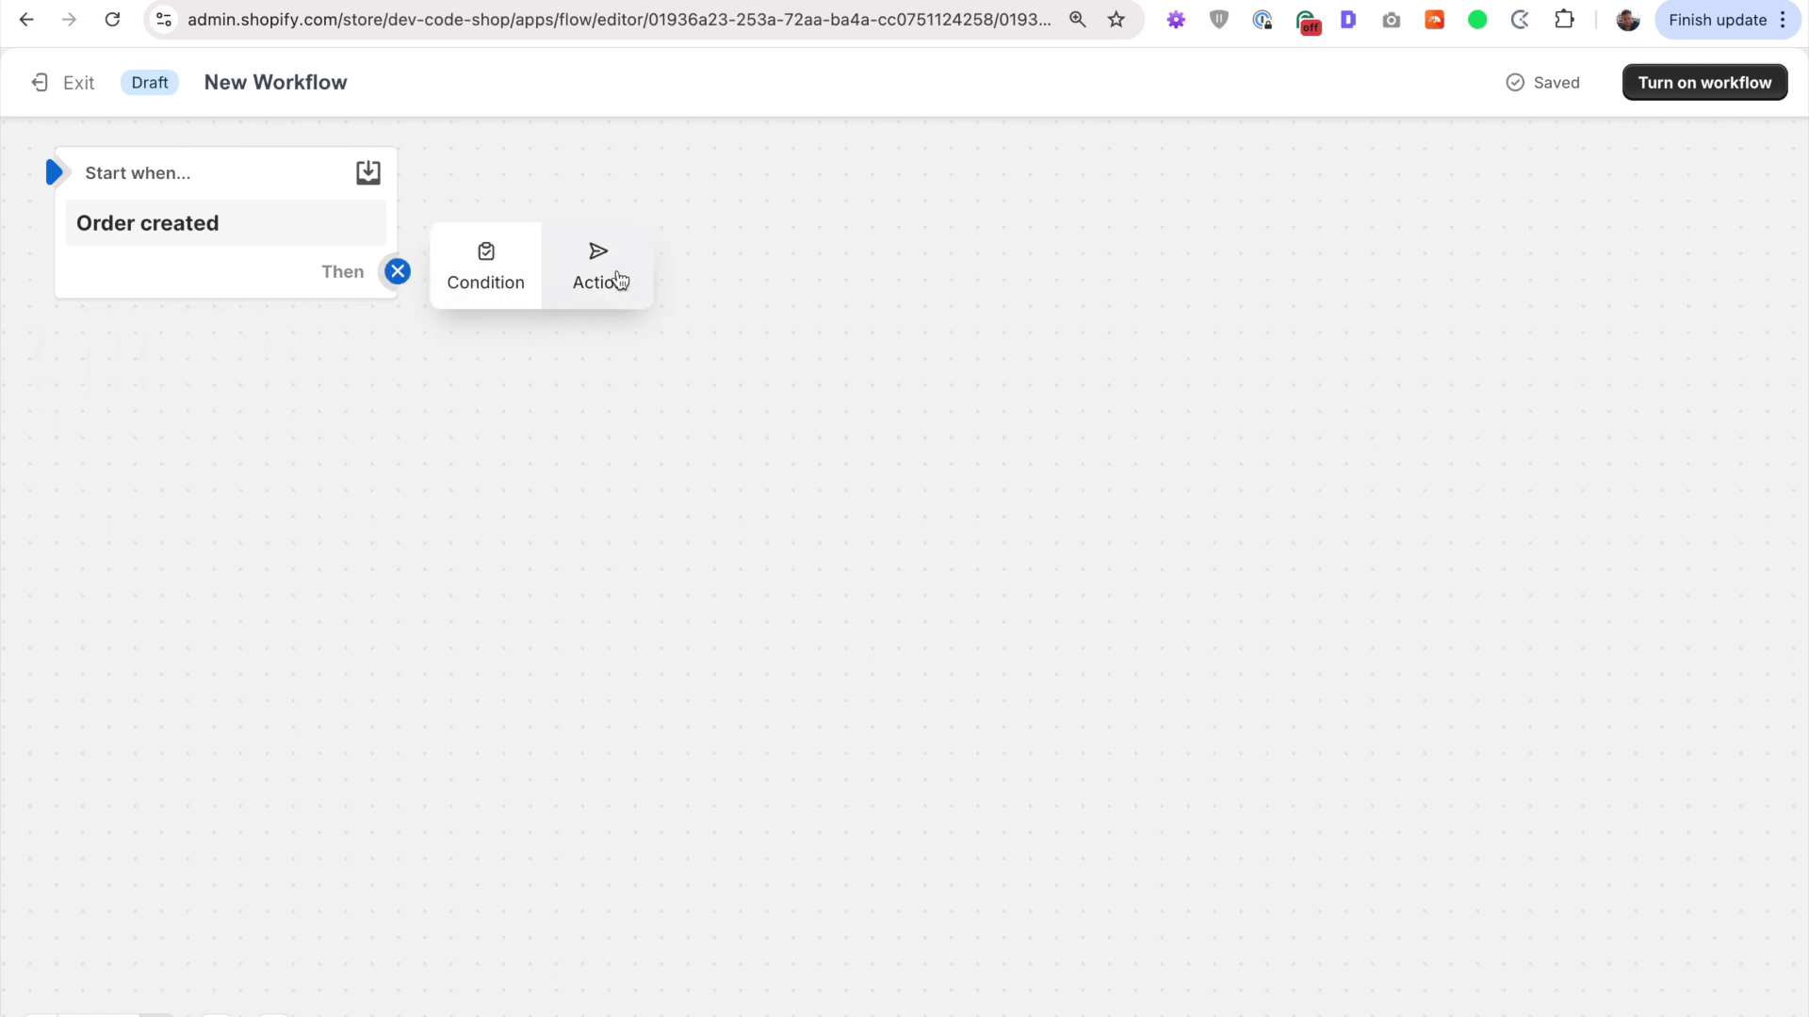
{"action": "left_click", "coordinate": [615, 281]}
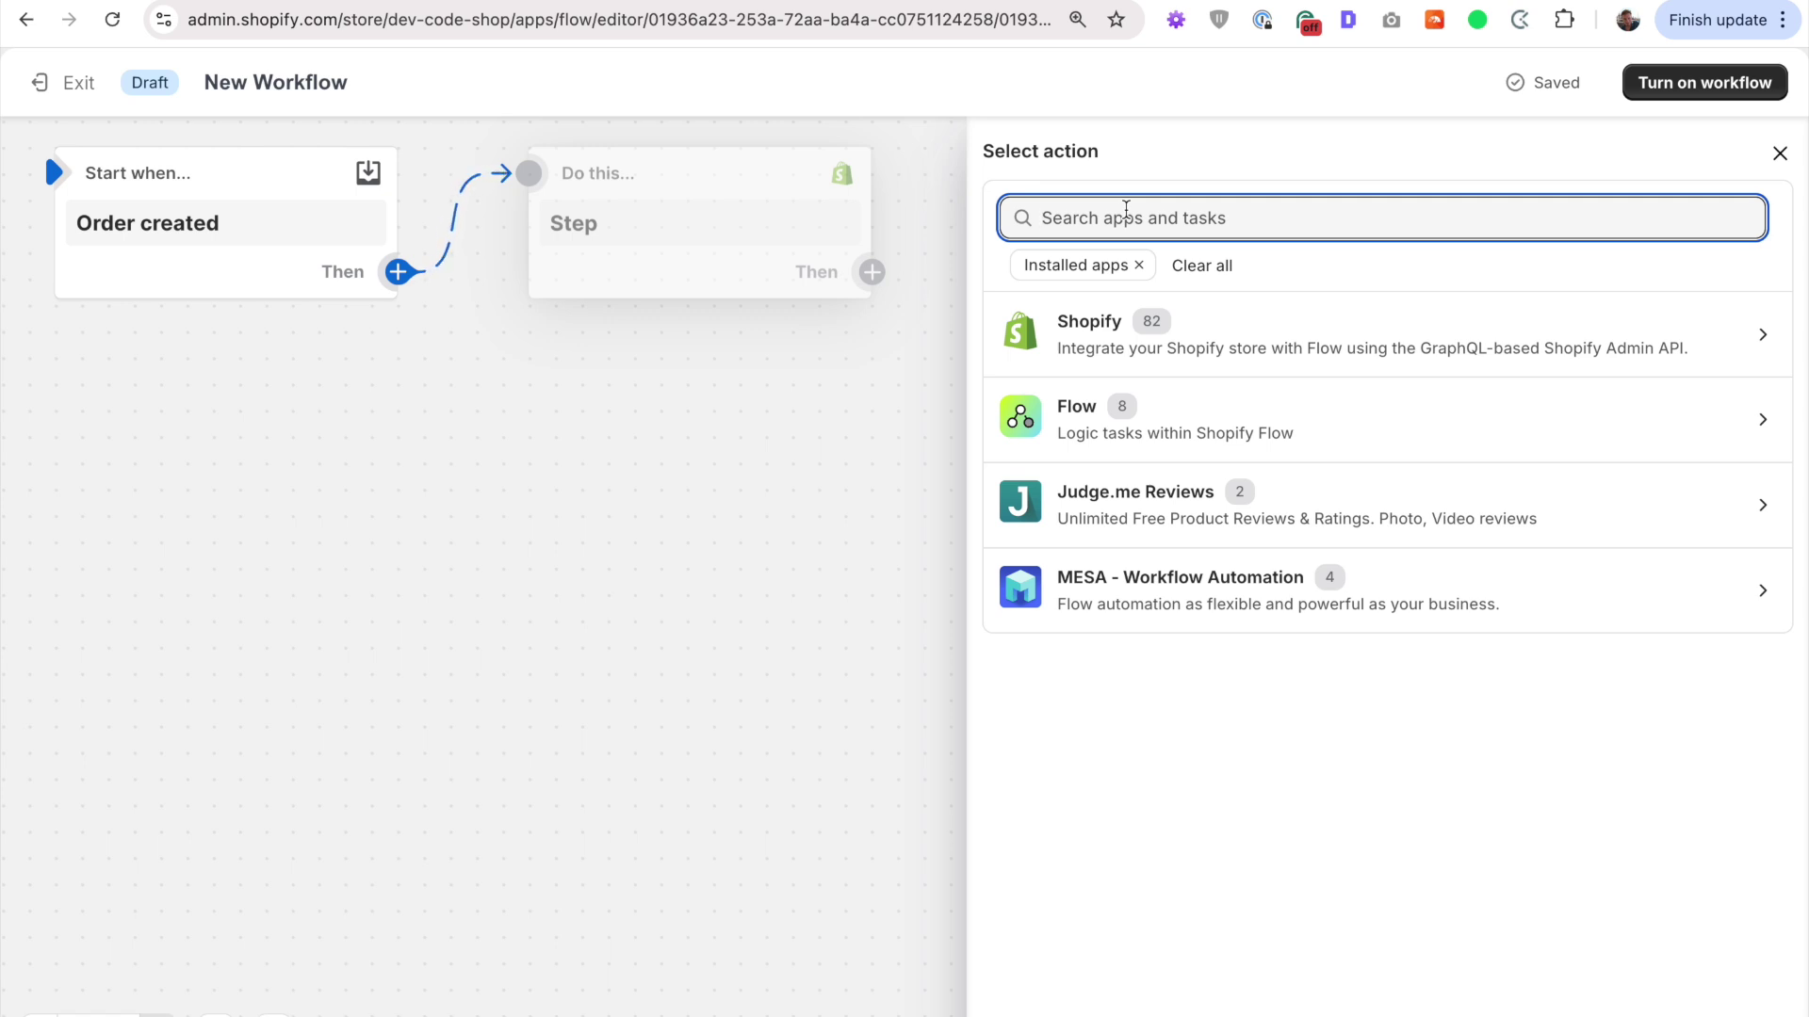
{"action": "type", "text": "for"}
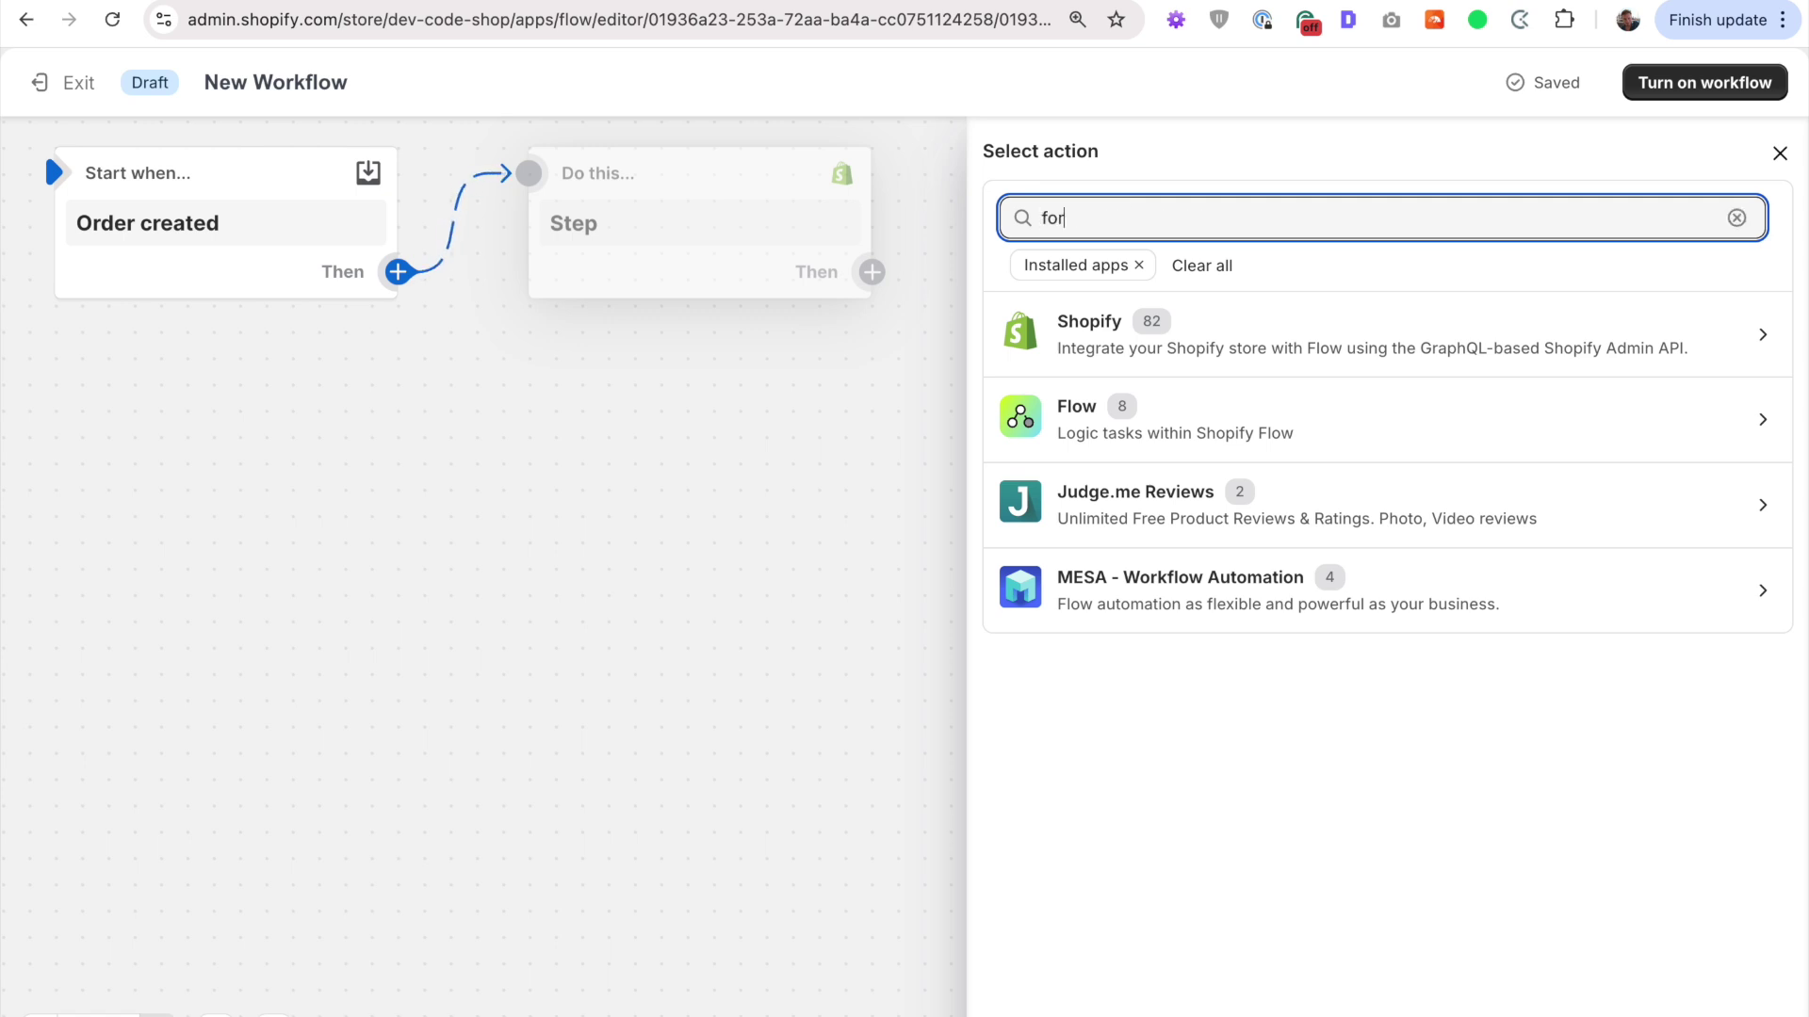
{"action": "type", "text": "each"}
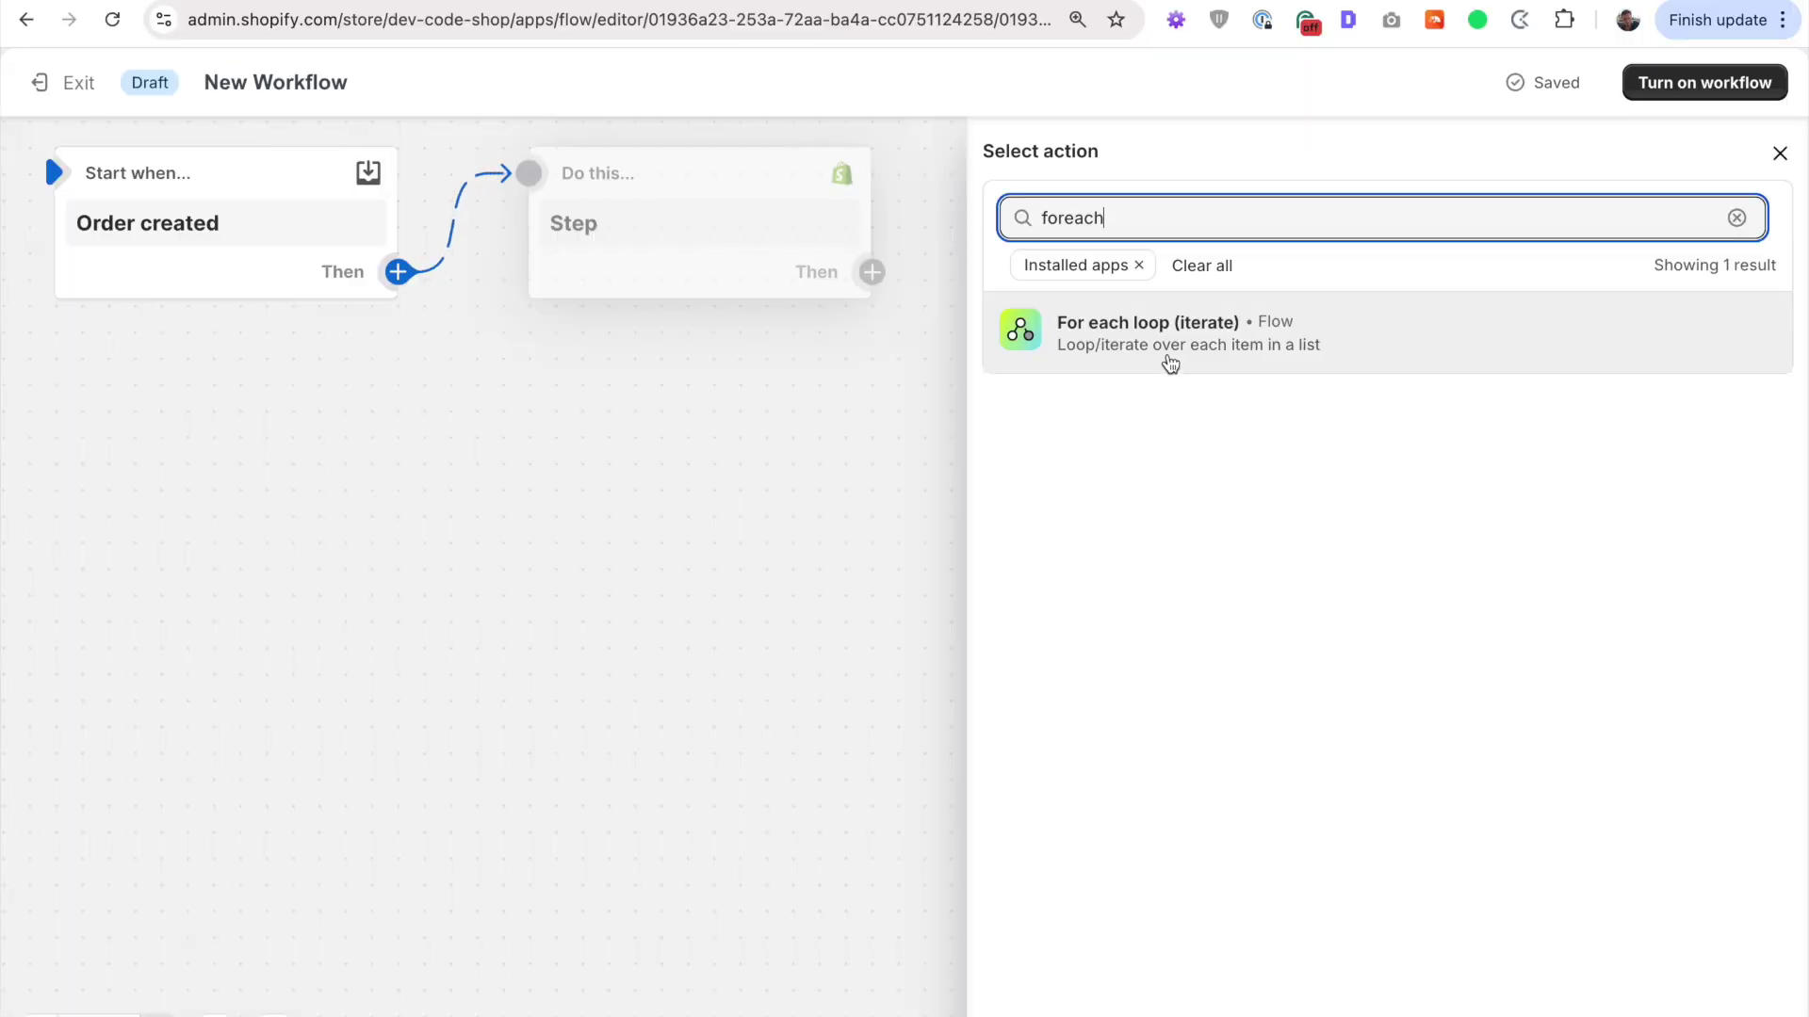
Step: Add a For each loop that iterates over the order's lineItems list
{"action": "left_click", "coordinate": [1170, 358]}
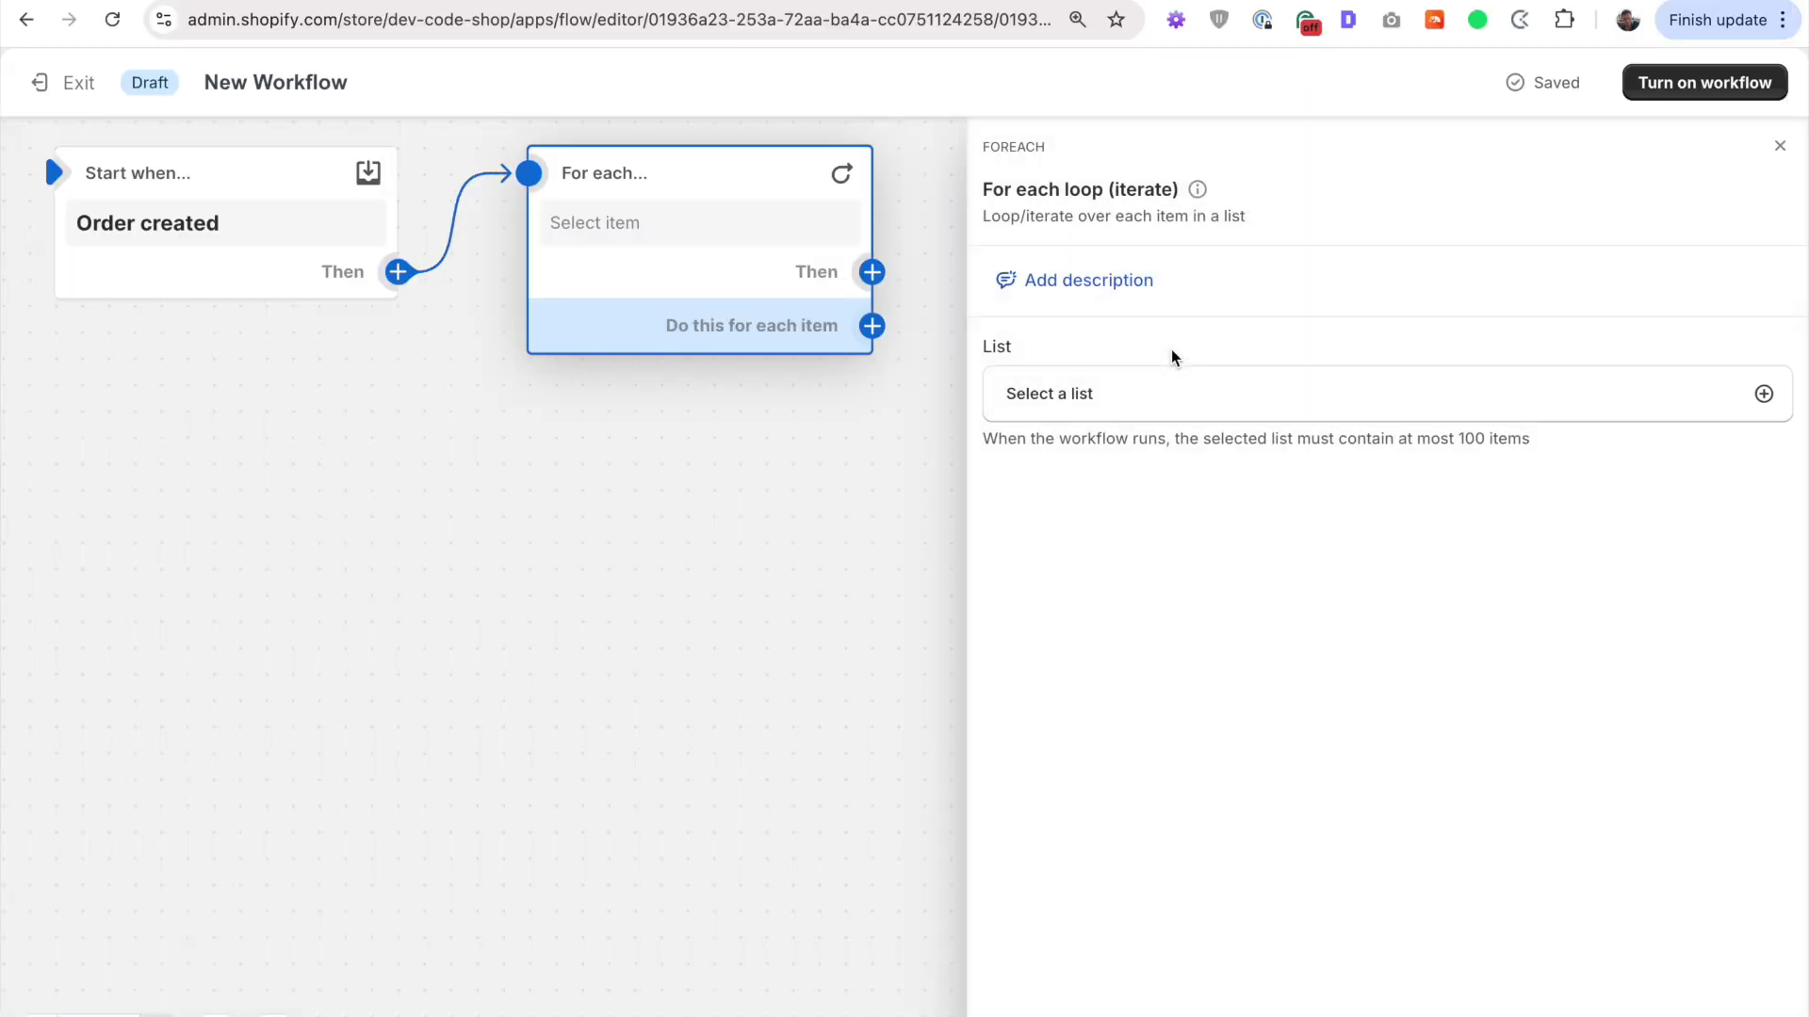
{"action": "mouse_move", "coordinate": [867, 341]}
{"action": "left_click", "coordinate": [1189, 394]}
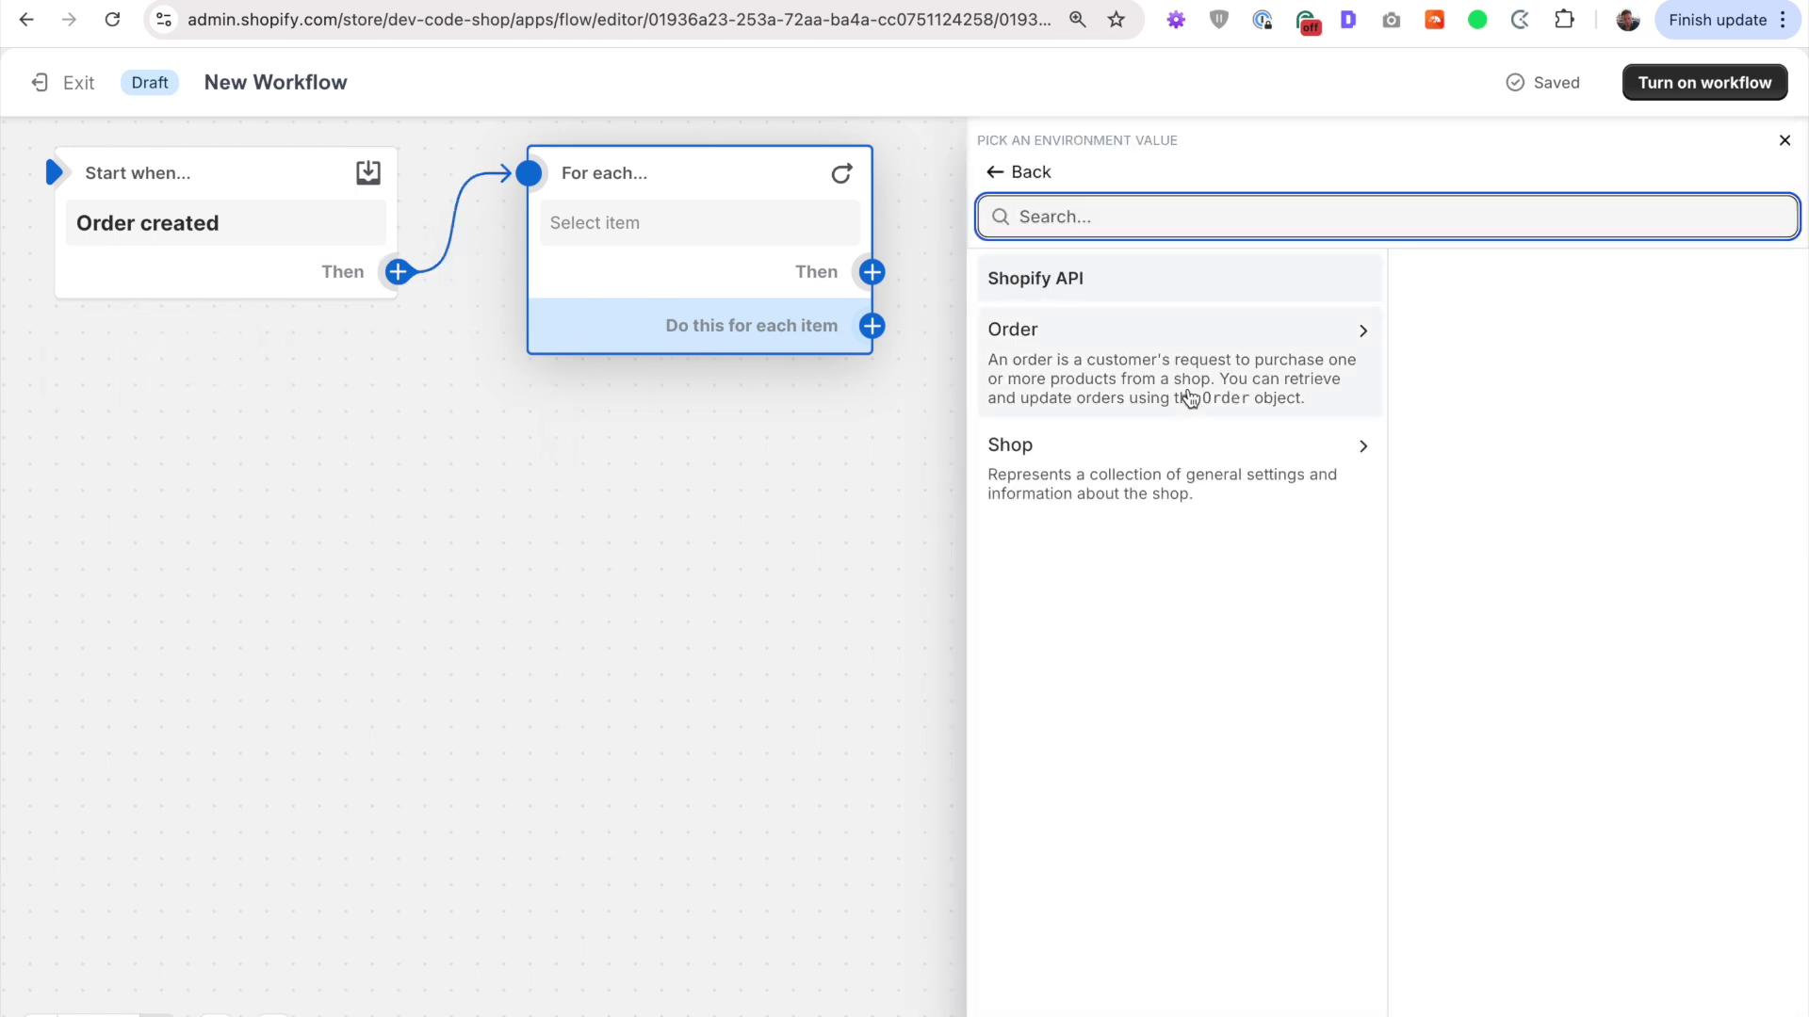
{"action": "left_click", "coordinate": [1189, 397]}
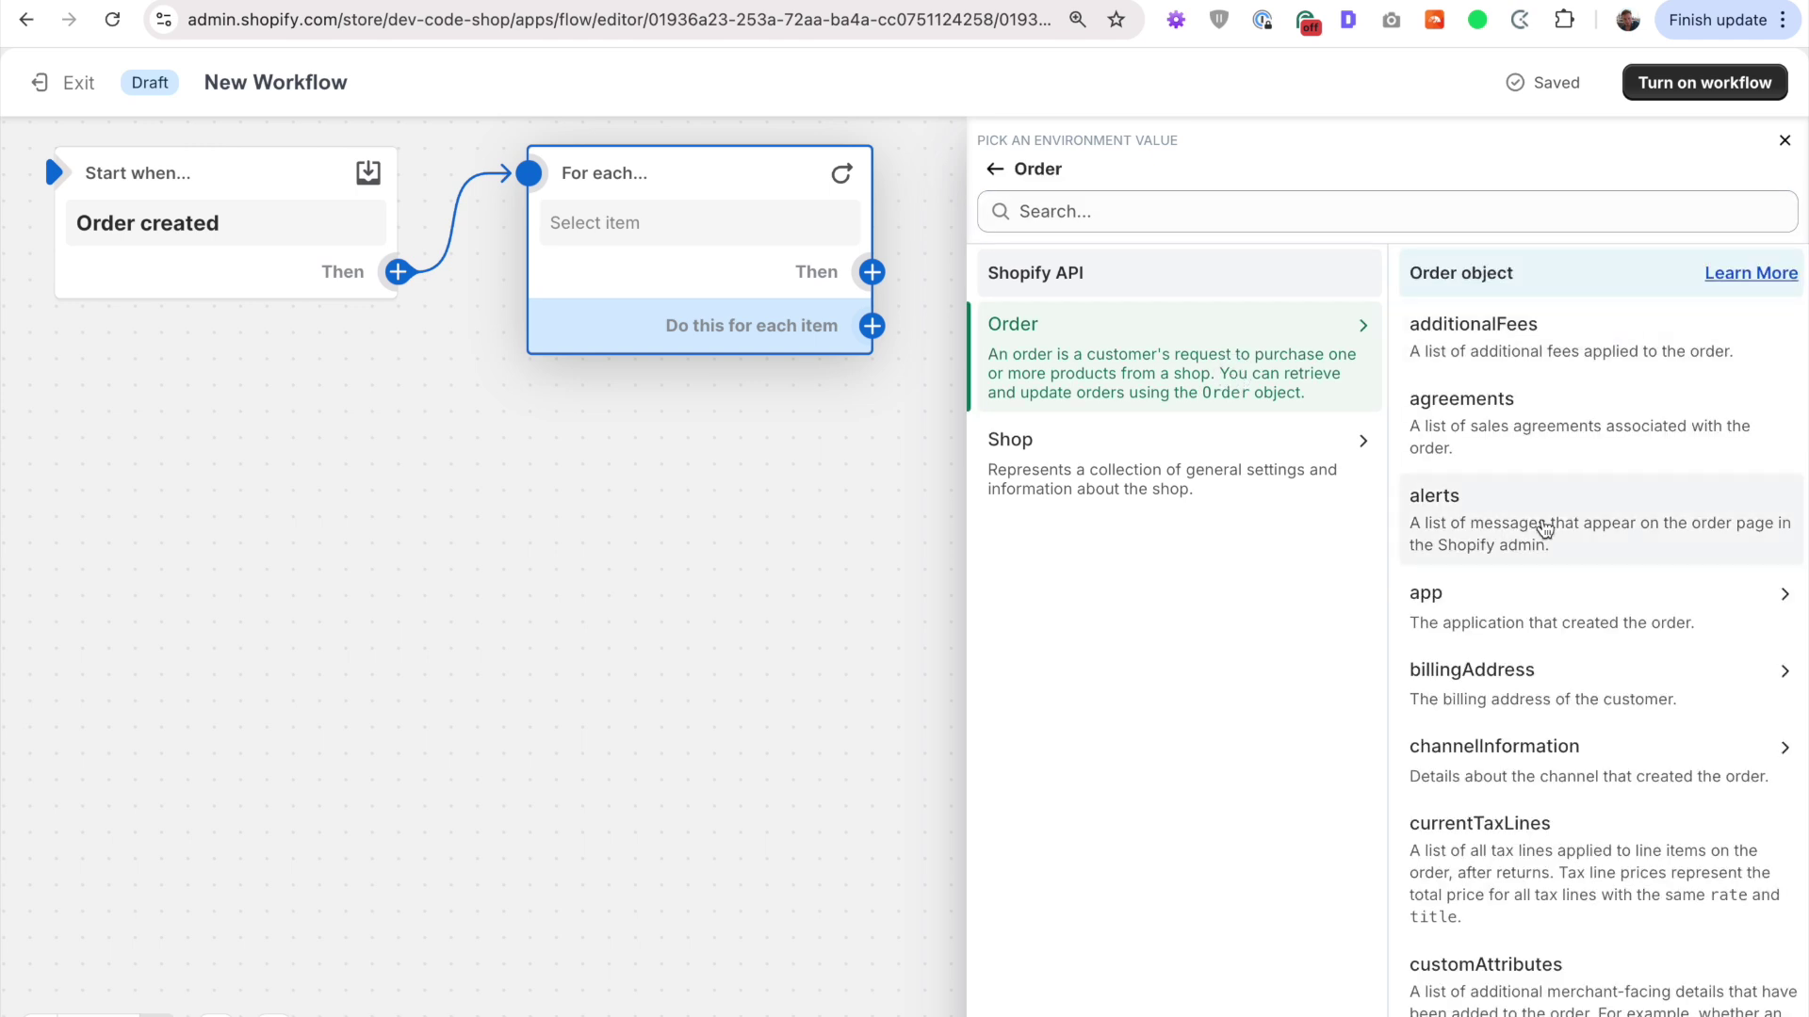
{"action": "scroll", "coordinate": [1545, 530], "scroll_direction": "down", "scroll_amount": 6}
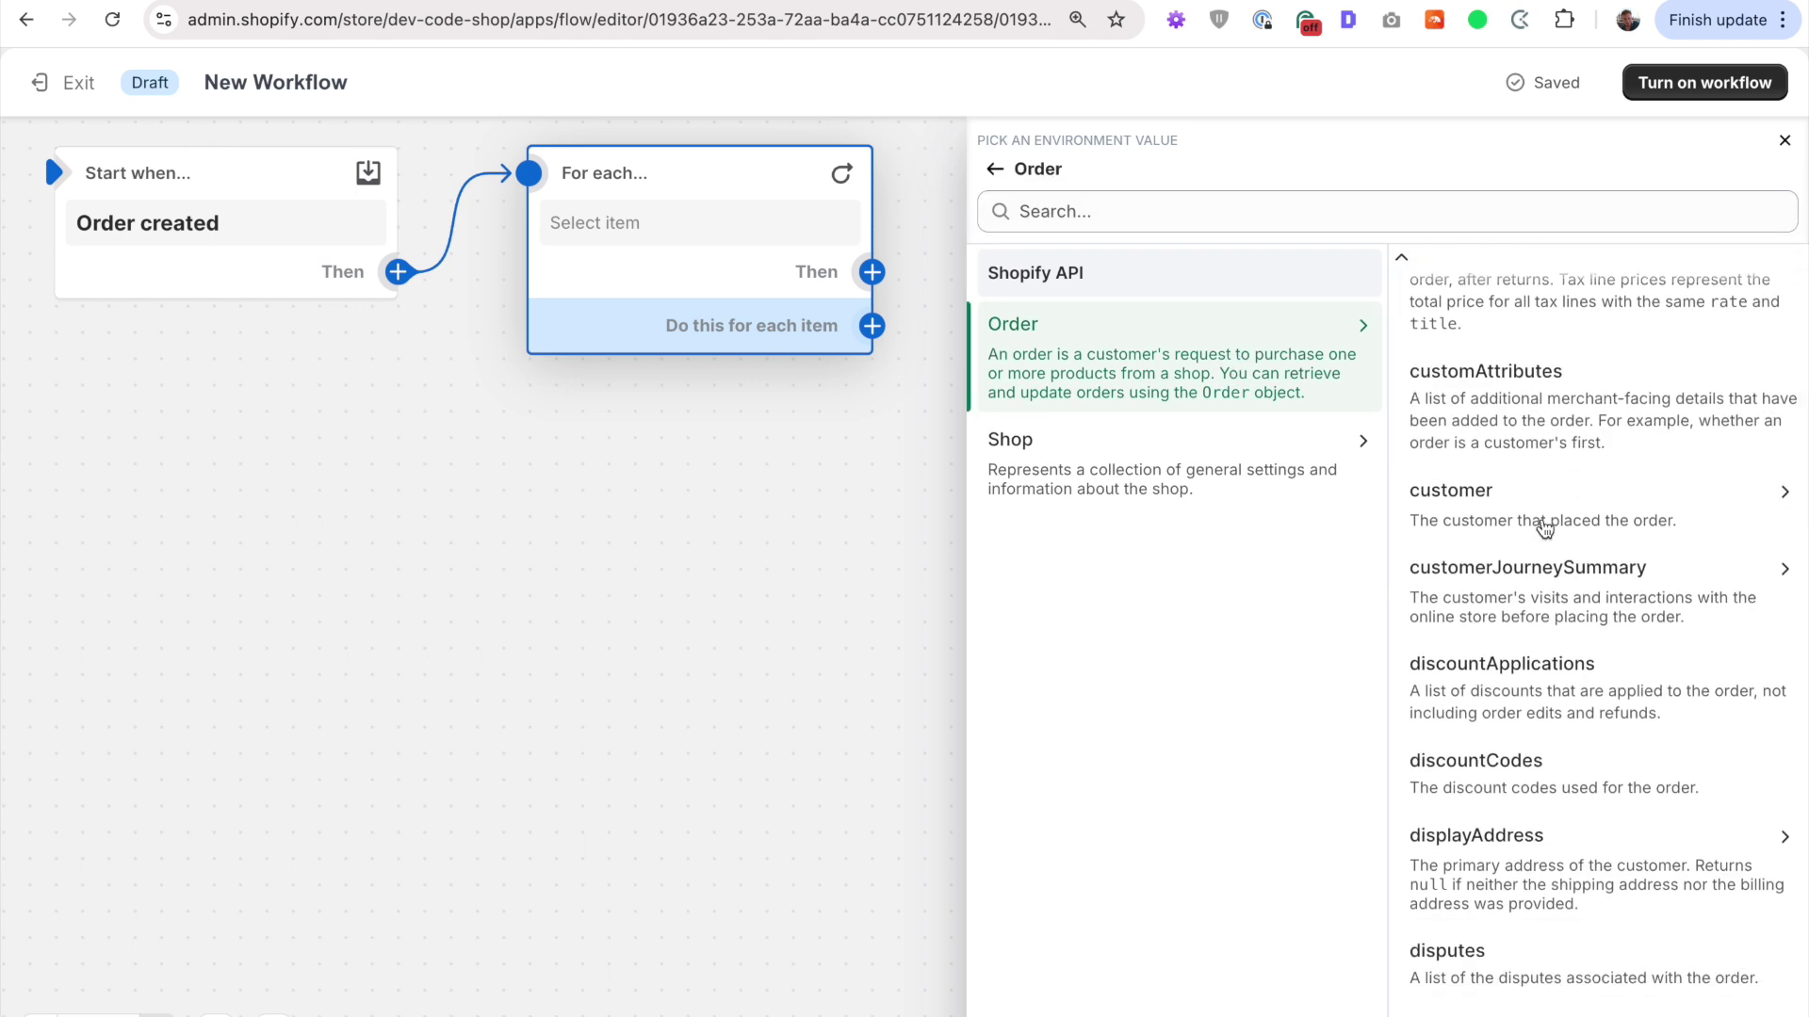
{"action": "scroll", "coordinate": [1545, 529], "scroll_direction": "down", "scroll_amount": 10}
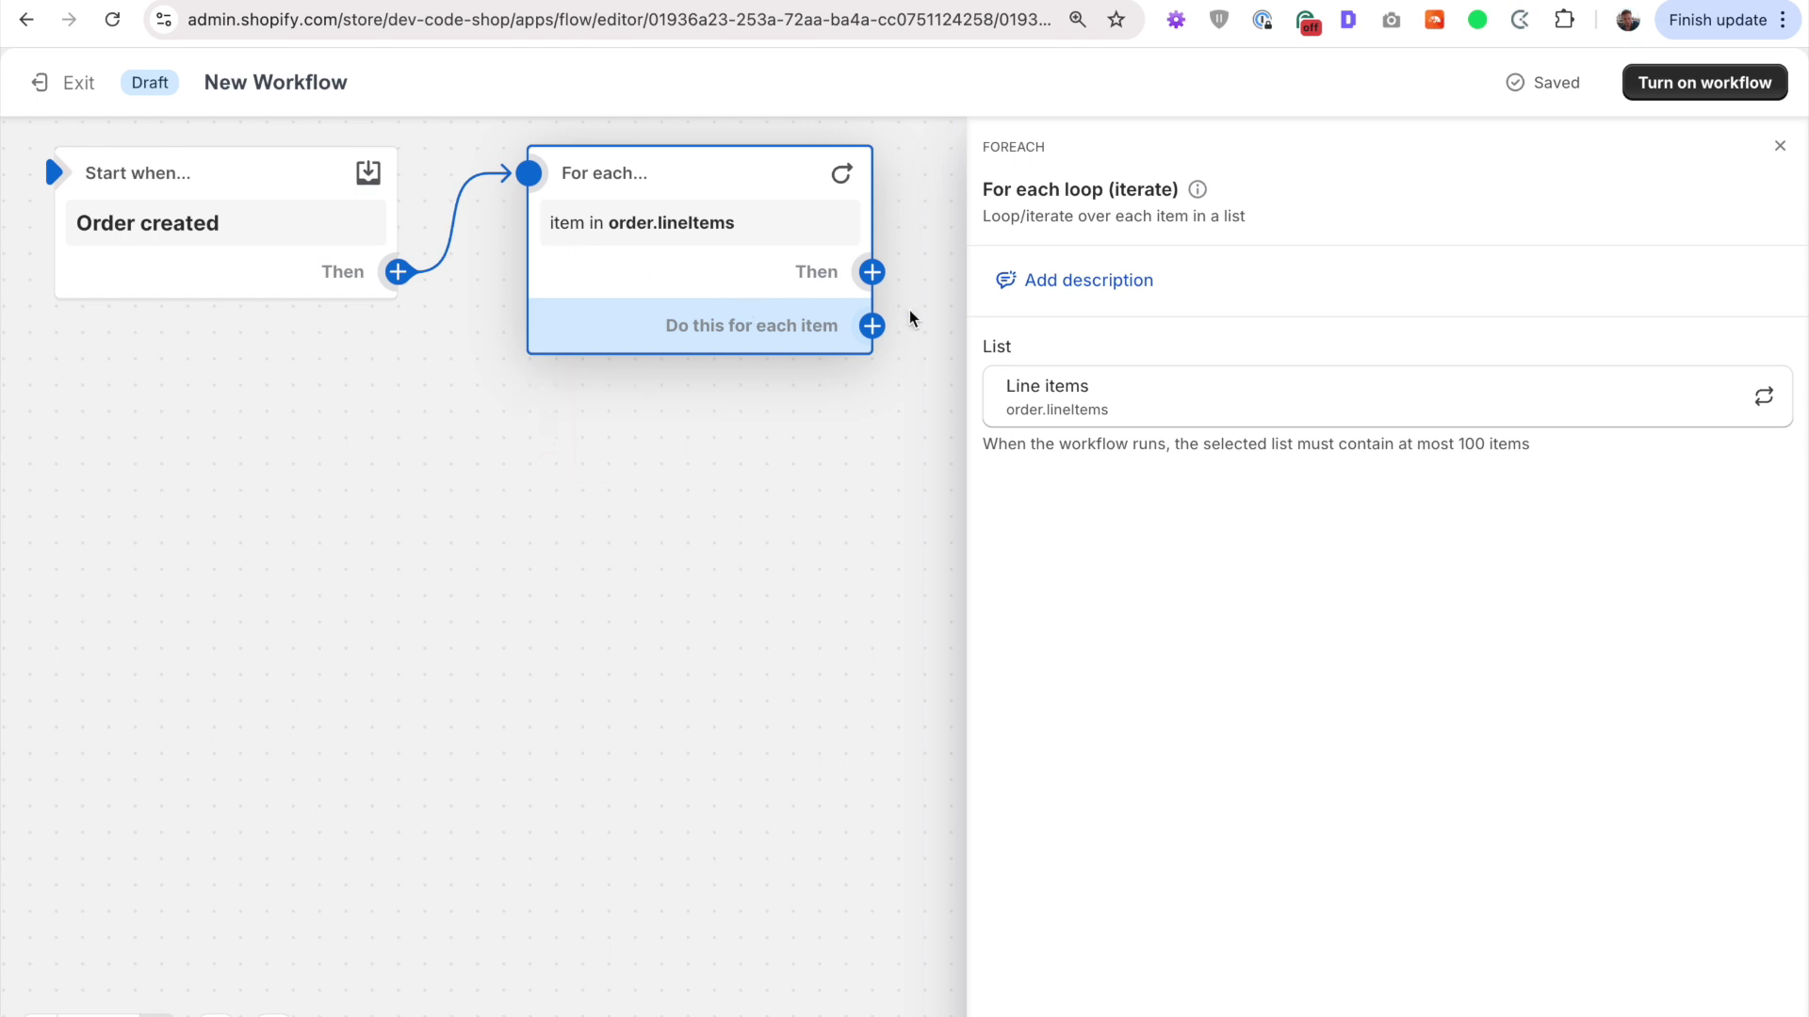
Step: Inside the For each loop, add an Update product metafield action
{"action": "left_click", "coordinate": [872, 326]}
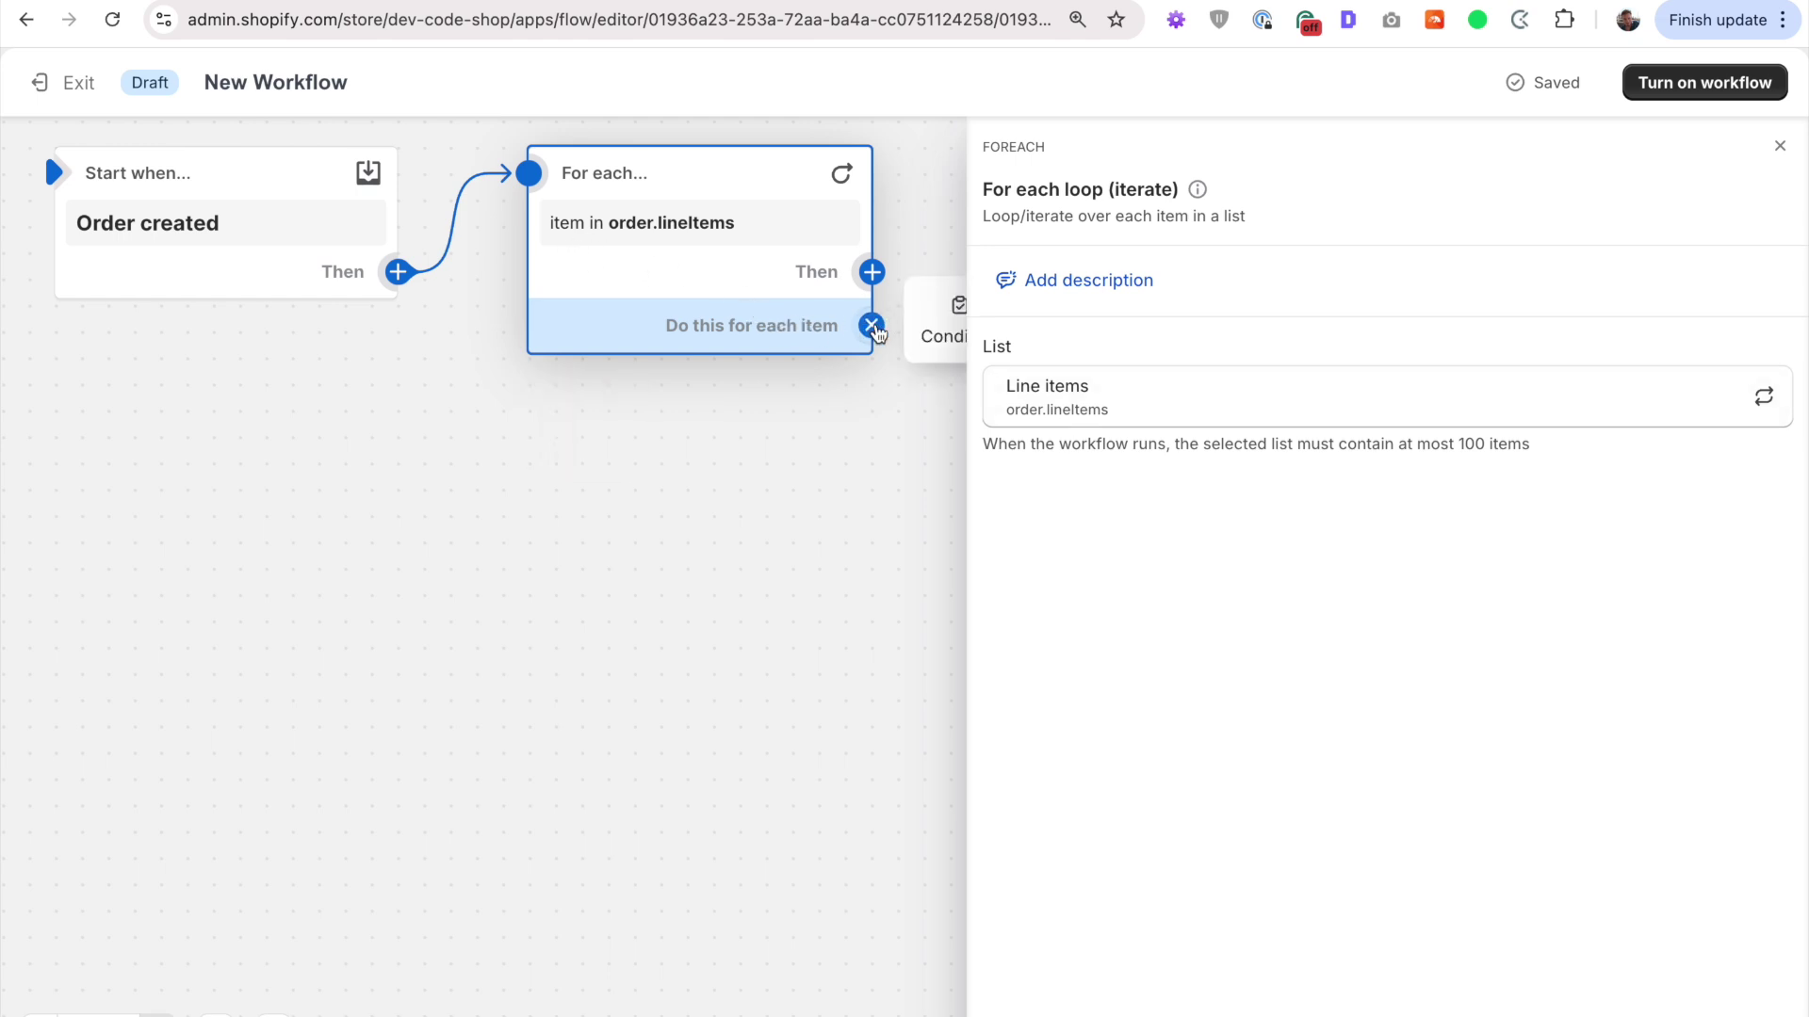
{"action": "left_click", "coordinate": [864, 350]}
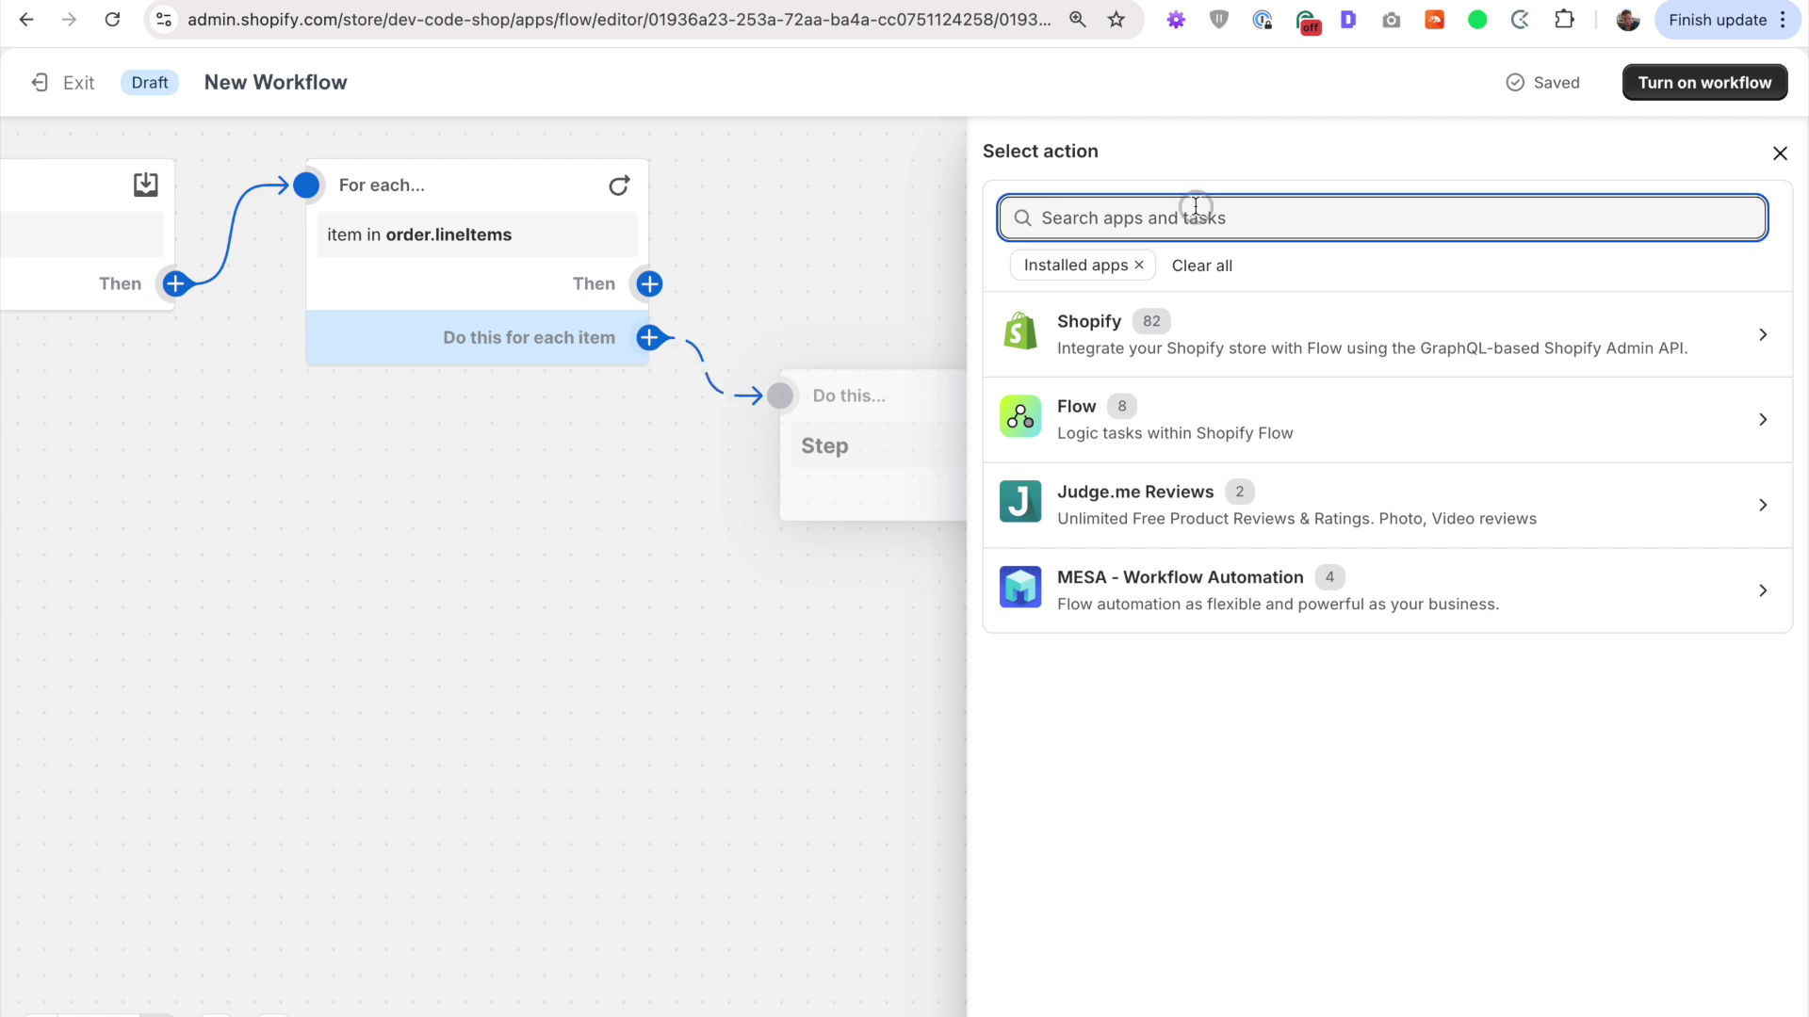
{"action": "type", "text": "Update m"}
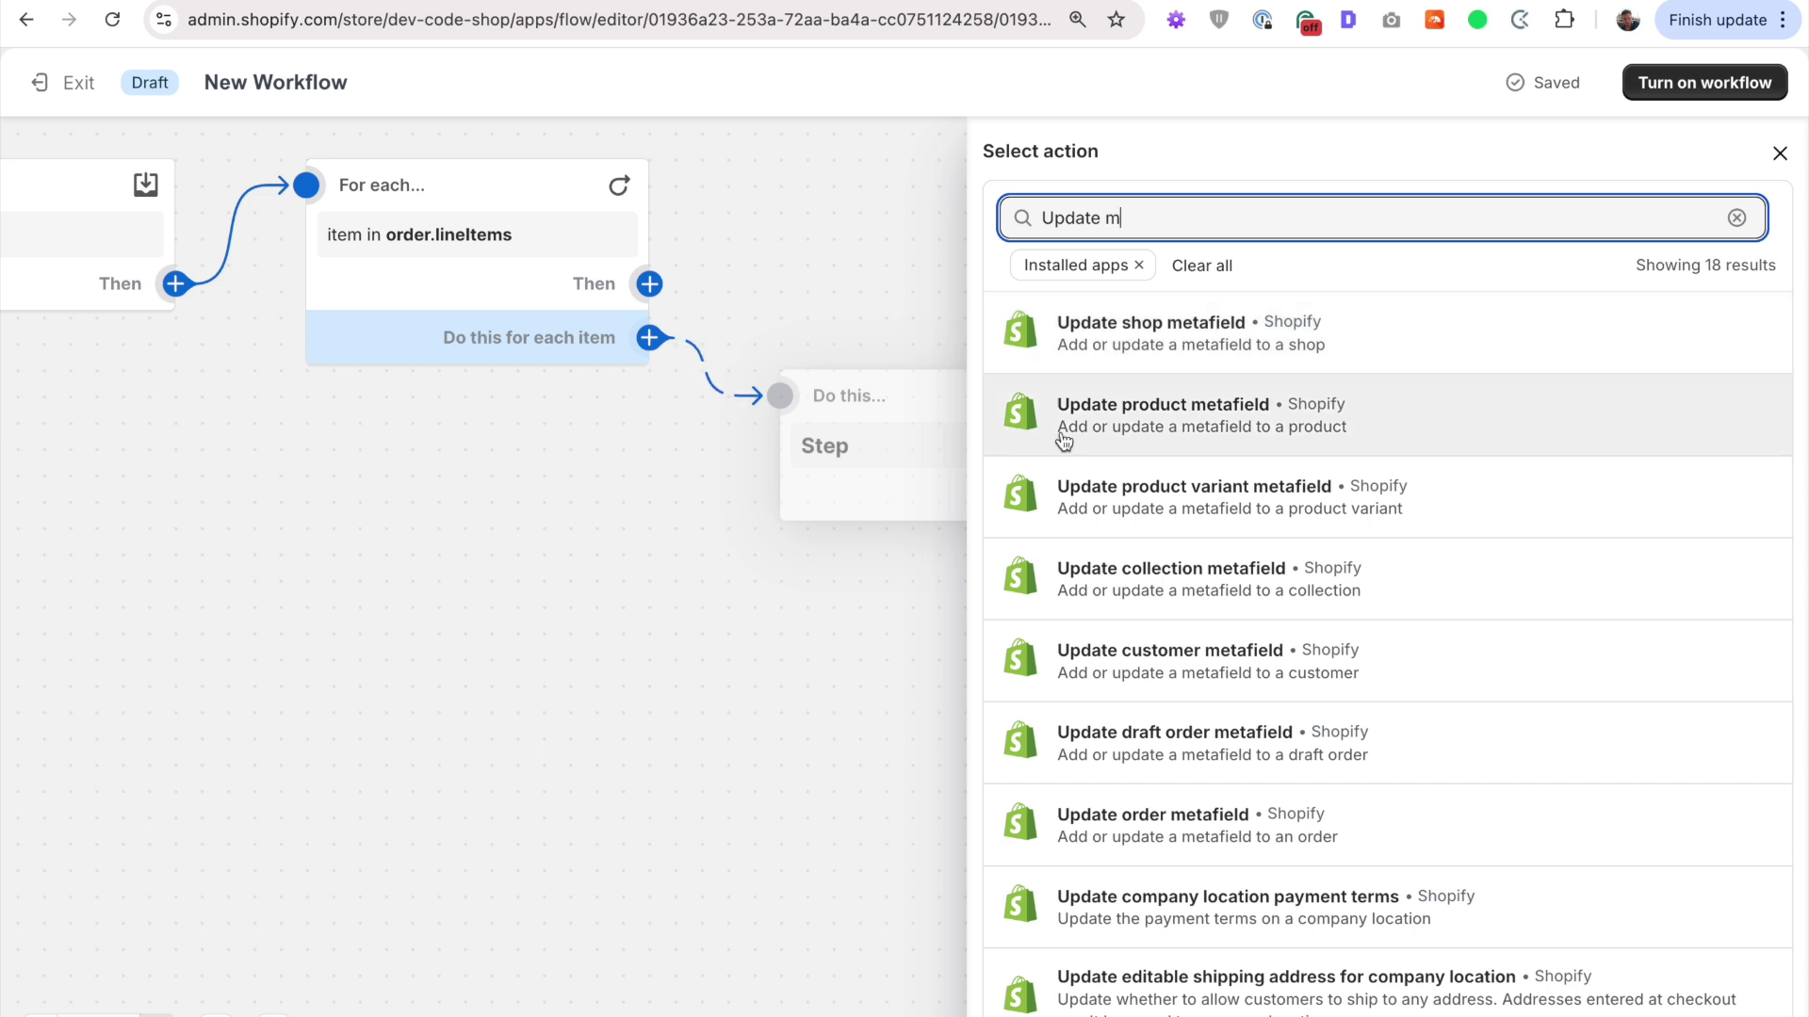
{"action": "left_click", "coordinate": [1231, 421]}
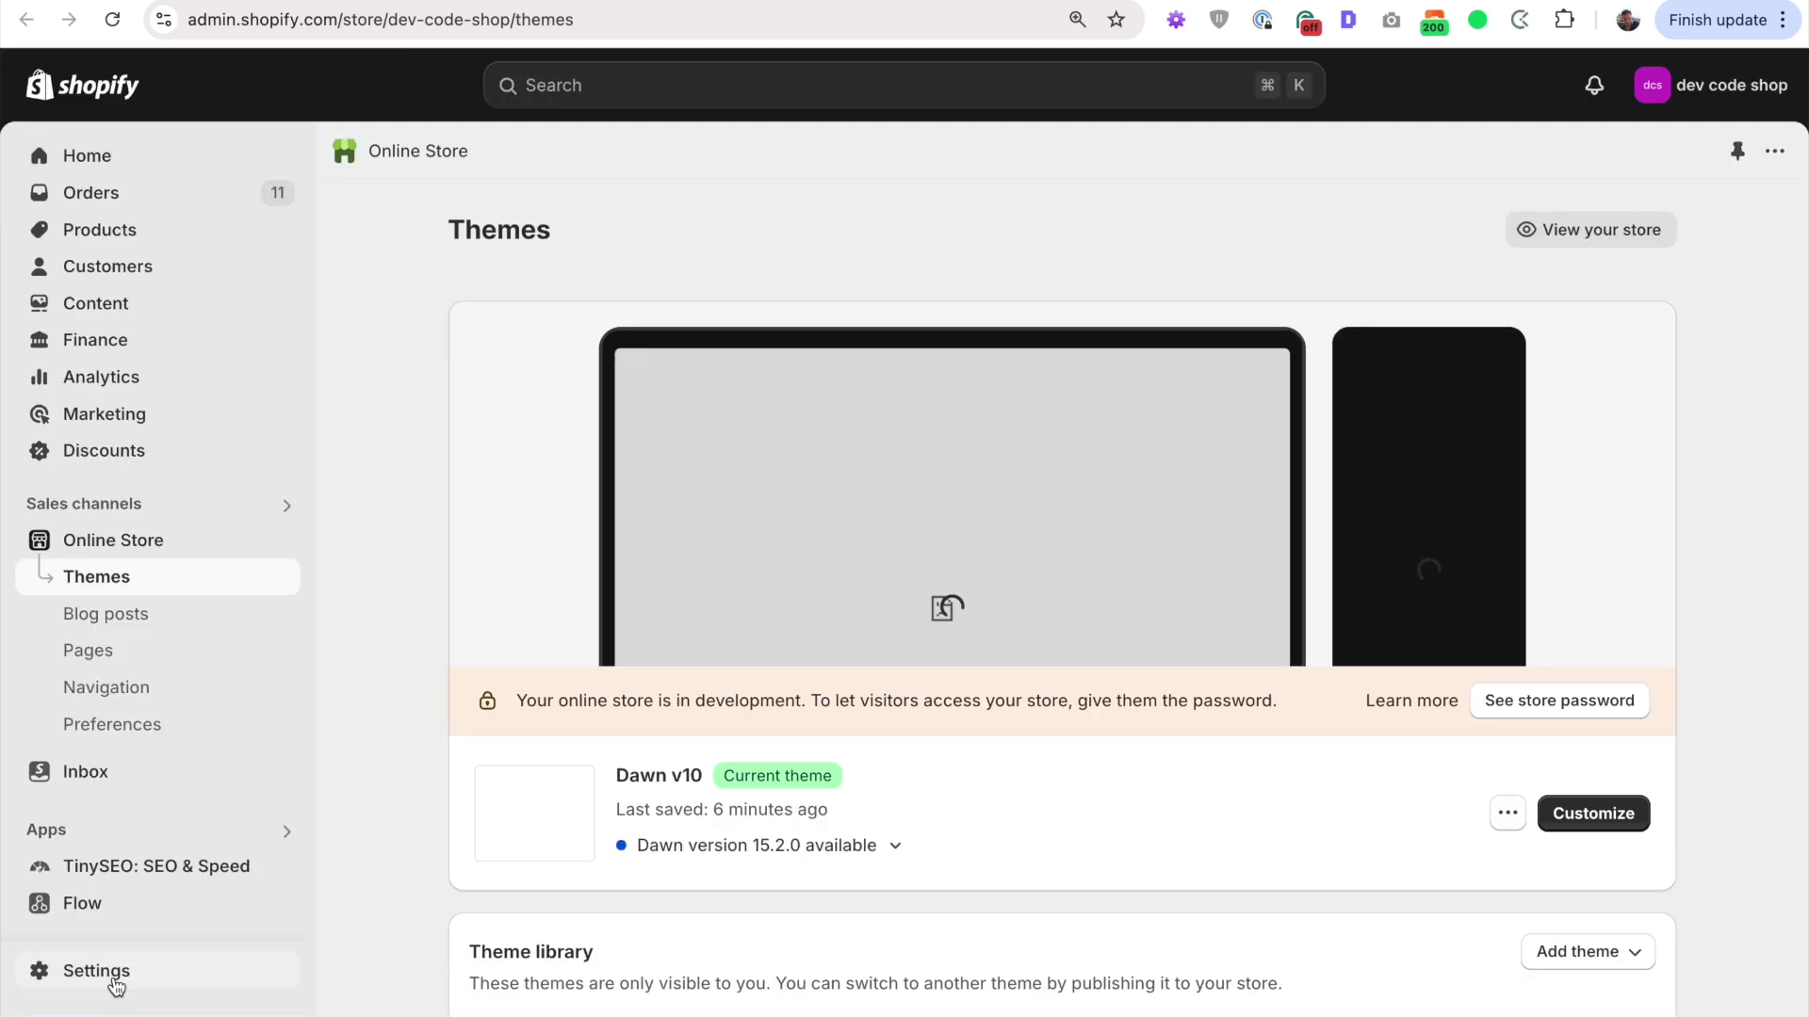
Step: Go to Settings > Custom data > Products and view the Sale count definition's custom.sale_count key
{"action": "left_click", "coordinate": [113, 977]}
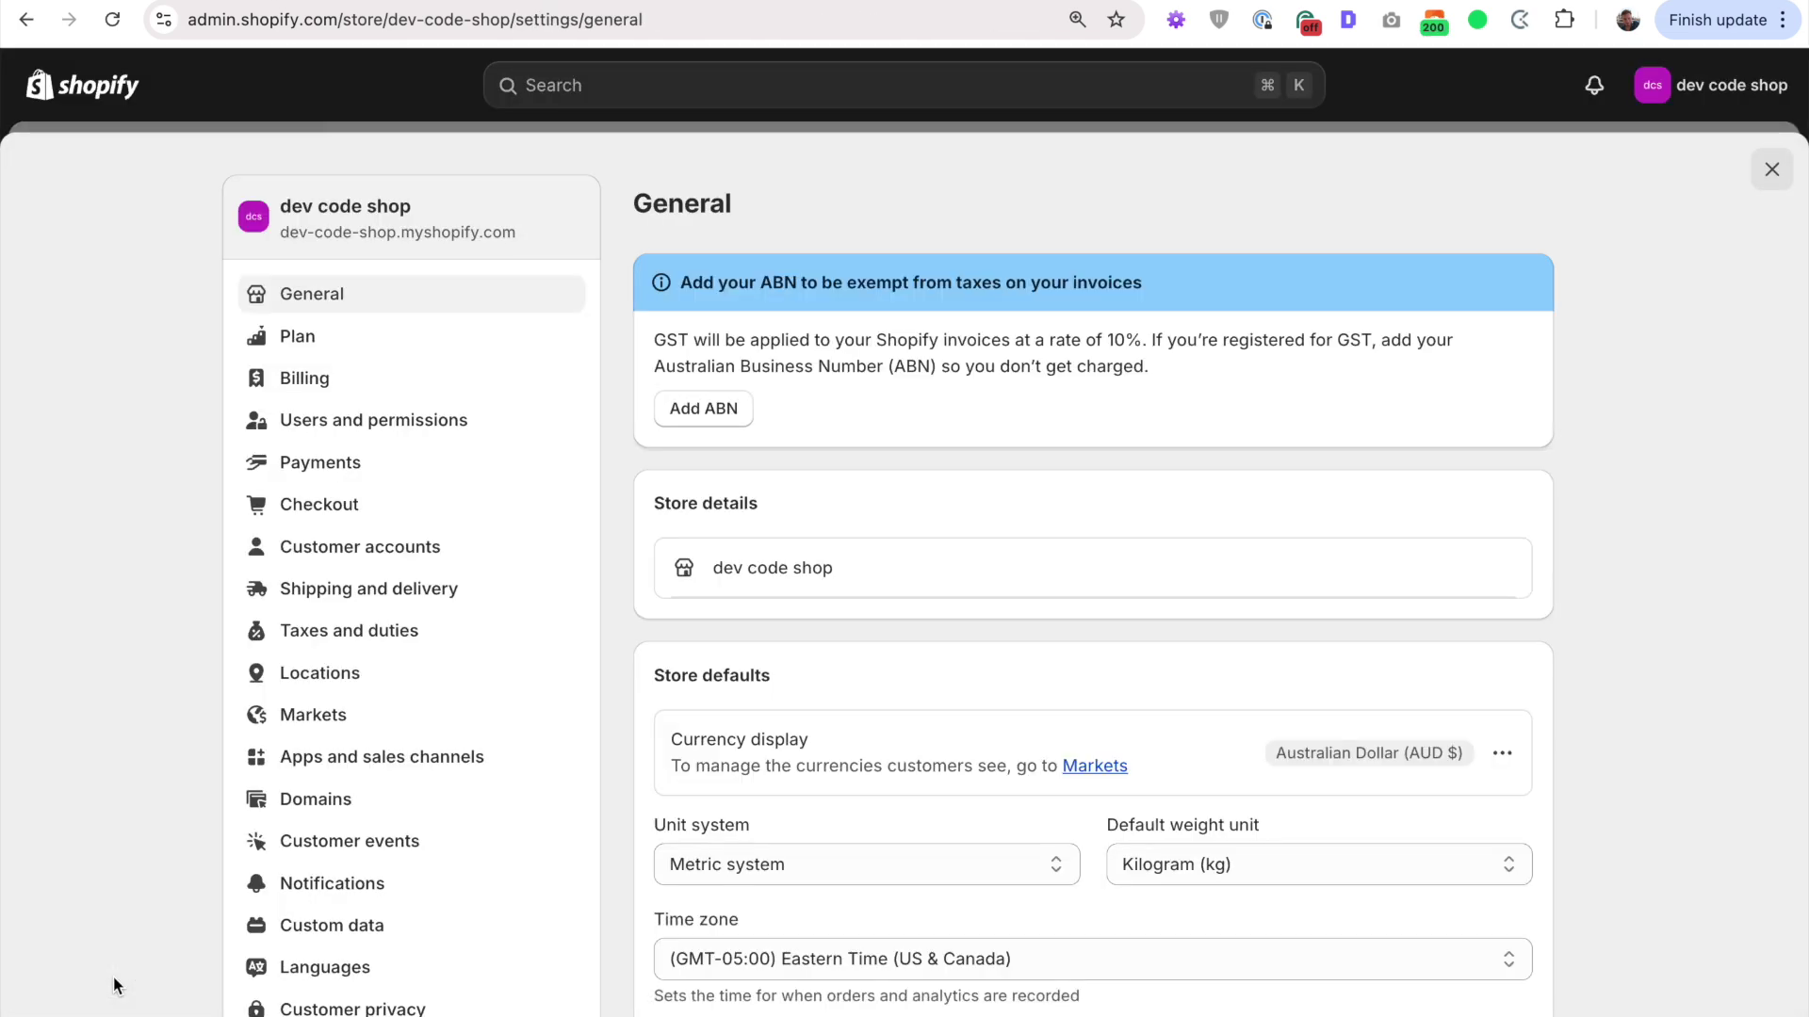
{"action": "scroll", "coordinate": [424, 815], "scroll_direction": "down", "scroll_amount": 2}
{"action": "left_click", "coordinate": [352, 760]}
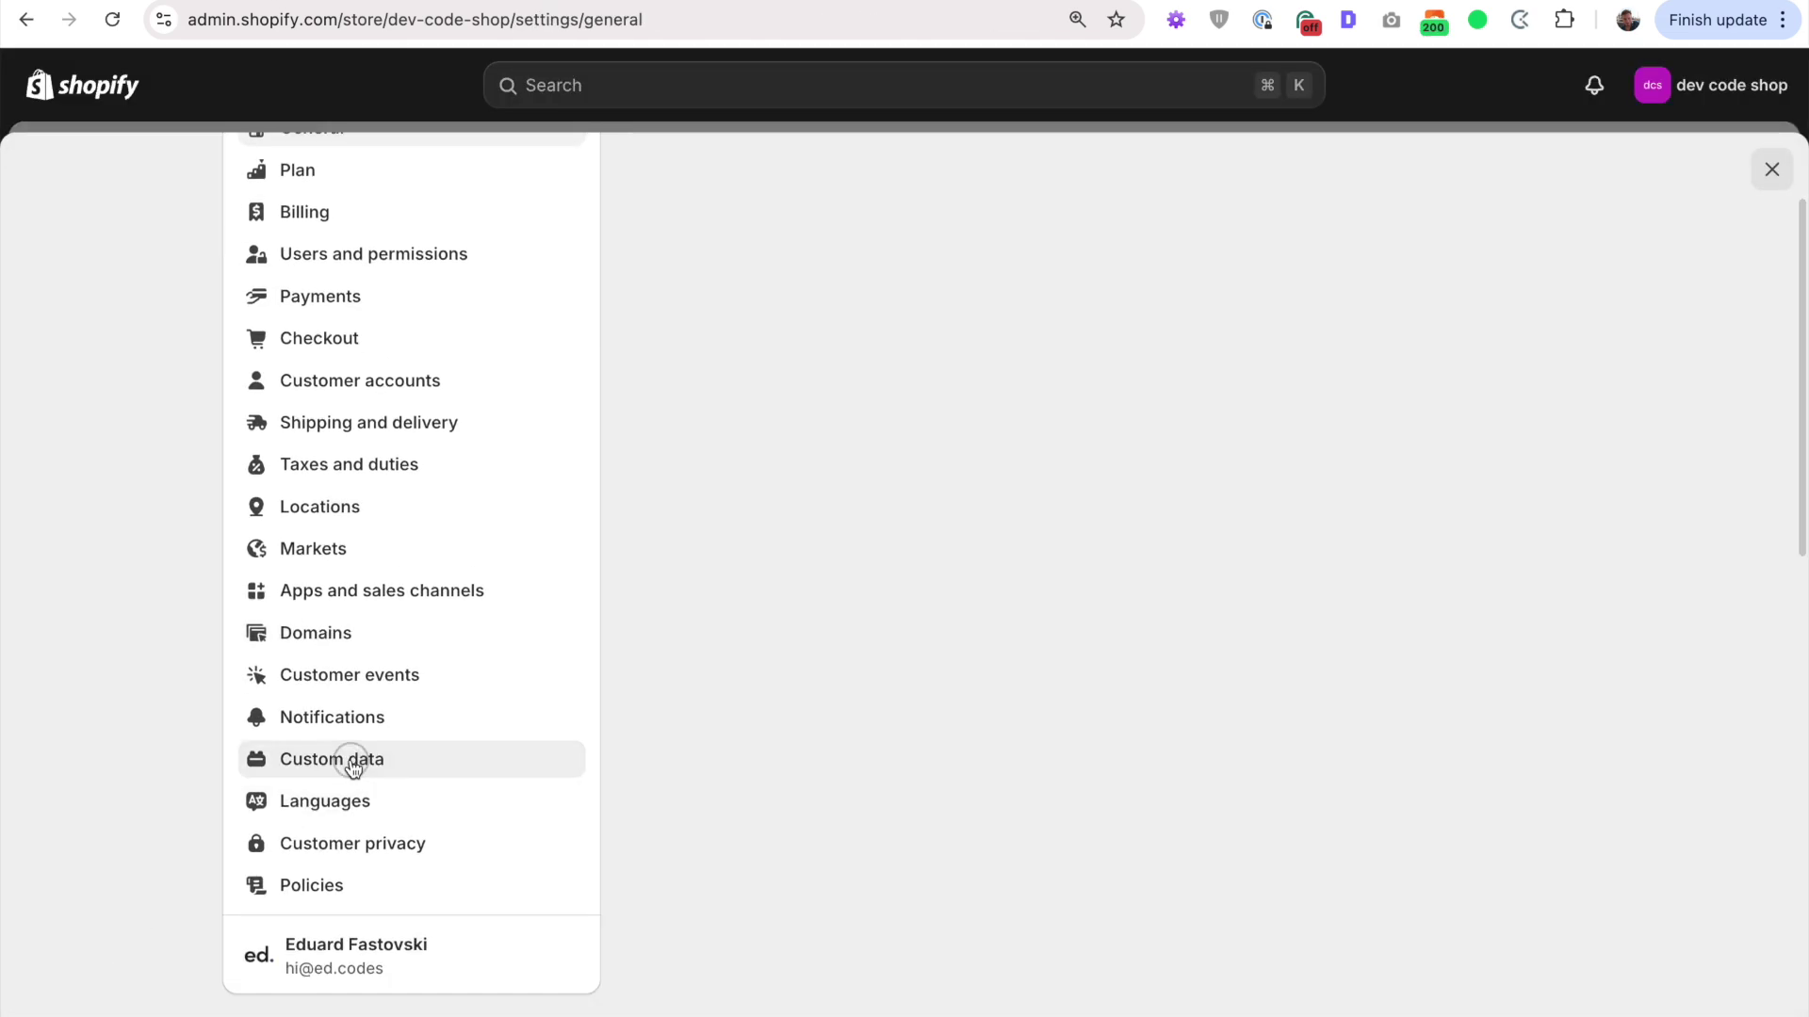
{"action": "left_click", "coordinate": [799, 381]}
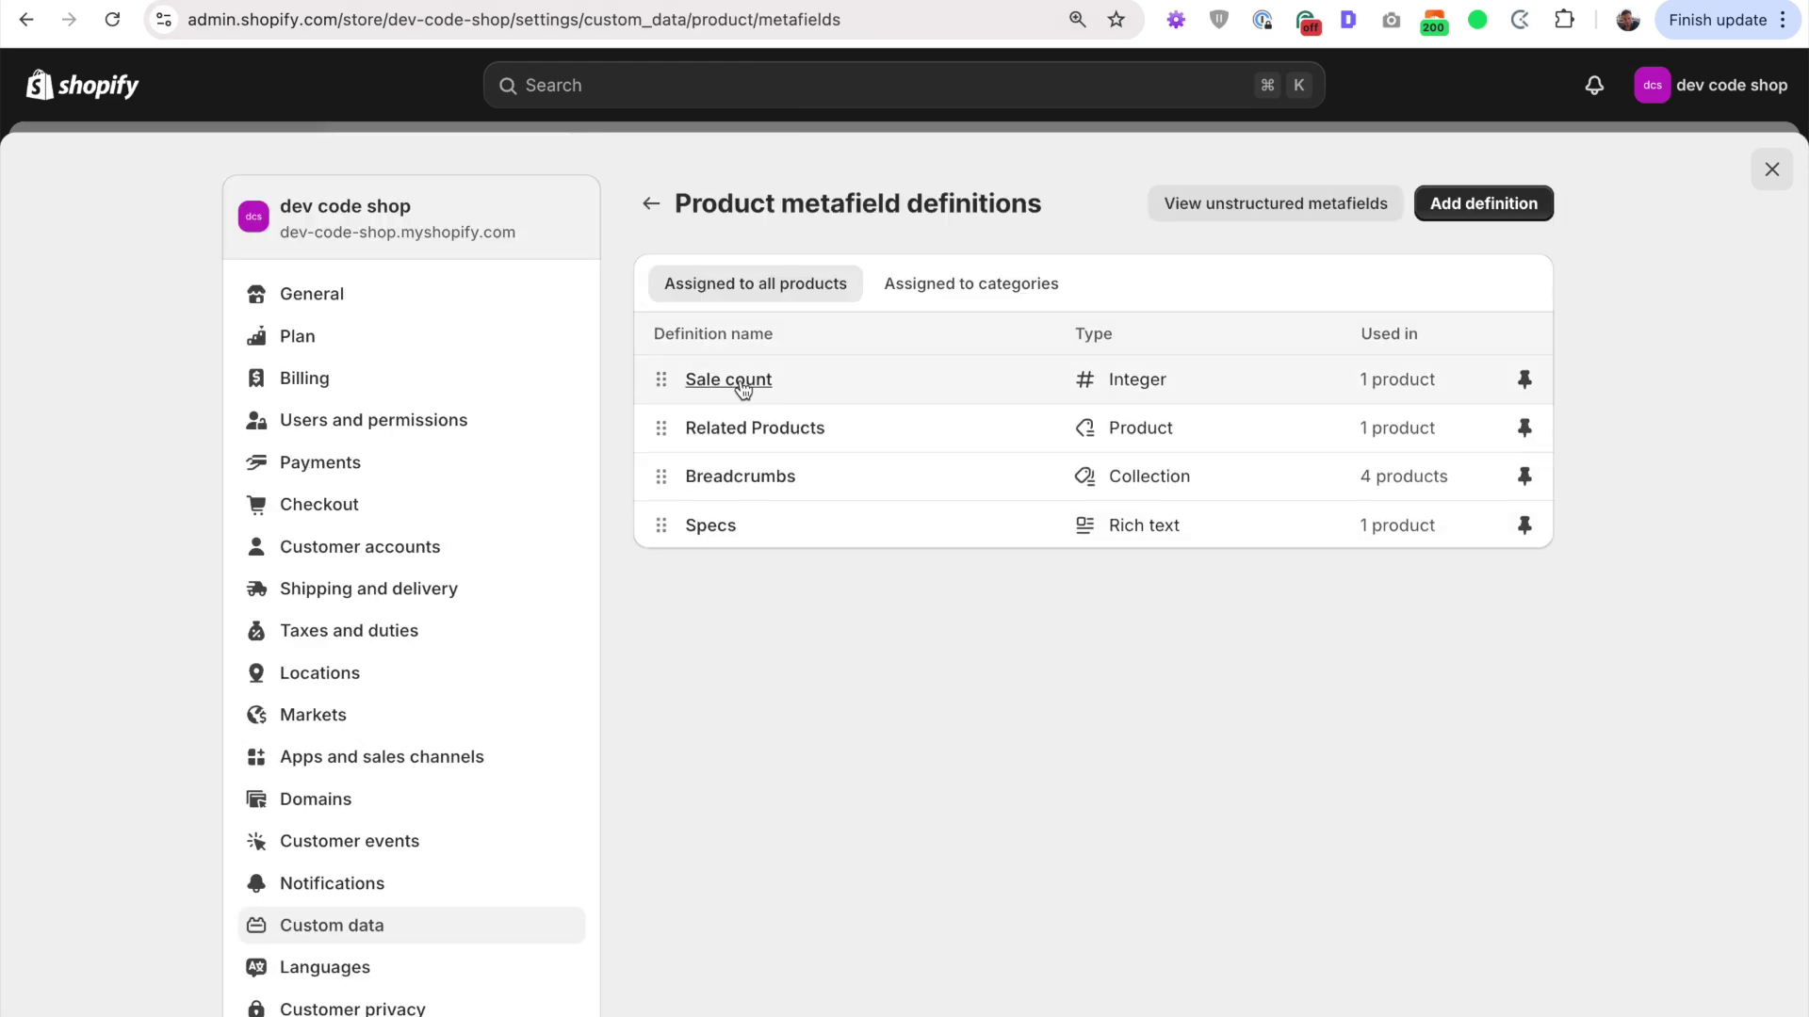
{"action": "left_click", "coordinate": [838, 378]}
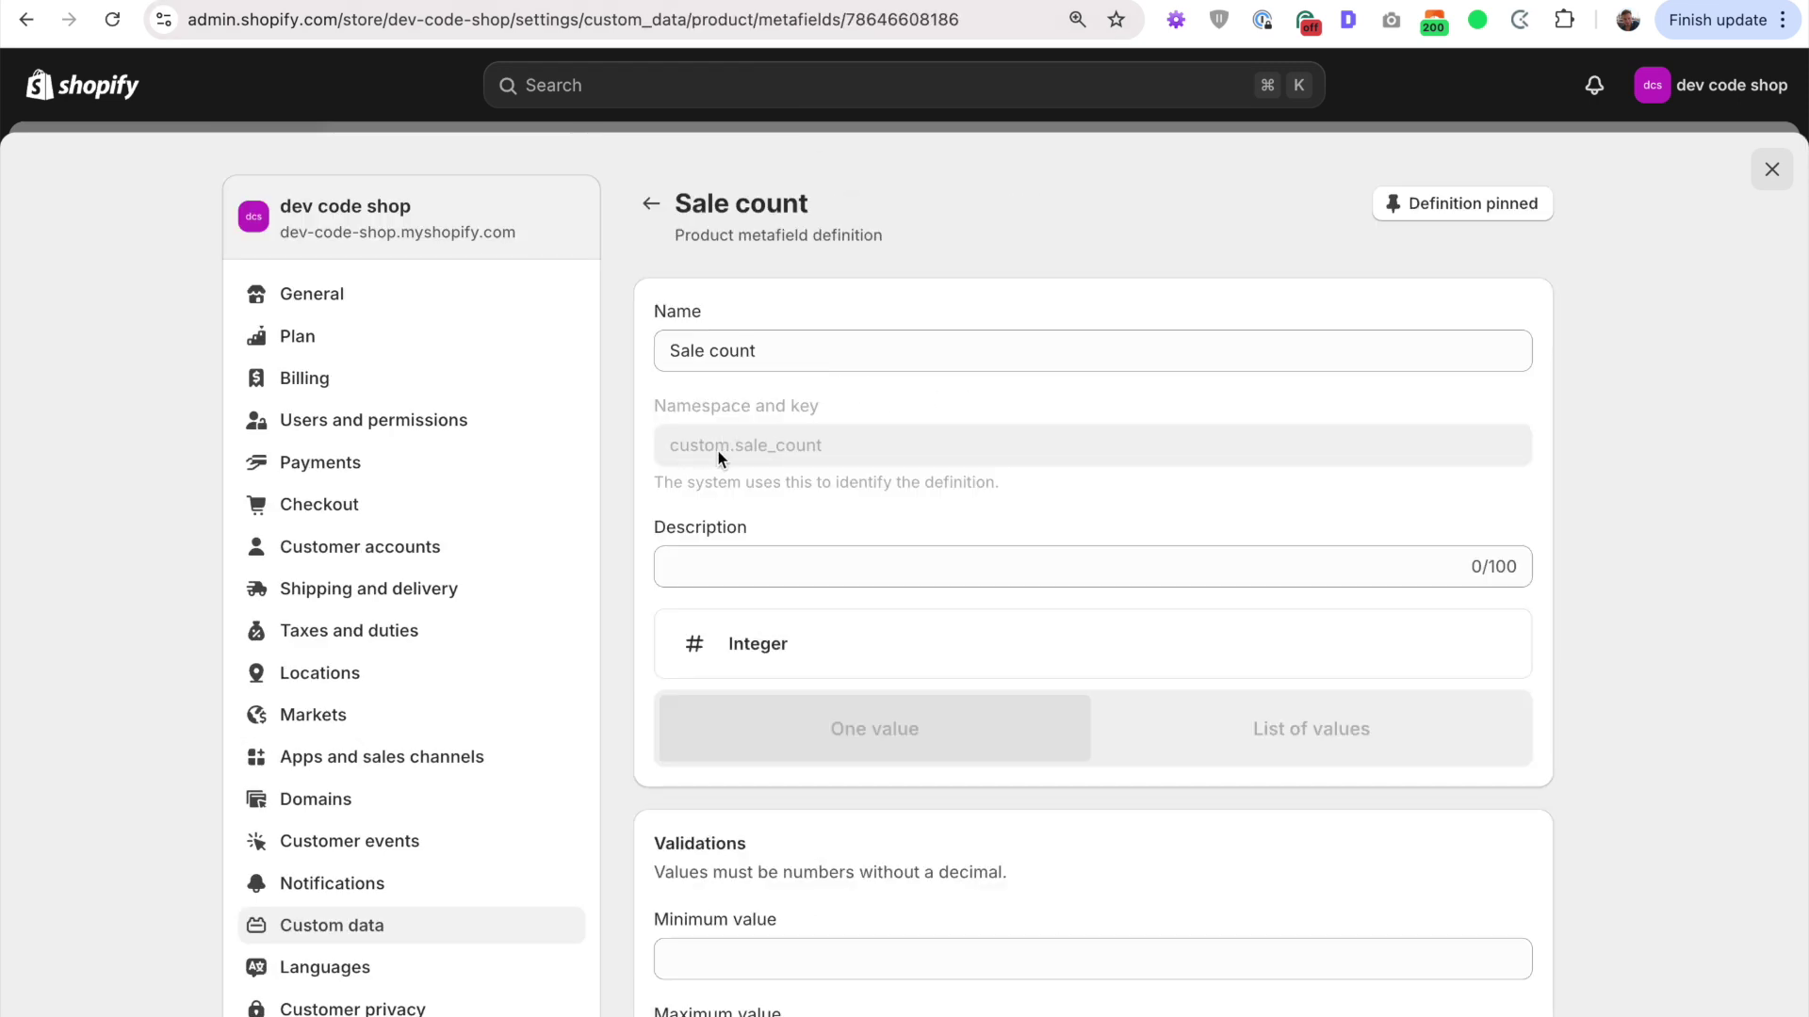
Step: Set the Flow action's metafield namespace to custom, key to sale_count, and type to Integer
{"action": "key", "text": "ctrl+Tab"}
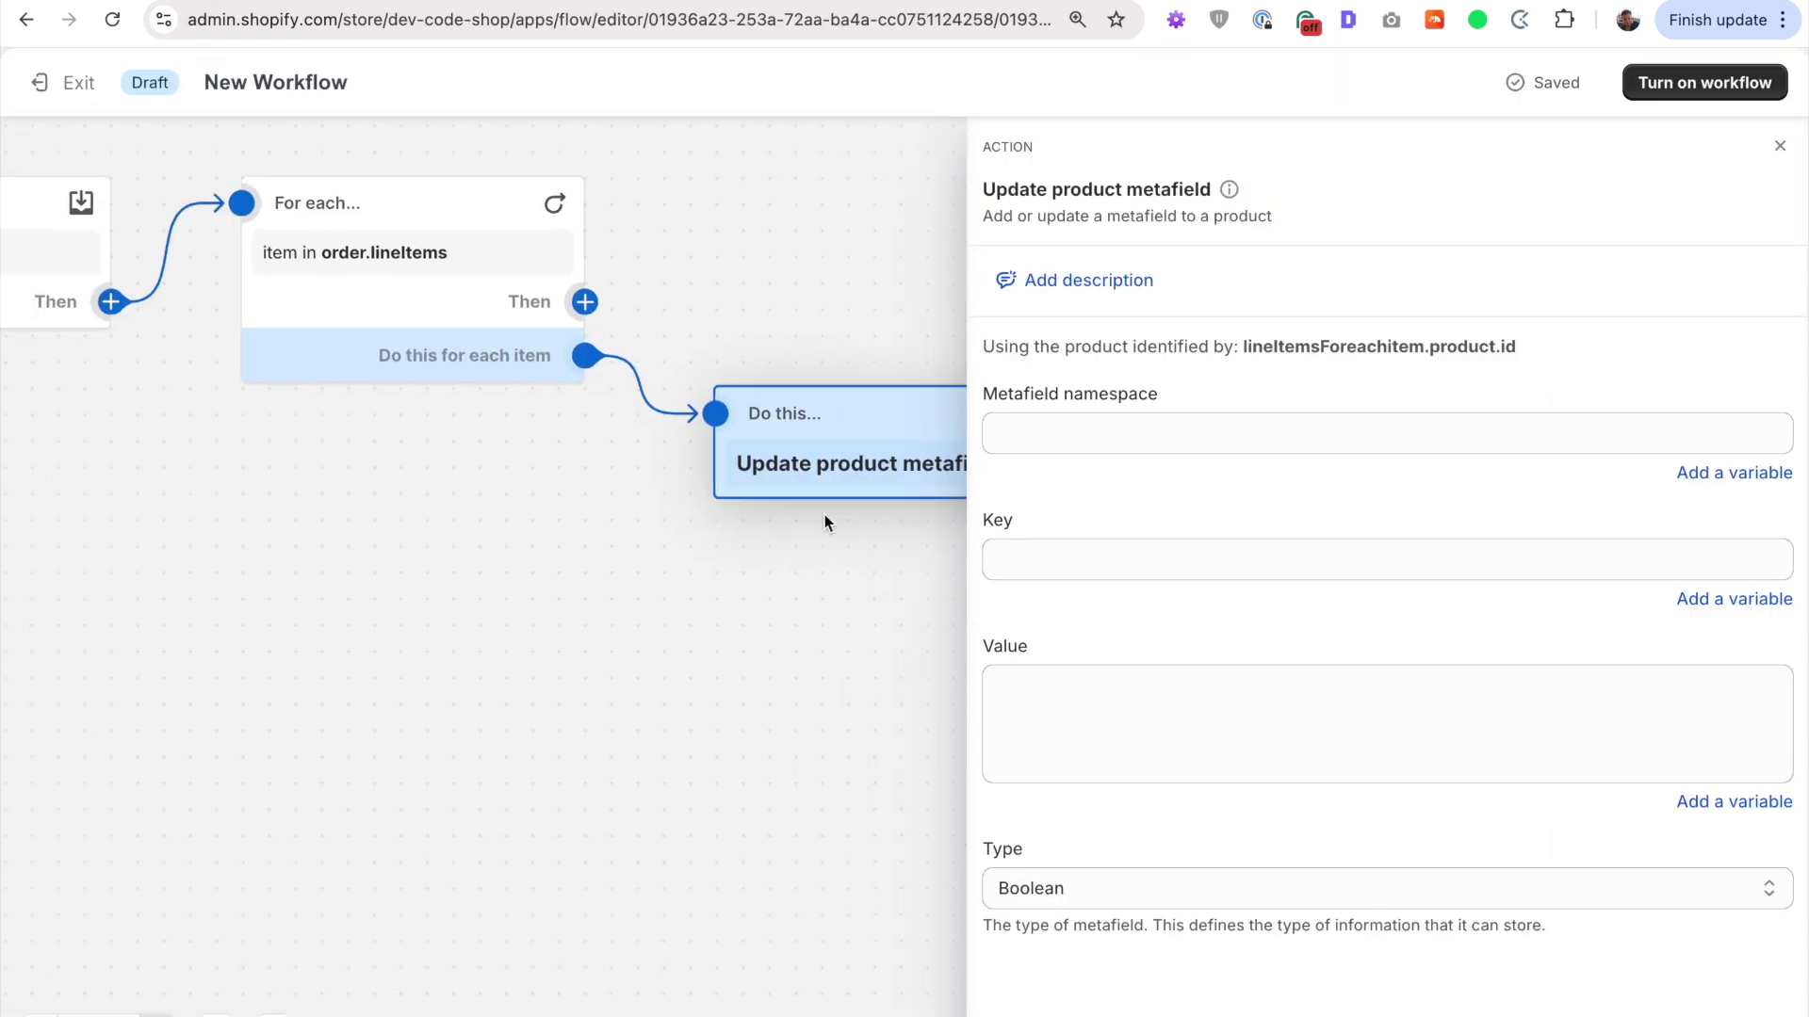
{"action": "left_click", "coordinate": [1069, 444]}
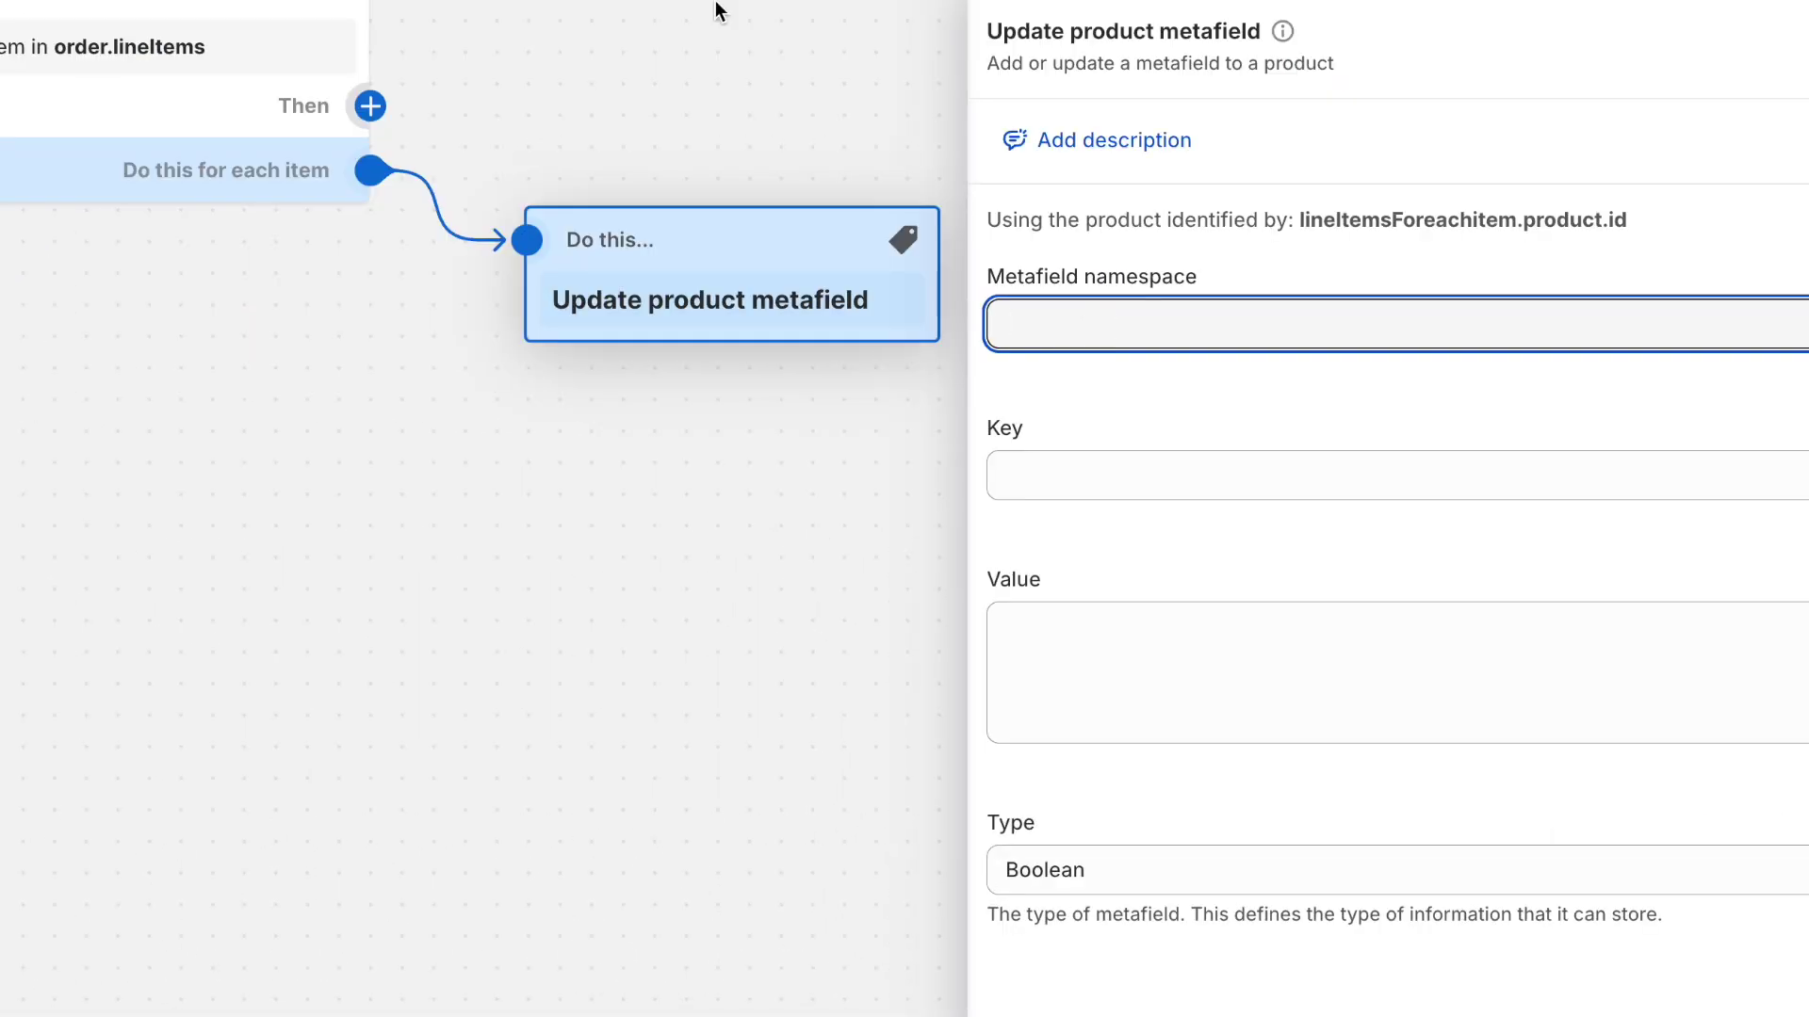
{"action": "type", "text": "custom"}
{"action": "left_click", "coordinate": [1054, 476]}
{"action": "type", "text": "s"}
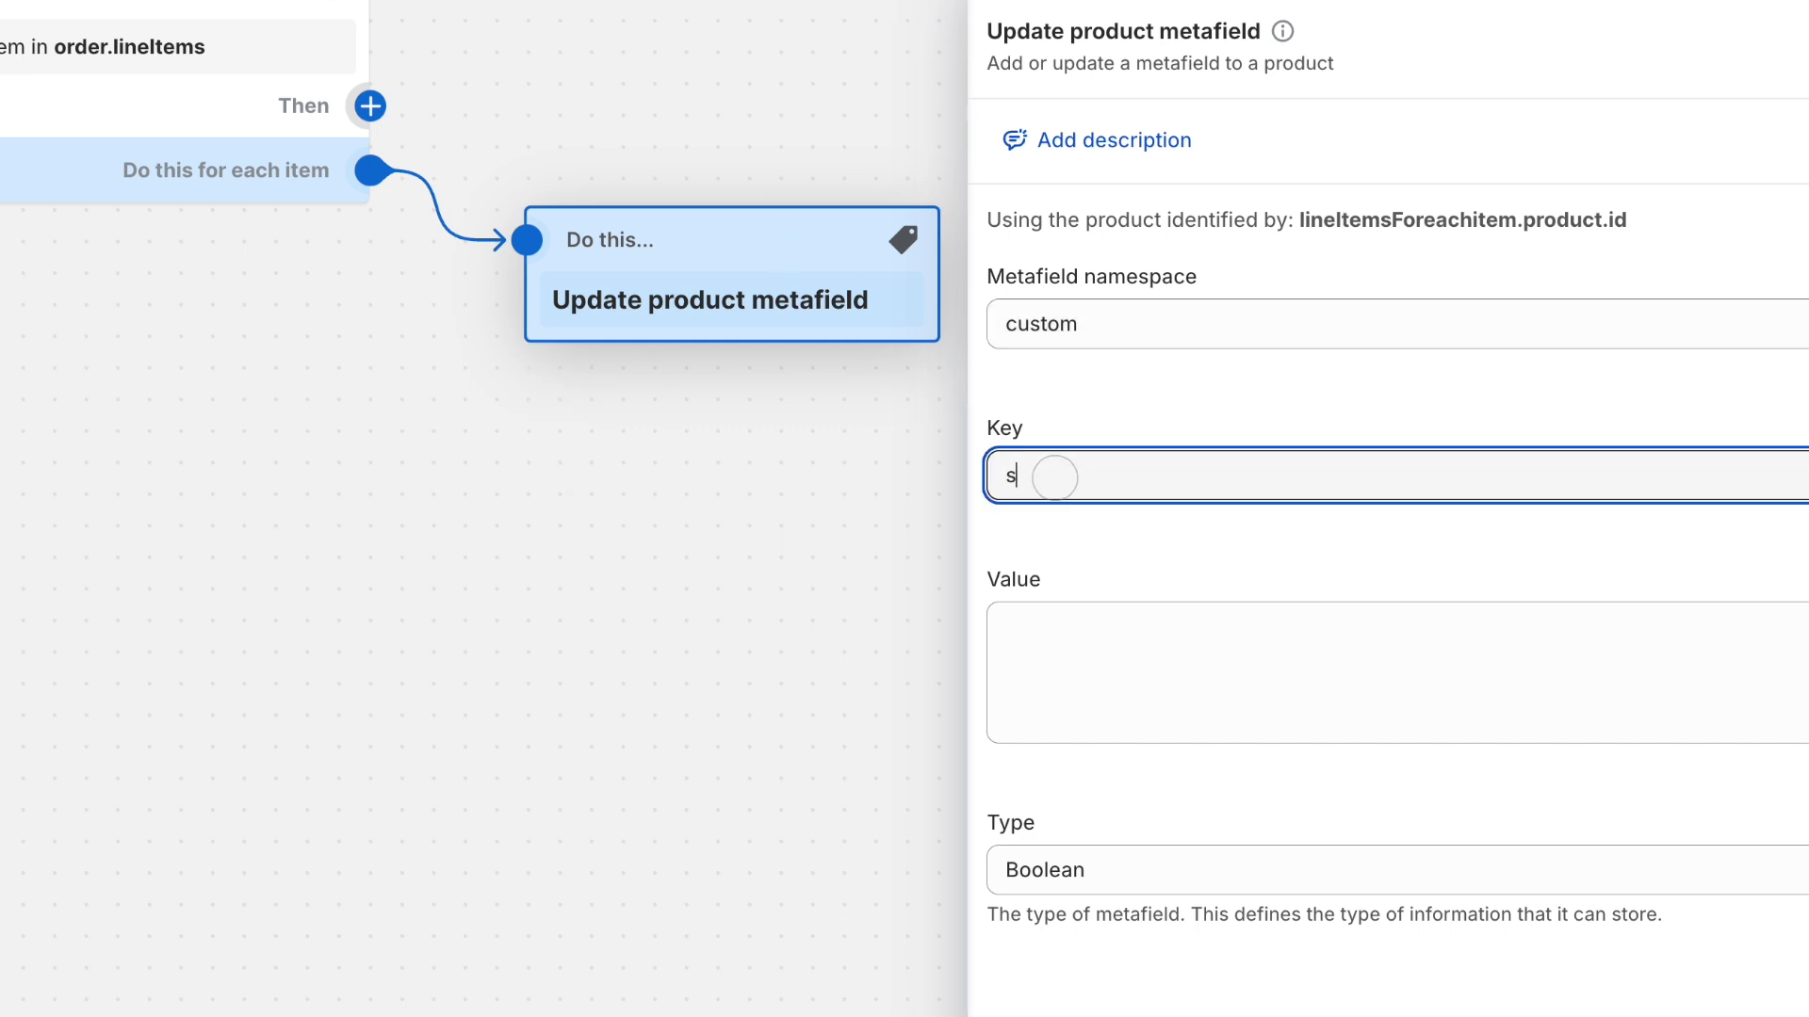
{"action": "type", "text": "ale_count"}
{"action": "left_click", "coordinate": [1087, 869]}
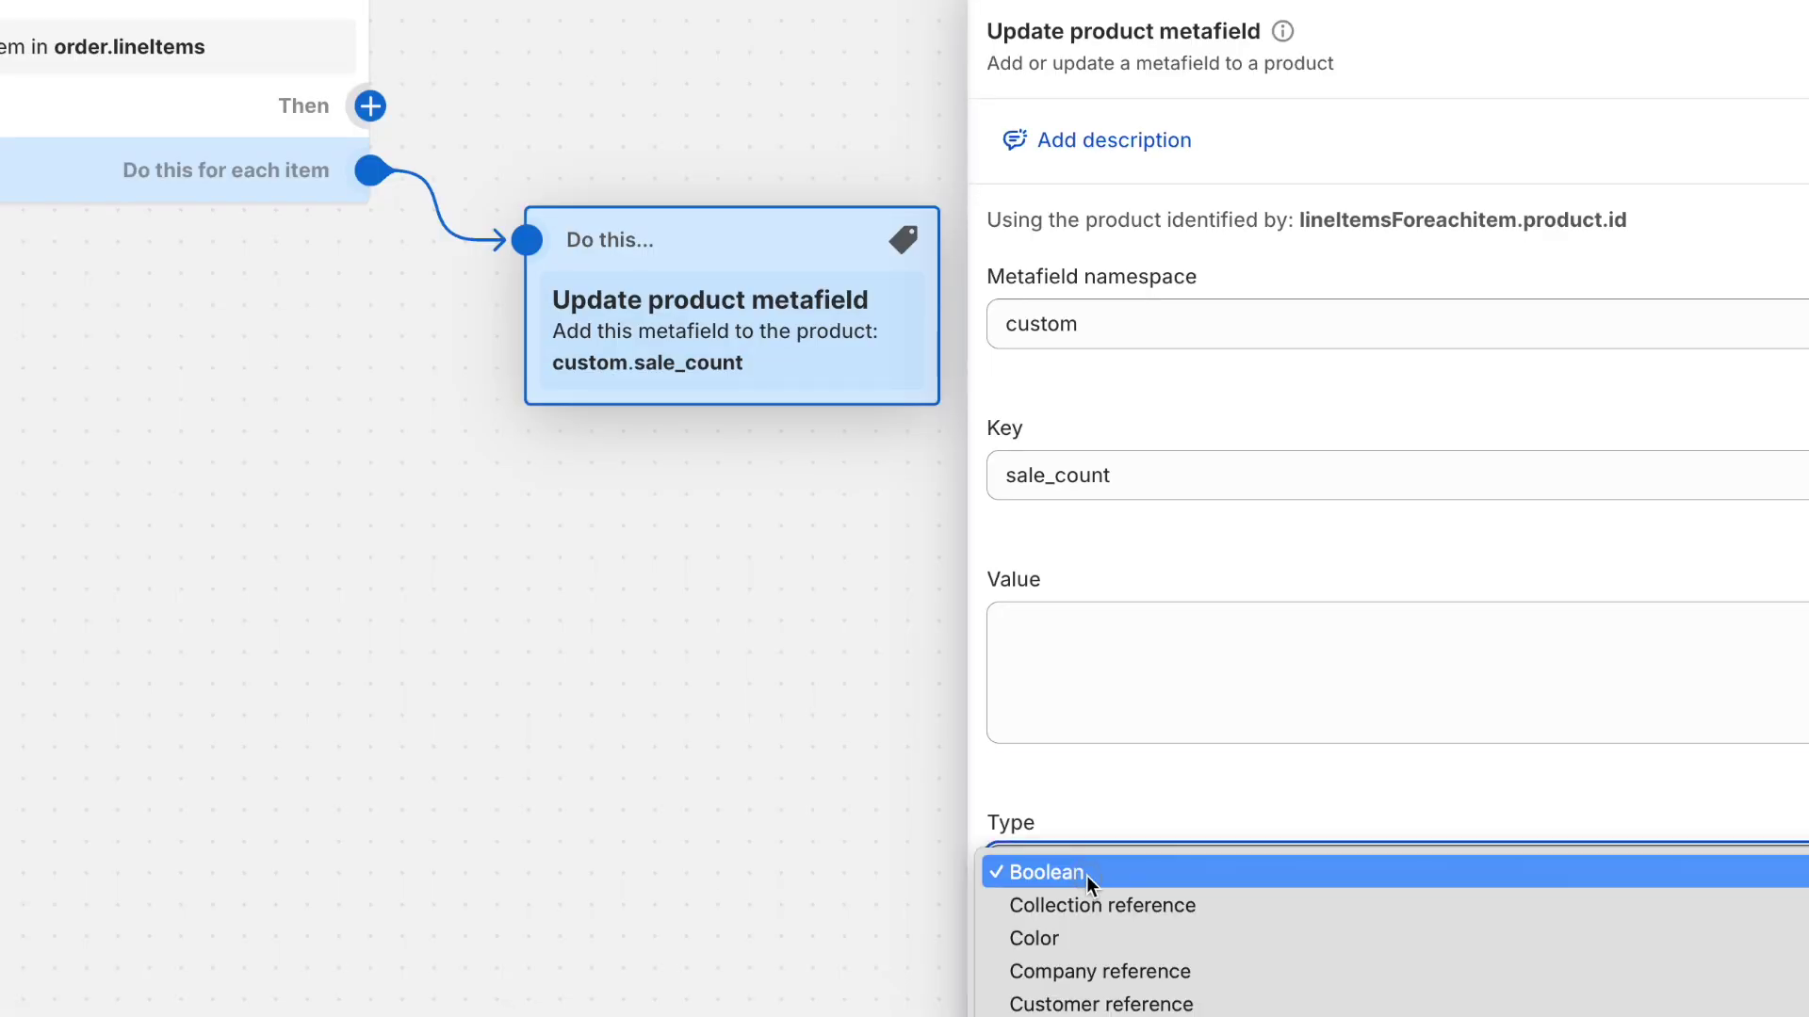
{"action": "scroll", "coordinate": [1087, 874], "scroll_direction": "down", "scroll_amount": 5}
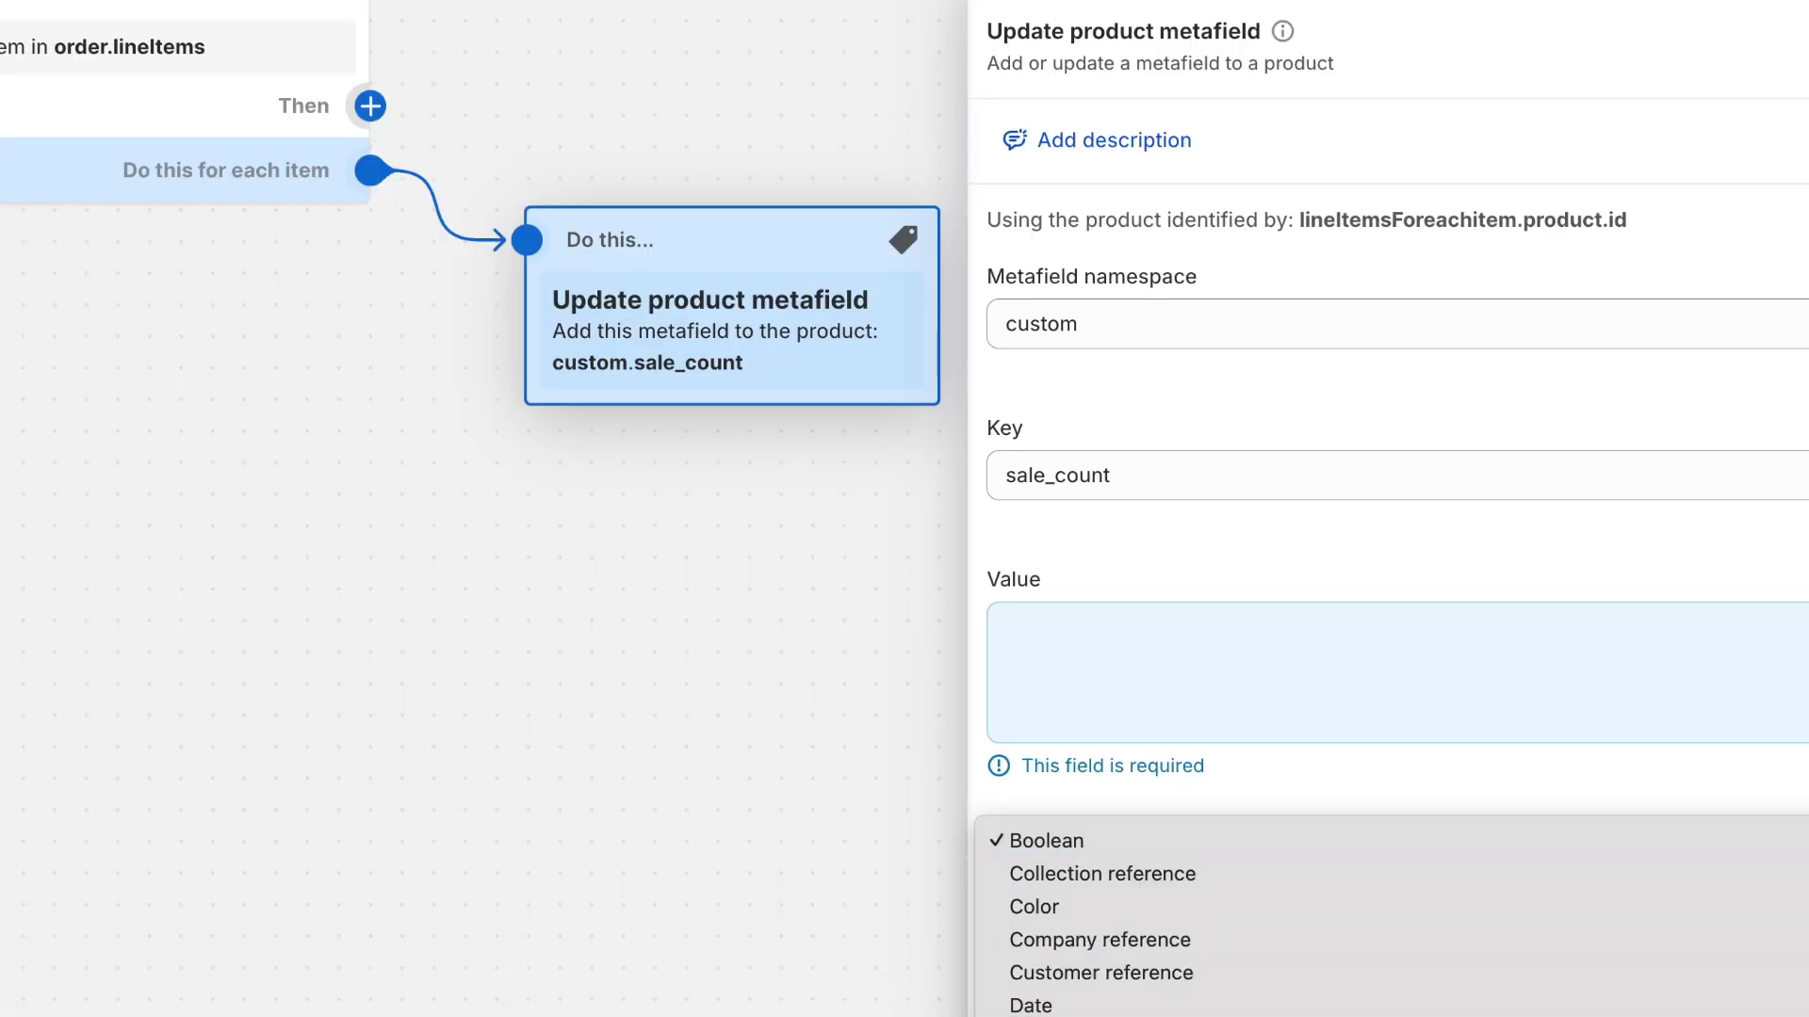
{"action": "key", "text": "i"}
{"action": "key", "text": "Return"}
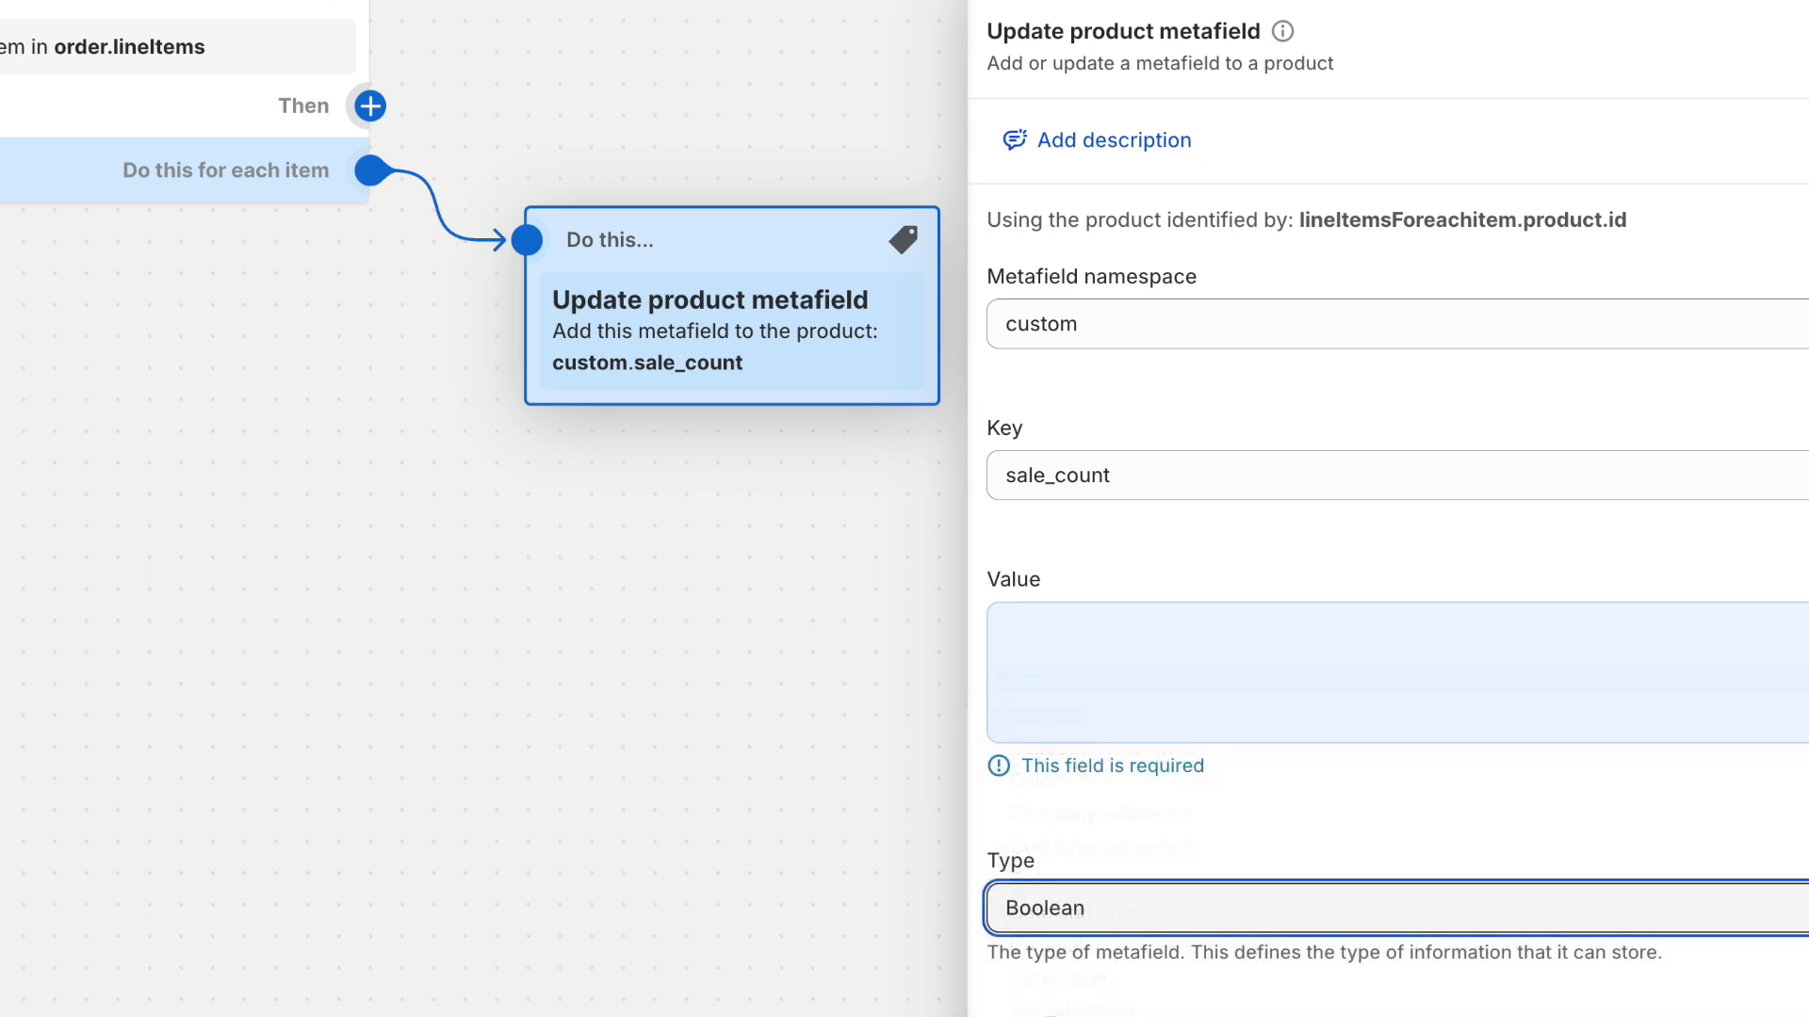
{"action": "left_click", "coordinate": [1191, 655]}
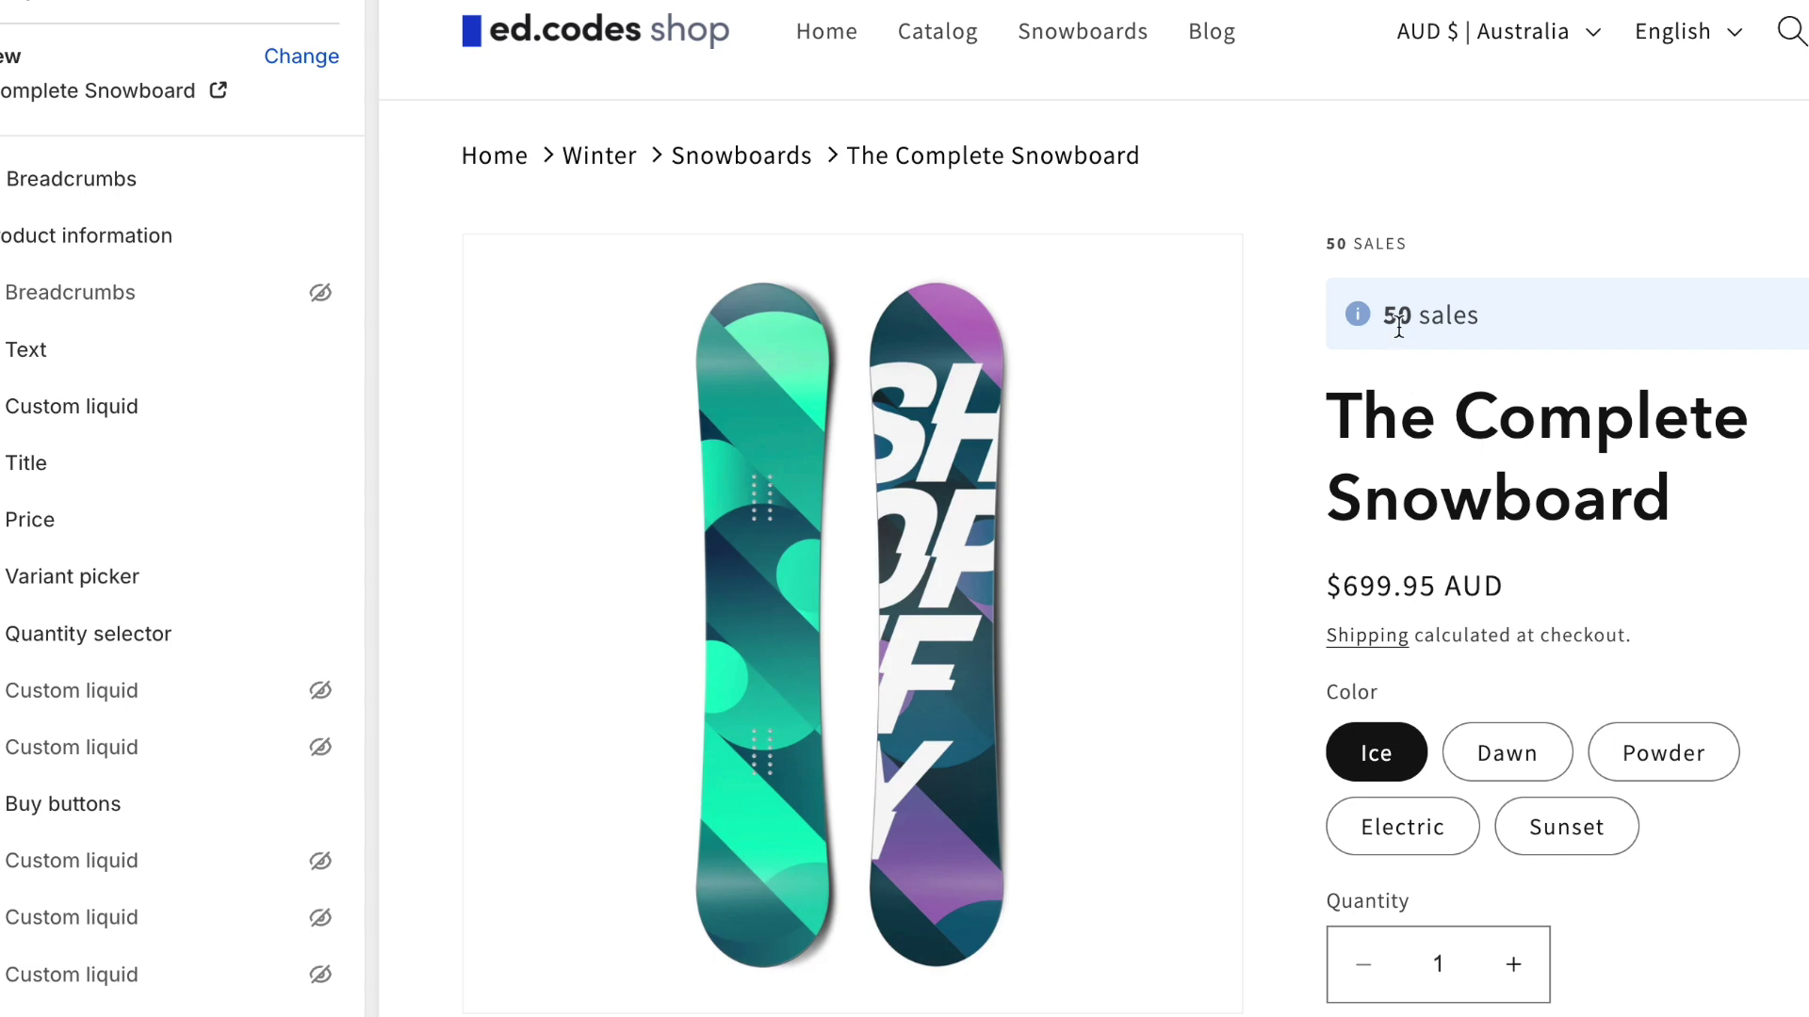
{"action": "left_click_drag", "start_coordinate": [1381, 316], "coordinate": [1545, 328]}
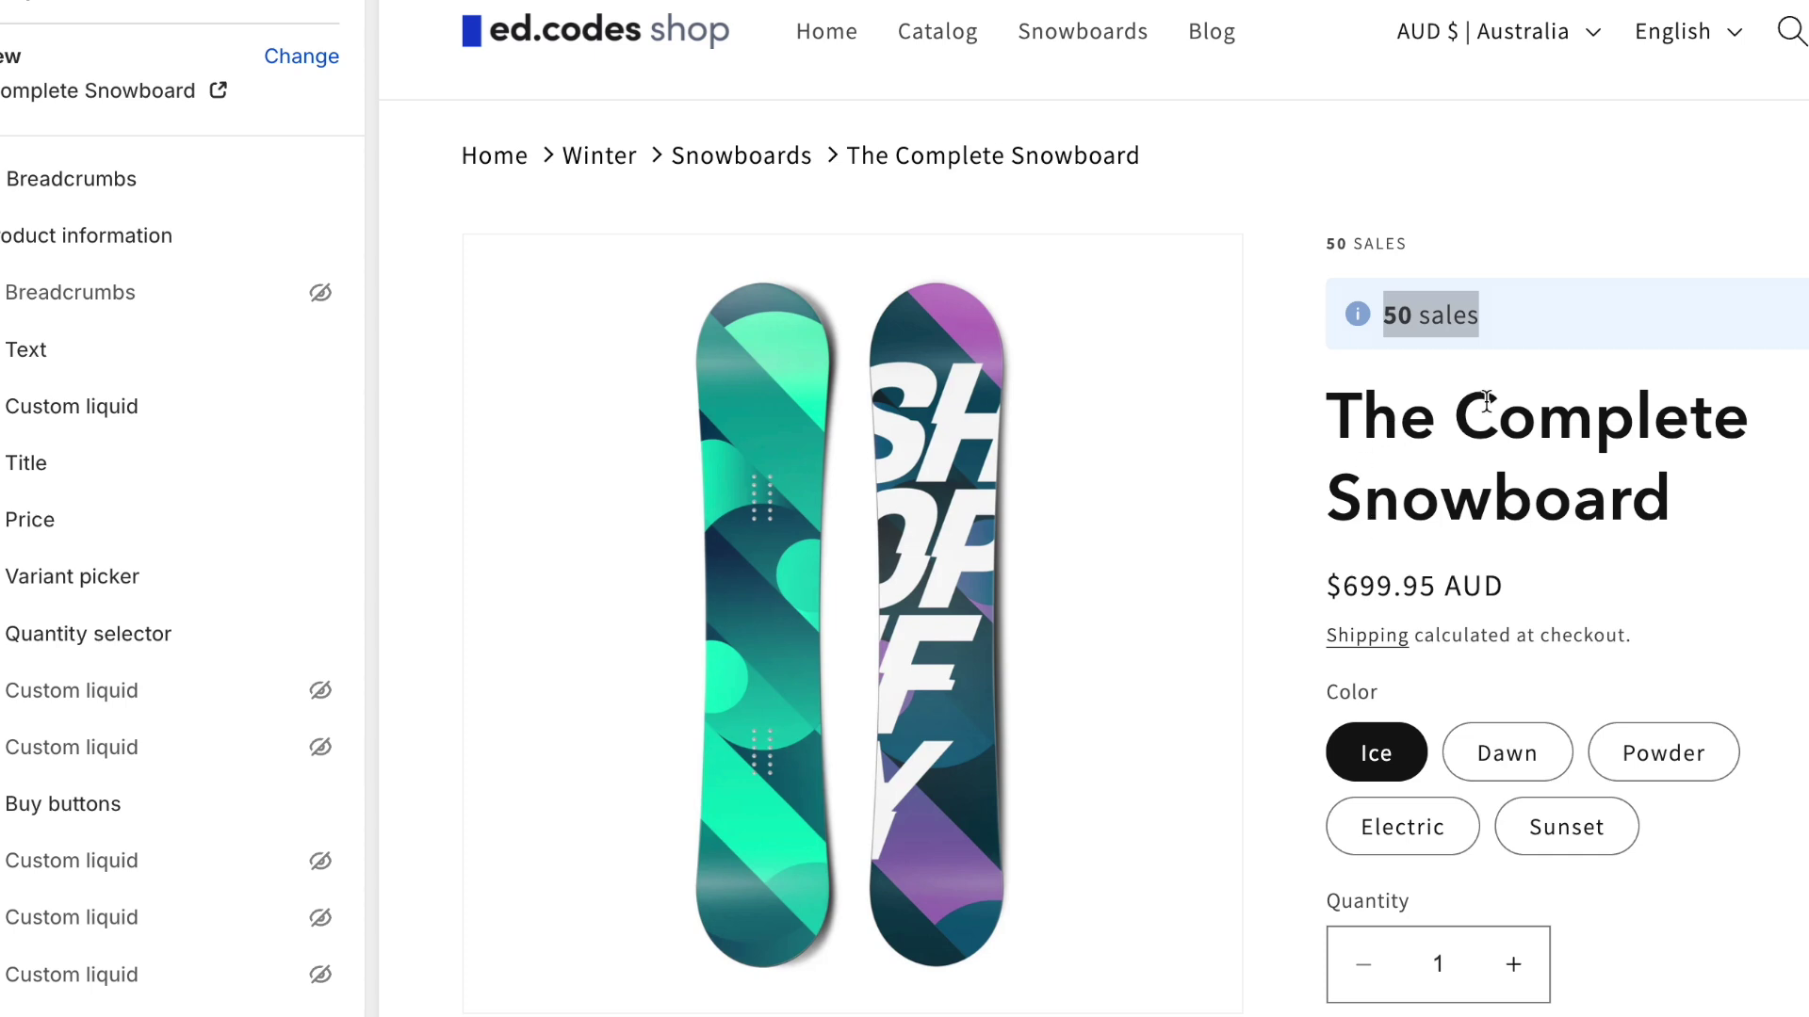
{"action": "left_click", "coordinate": [1410, 324]}
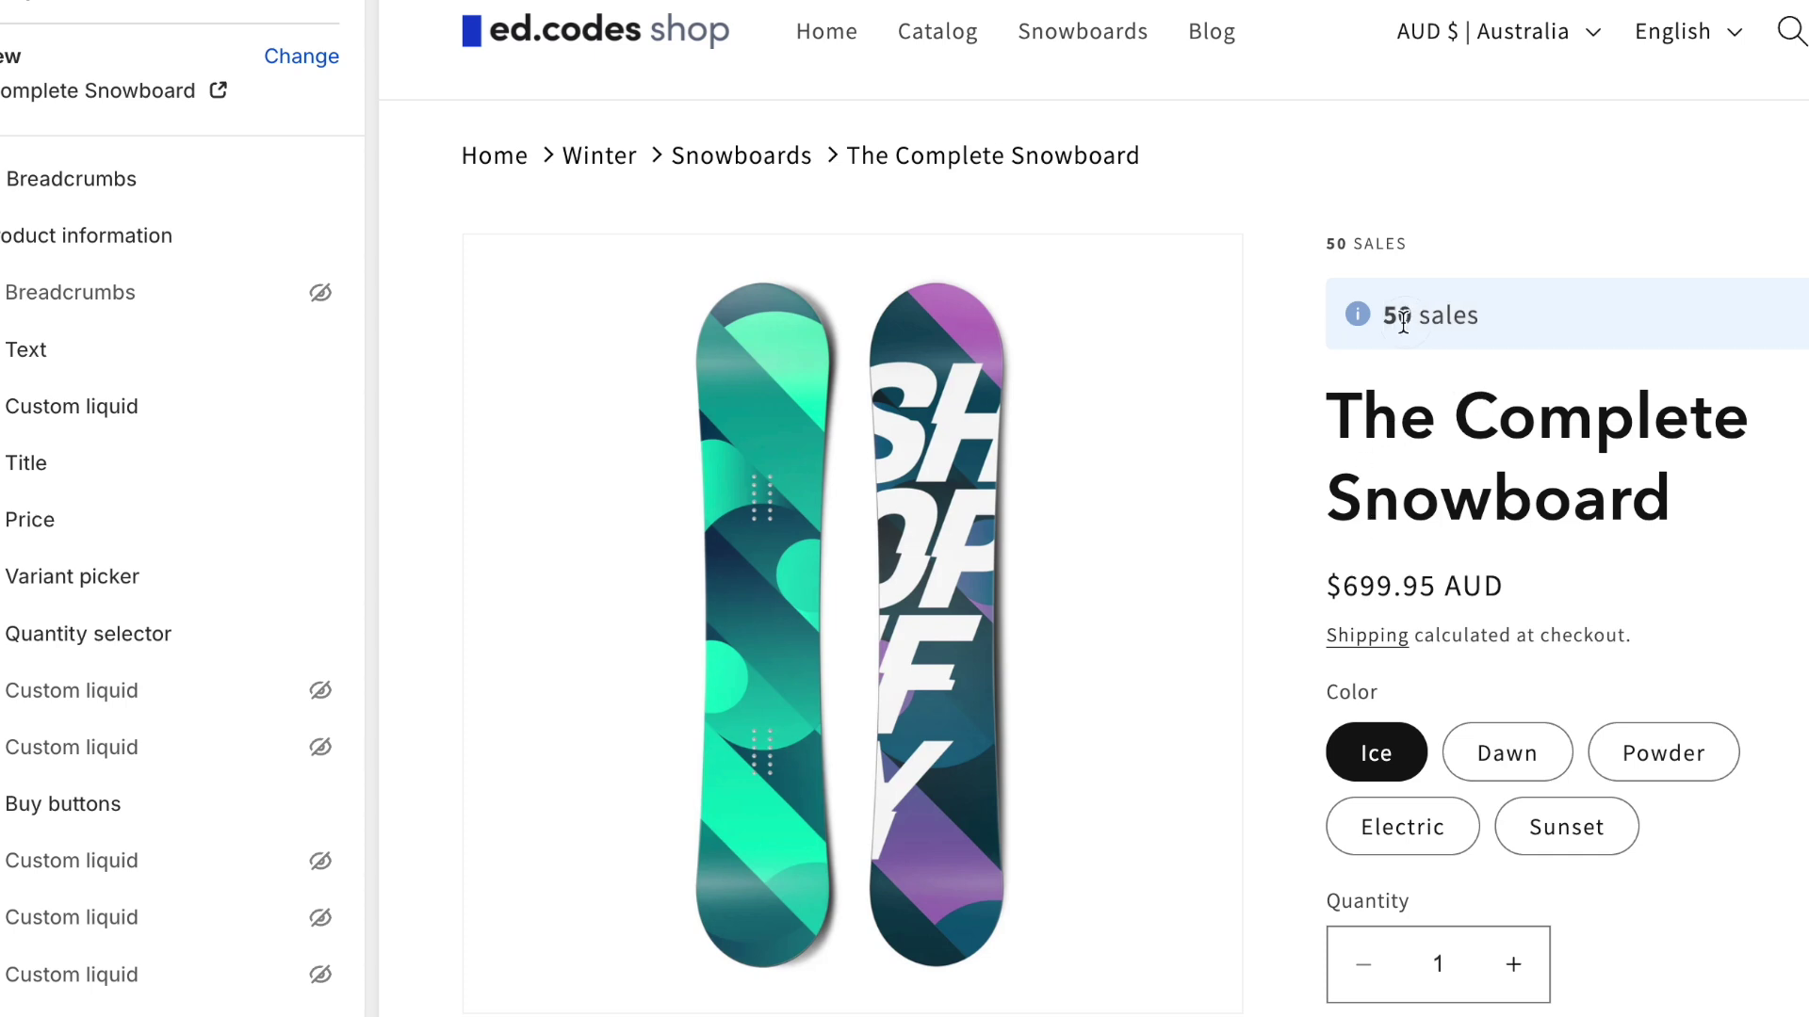
{"action": "left_click_drag", "start_coordinate": [1398, 320], "coordinate": [1385, 328]}
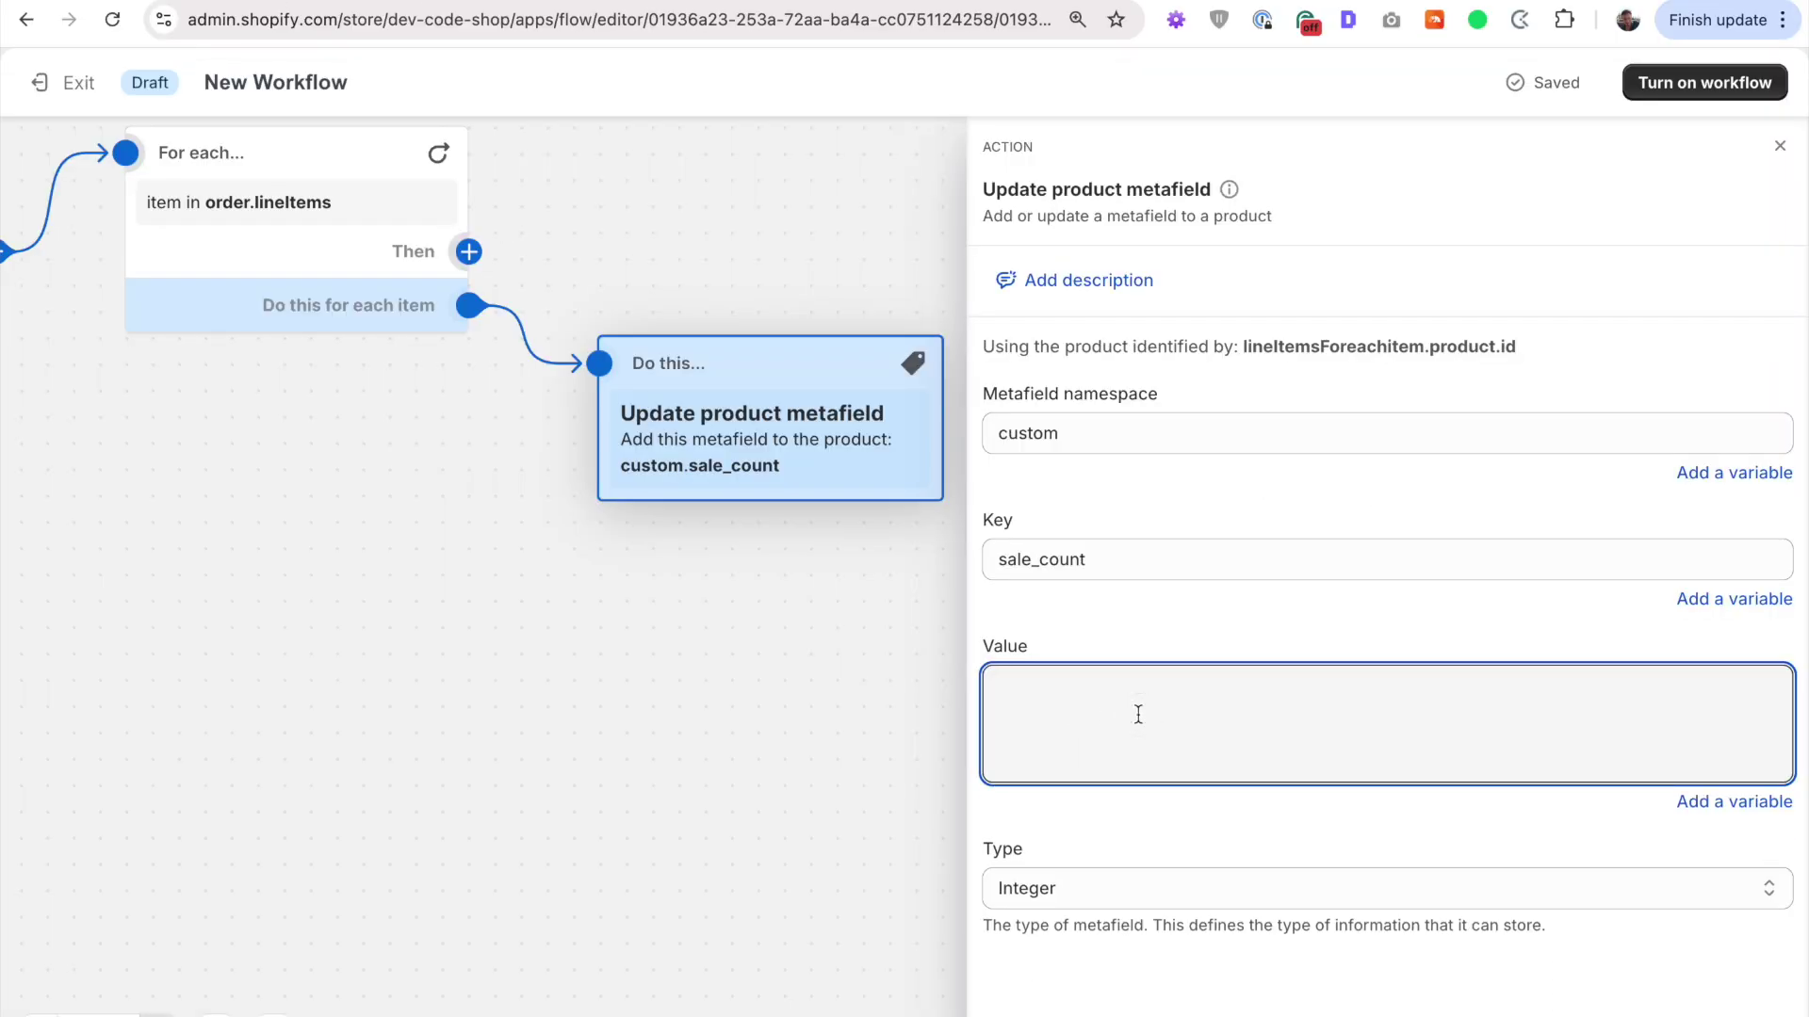
Step: From the Value variable picker, browse Line Items Item > product and open its Add metafield option
{"action": "left_click", "coordinate": [1730, 803]}
{"action": "left_click", "coordinate": [1125, 217]}
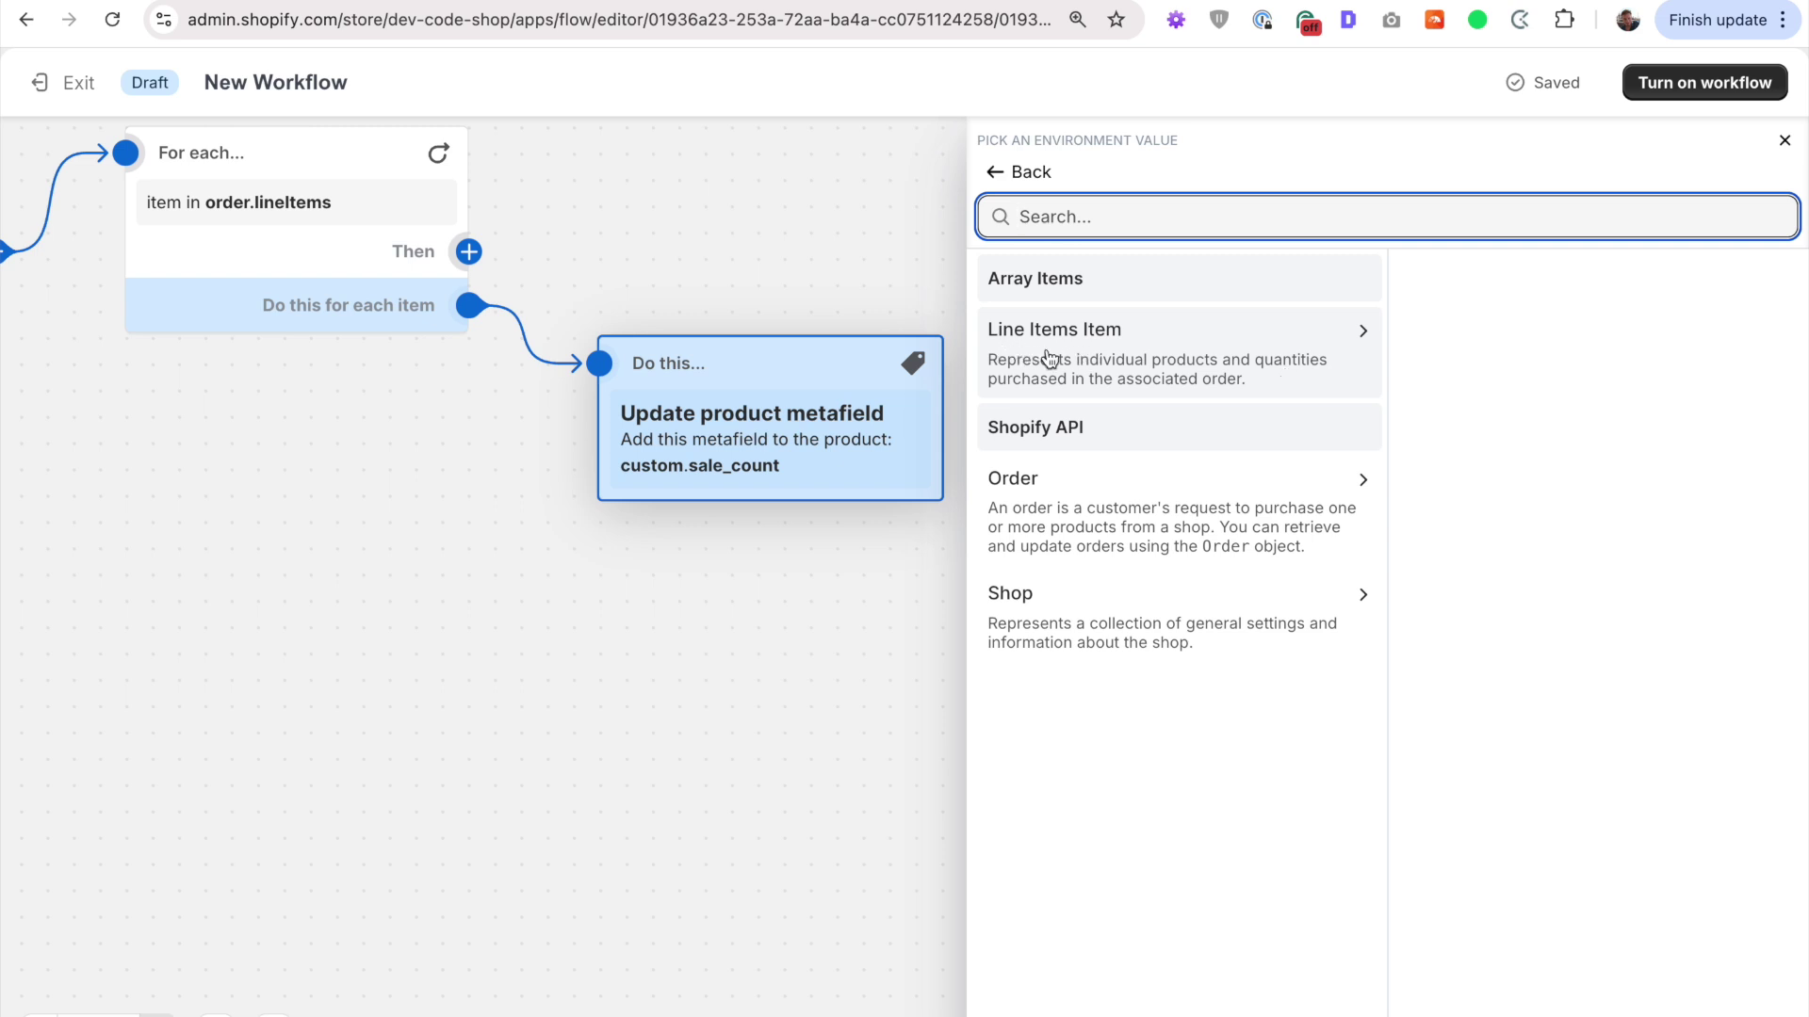
{"action": "mouse_move", "coordinate": [341, 288]}
{"action": "left_click", "coordinate": [1121, 358]}
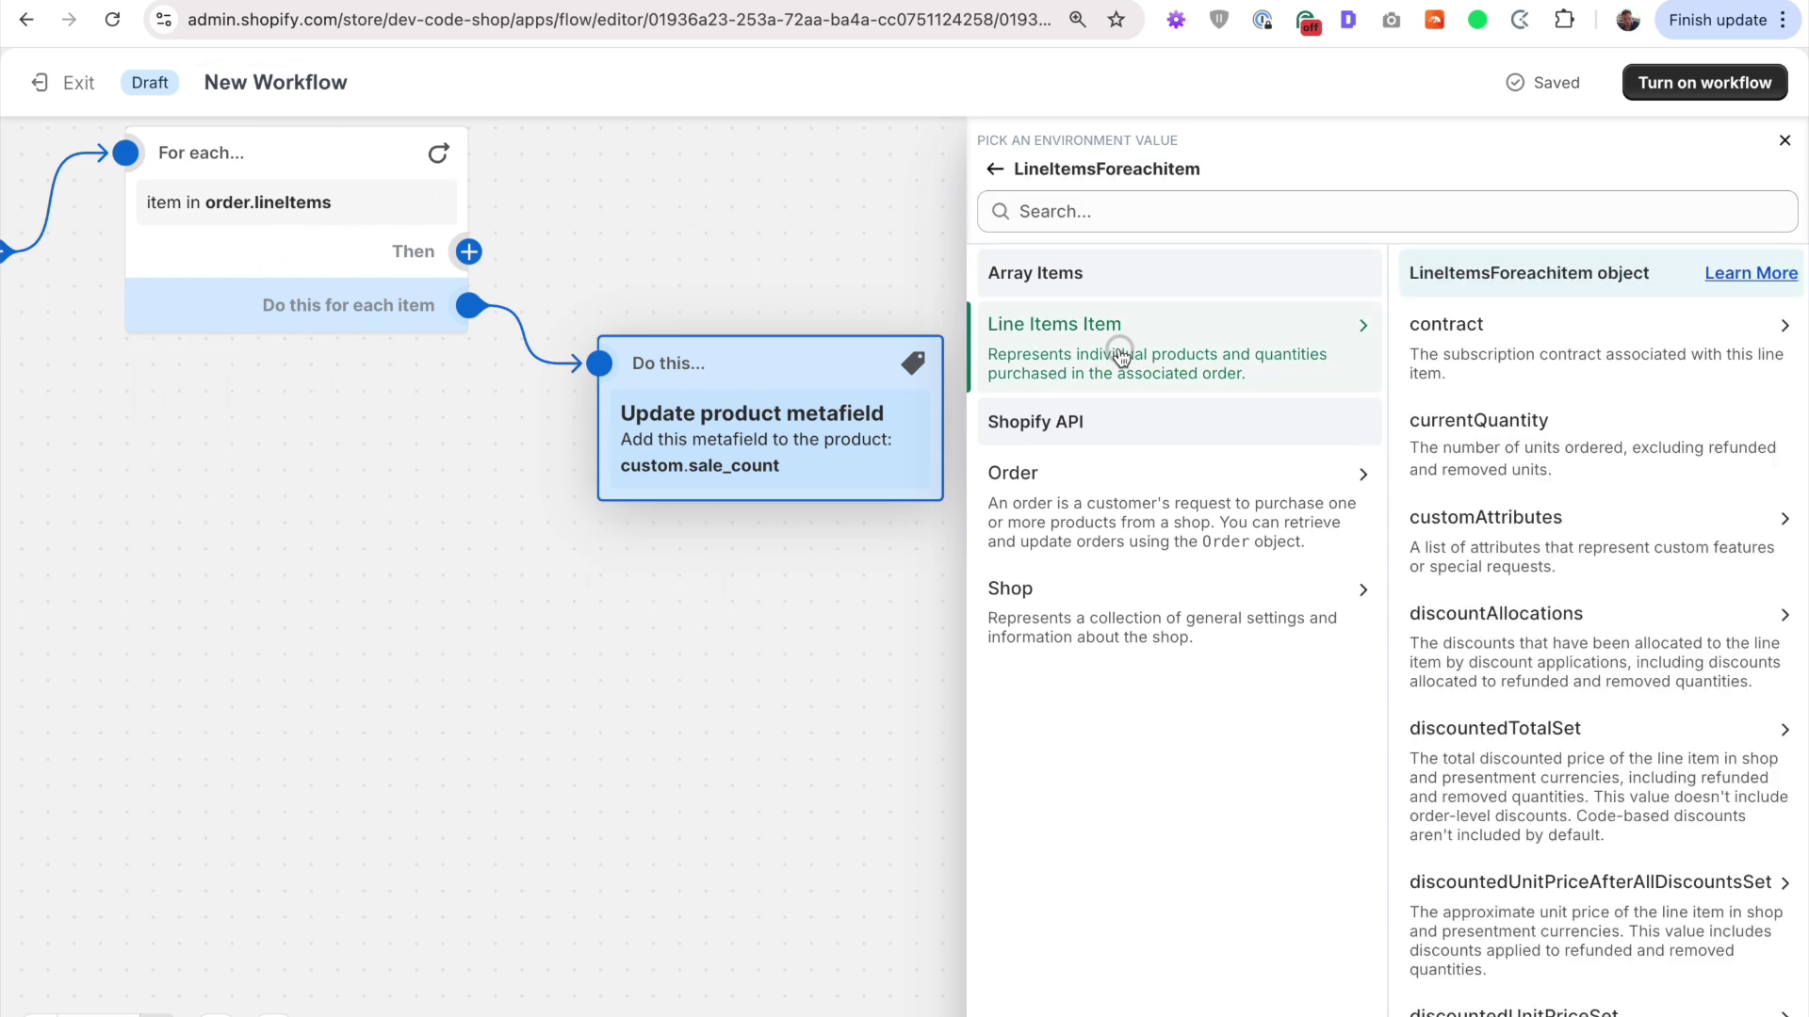
{"action": "scroll", "coordinate": [1595, 542], "scroll_direction": "down", "scroll_amount": 12}
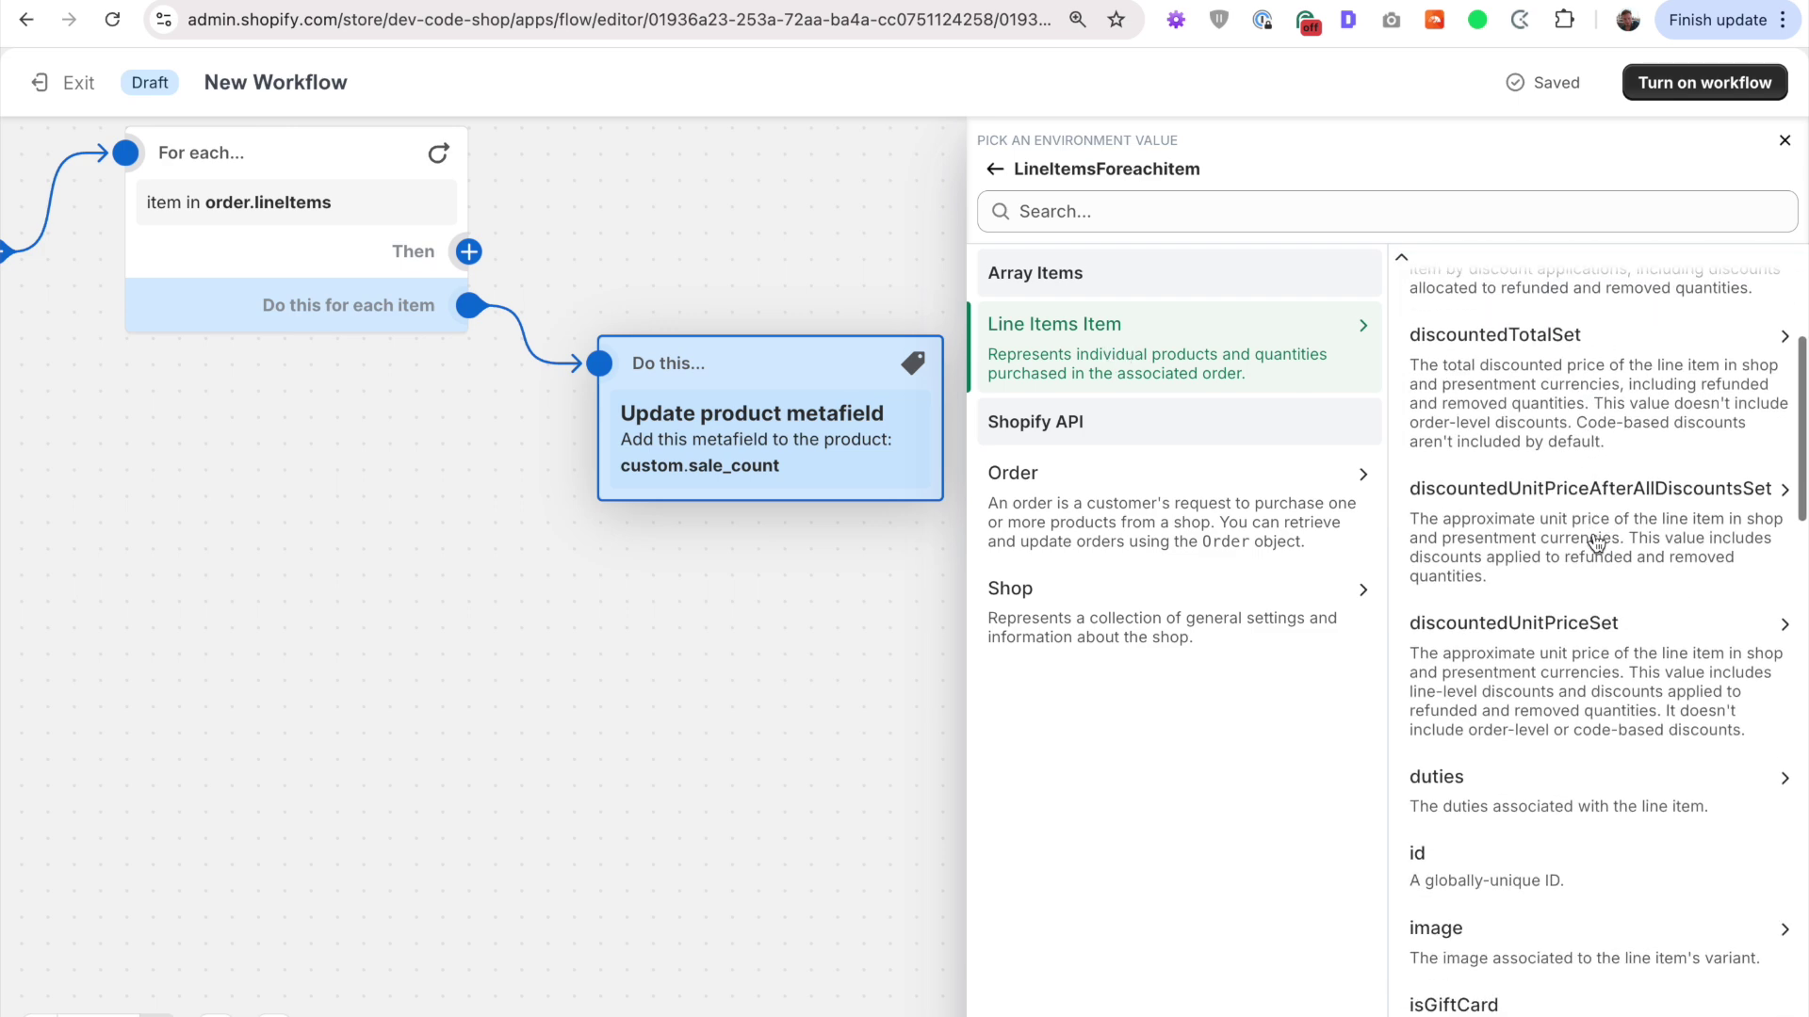
{"action": "scroll", "coordinate": [1595, 541], "scroll_direction": "down", "scroll_amount": 3}
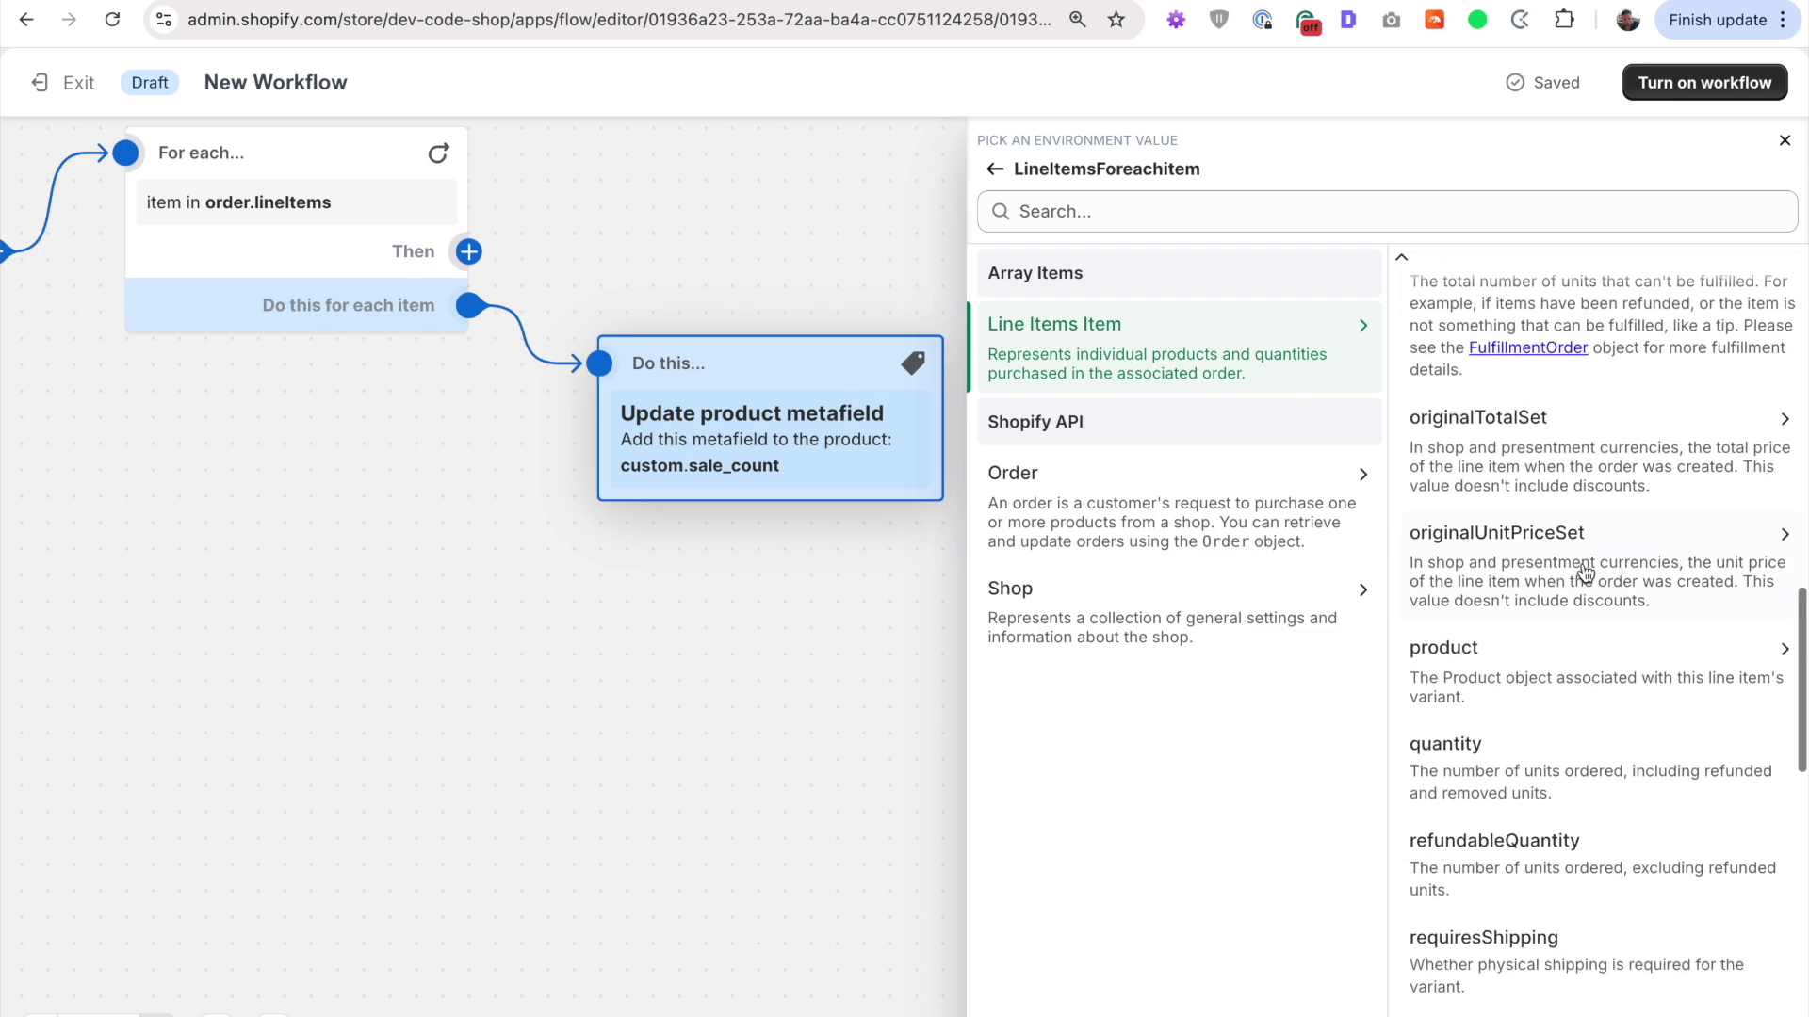
{"action": "left_click", "coordinate": [1500, 674]}
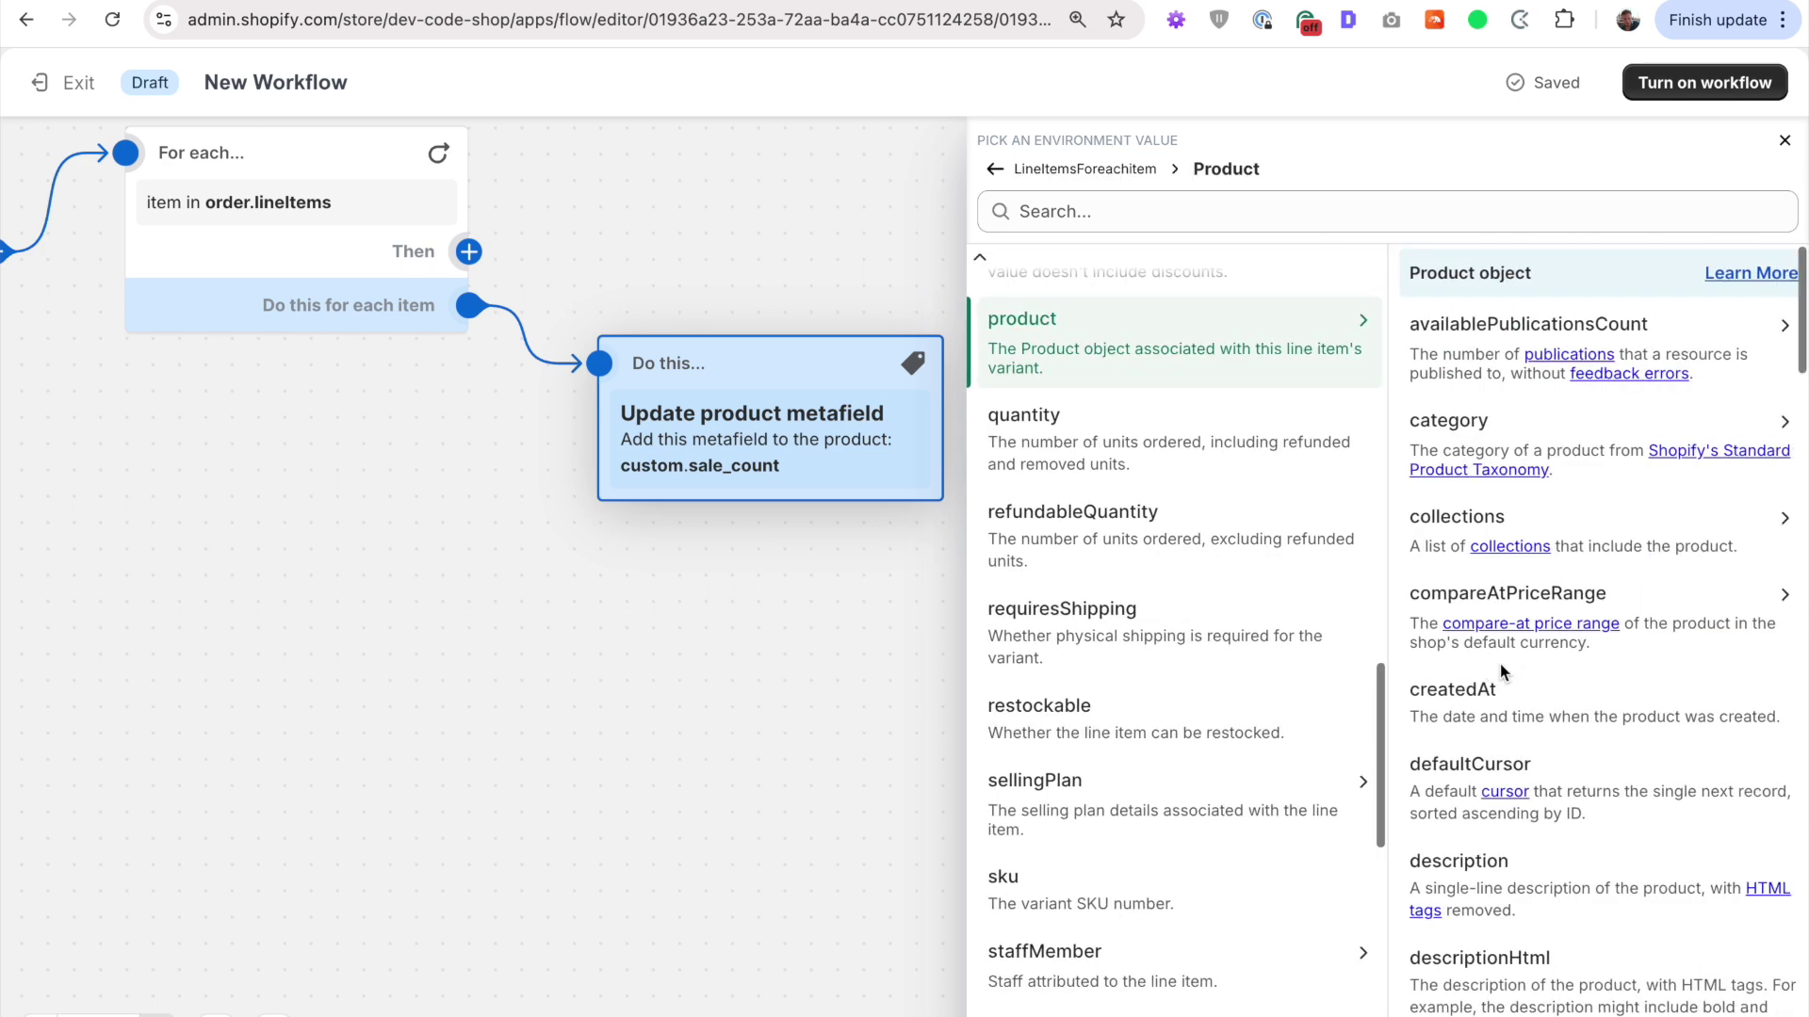
{"action": "scroll", "coordinate": [1616, 625], "scroll_direction": "down", "scroll_amount": 4}
{"action": "scroll", "coordinate": [1616, 625], "scroll_direction": "down", "scroll_amount": 10}
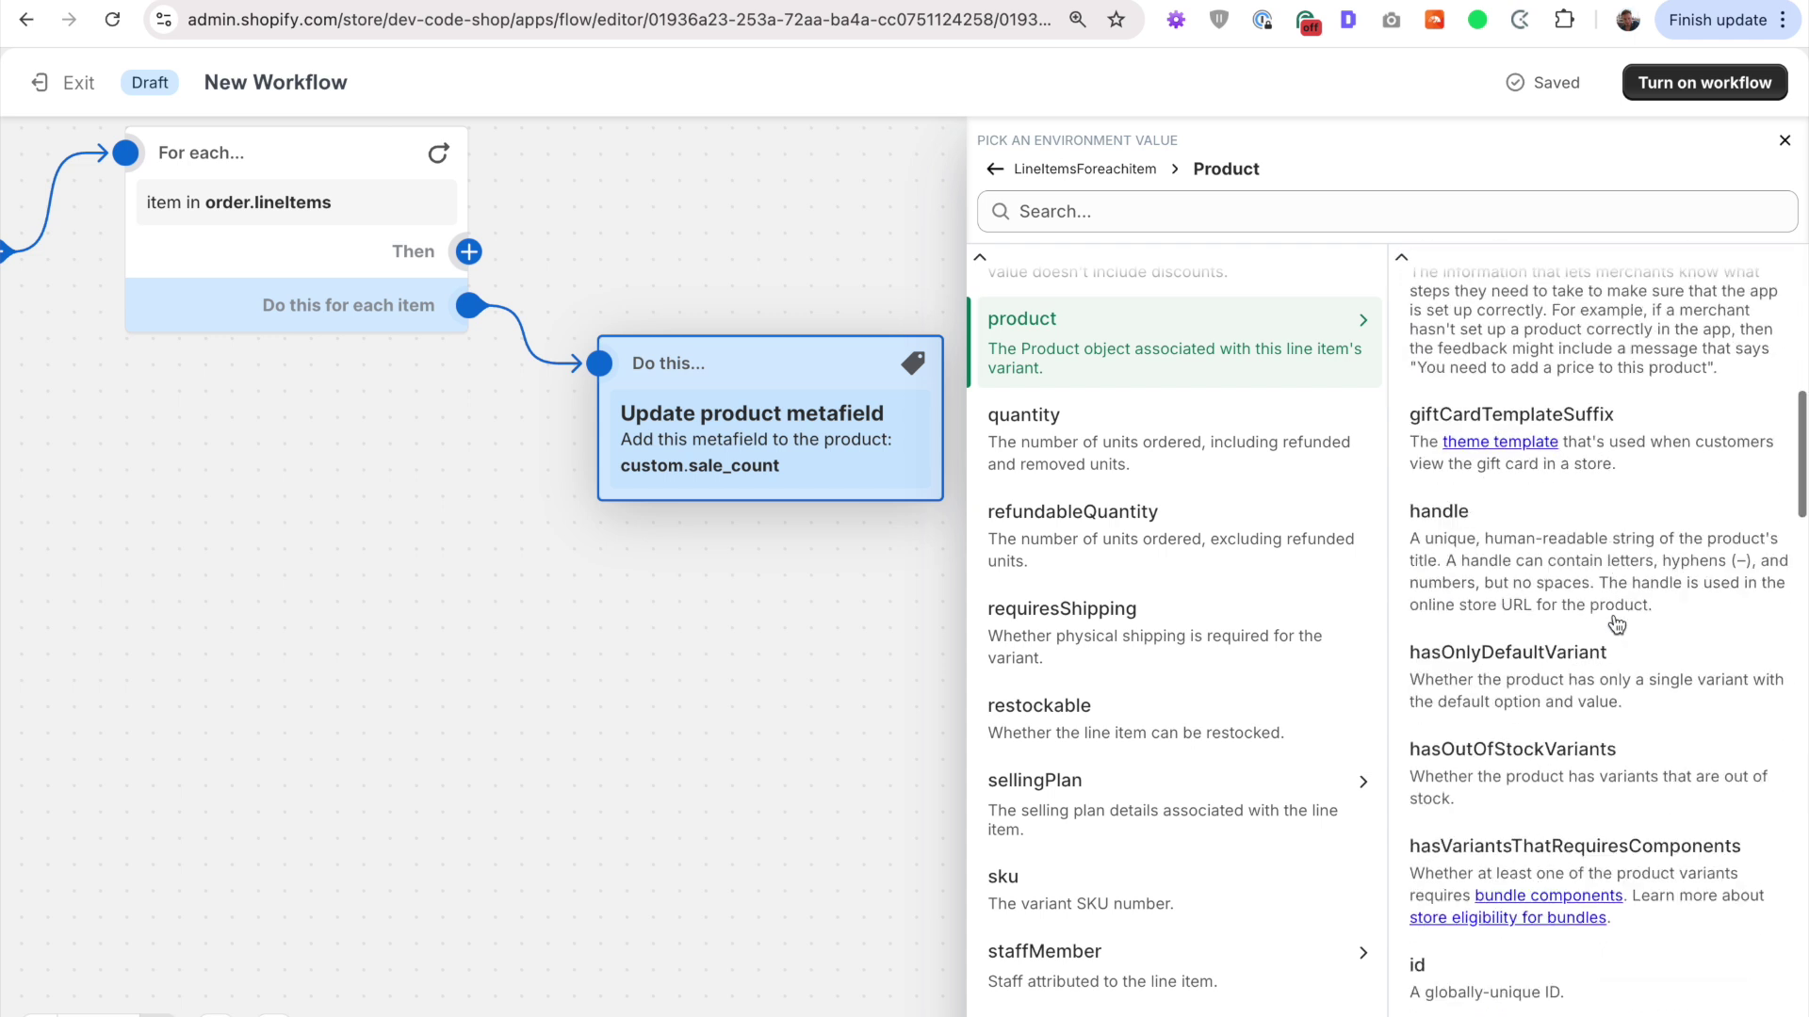
{"action": "scroll", "coordinate": [1617, 623], "scroll_direction": "down", "scroll_amount": 3}
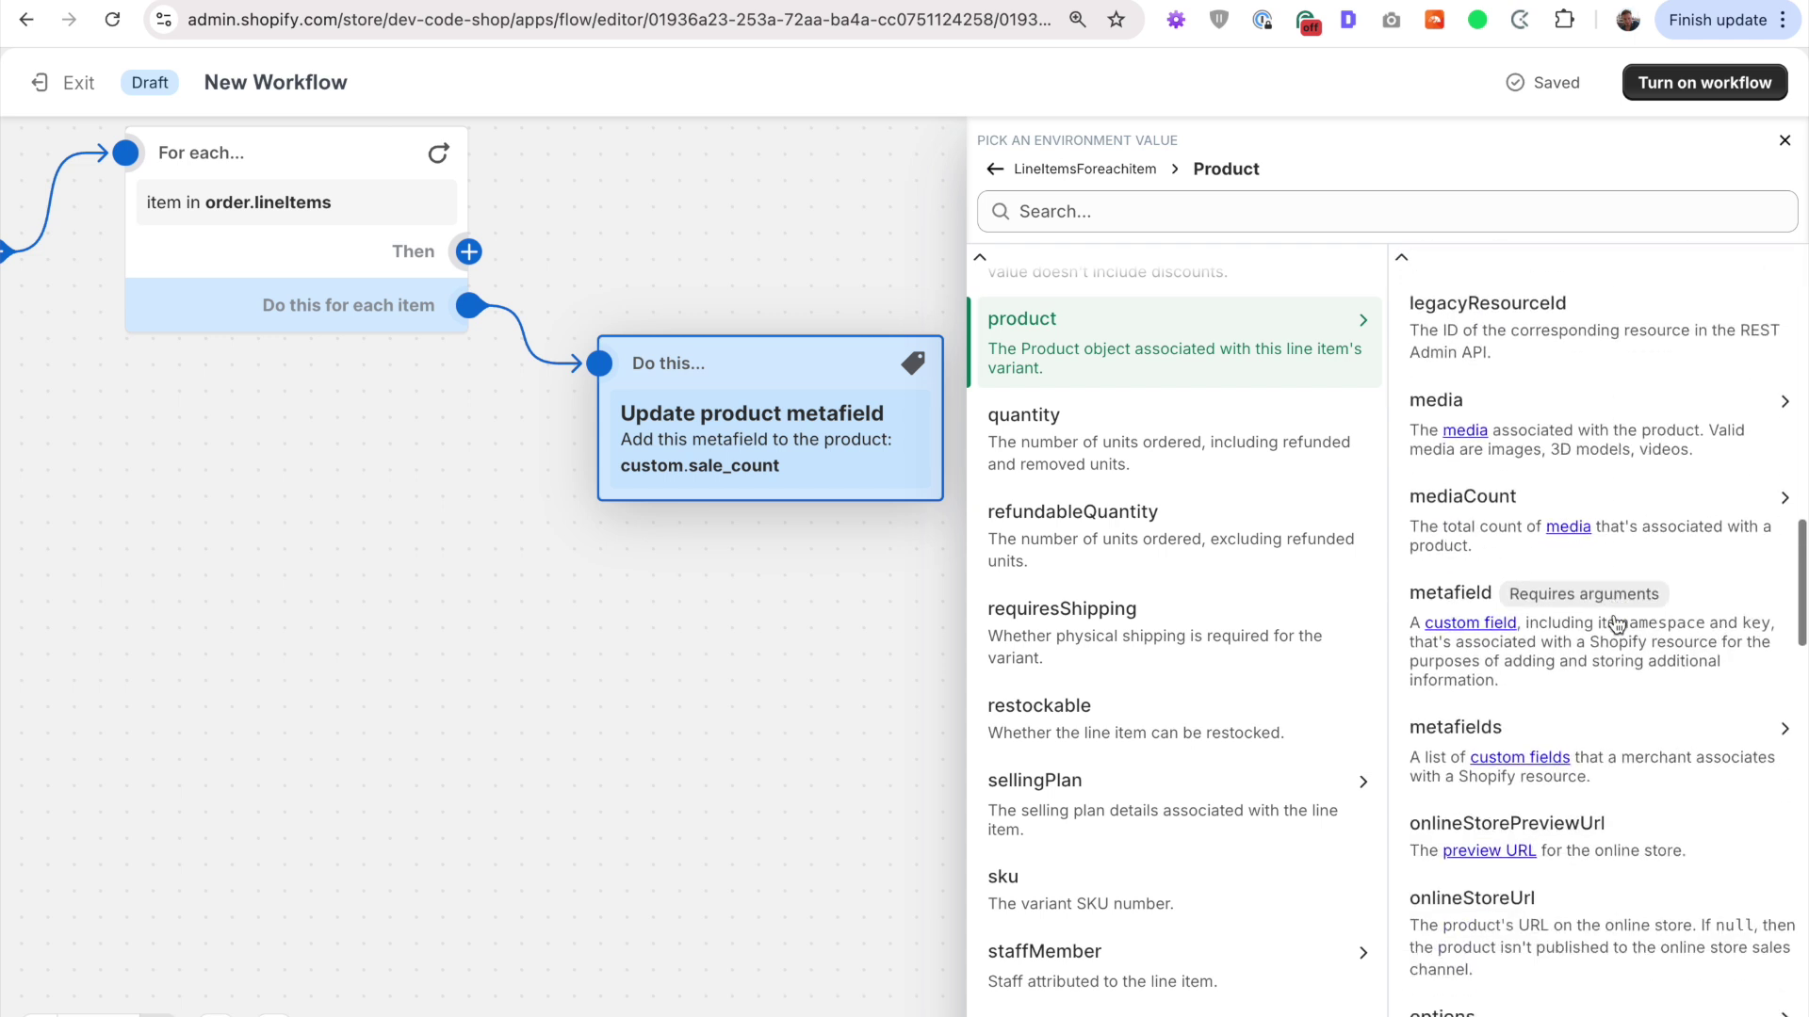
{"action": "scroll", "coordinate": [1571, 654], "scroll_direction": "down", "scroll_amount": 1}
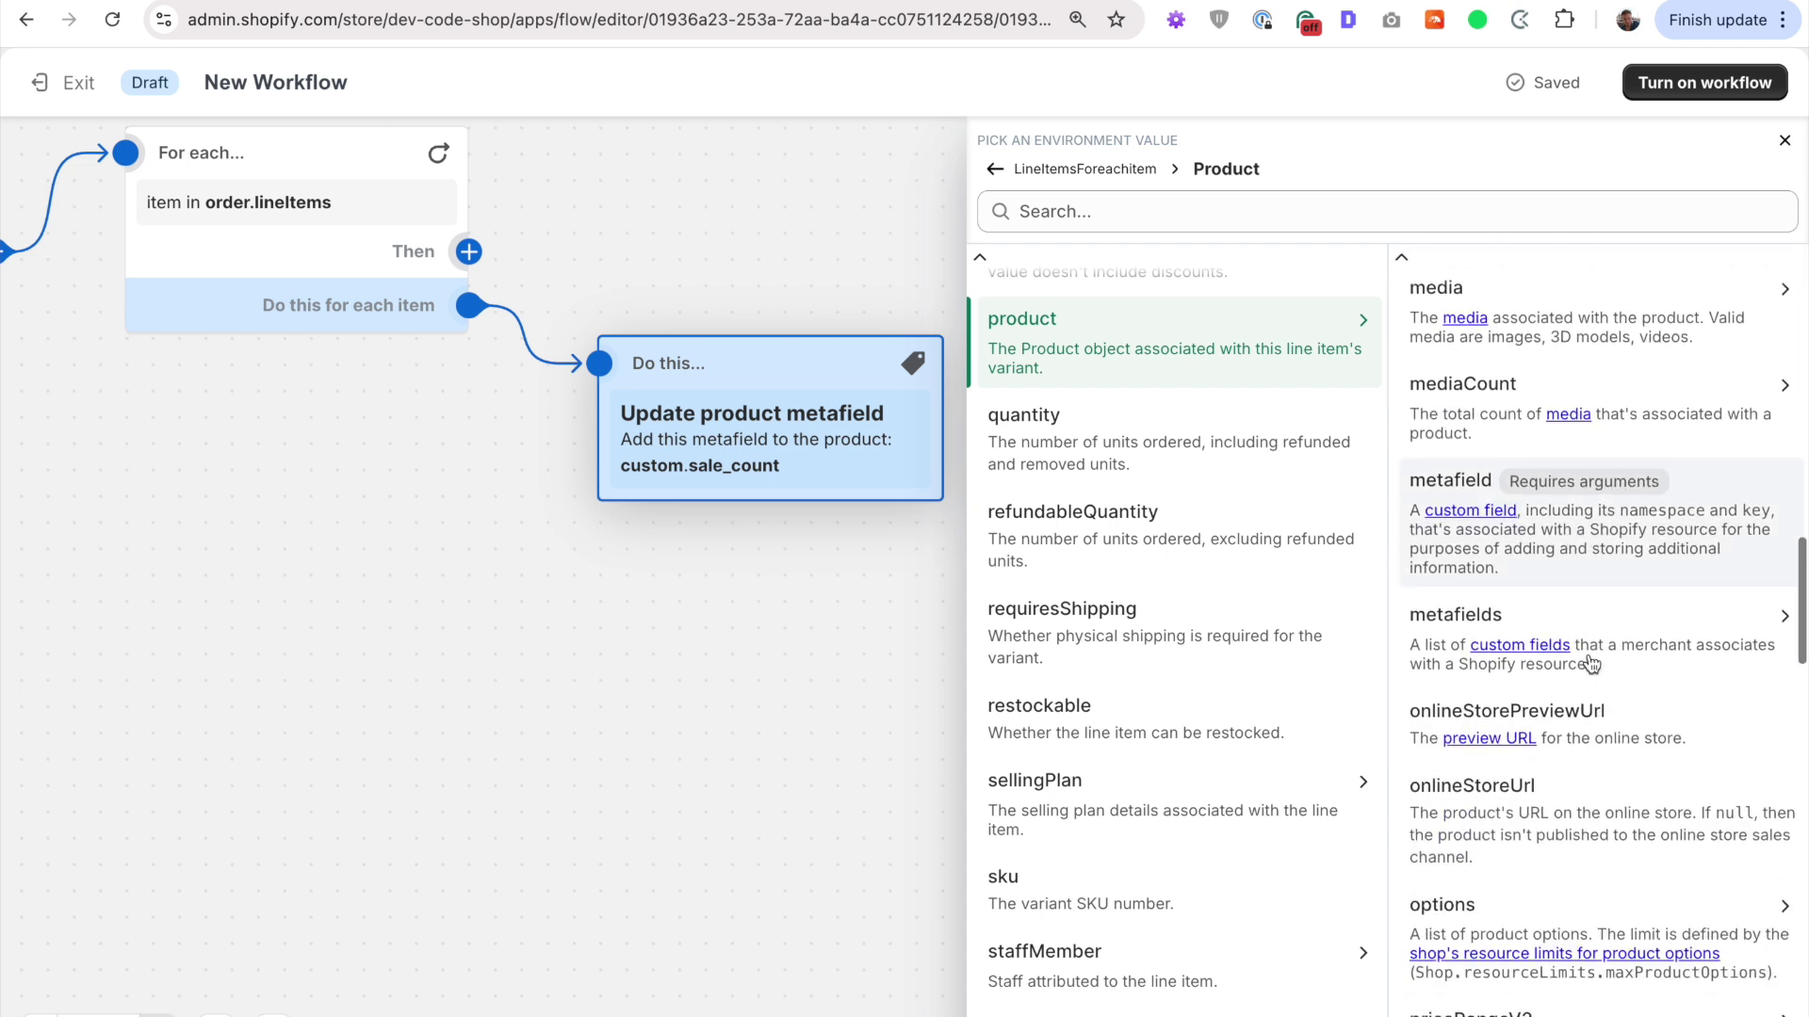
{"action": "scroll", "coordinate": [1484, 627], "scroll_direction": "up", "scroll_amount": 1}
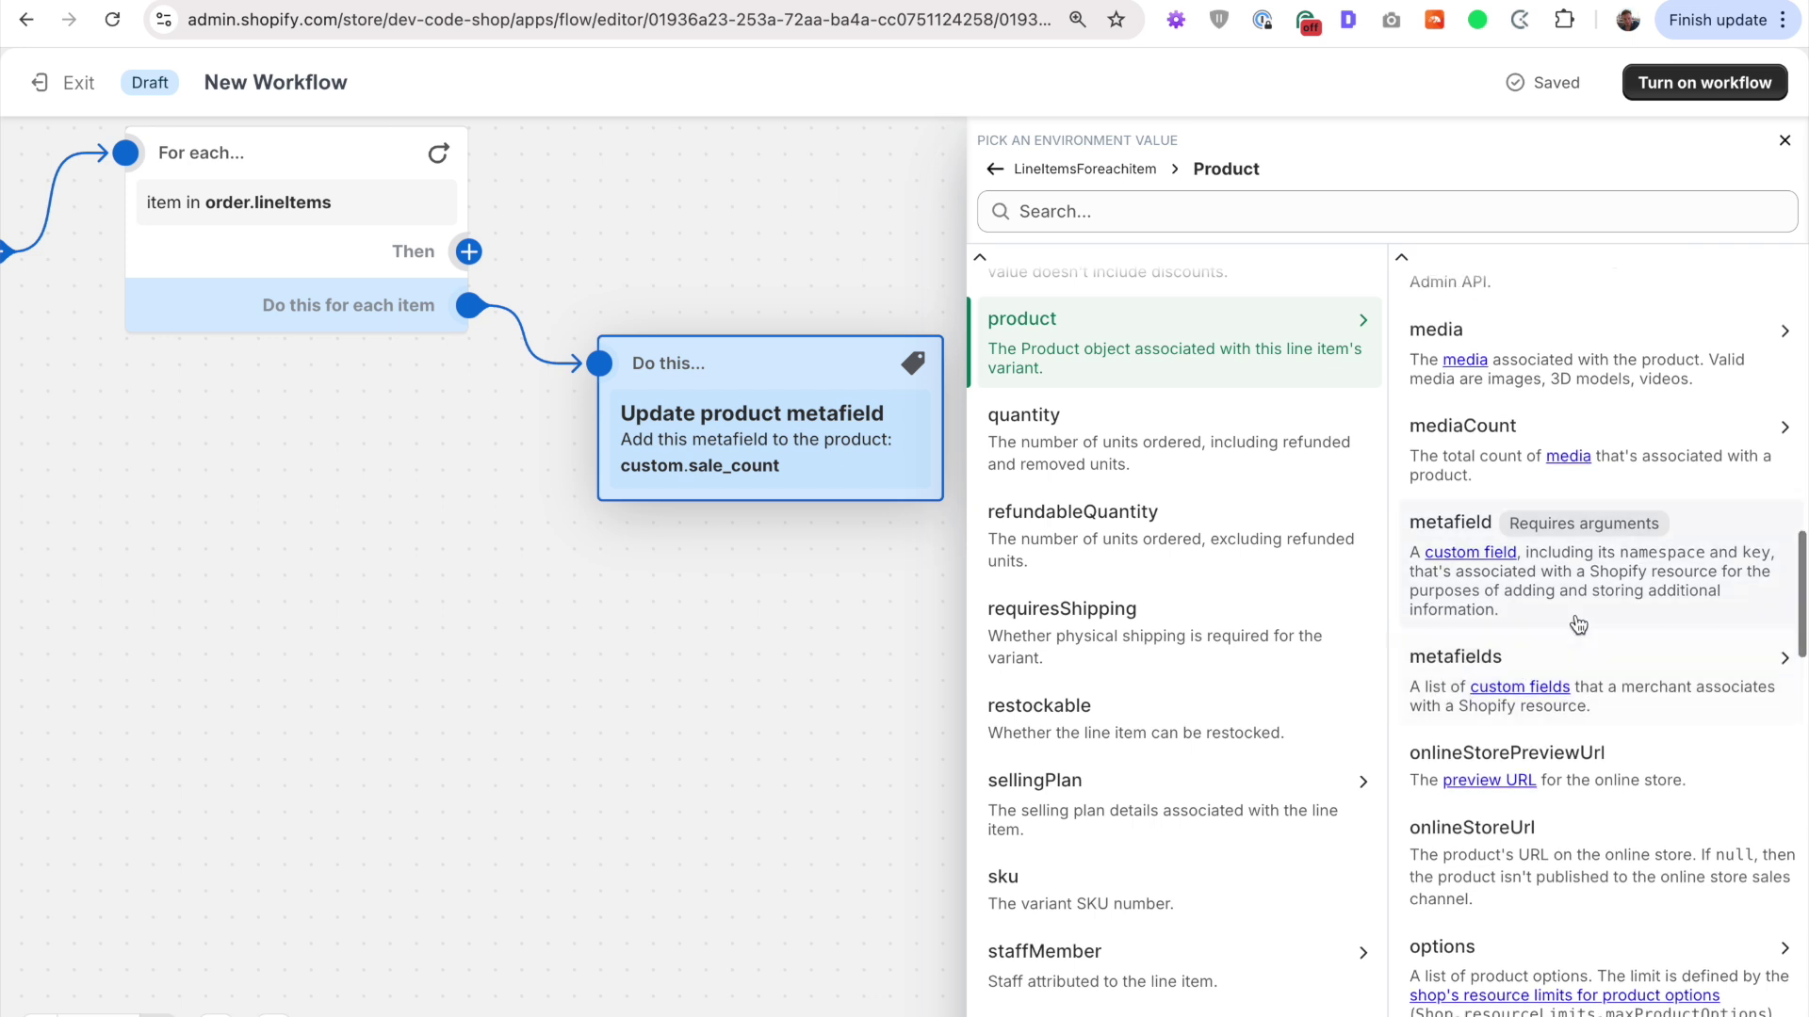
{"action": "left_click", "coordinate": [1569, 602]}
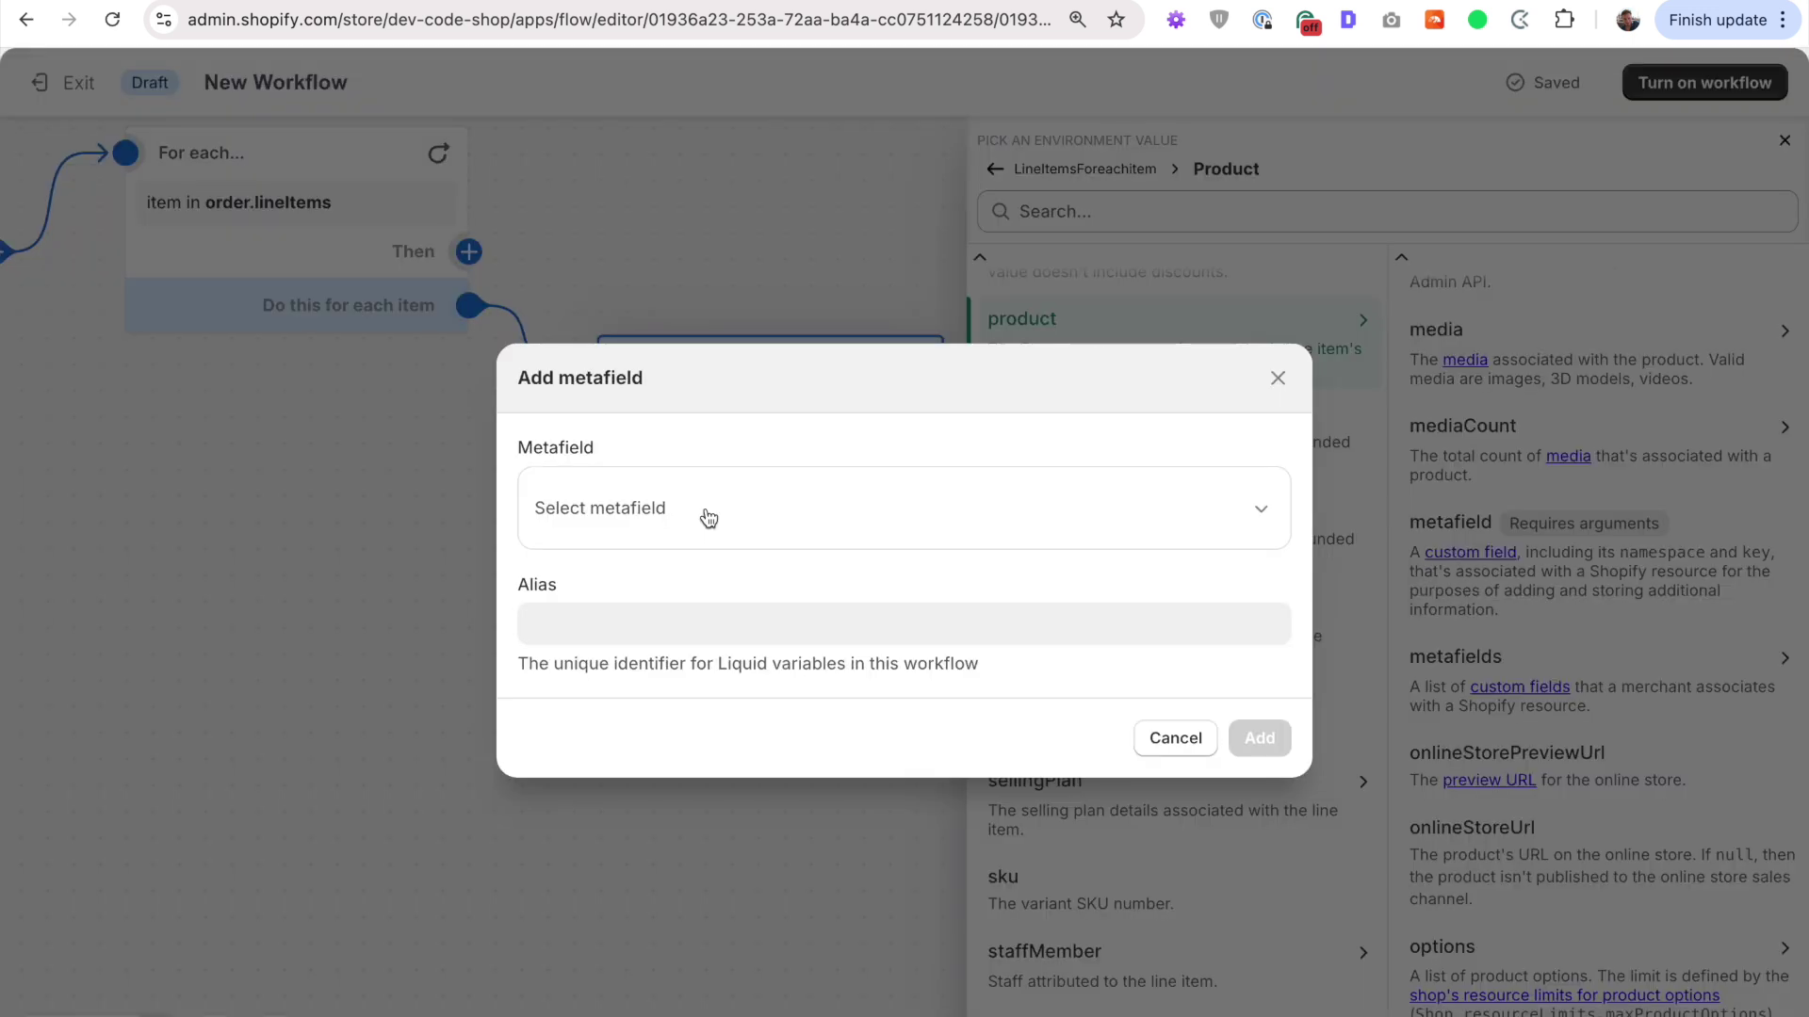
Step: After rechecking the definition, choose the Sale count metafield in the Add metafield dialog
{"action": "left_click", "coordinate": [544, 2]}
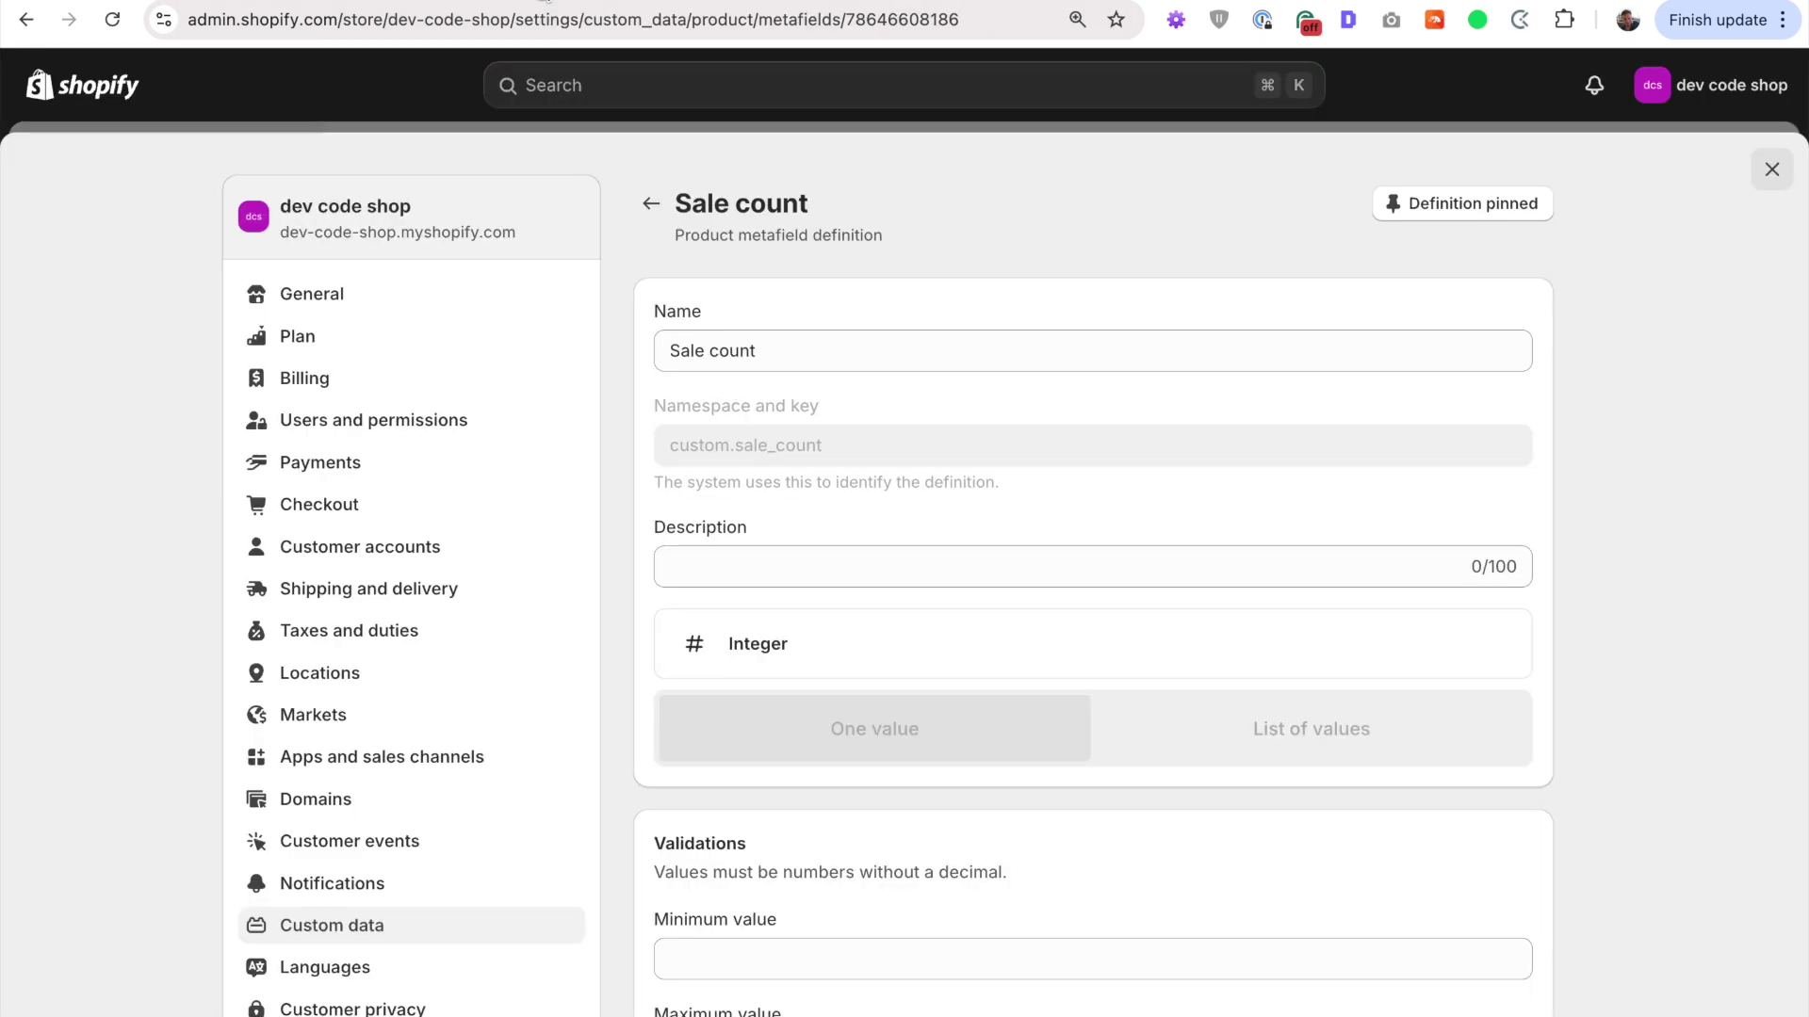
{"action": "key", "text": "ctrl+shift+Tab"}
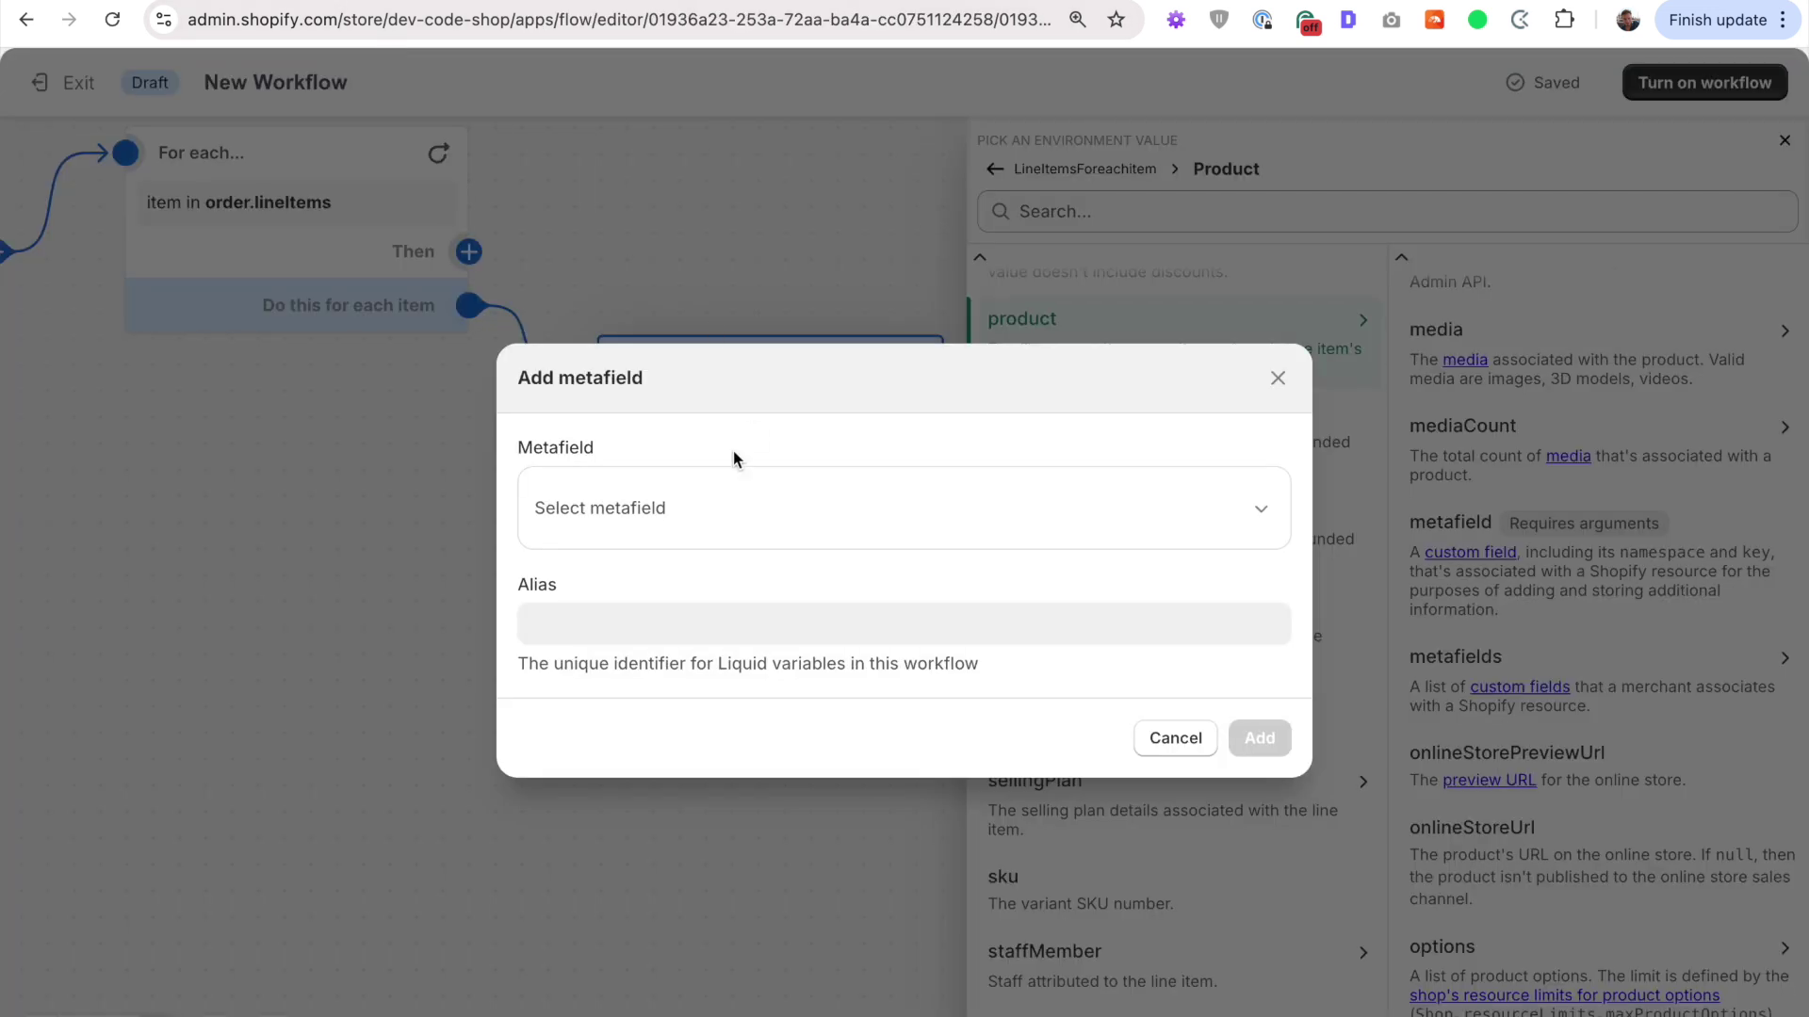
{"action": "left_click", "coordinate": [670, 513]}
{"action": "scroll", "coordinate": [759, 682], "scroll_direction": "down", "scroll_amount": 1}
{"action": "scroll", "coordinate": [760, 682], "scroll_direction": "down", "scroll_amount": 1}
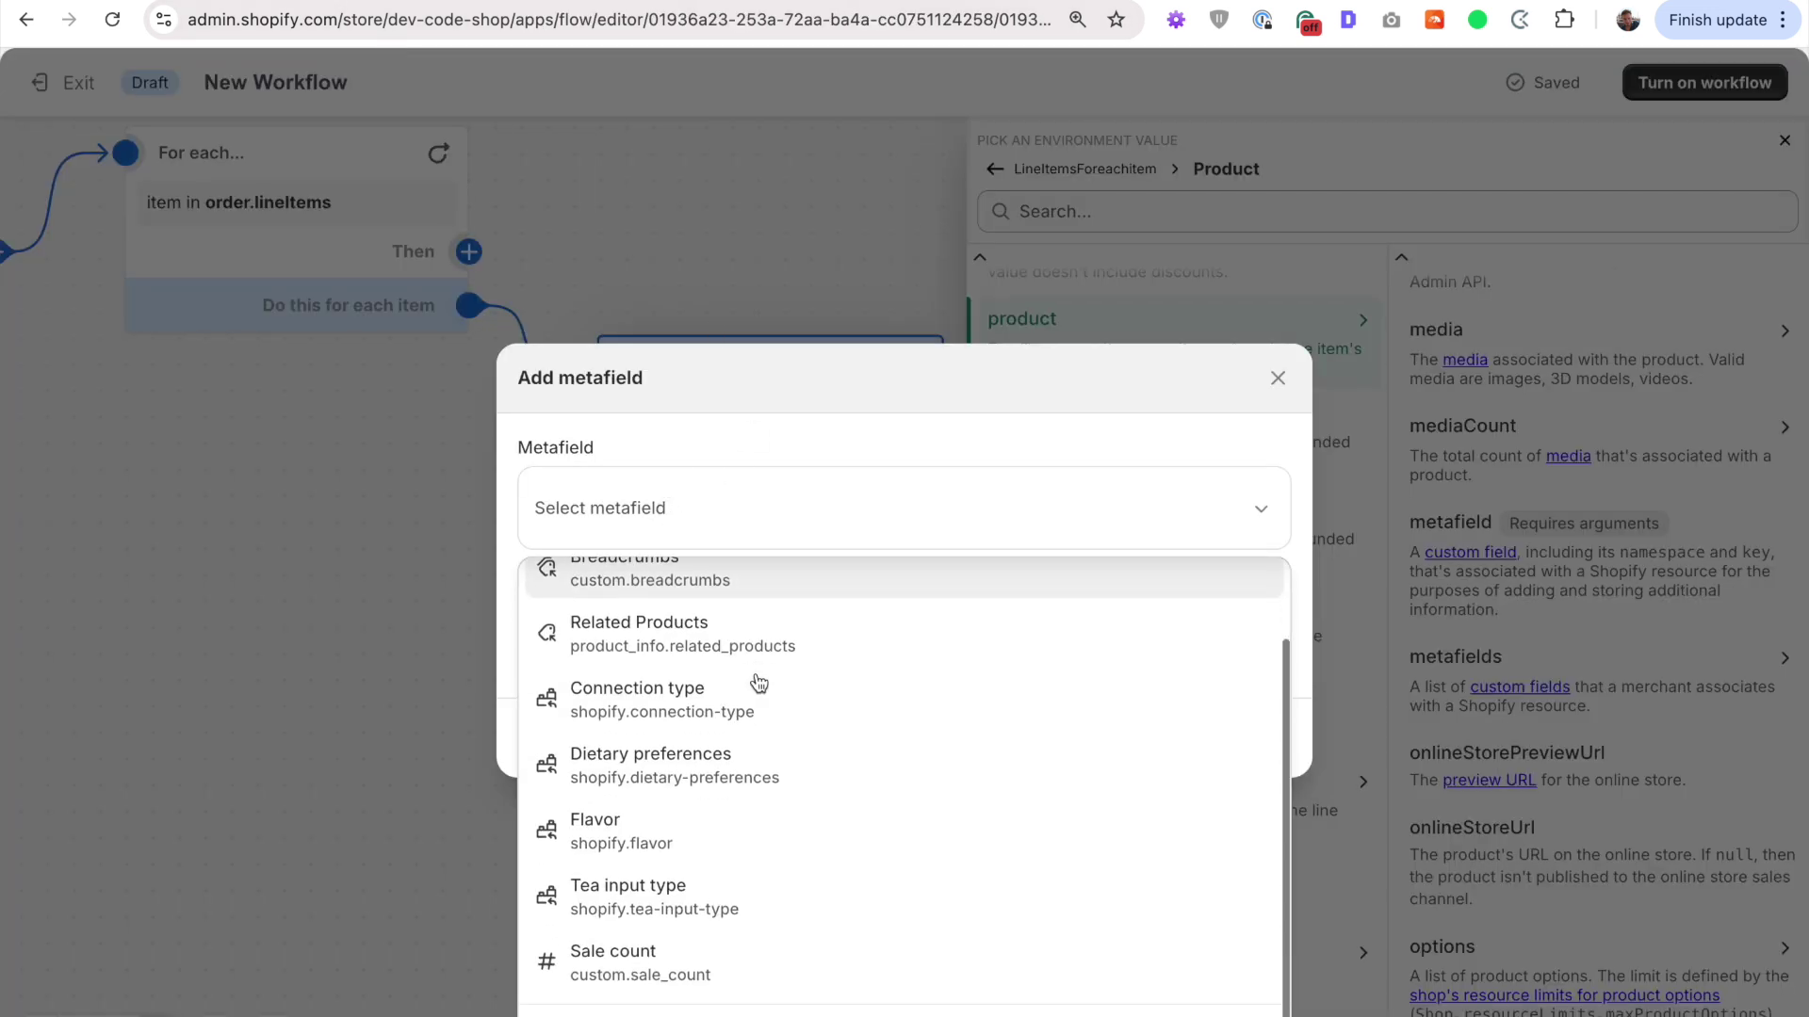
{"action": "left_click", "coordinate": [658, 965]}
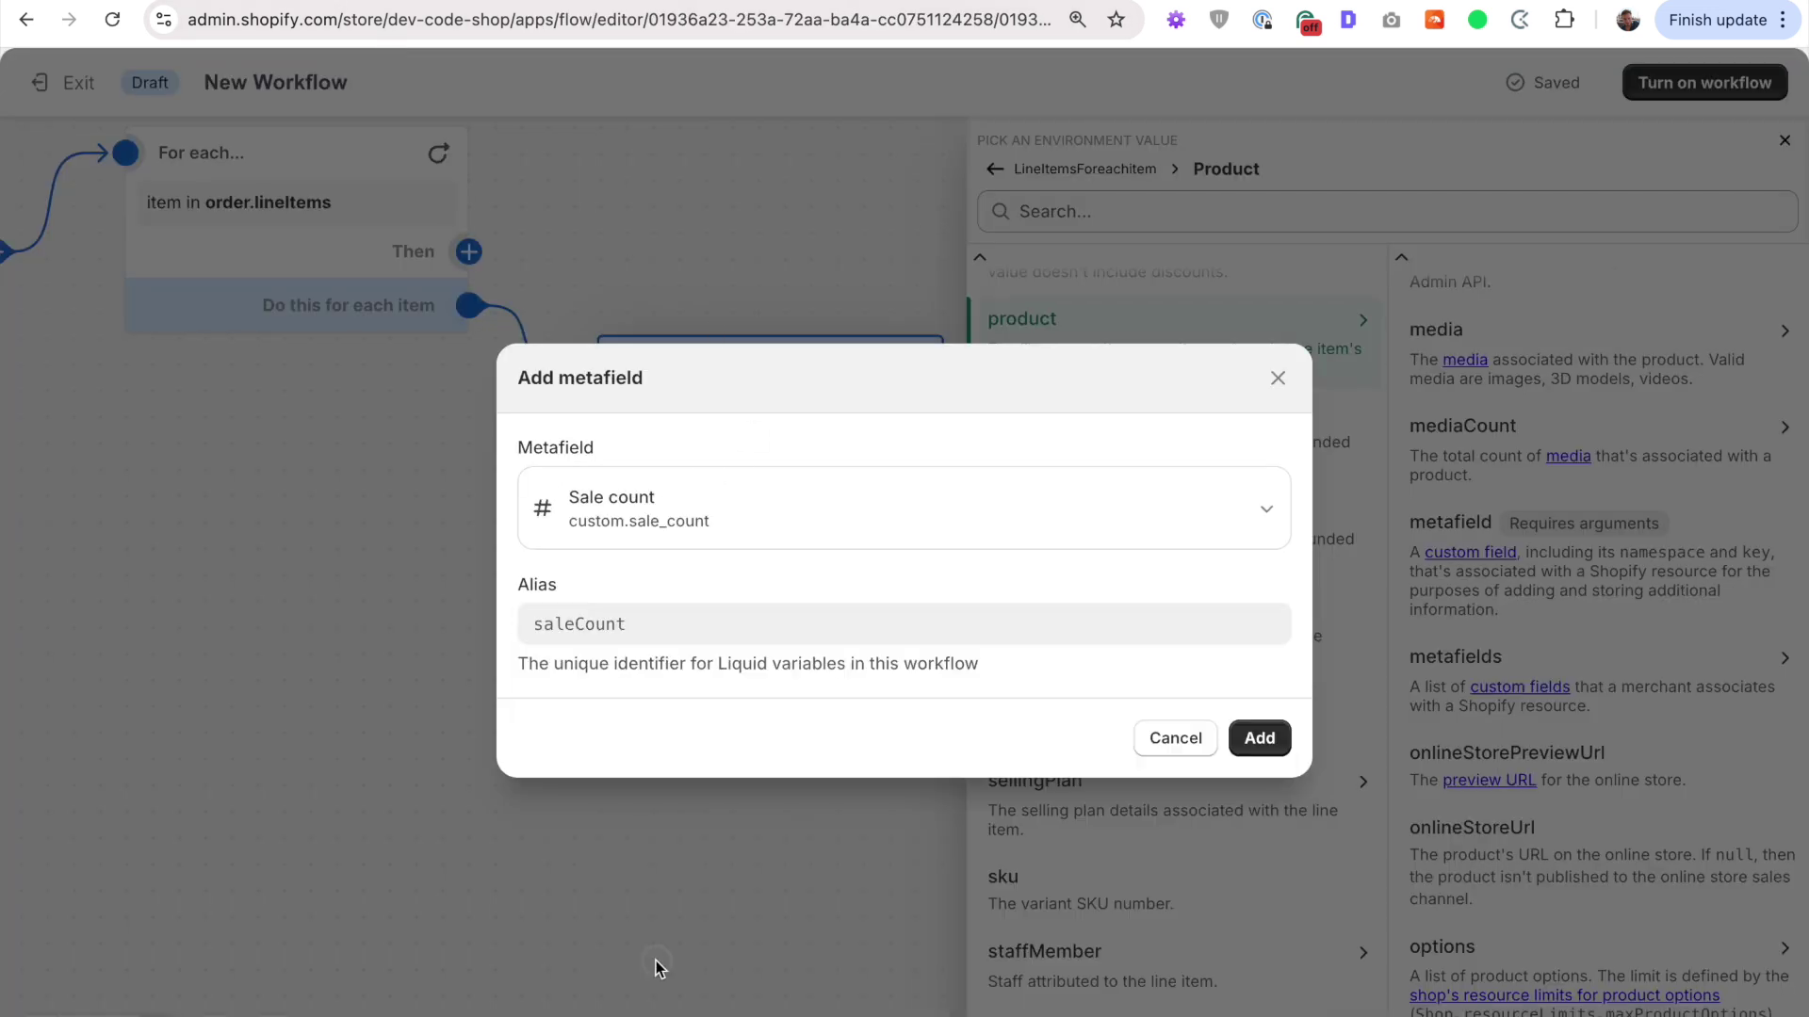
{"action": "left_click_drag", "start_coordinate": [530, 620], "coordinate": [658, 626]}
{"action": "left_click", "coordinate": [609, 621]}
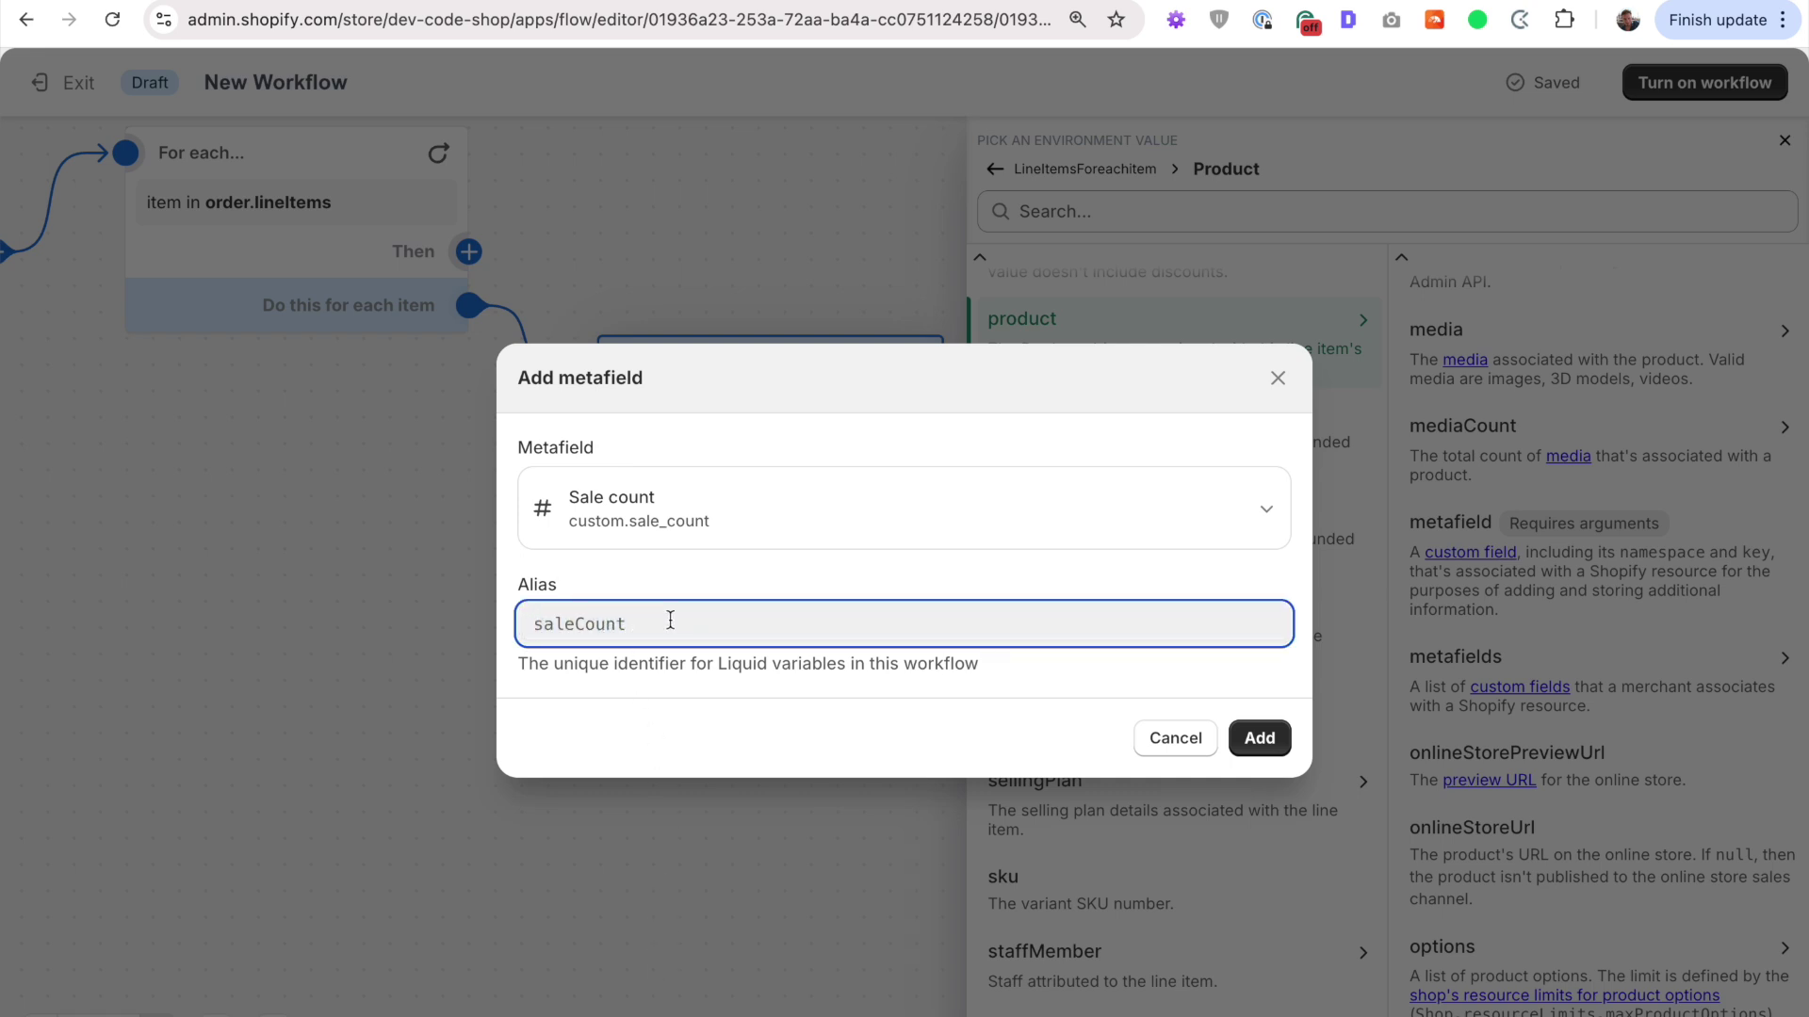
{"action": "left_click", "coordinate": [751, 509]}
{"action": "scroll", "coordinate": [719, 882], "scroll_direction": "down", "scroll_amount": 2}
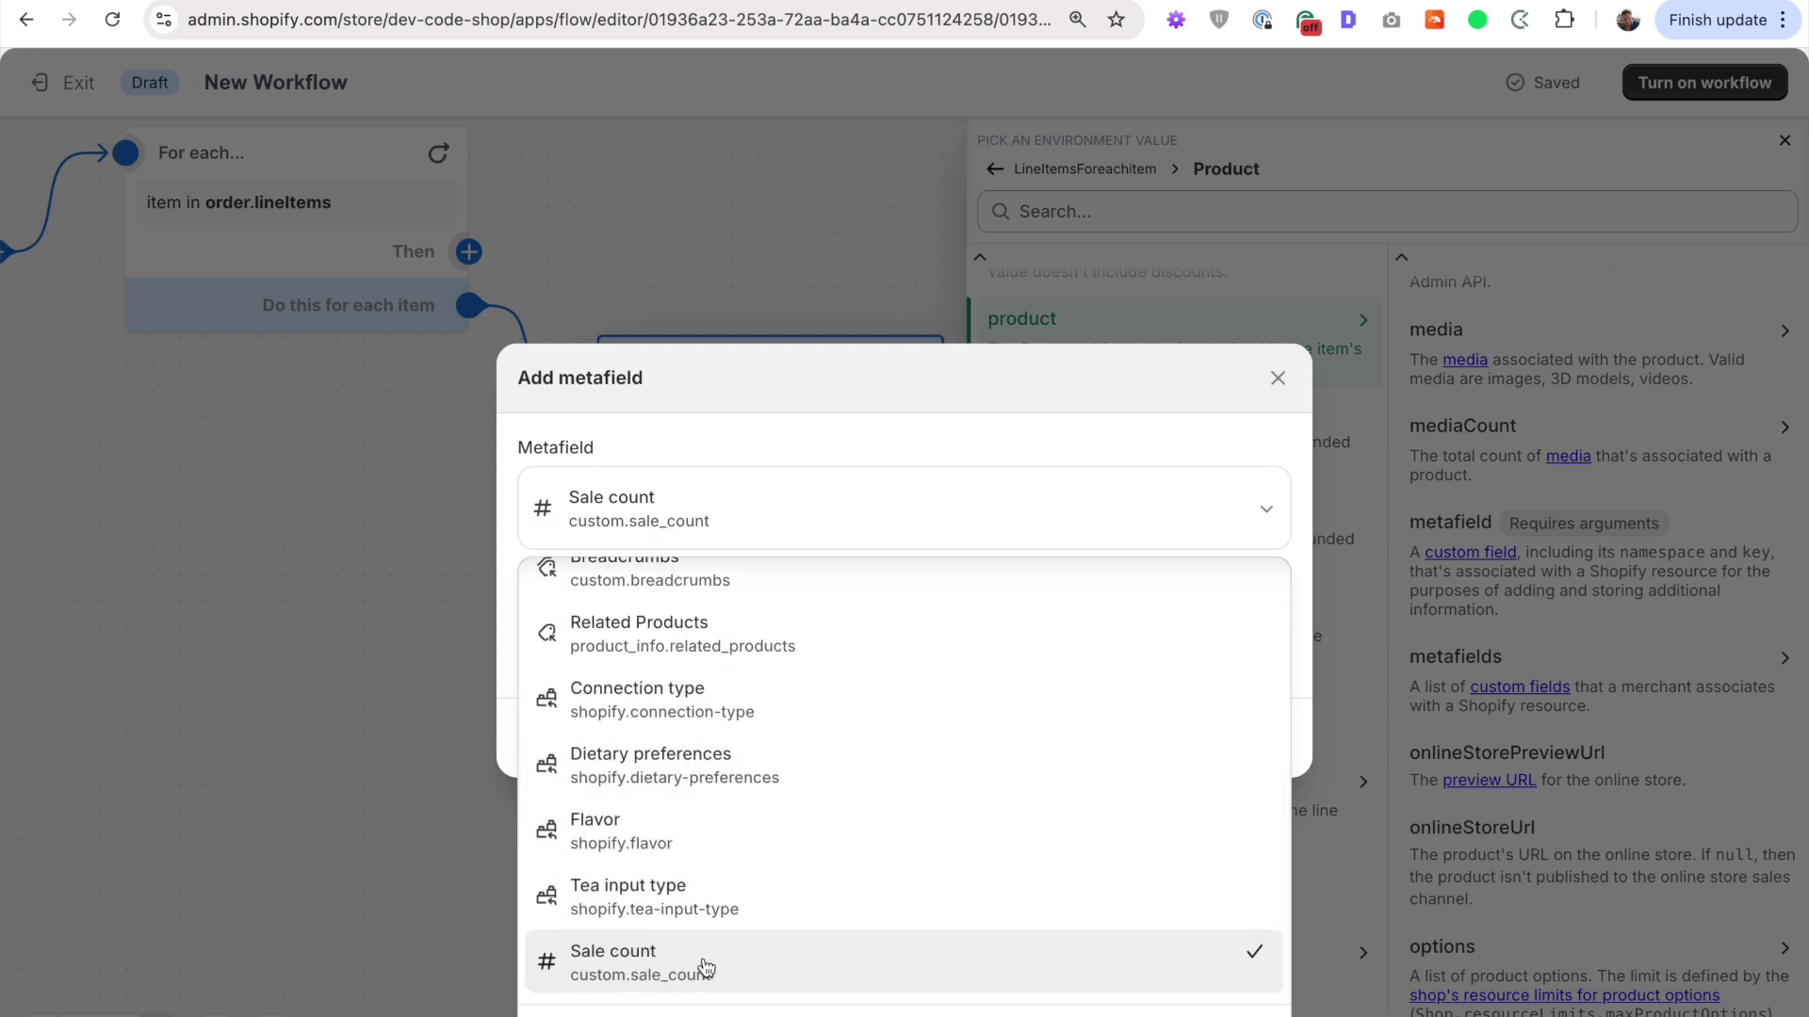
{"action": "left_click", "coordinate": [873, 429]}
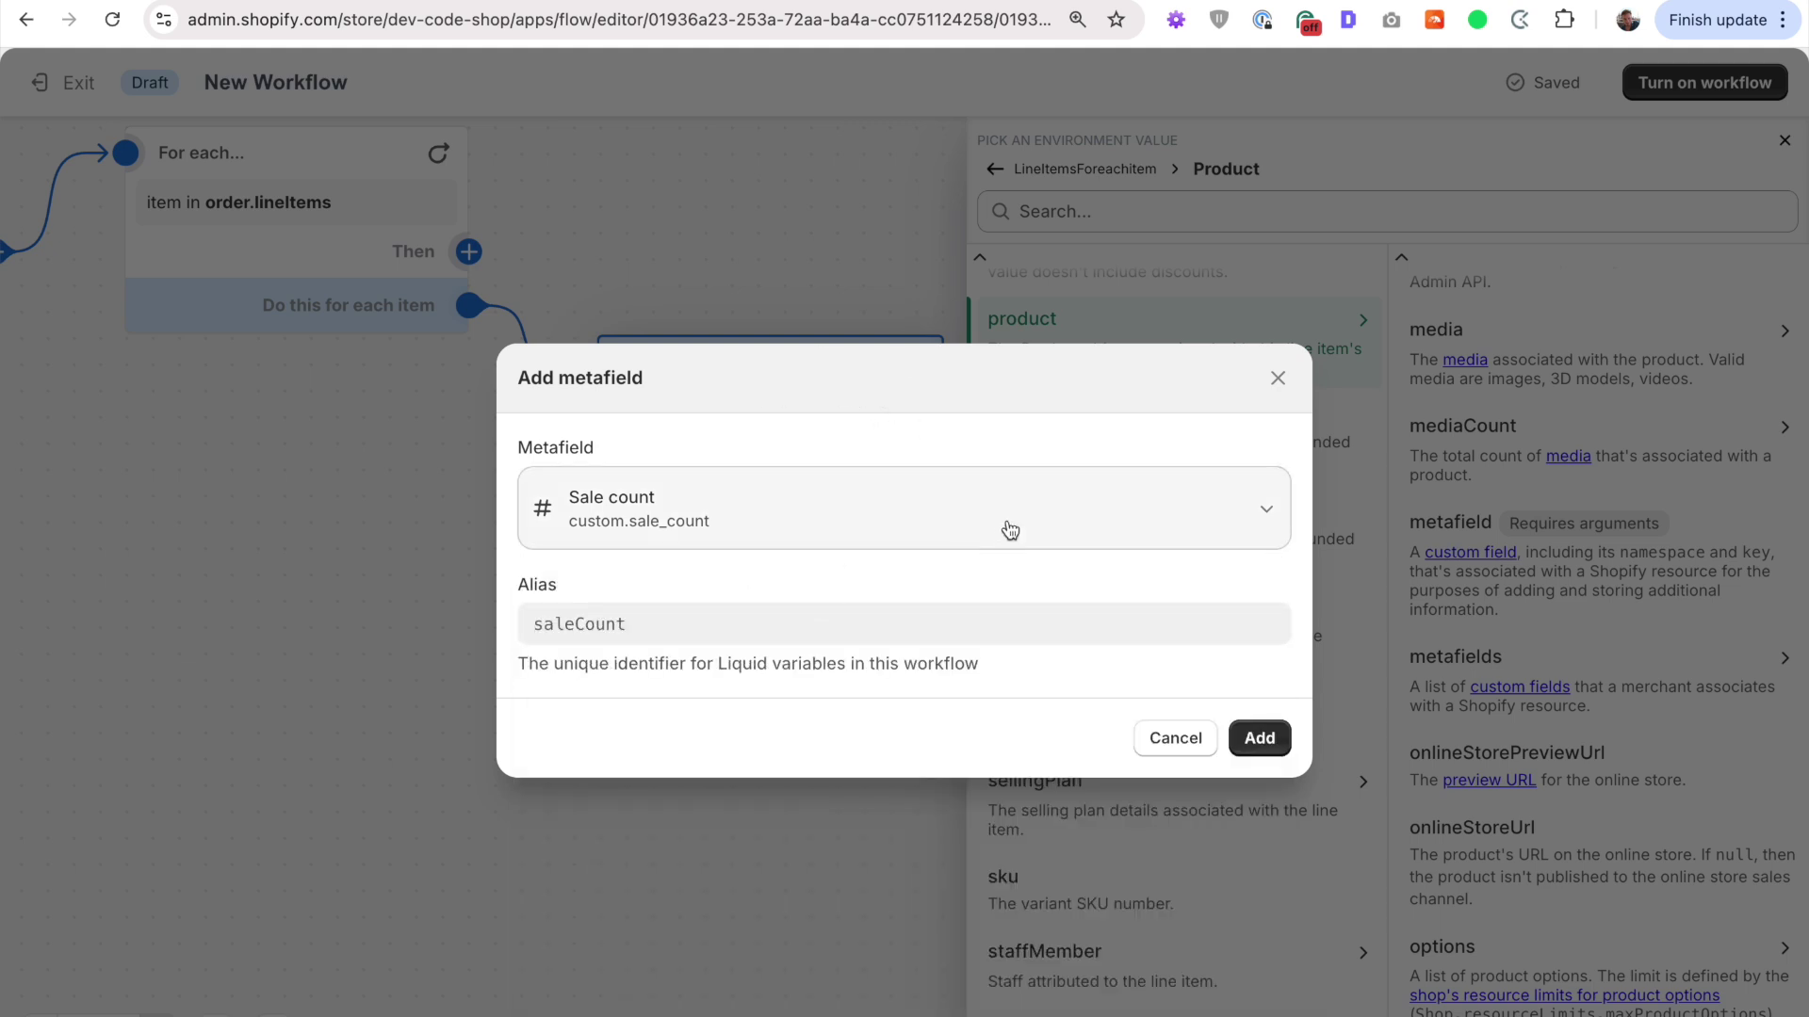
Step: Add it as the saleCount variable and insert {{lineItemsForeachitem.product.saleCount.value}} into Value
{"action": "left_click", "coordinate": [744, 629]}
{"action": "double_click", "coordinate": [741, 629]}
{"action": "left_click", "coordinate": [735, 629]}
{"action": "double_click", "coordinate": [753, 622]}
{"action": "left_click", "coordinate": [1253, 737]}
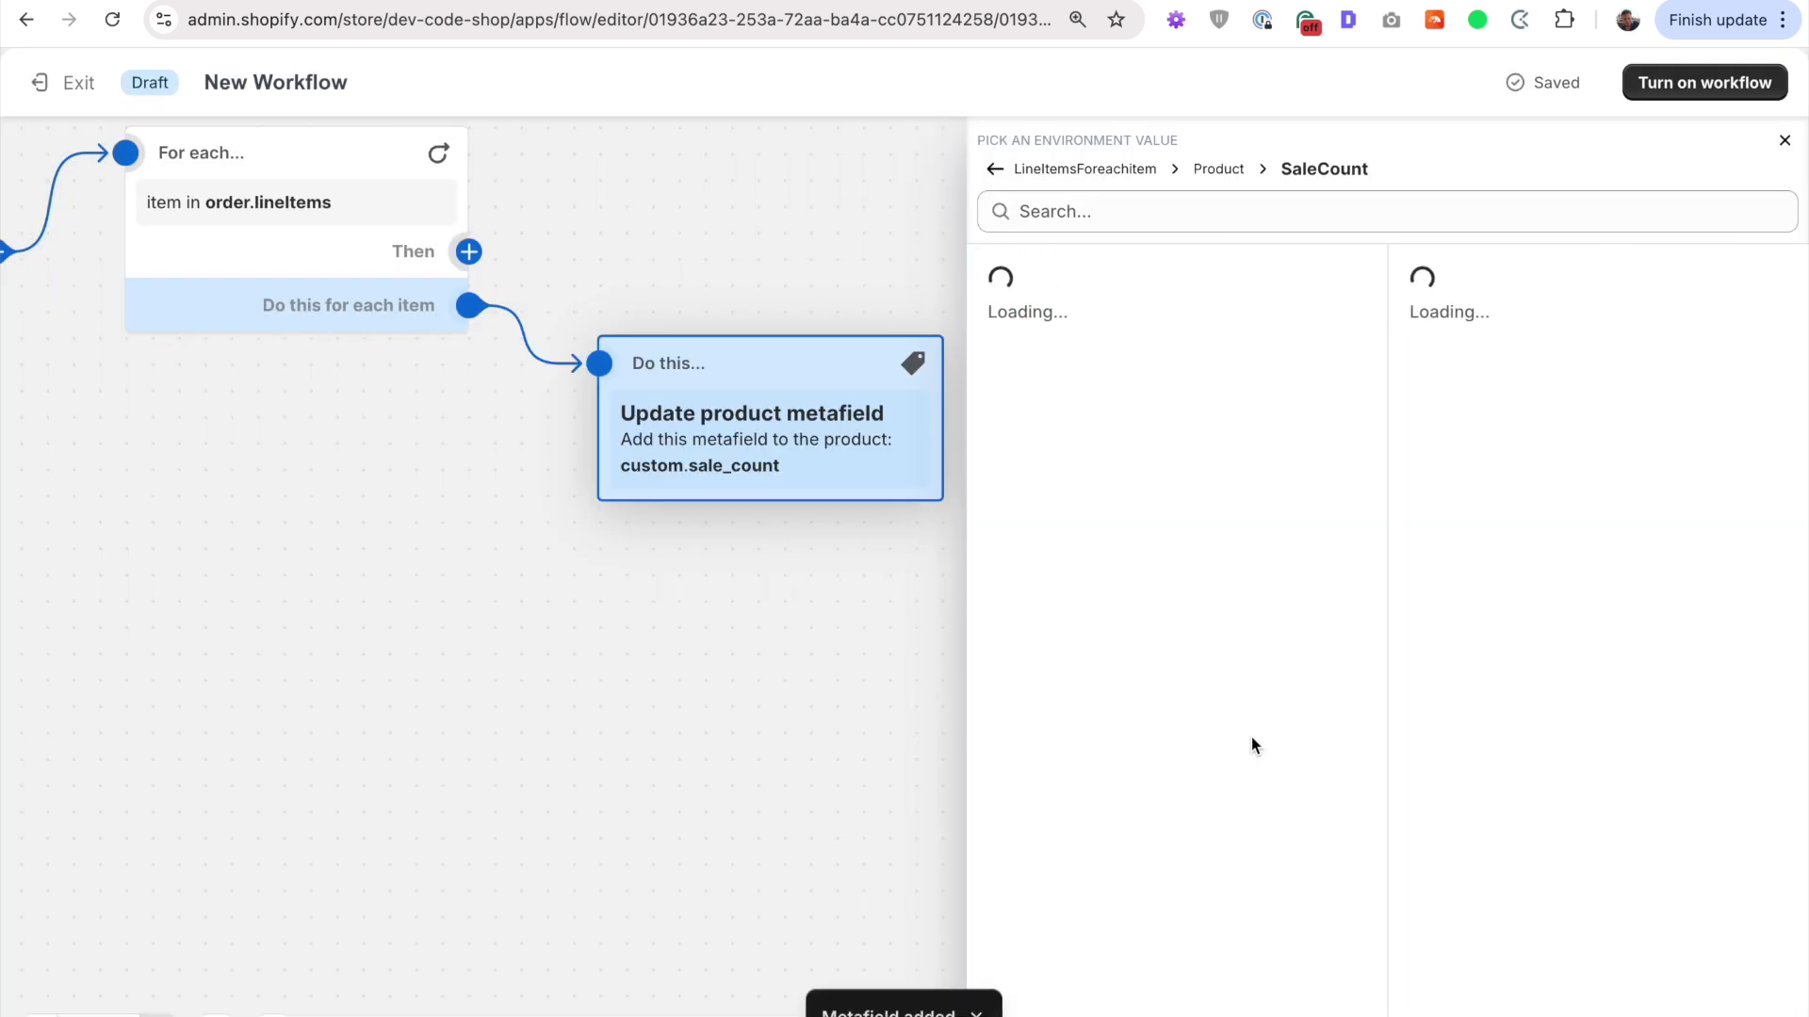
{"action": "left_click_drag", "start_coordinate": [997, 273], "coordinate": [1196, 270]}
{"action": "left_click", "coordinate": [1159, 270]}
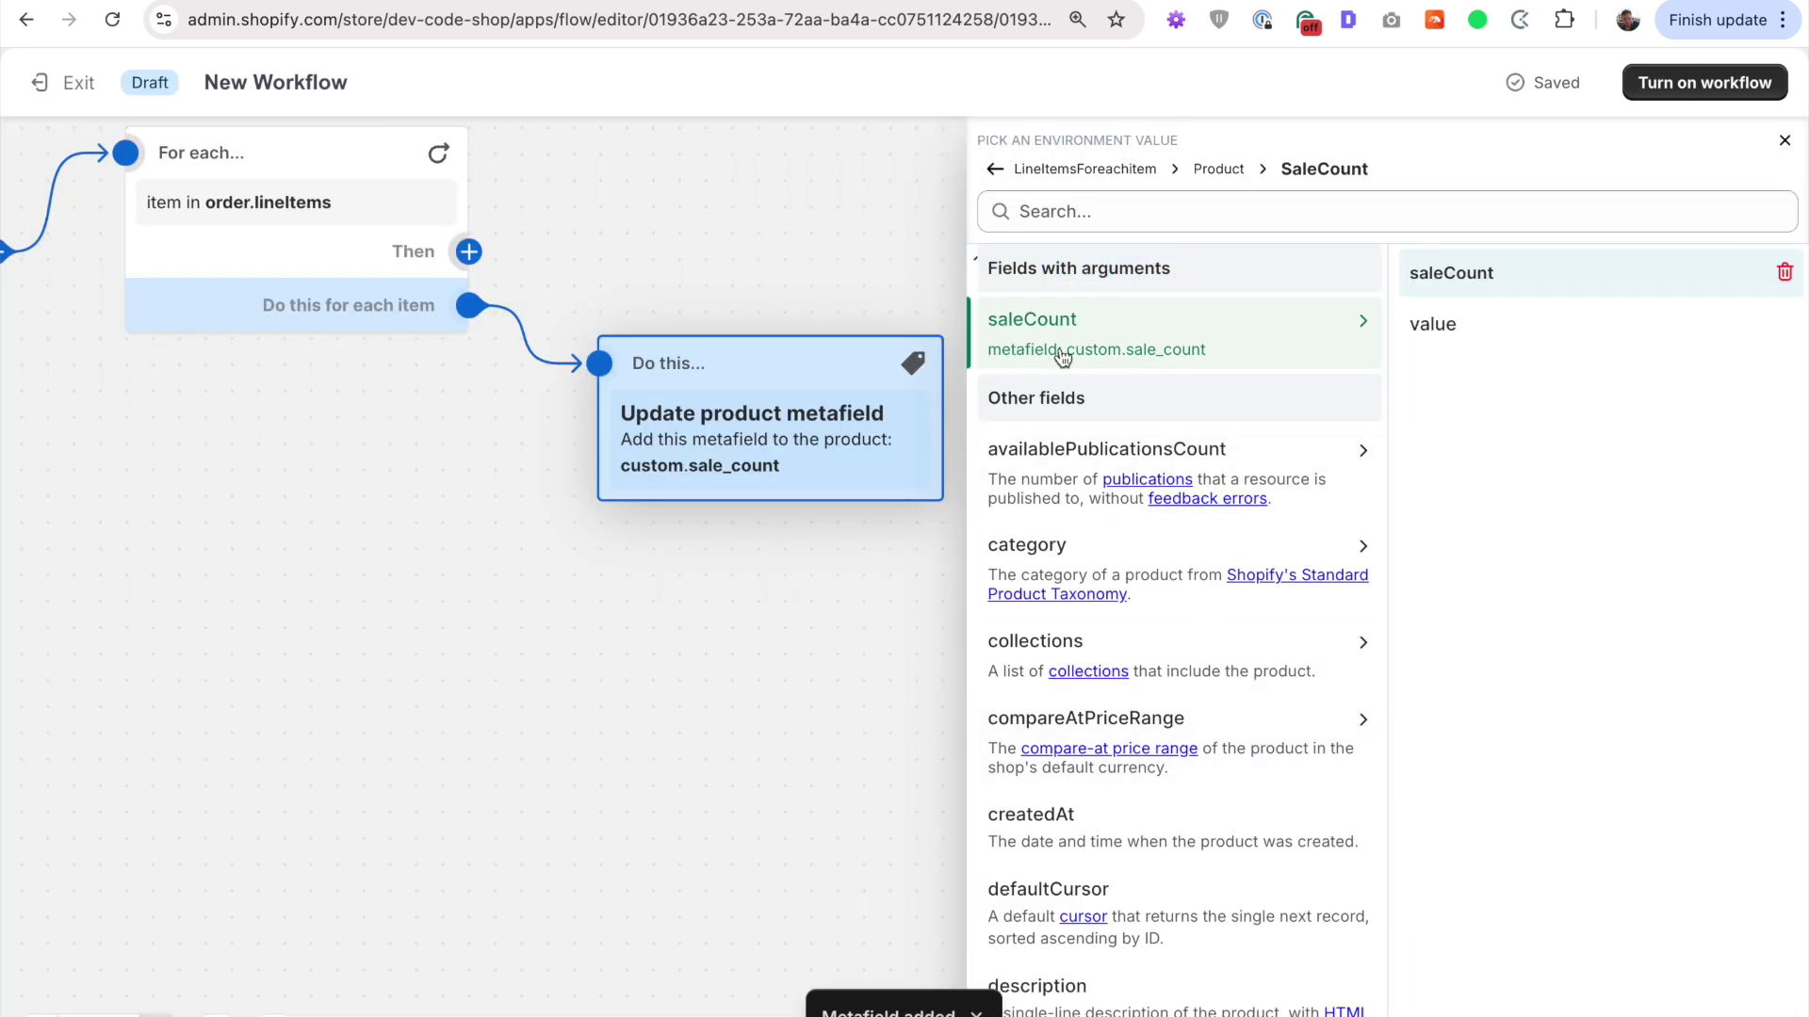
{"action": "left_click", "coordinate": [1451, 335]}
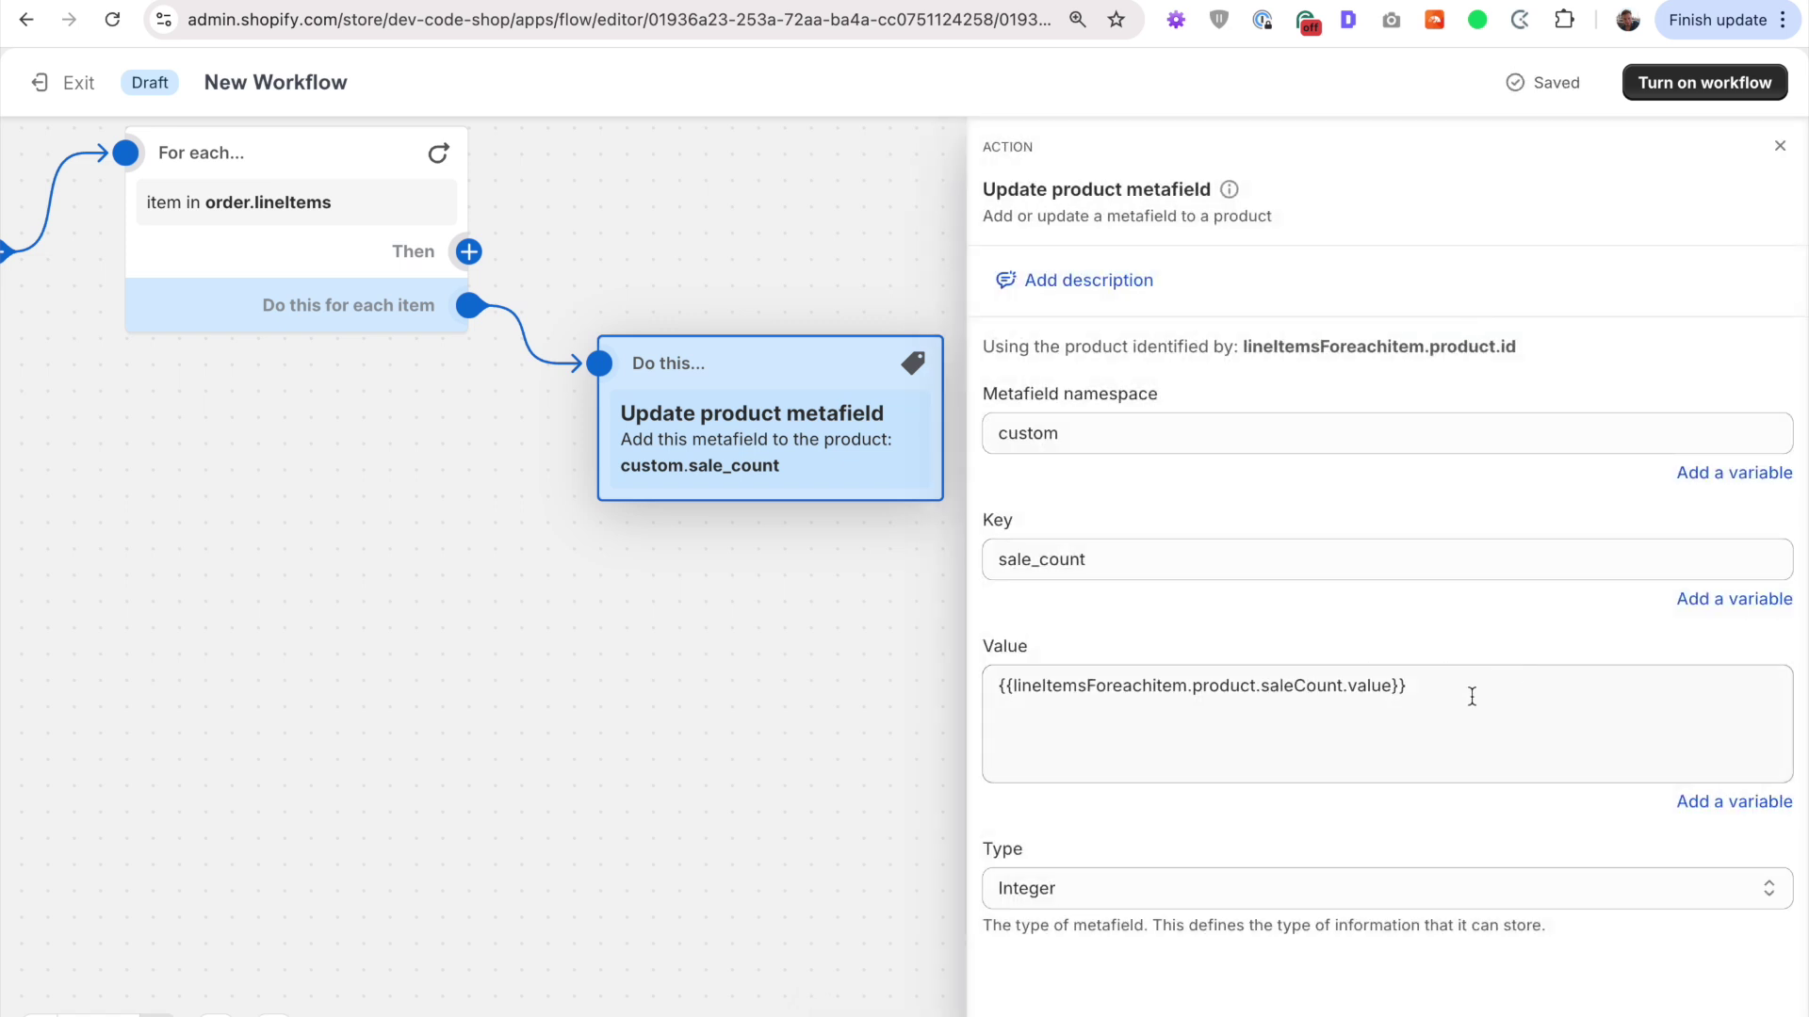
Step: Inspect the metafield Value expression and the badge's Custom liquid code
{"action": "left_click", "coordinate": [1471, 696]}
{"action": "key", "text": "super+a"}
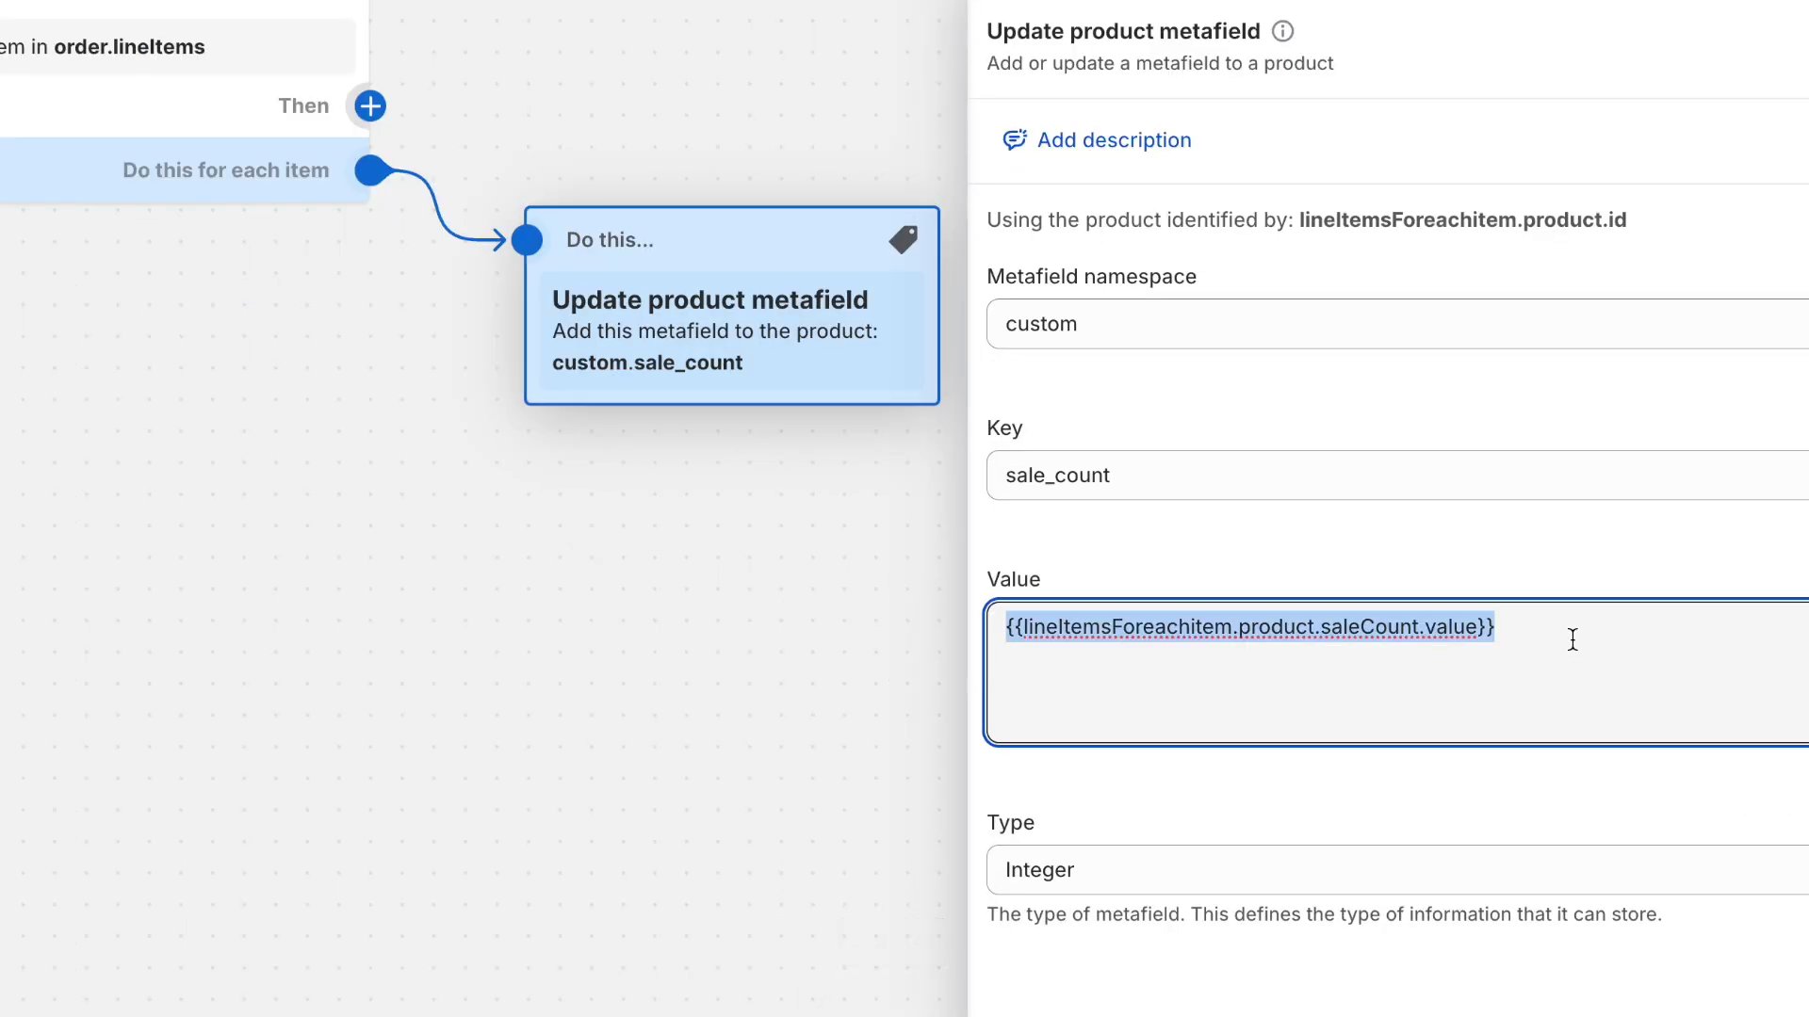
{"action": "left_click", "coordinate": [1519, 634]}
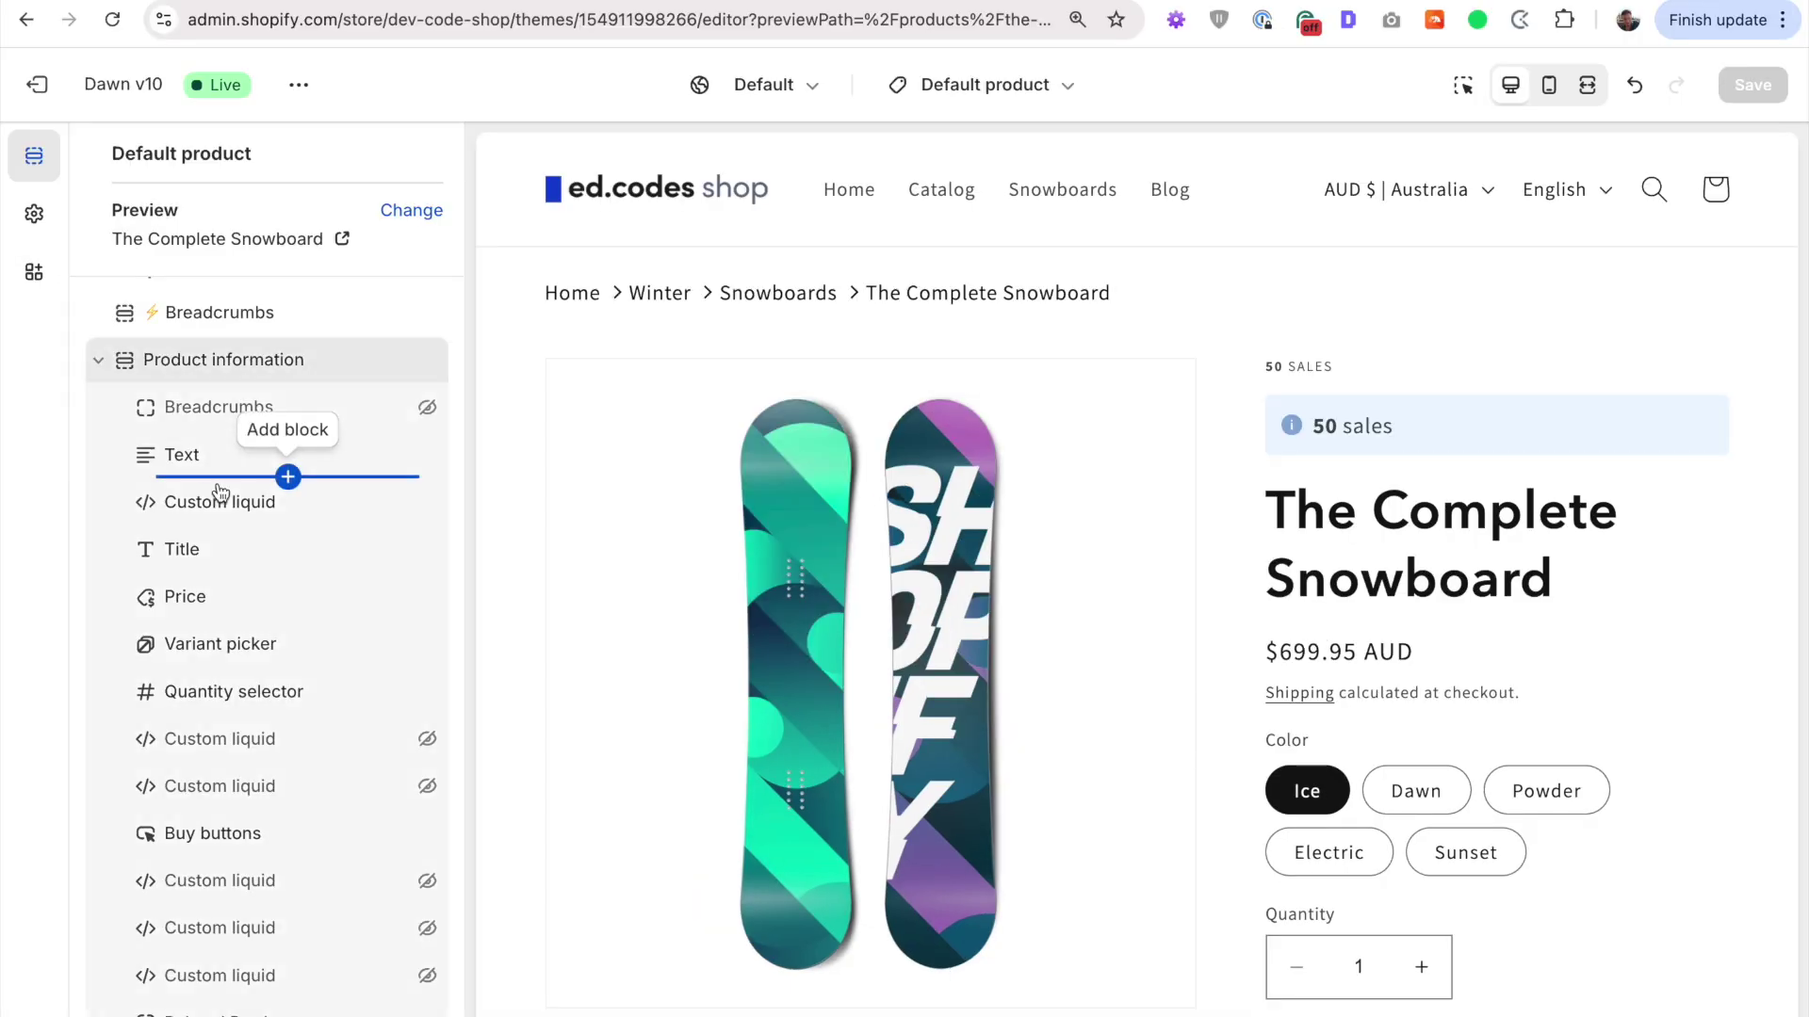
{"action": "left_click", "coordinate": [219, 497]}
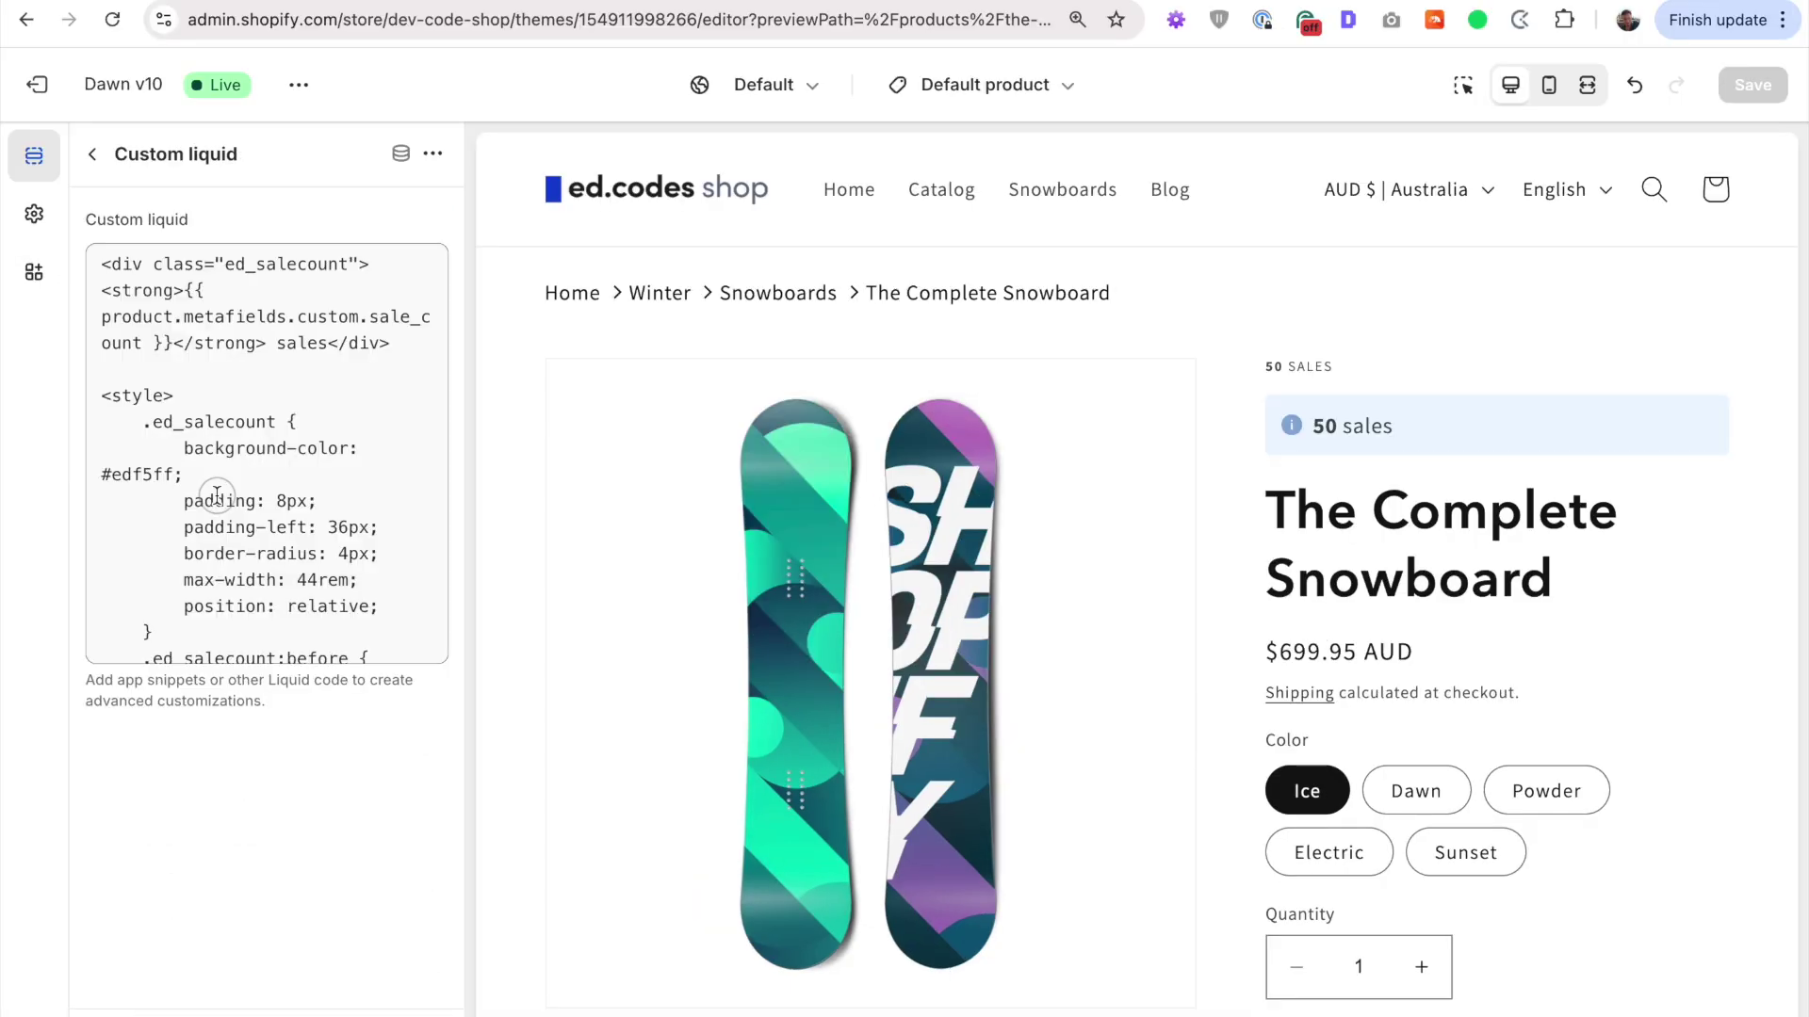
{"action": "left_click", "coordinate": [169, 340]}
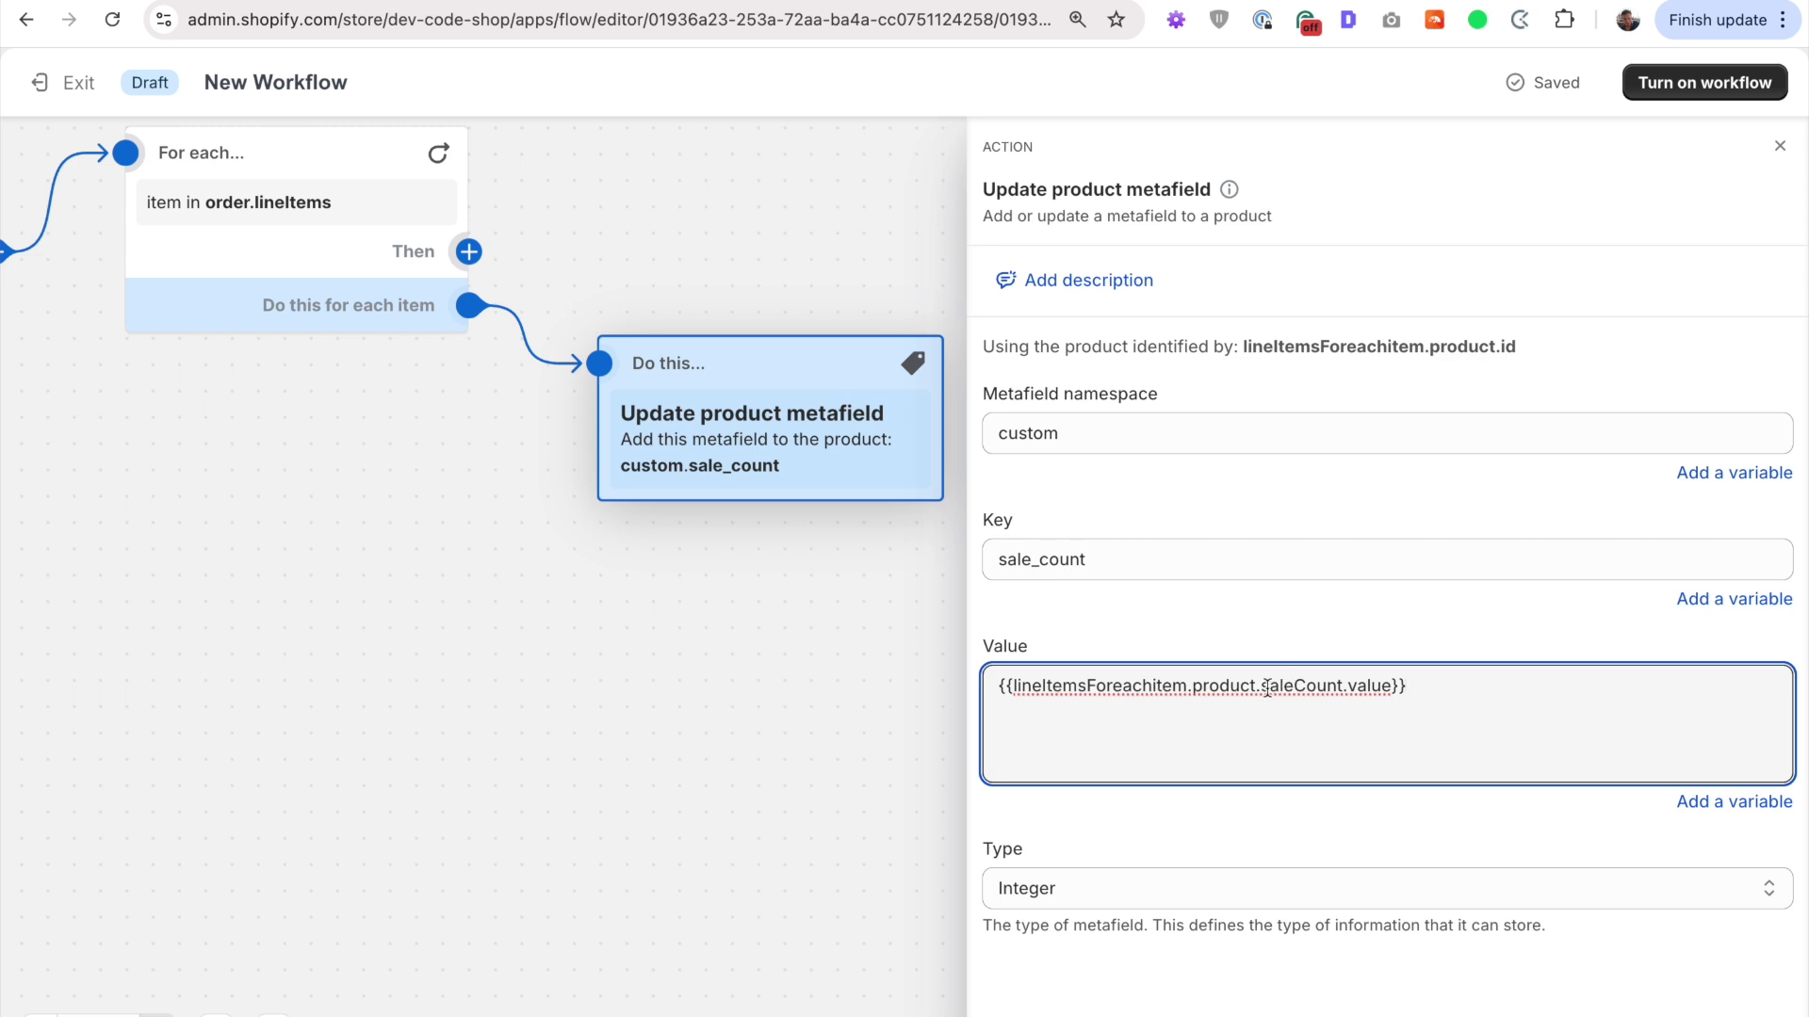
Step: Append '| plus: 1' before the closing braces of the saleCount value expression
{"action": "left_click_drag", "start_coordinate": [1265, 686], "coordinate": [1345, 680]}
{"action": "key", "text": "ctrl+a"}
{"action": "left_click", "coordinate": [1459, 720]}
{"action": "key", "text": "shift+super+Left"}
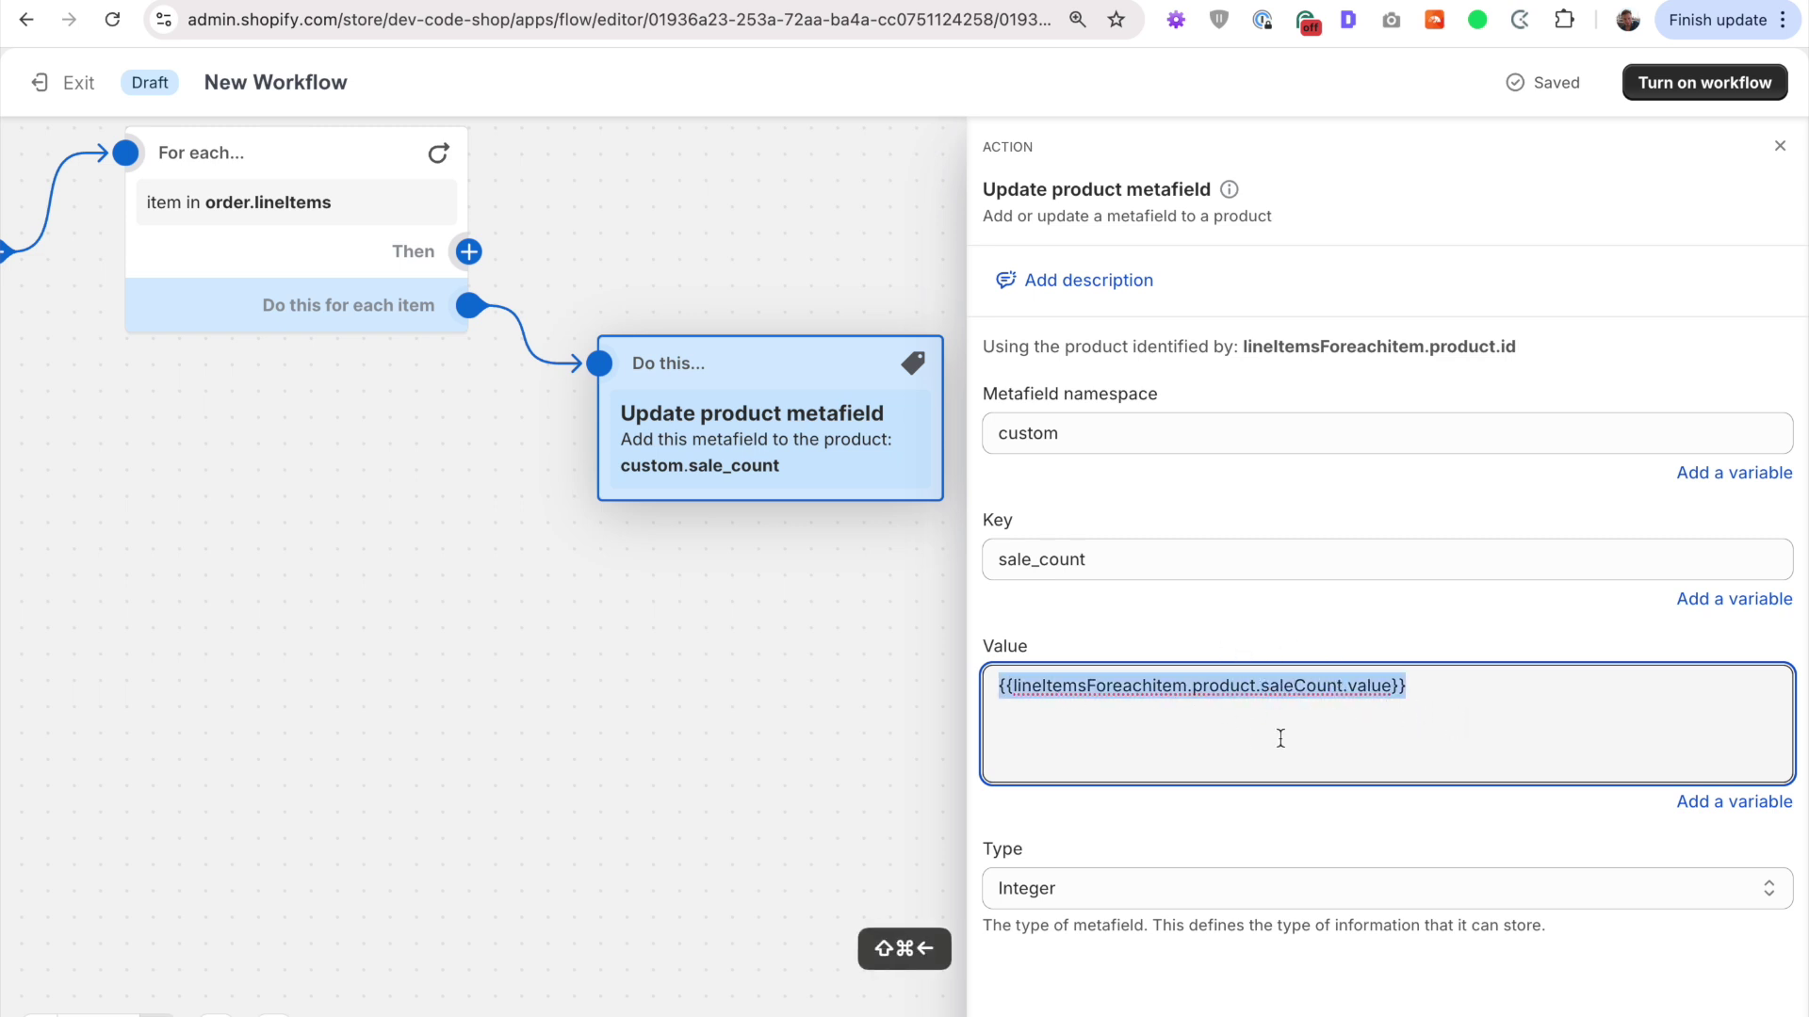
{"action": "scroll", "coordinate": [431, 525], "scroll_direction": "left", "scroll_amount": 5}
{"action": "scroll", "coordinate": [431, 526], "scroll_direction": "right", "scroll_amount": 3}
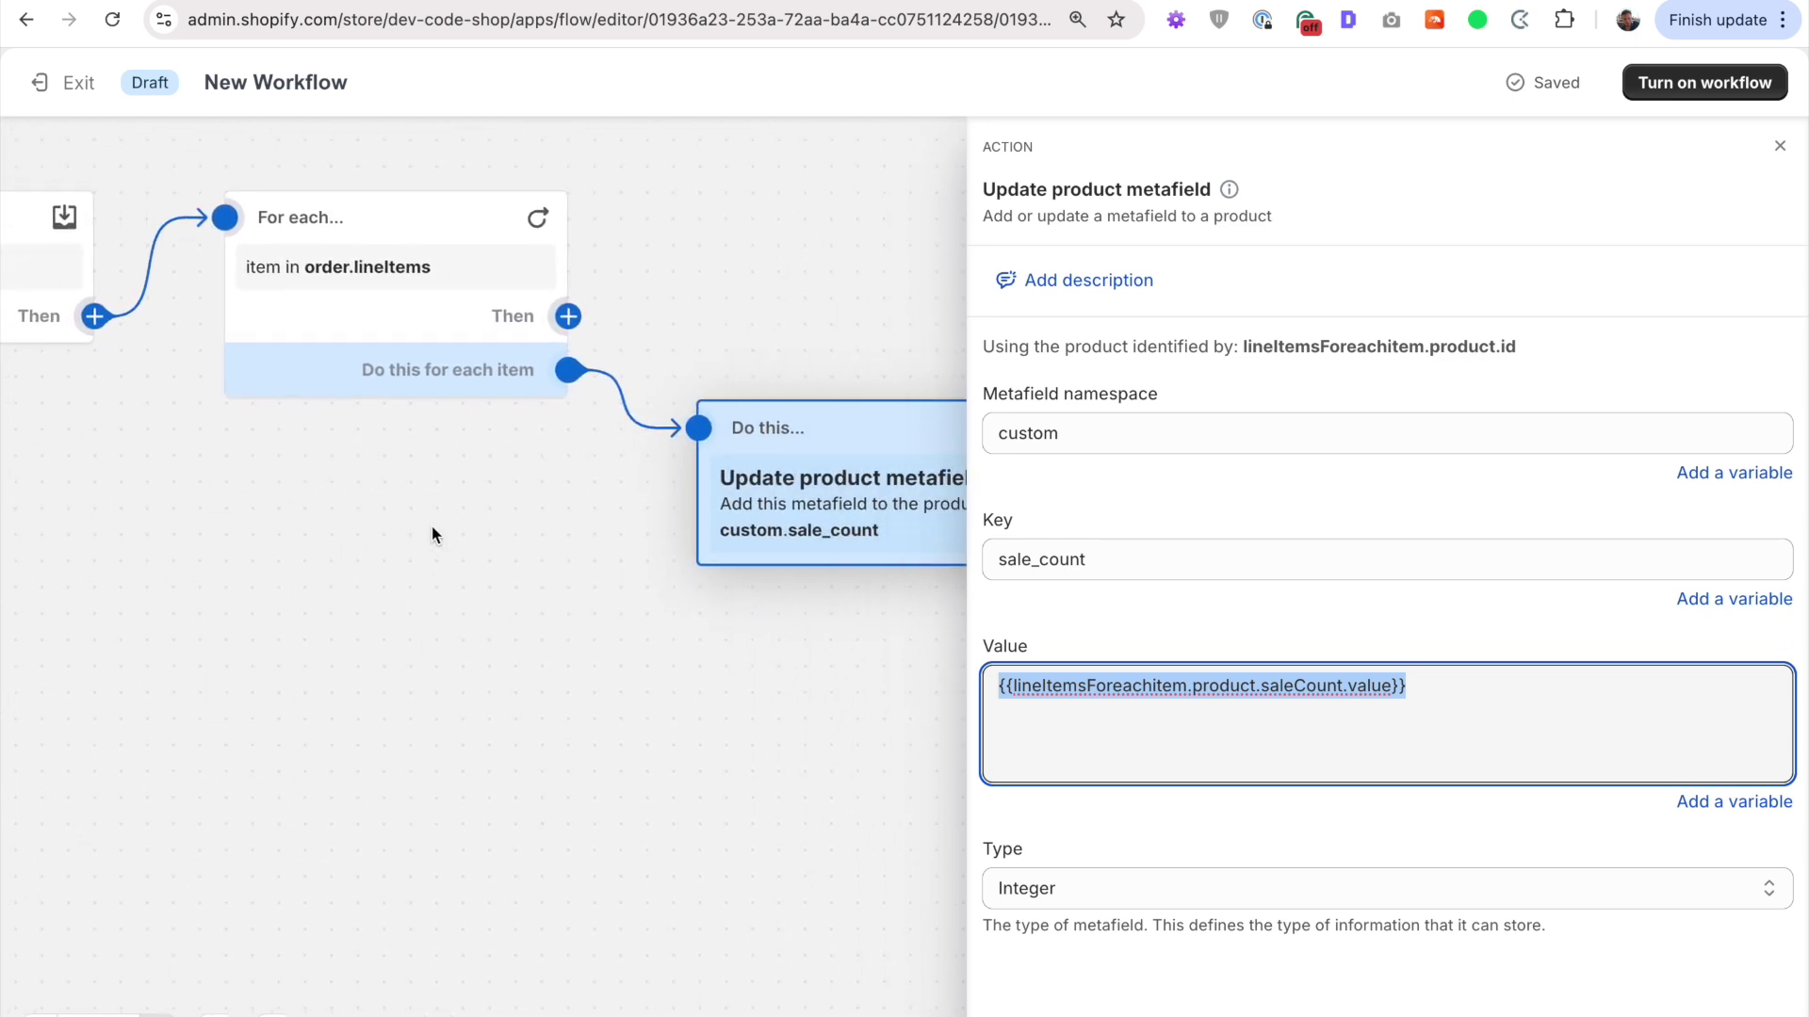
{"action": "scroll", "coordinate": [432, 528], "scroll_direction": "right", "scroll_amount": 3}
{"action": "left_click", "coordinate": [1485, 719]}
{"action": "key", "text": "shift+super+Left"}
{"action": "key", "text": "Right"}
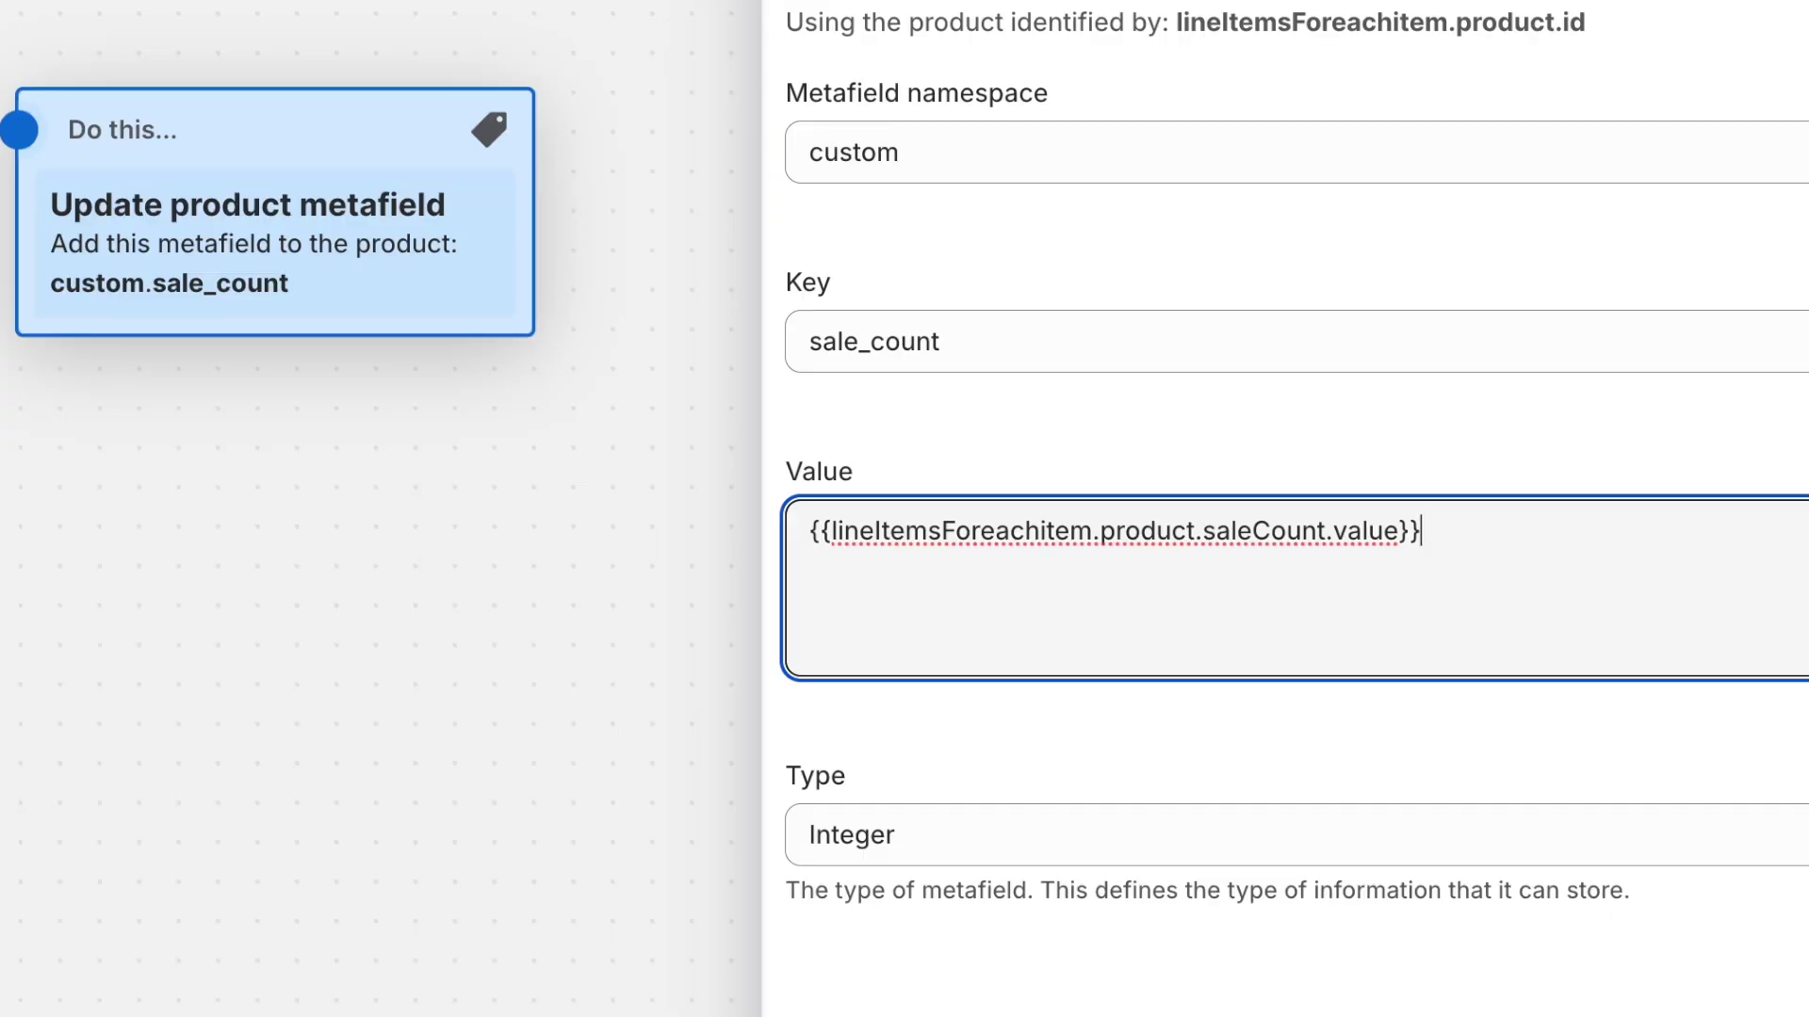
{"action": "key", "text": "Left"}
{"action": "type", "text": "\\"}
{"action": "key", "text": "BackSpace"}
{"action": "type", "text": "| plus: 1"}
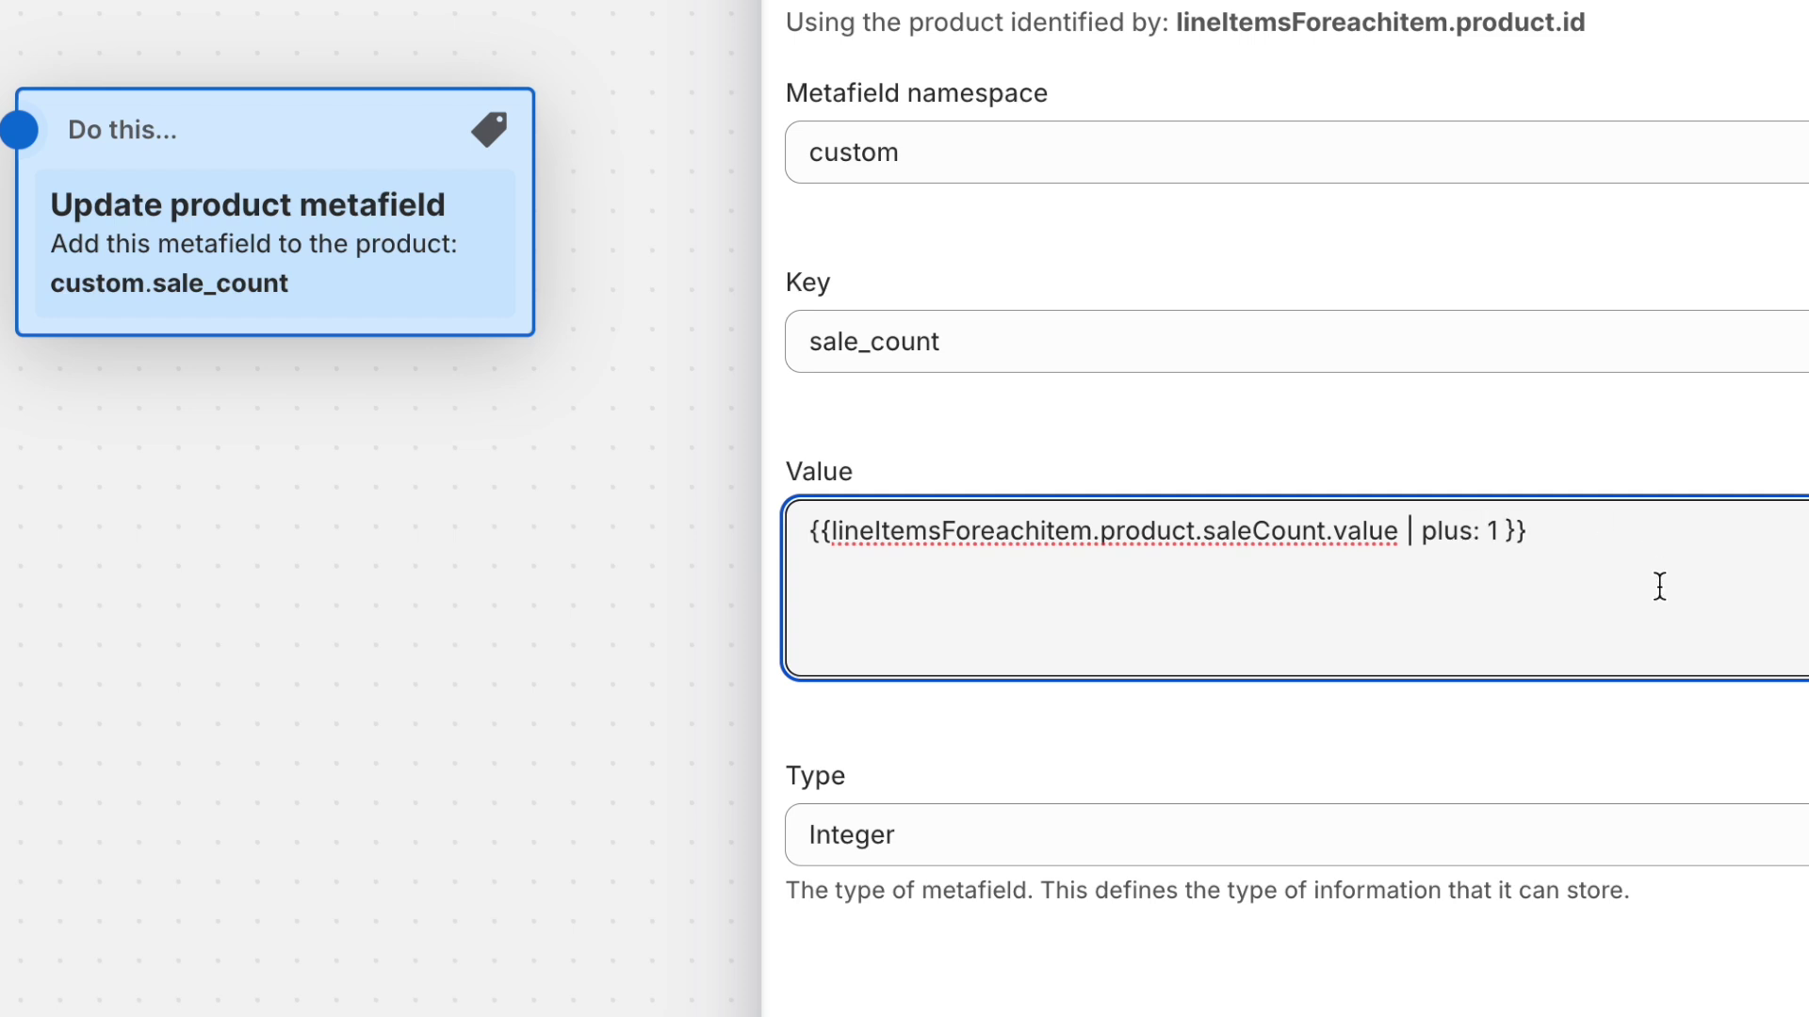
{"action": "left_click", "coordinate": [1553, 748]}
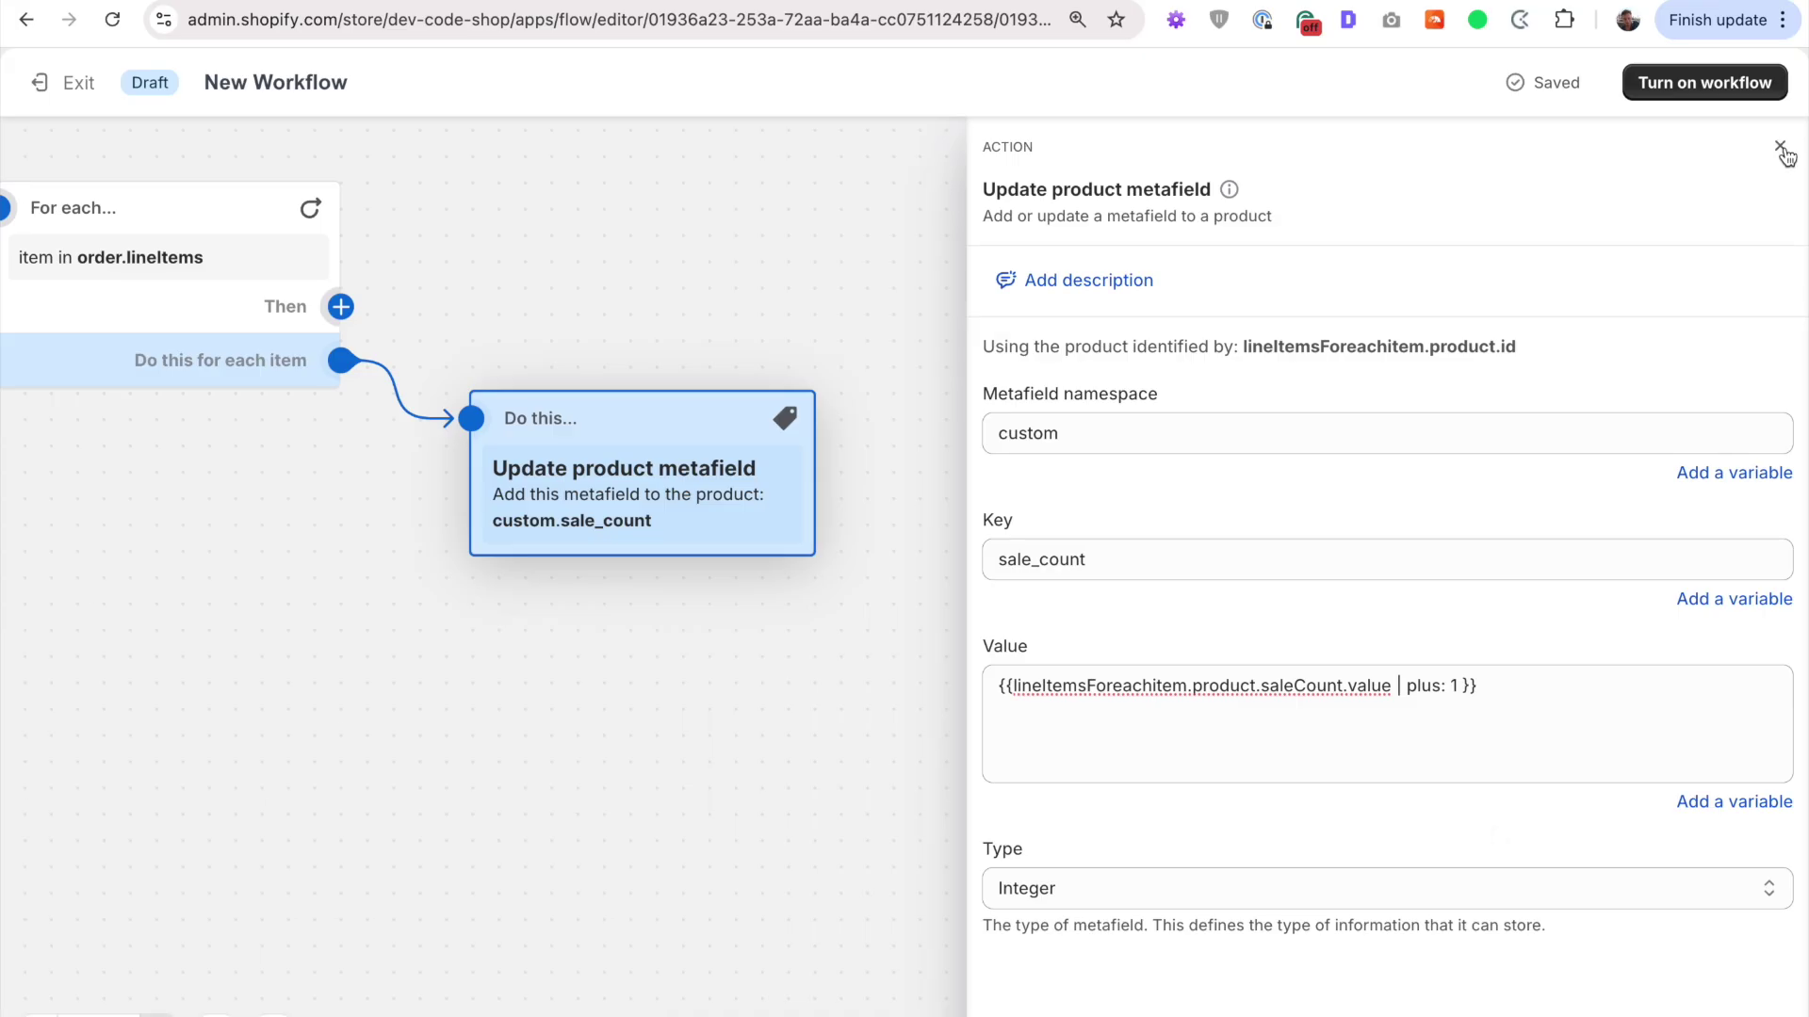
Step: Close the action panel and turn on the workflow, confirming the prompt
{"action": "left_click", "coordinate": [1780, 149]}
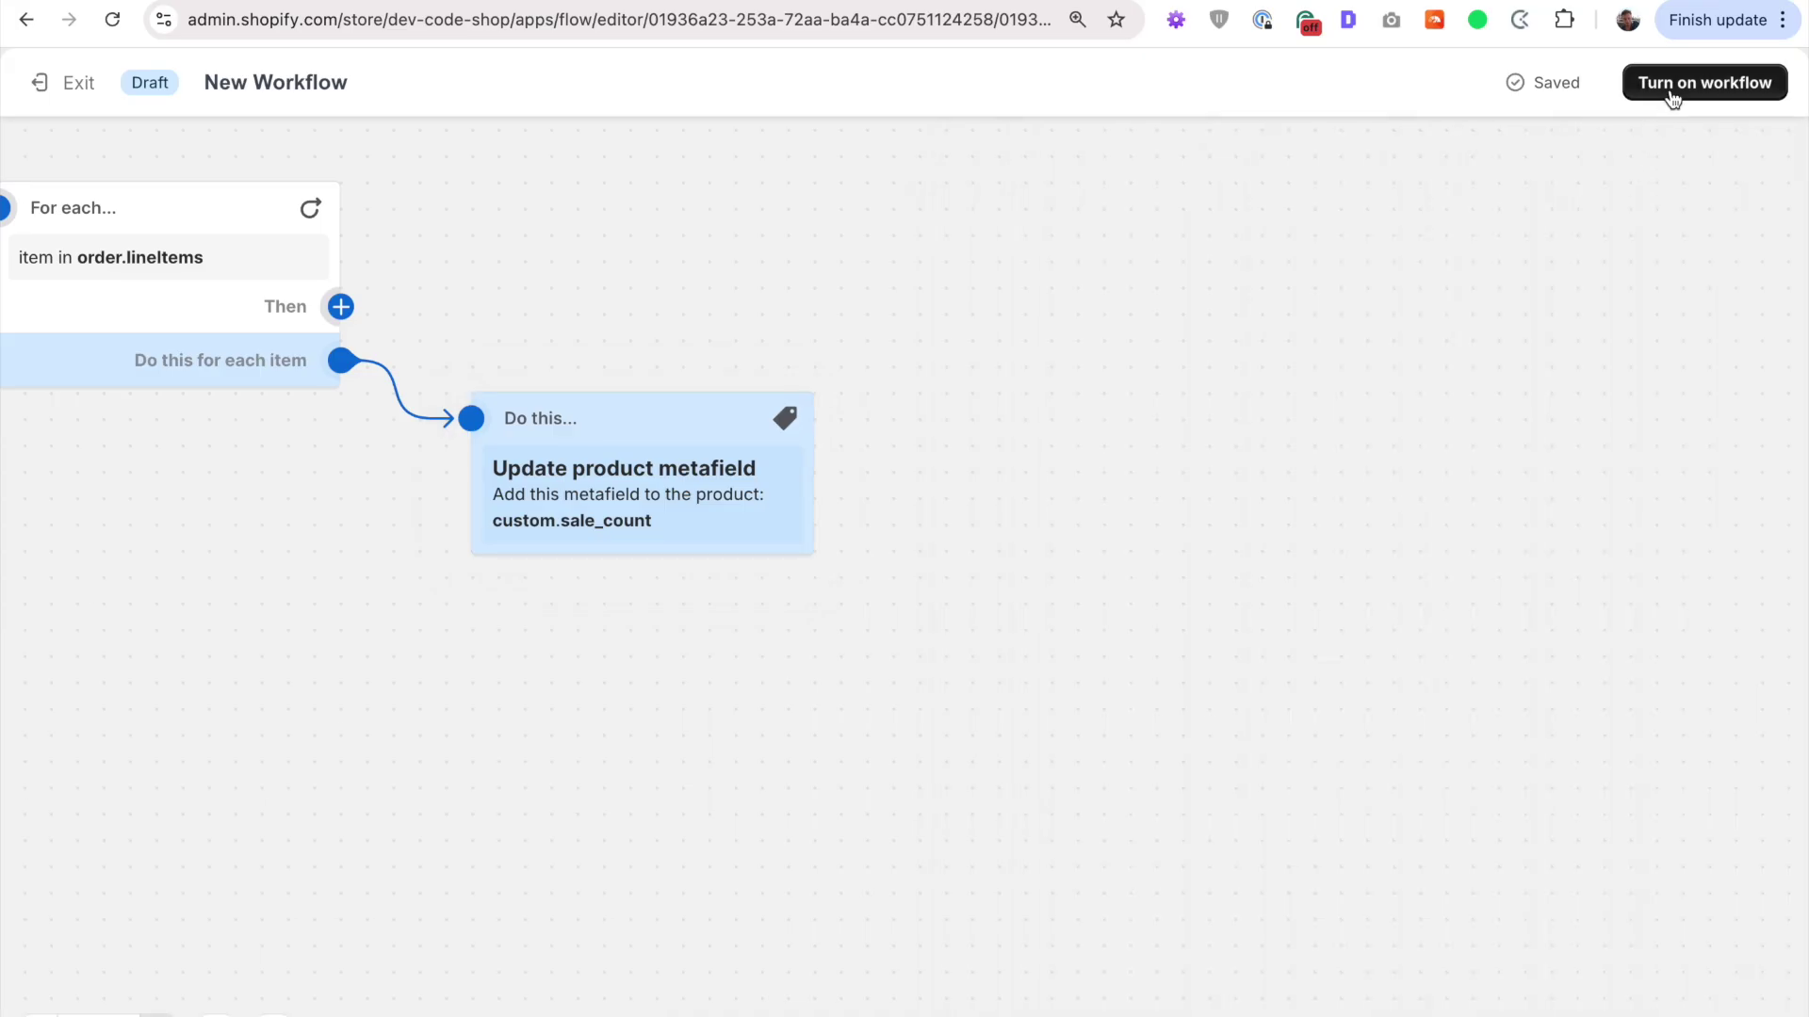
{"action": "left_click", "coordinate": [1649, 83]}
{"action": "left_click", "coordinate": [1267, 633]}
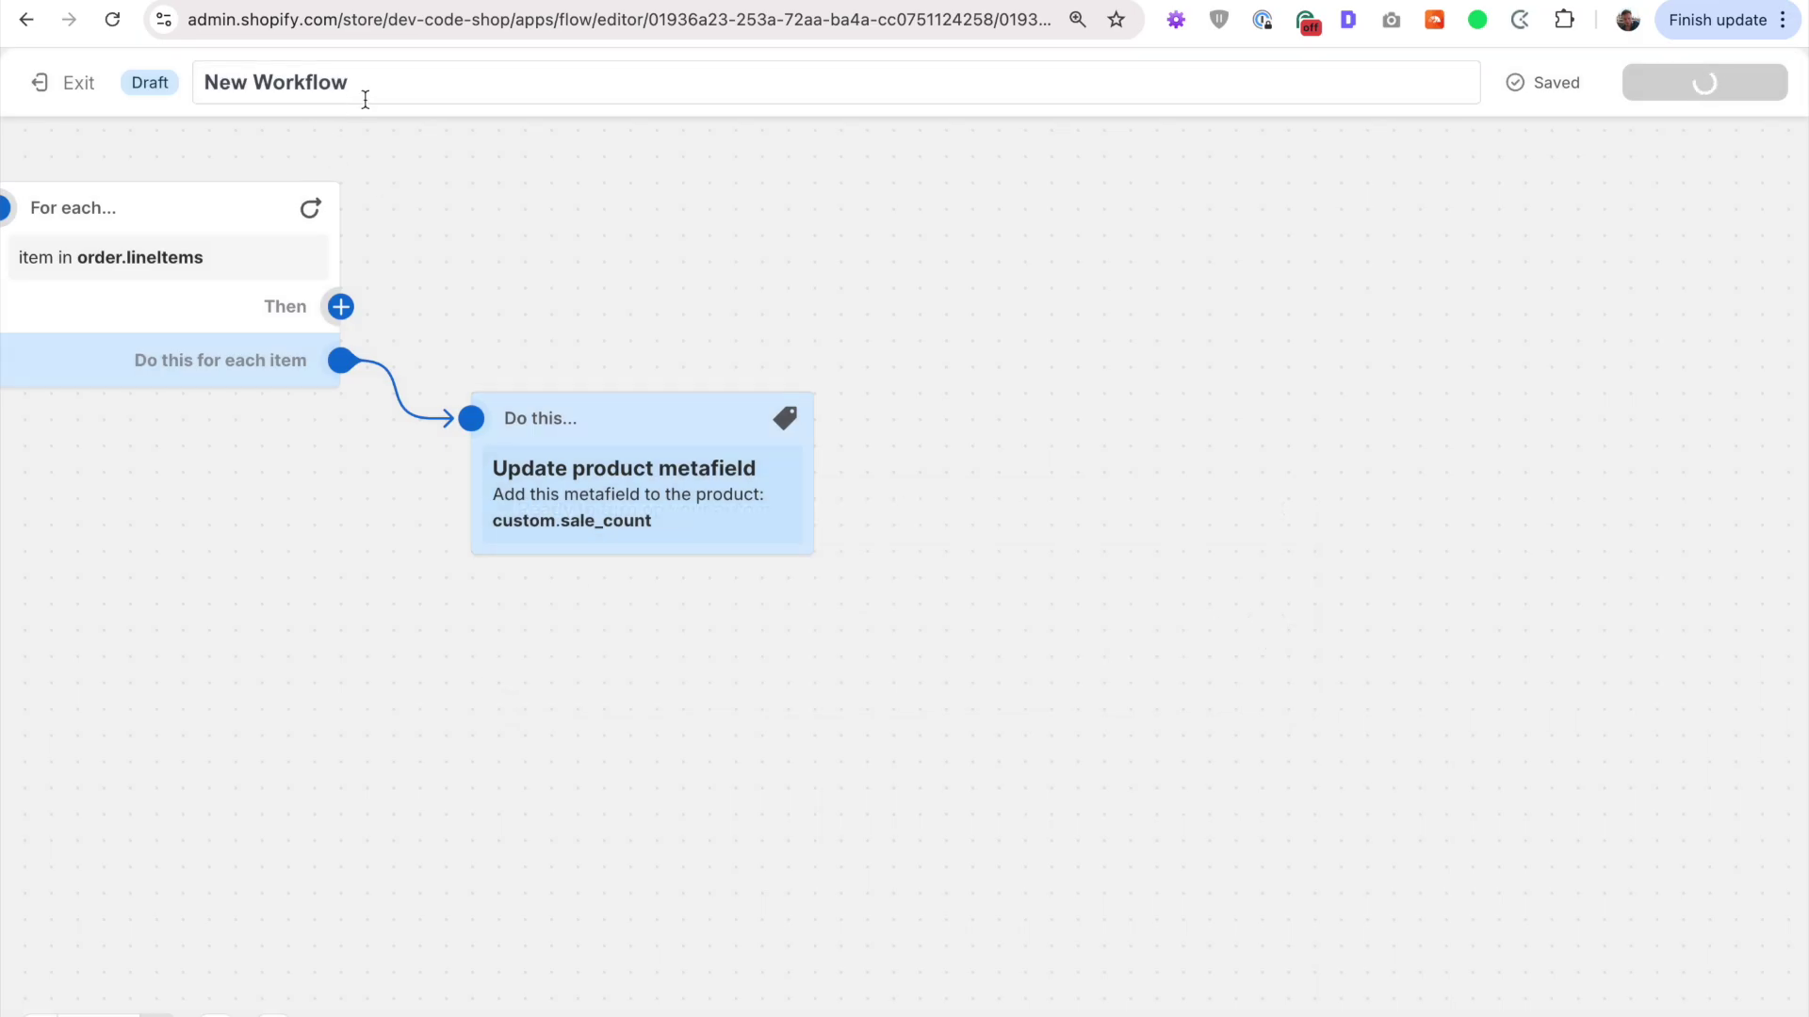
Step: Rename the workflow from New Workflow to 'Sale counter' and exit to its overview
{"action": "left_click", "coordinate": [374, 83]}
{"action": "key", "text": "shift+super+Left"}
{"action": "type", "text": "SAI"}
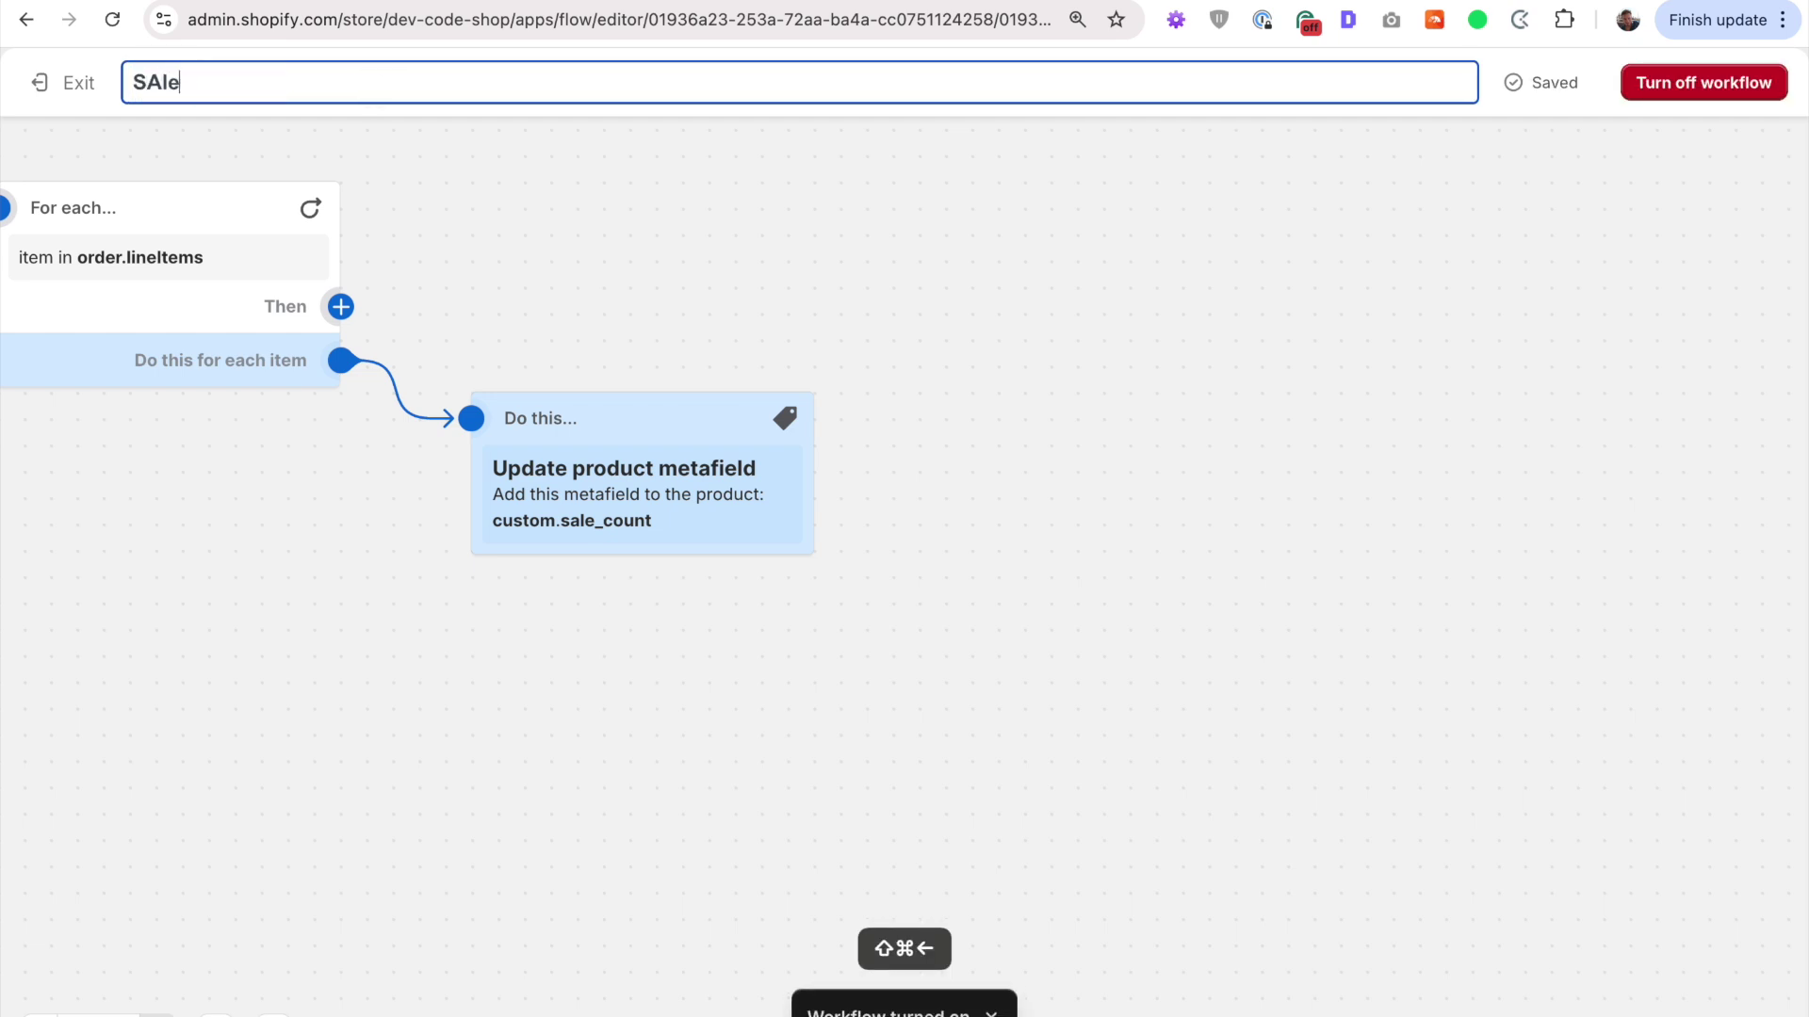
{"action": "type", "text": "le counter"}
{"action": "key", "text": "Return"}
{"action": "scroll", "coordinate": [534, 232], "scroll_direction": "left", "scroll_amount": 10}
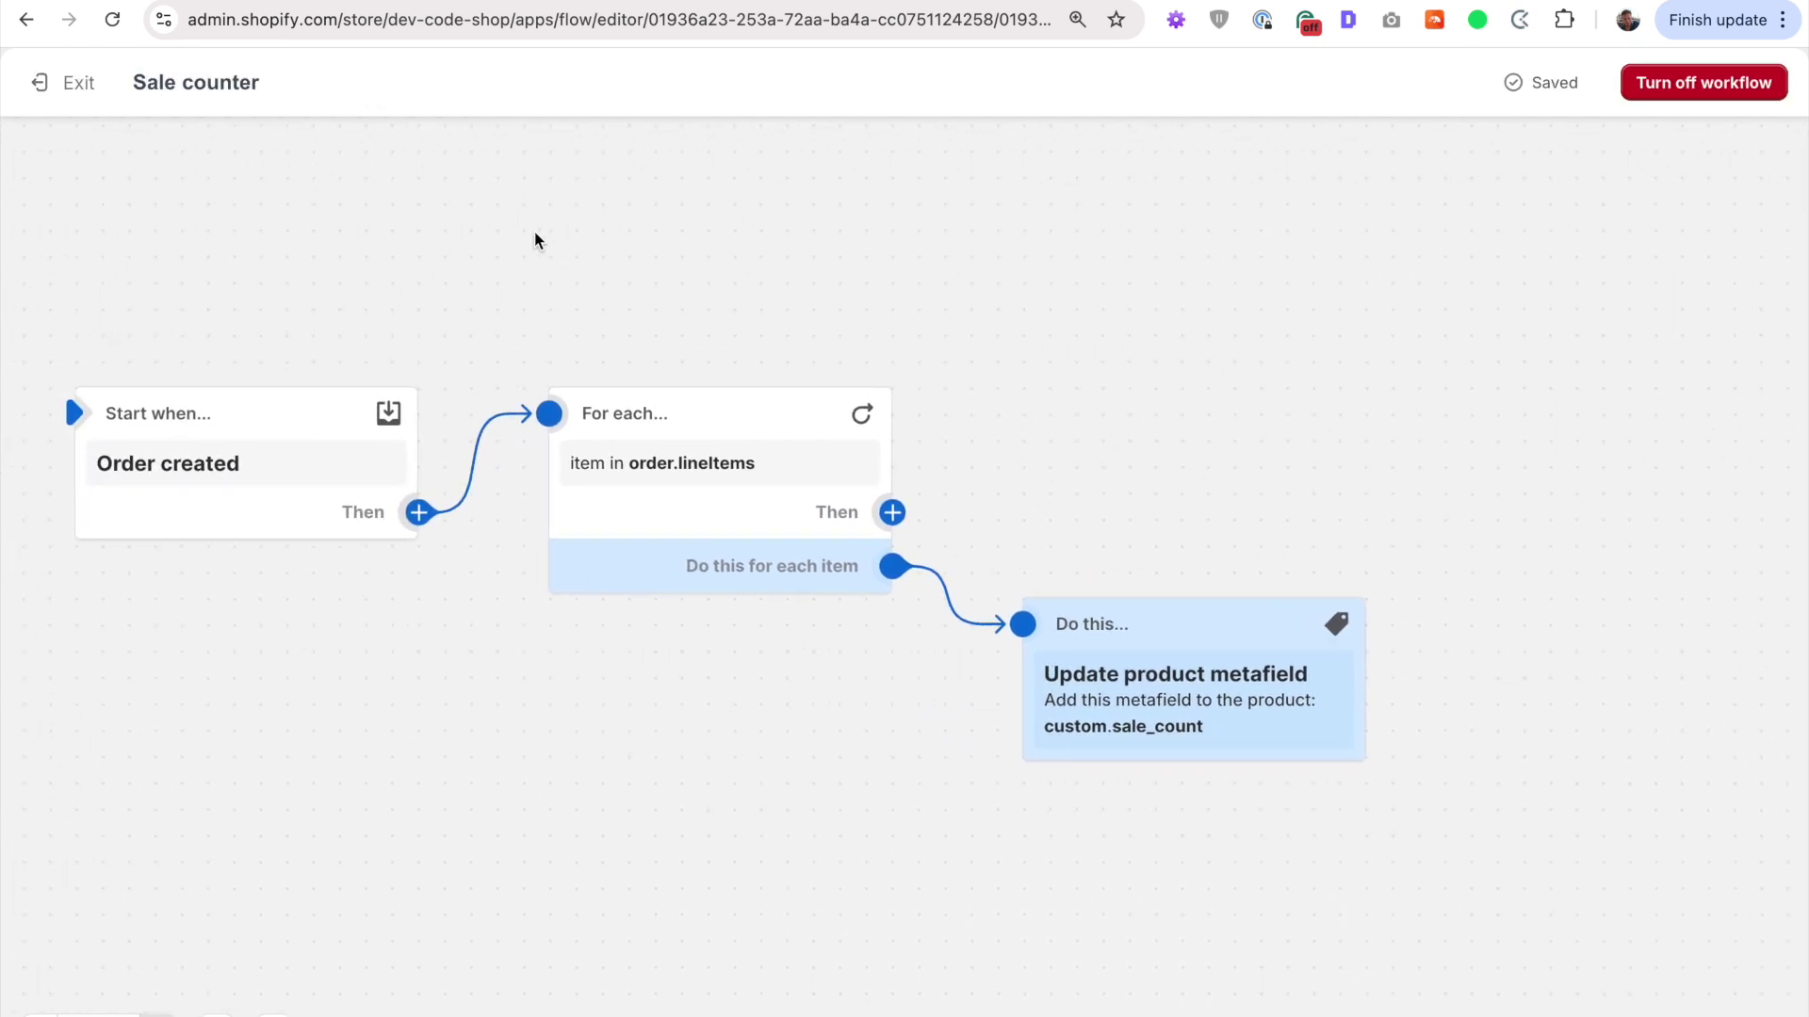
{"action": "scroll", "coordinate": [534, 230], "scroll_direction": "down", "scroll_amount": 2}
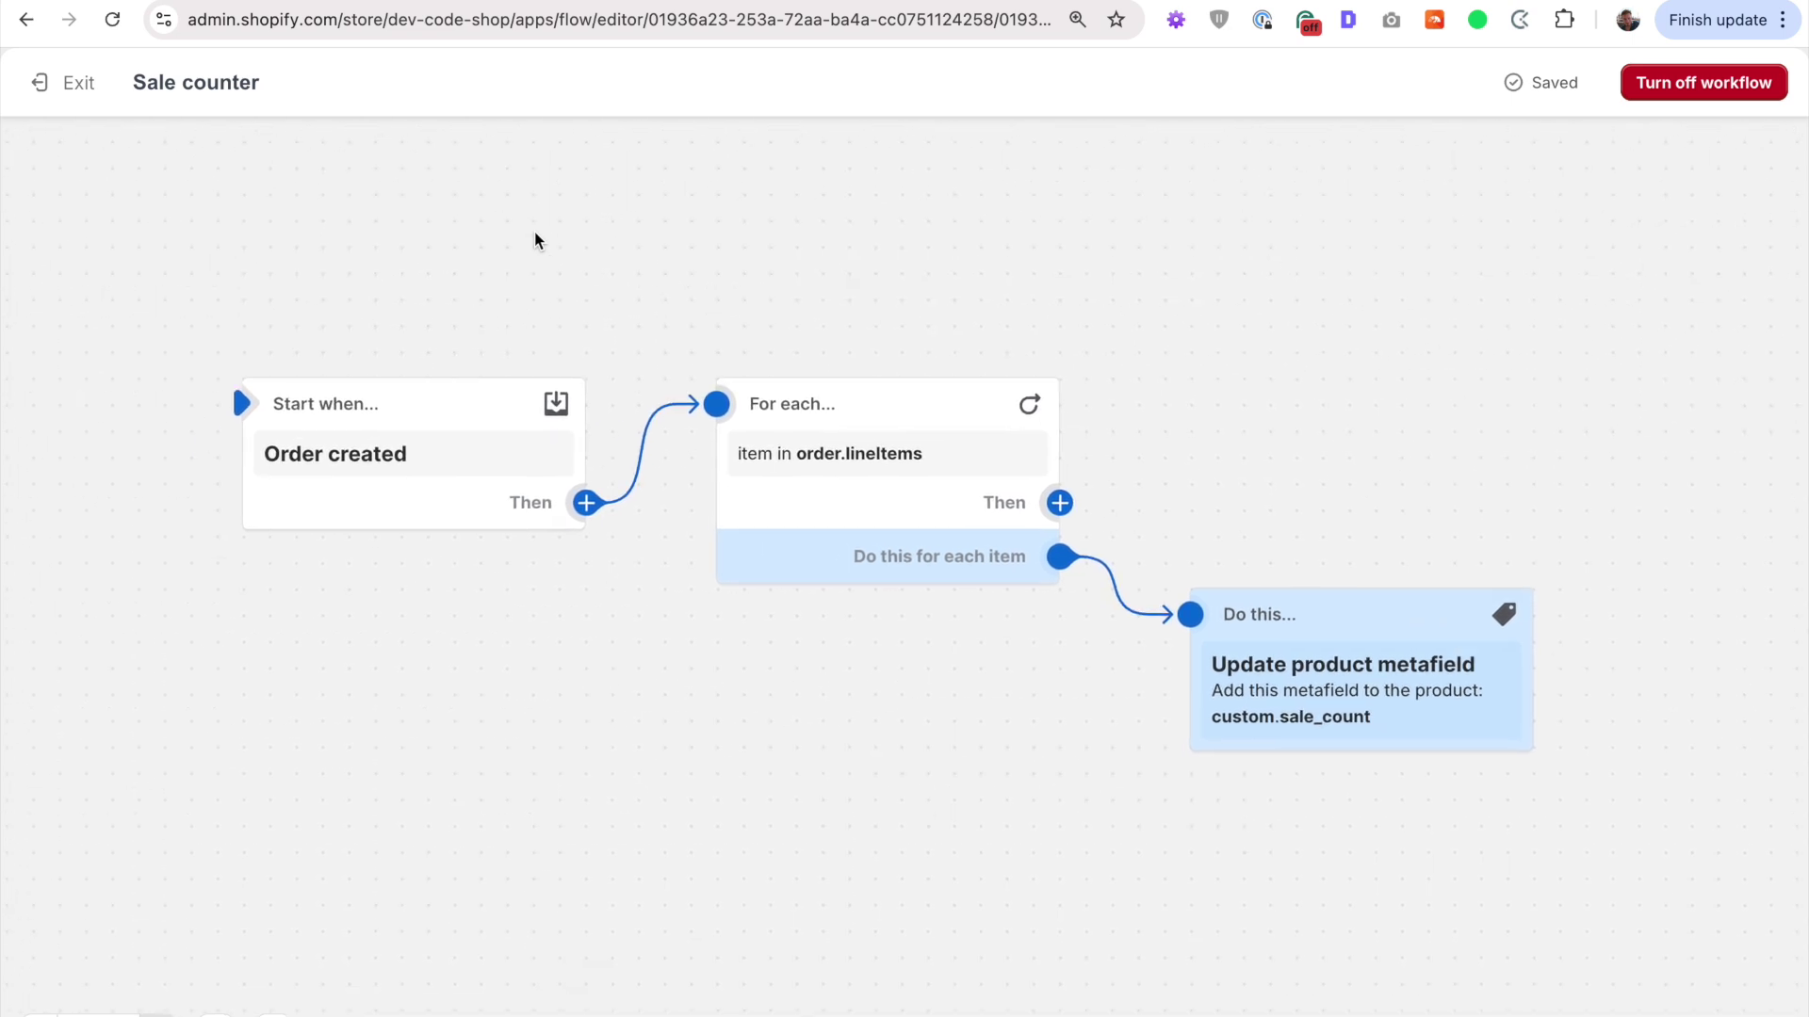
{"action": "left_click", "coordinate": [57, 84]}
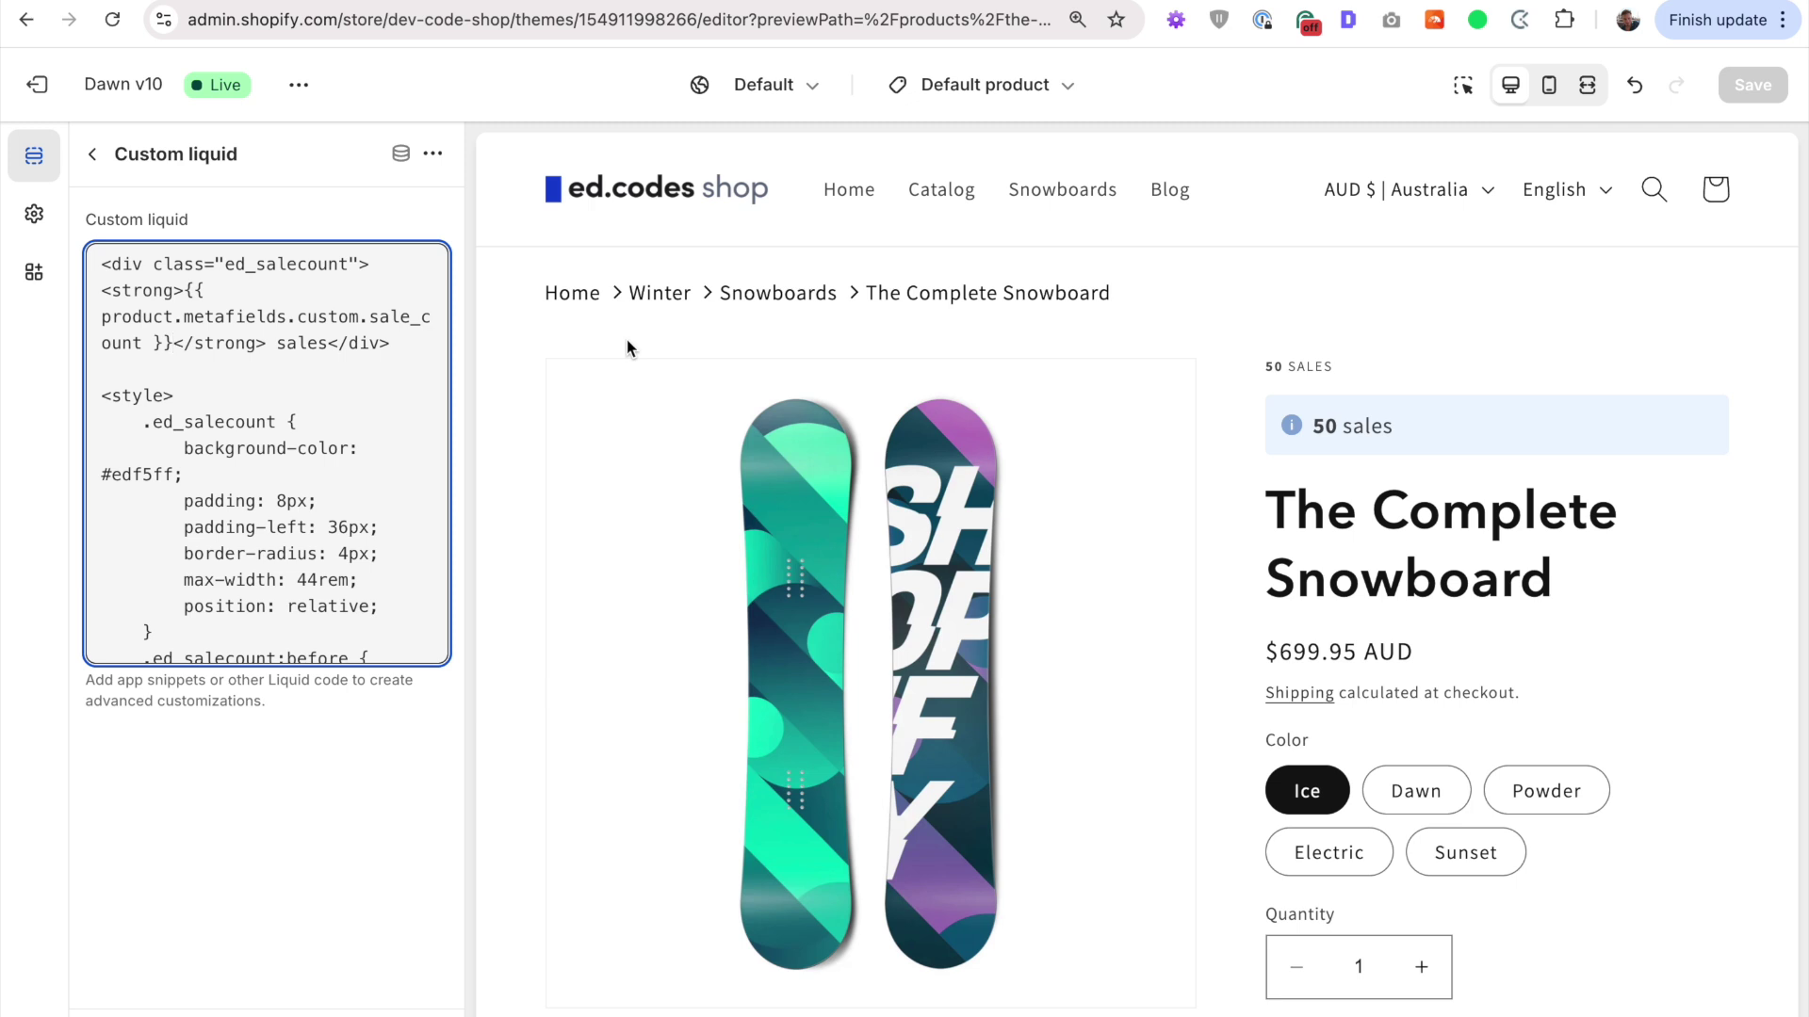
Step: Add The Complete Snowboard to the cart, check out, and enter test card number 1
{"action": "left_click", "coordinate": [1416, 799]}
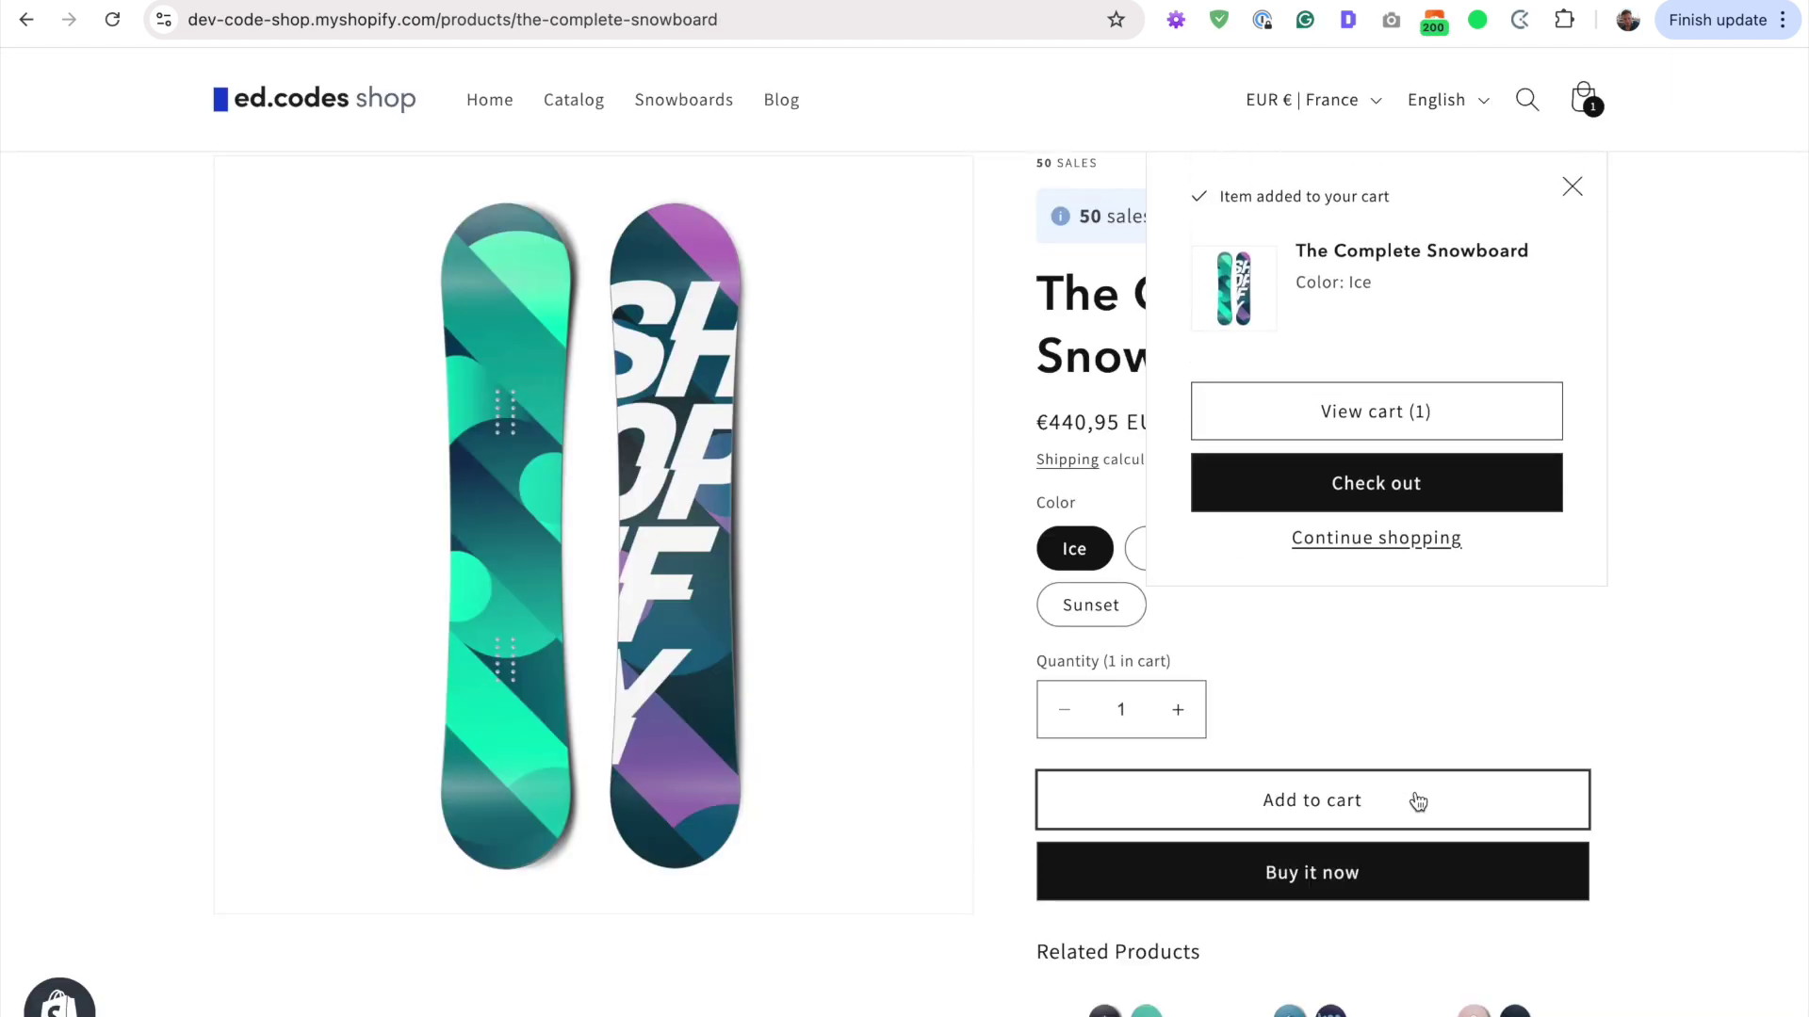
{"action": "left_click", "coordinate": [1383, 490]}
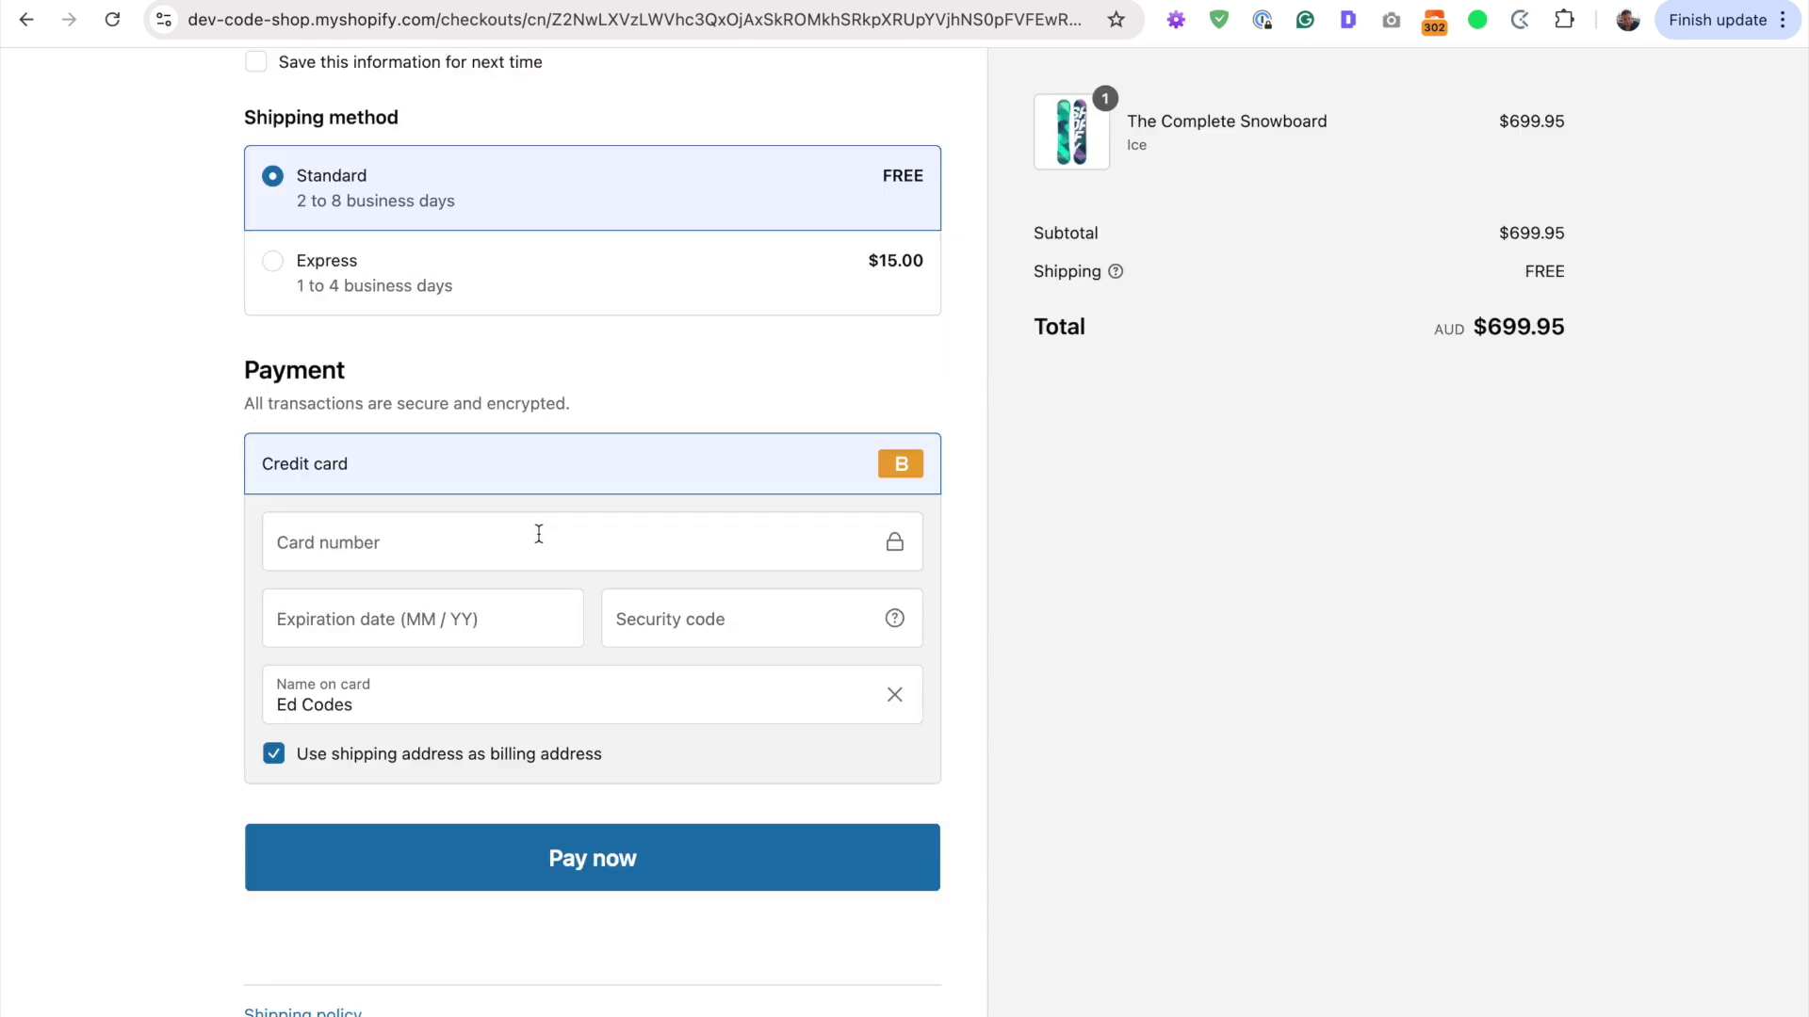
{"action": "left_click", "coordinate": [512, 527]}
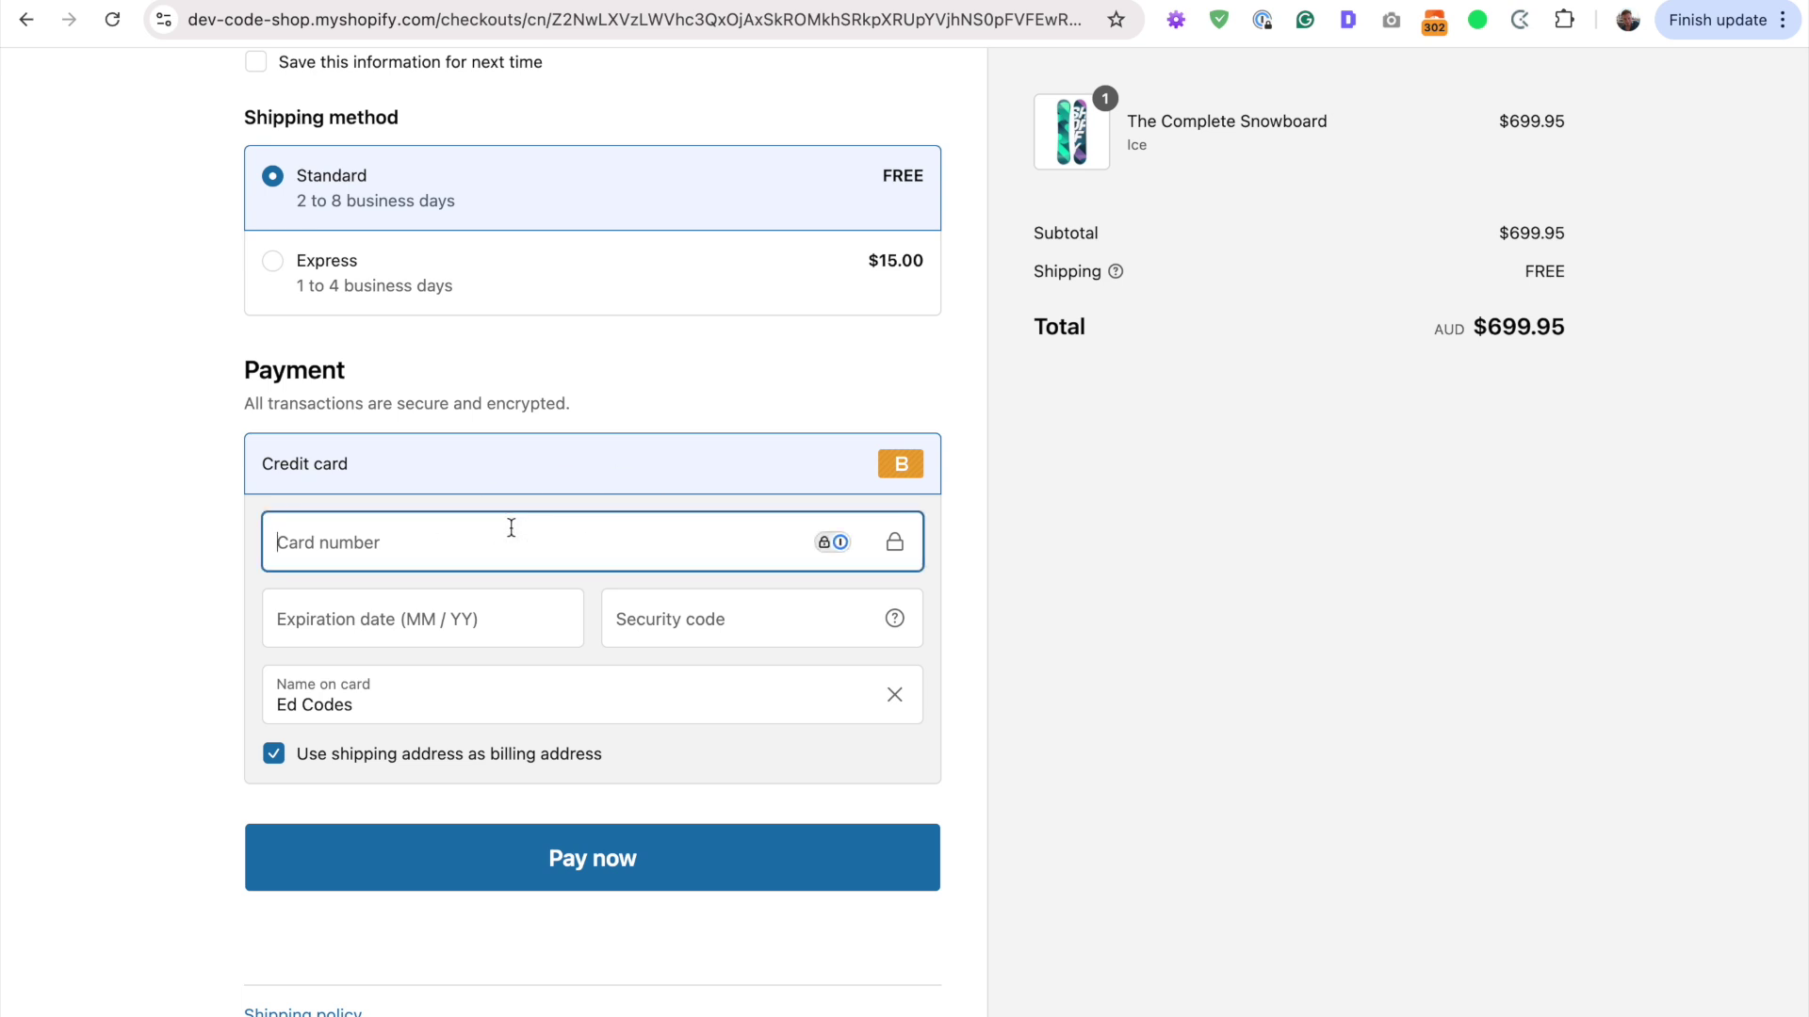
{"action": "type", "text": "1"}
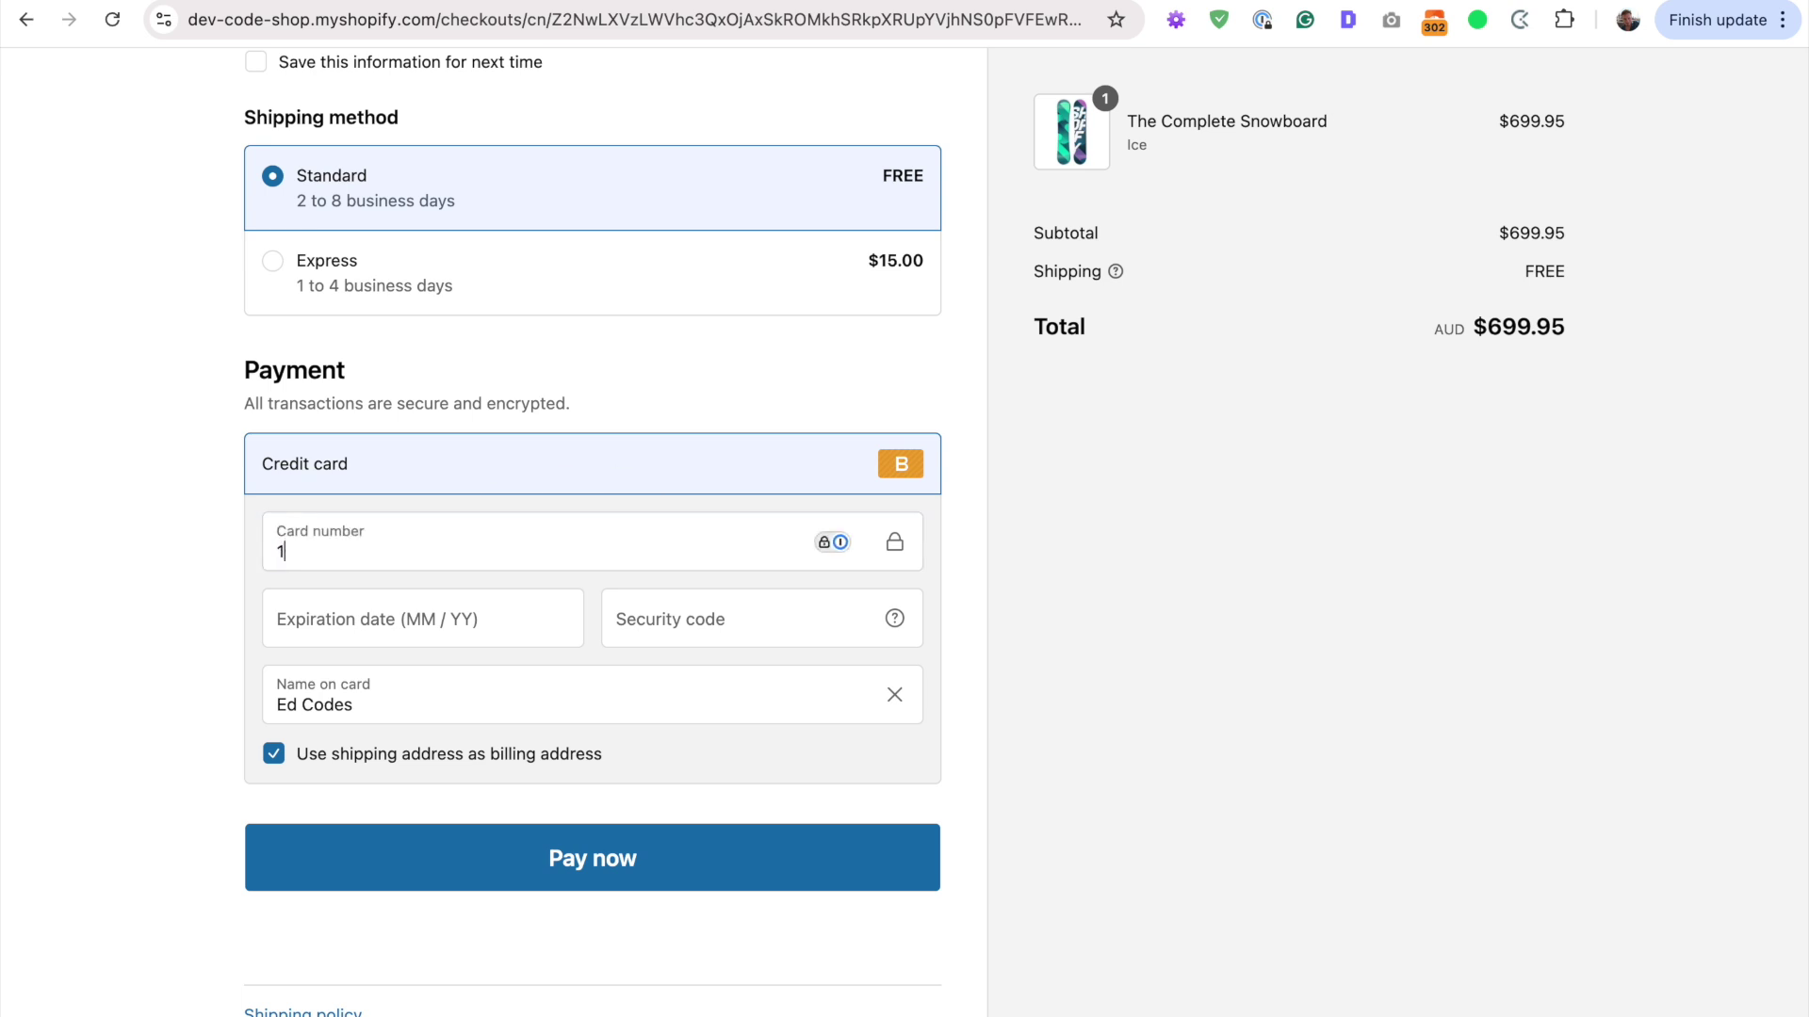
Step: Enter security code 111 and expiry 09, then pay for the test order
{"action": "left_click", "coordinate": [698, 627]}
{"action": "type", "text": "111"}
{"action": "left_click", "coordinate": [442, 627]}
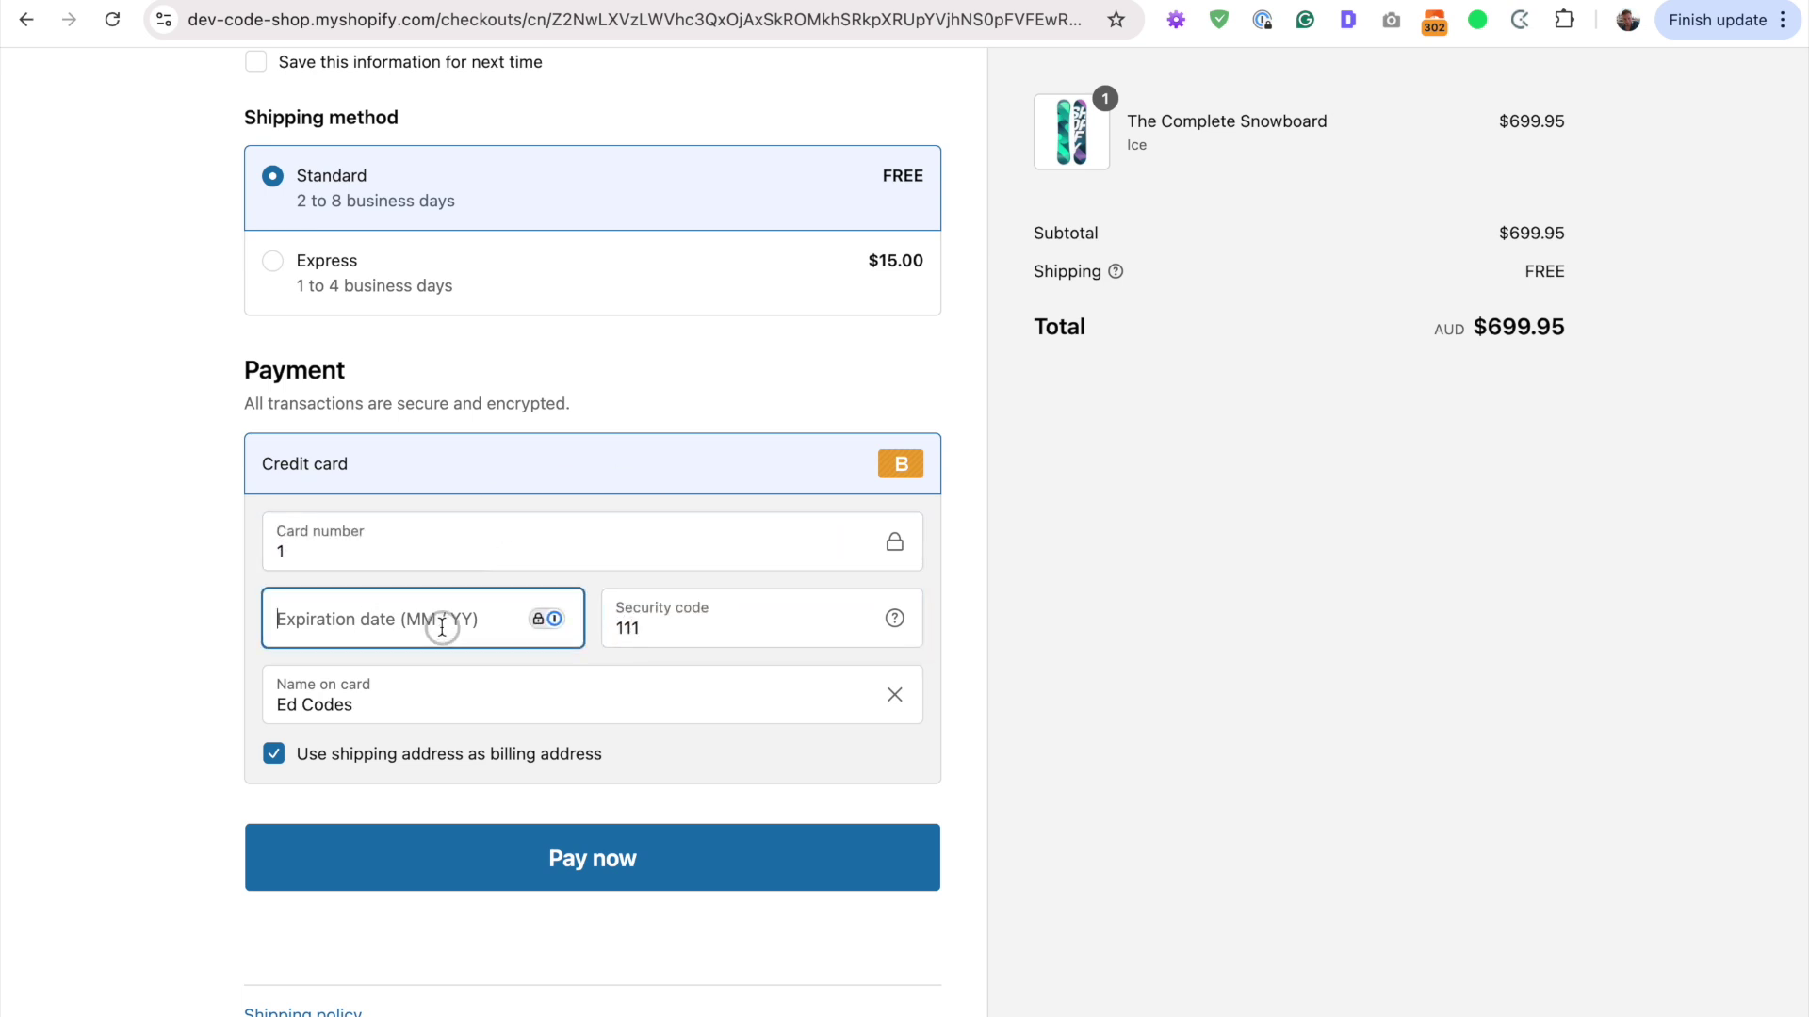
{"action": "type", "text": "09 / 28"}
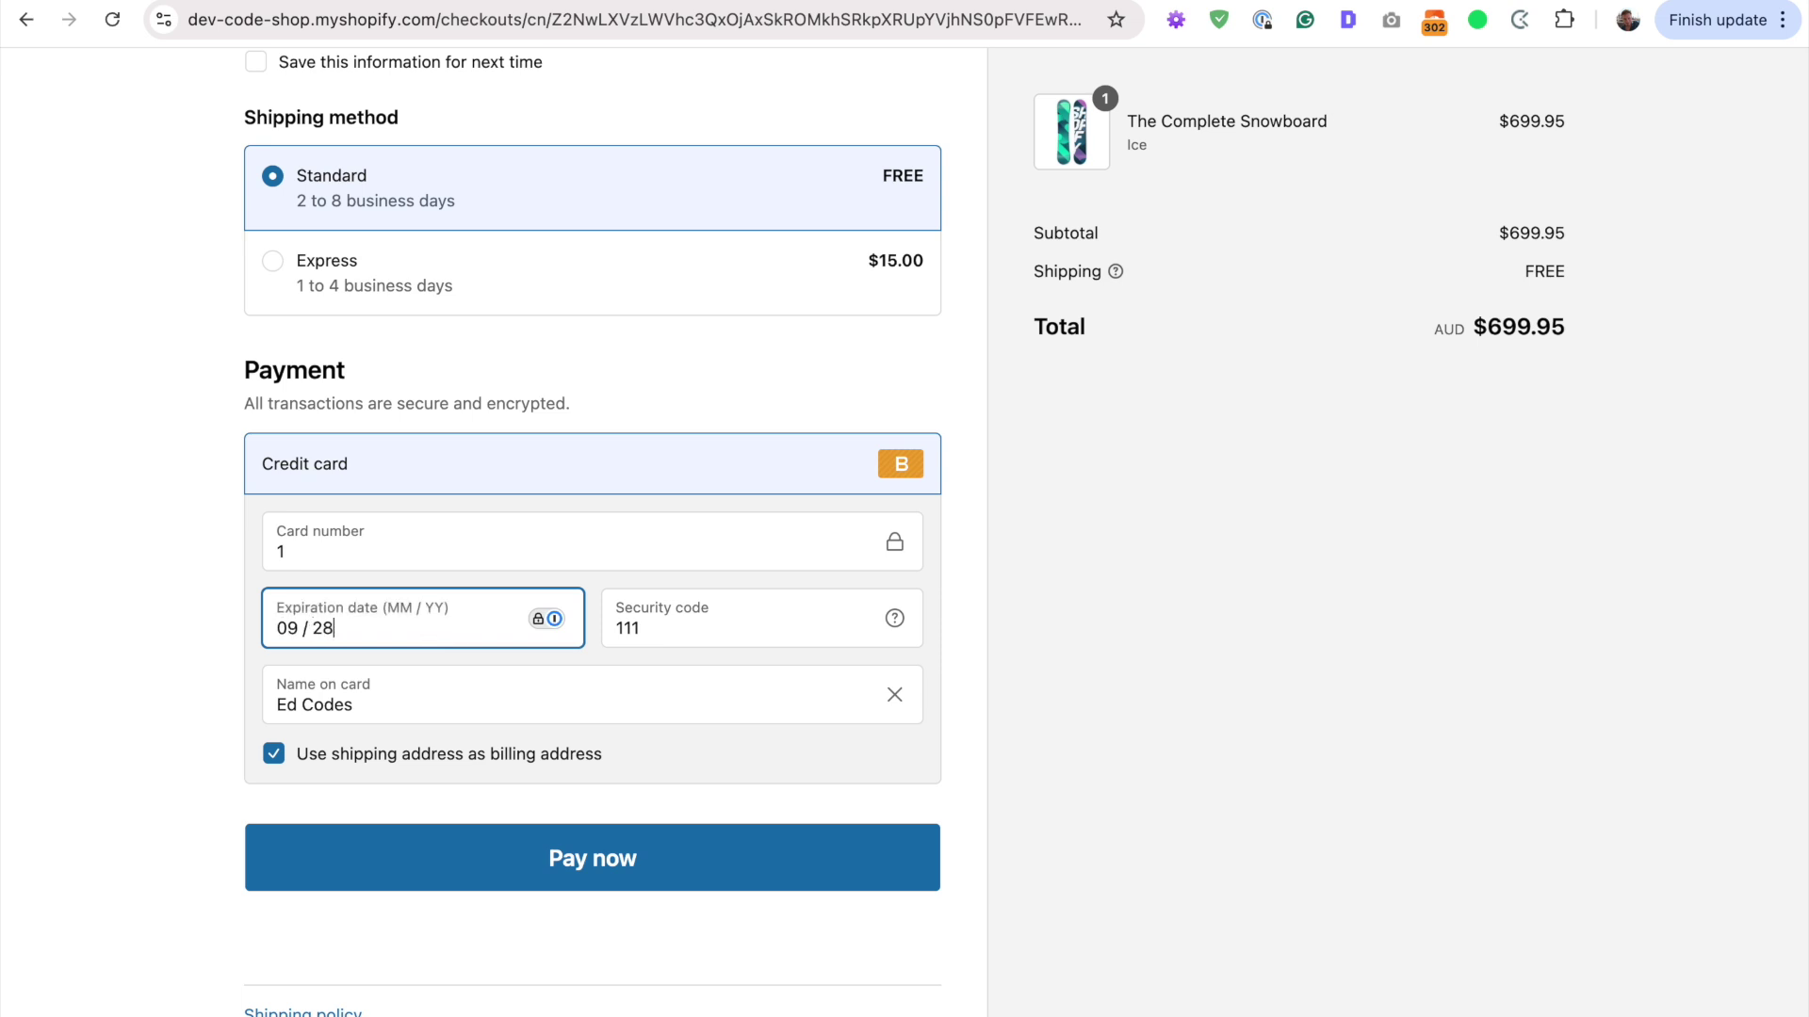
{"action": "key", "text": "Tab"}
{"action": "left_click", "coordinate": [151, 678]}
{"action": "scroll", "coordinate": [160, 686], "scroll_direction": "down", "scroll_amount": 1}
{"action": "left_click", "coordinate": [607, 856]}
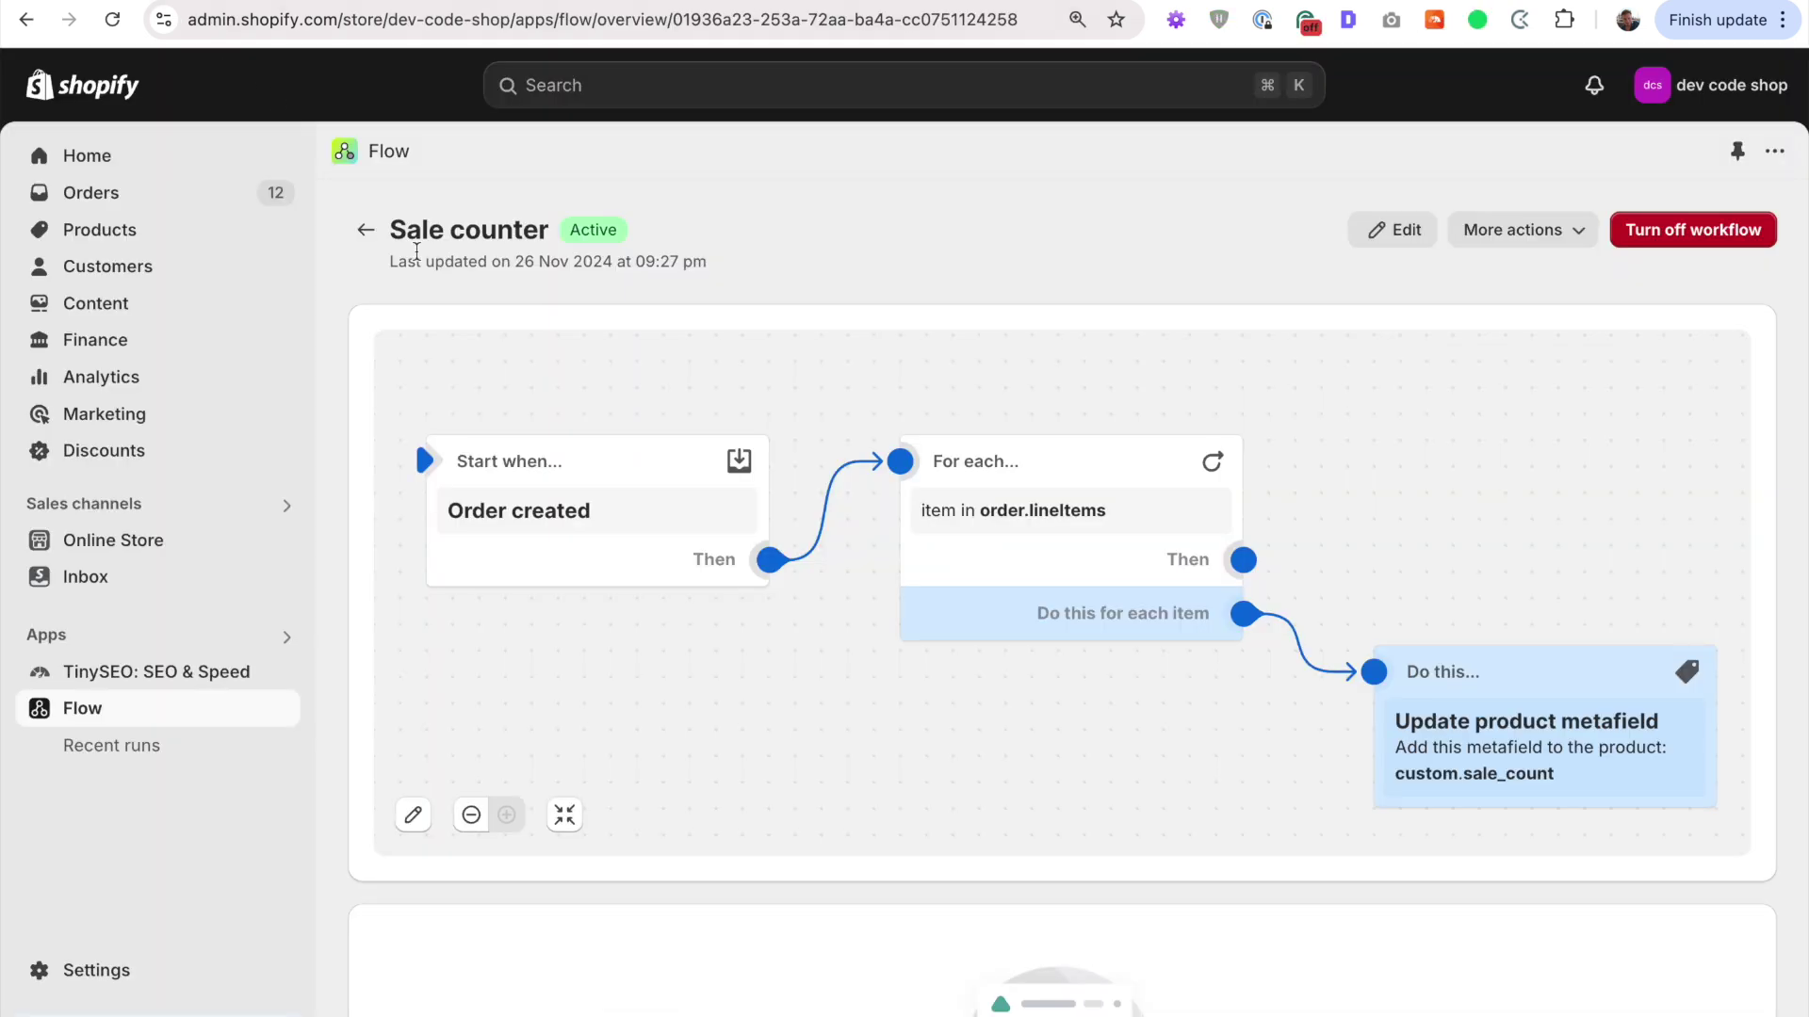
Step: Reload the Sale counter workflow and open the latest run's details under Recent runs
{"action": "key", "text": "super+r"}
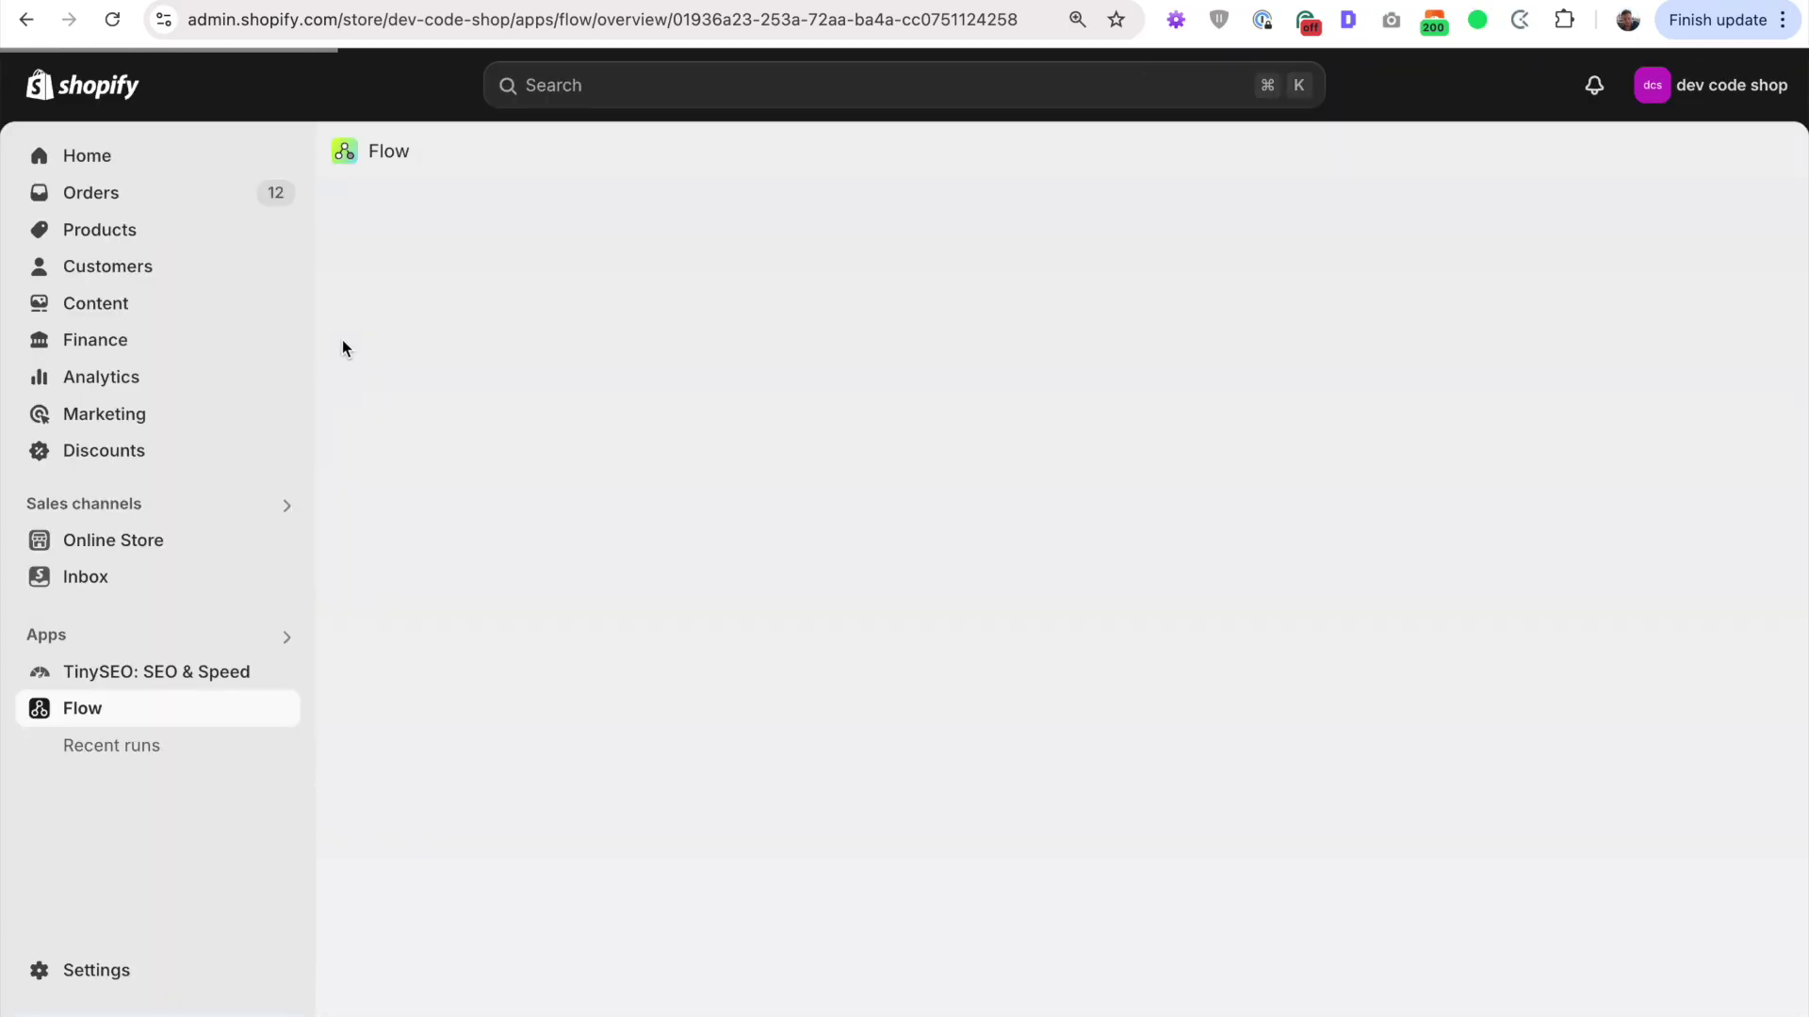
{"action": "scroll", "coordinate": [456, 876], "scroll_direction": "down", "scroll_amount": 3}
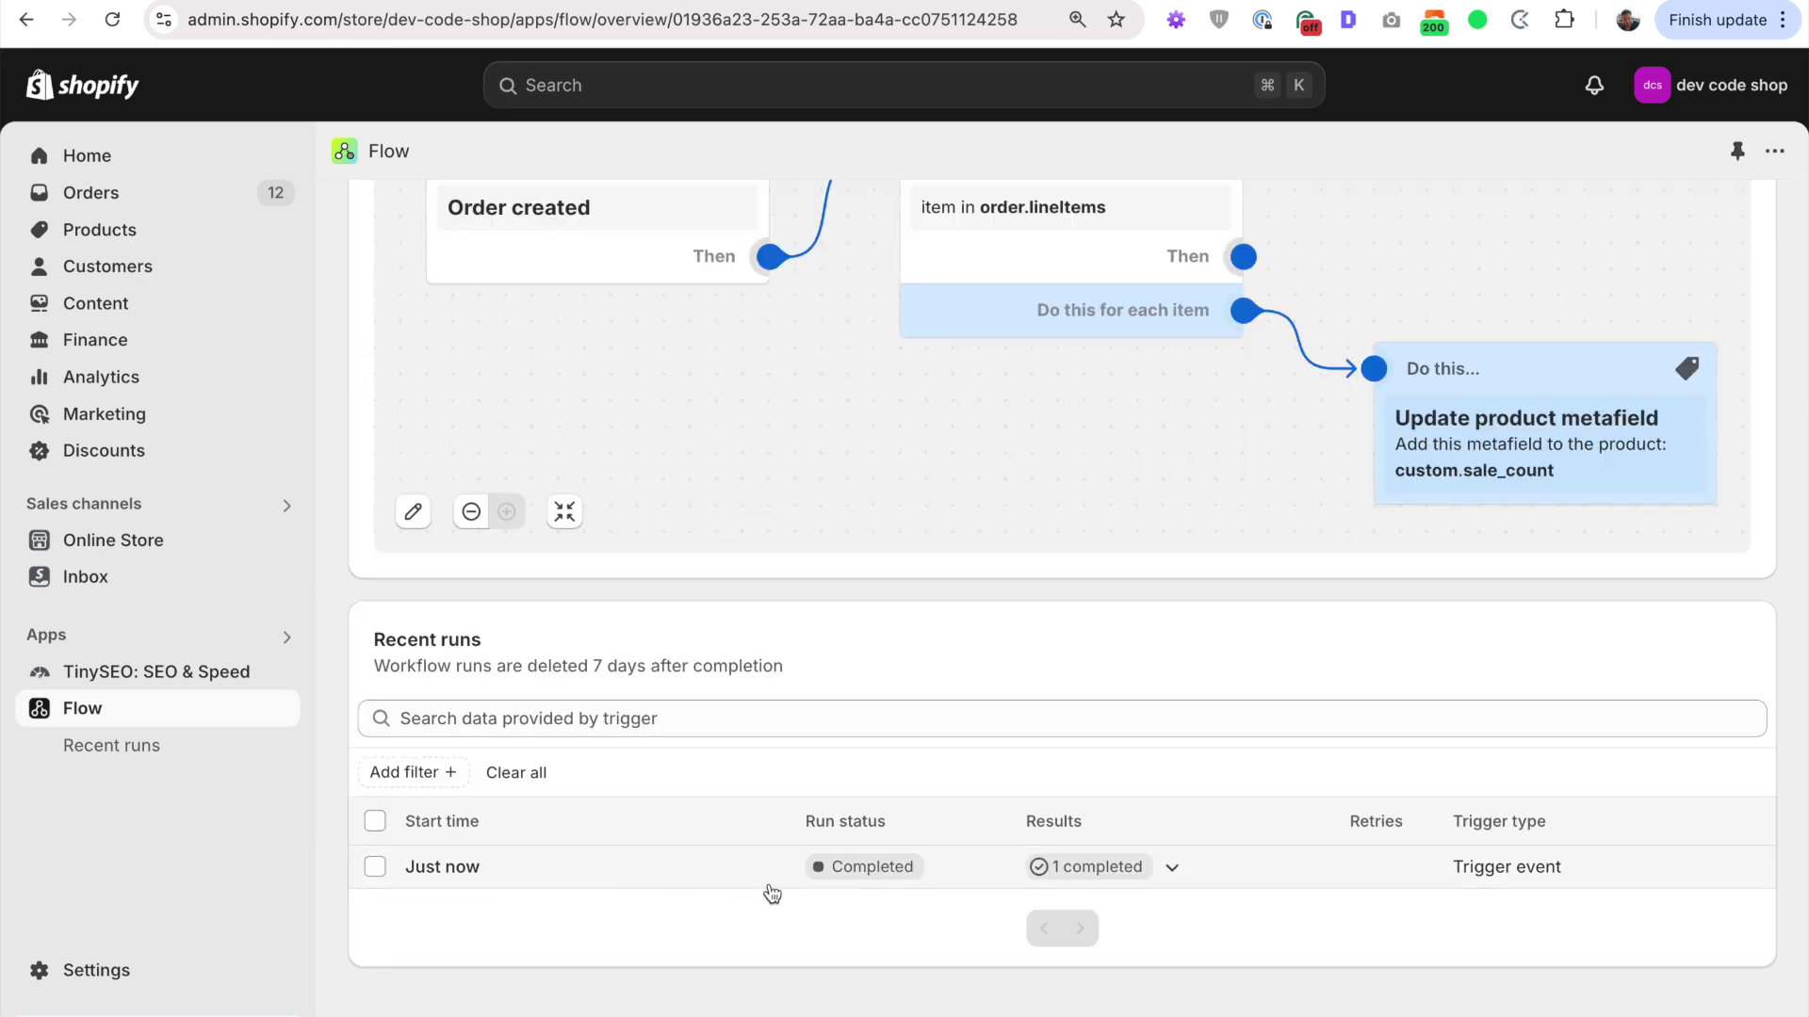
{"action": "left_click", "coordinate": [1171, 871]}
{"action": "left_click", "coordinate": [1383, 931]}
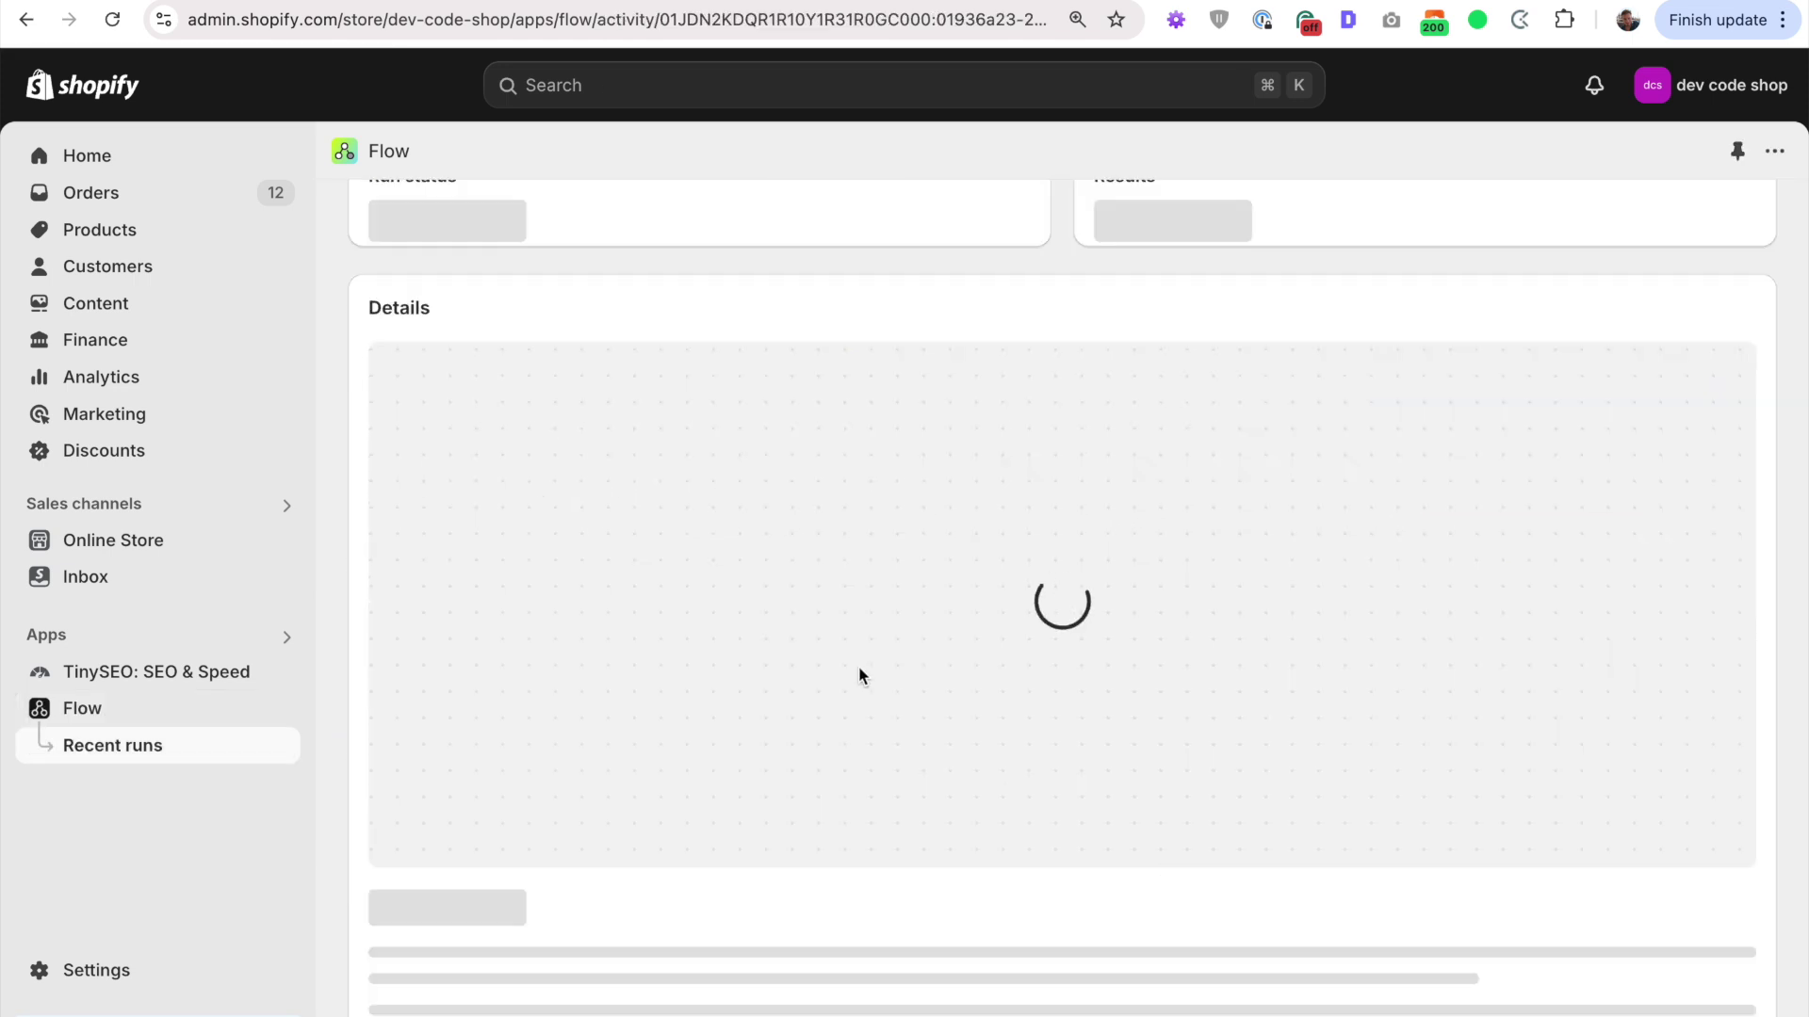
{"action": "scroll", "coordinate": [336, 515], "scroll_direction": "down", "scroll_amount": 7}
{"action": "scroll", "coordinate": [344, 660], "scroll_direction": "down", "scroll_amount": 1}
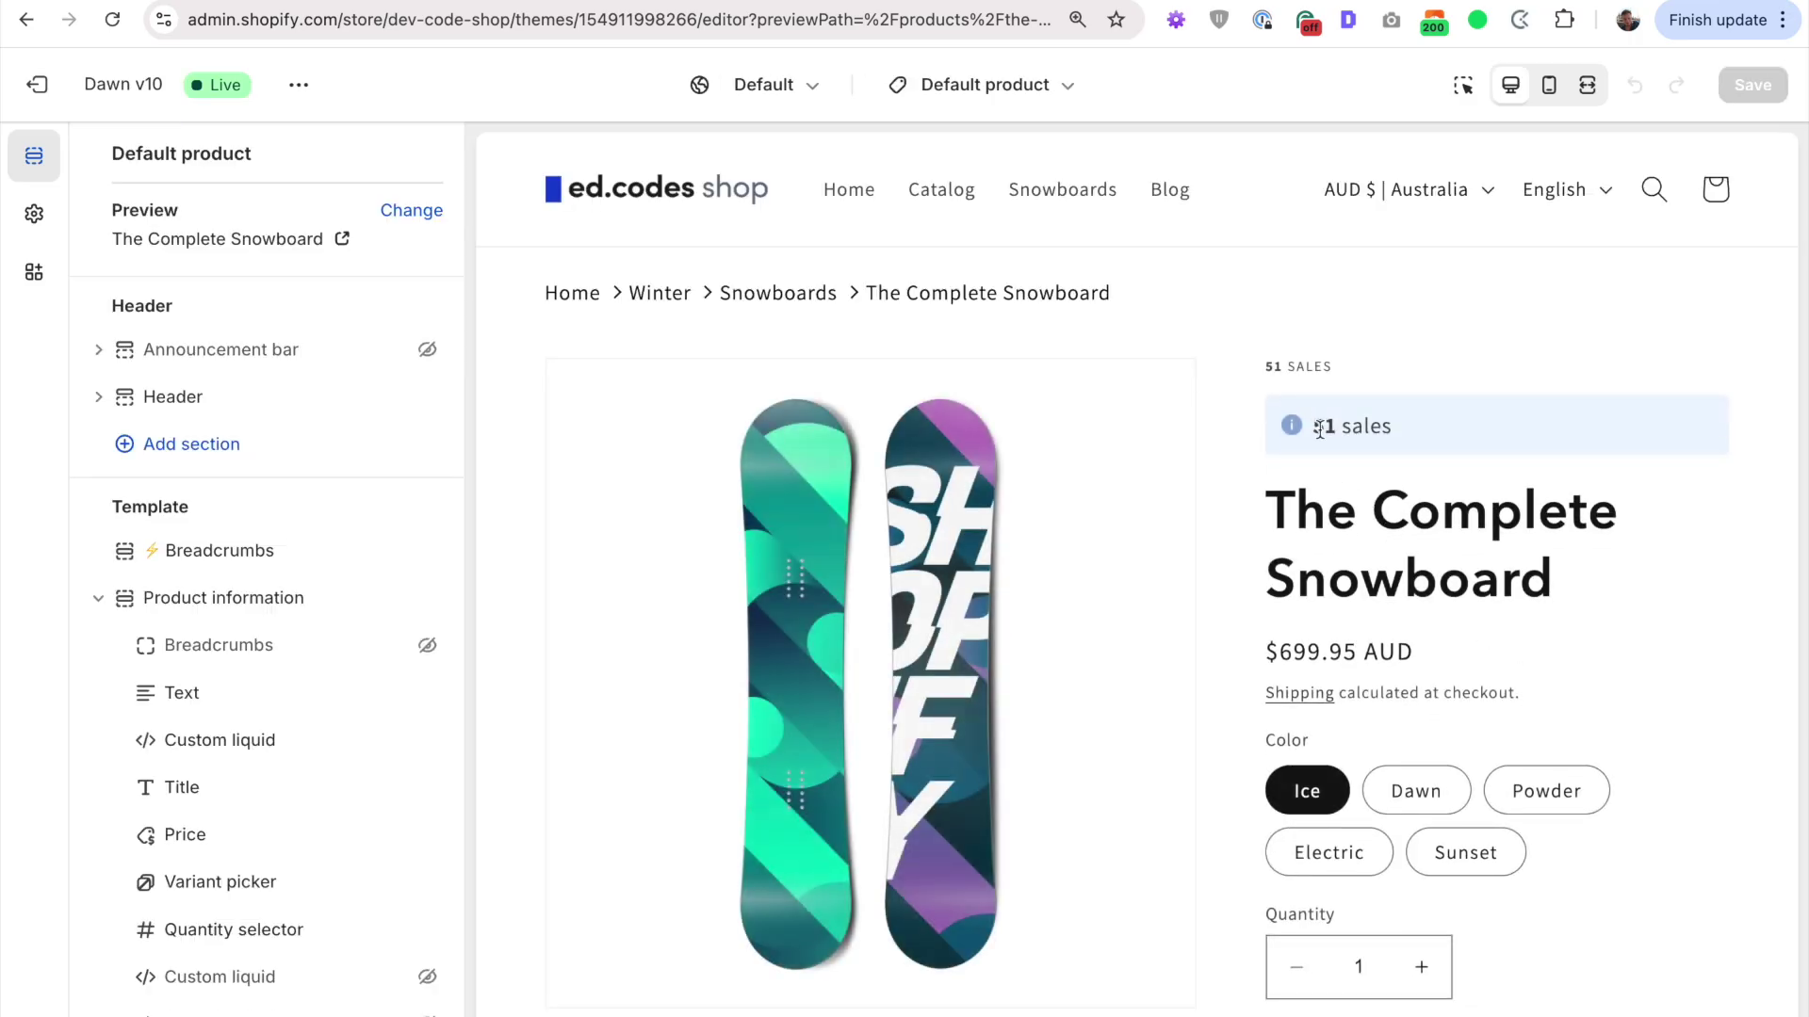
Step: Open The Complete Snowboard from Products and scroll to its Sale count metafield reading 51
{"action": "double_click", "coordinate": [1436, 428]}
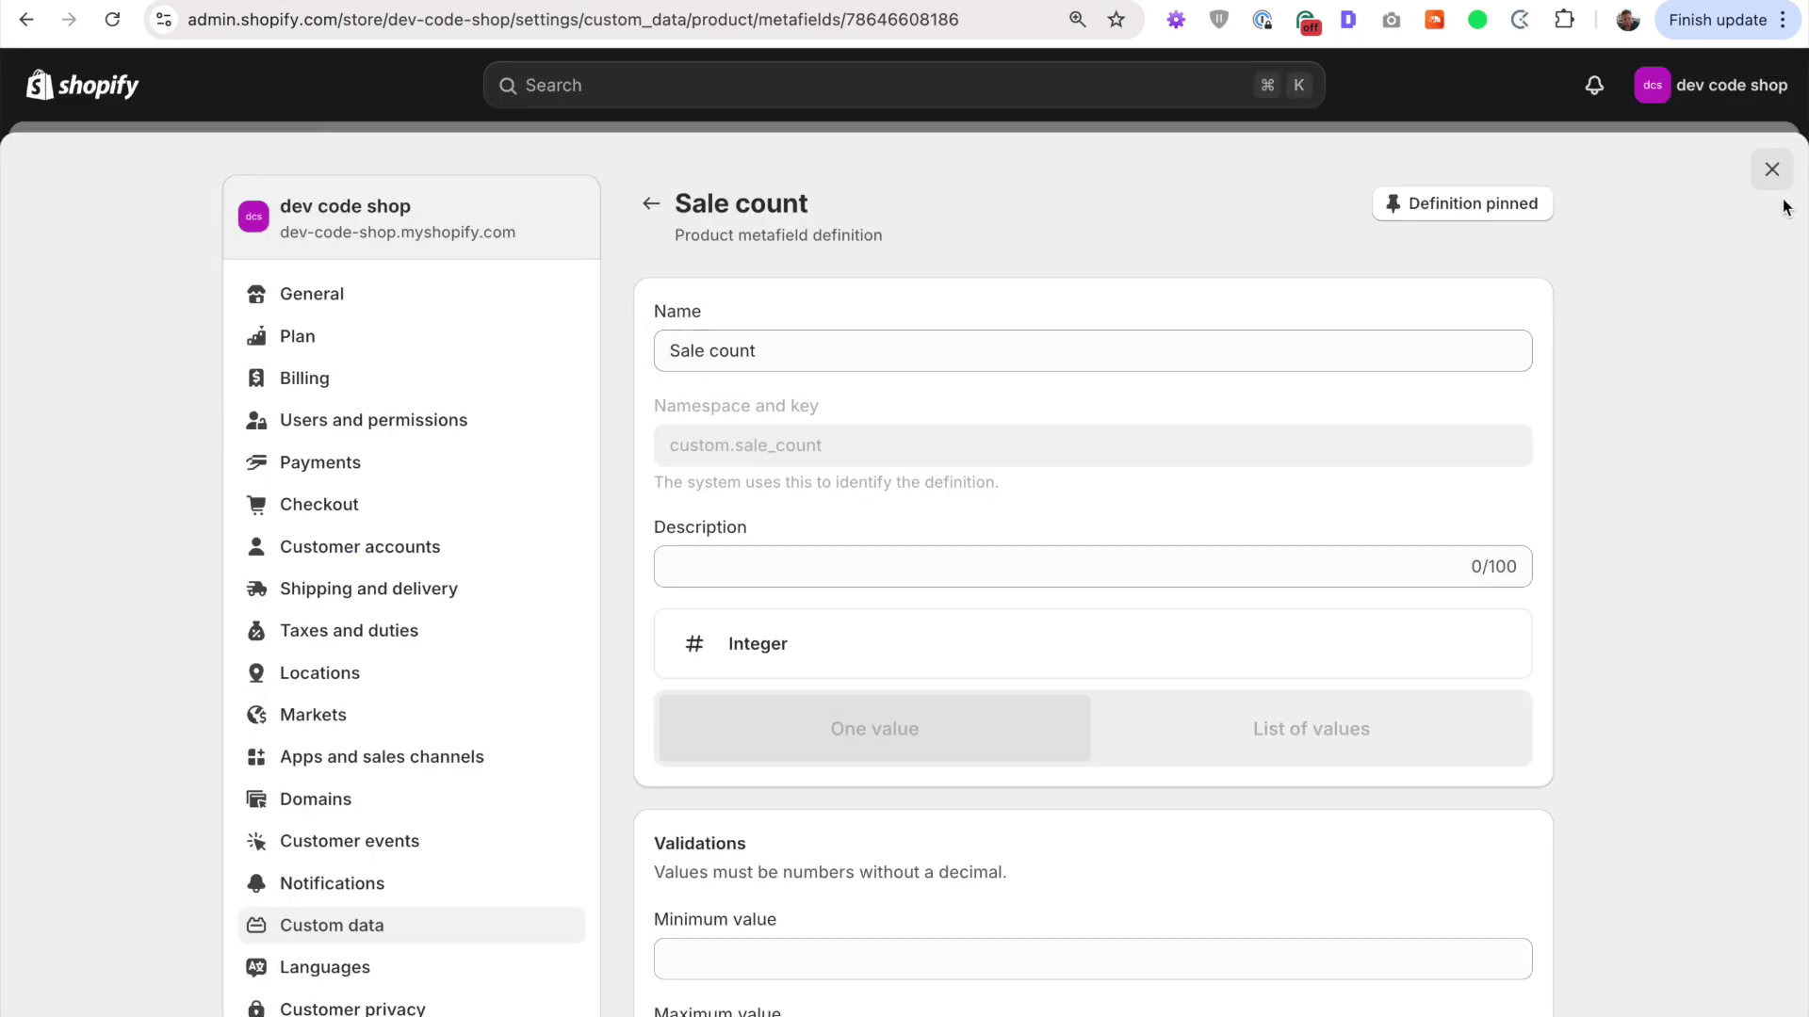
{"action": "left_click", "coordinate": [1772, 170]}
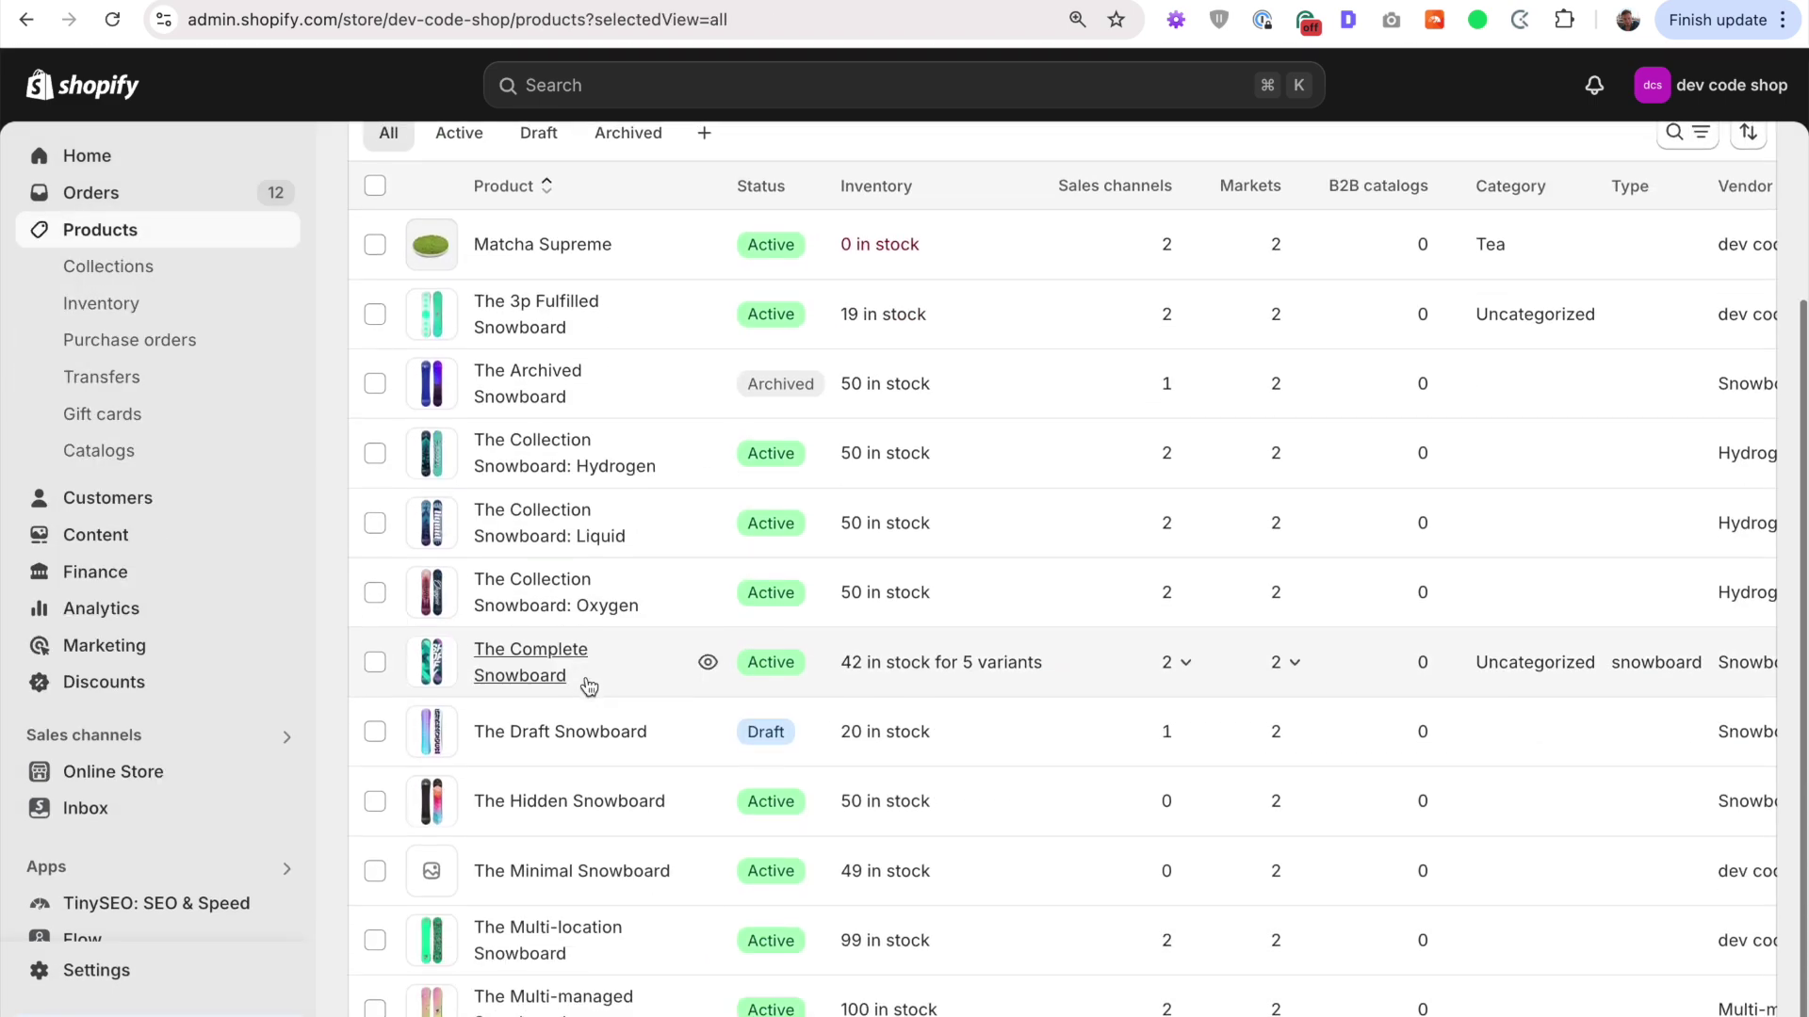
{"action": "left_click", "coordinate": [516, 650]}
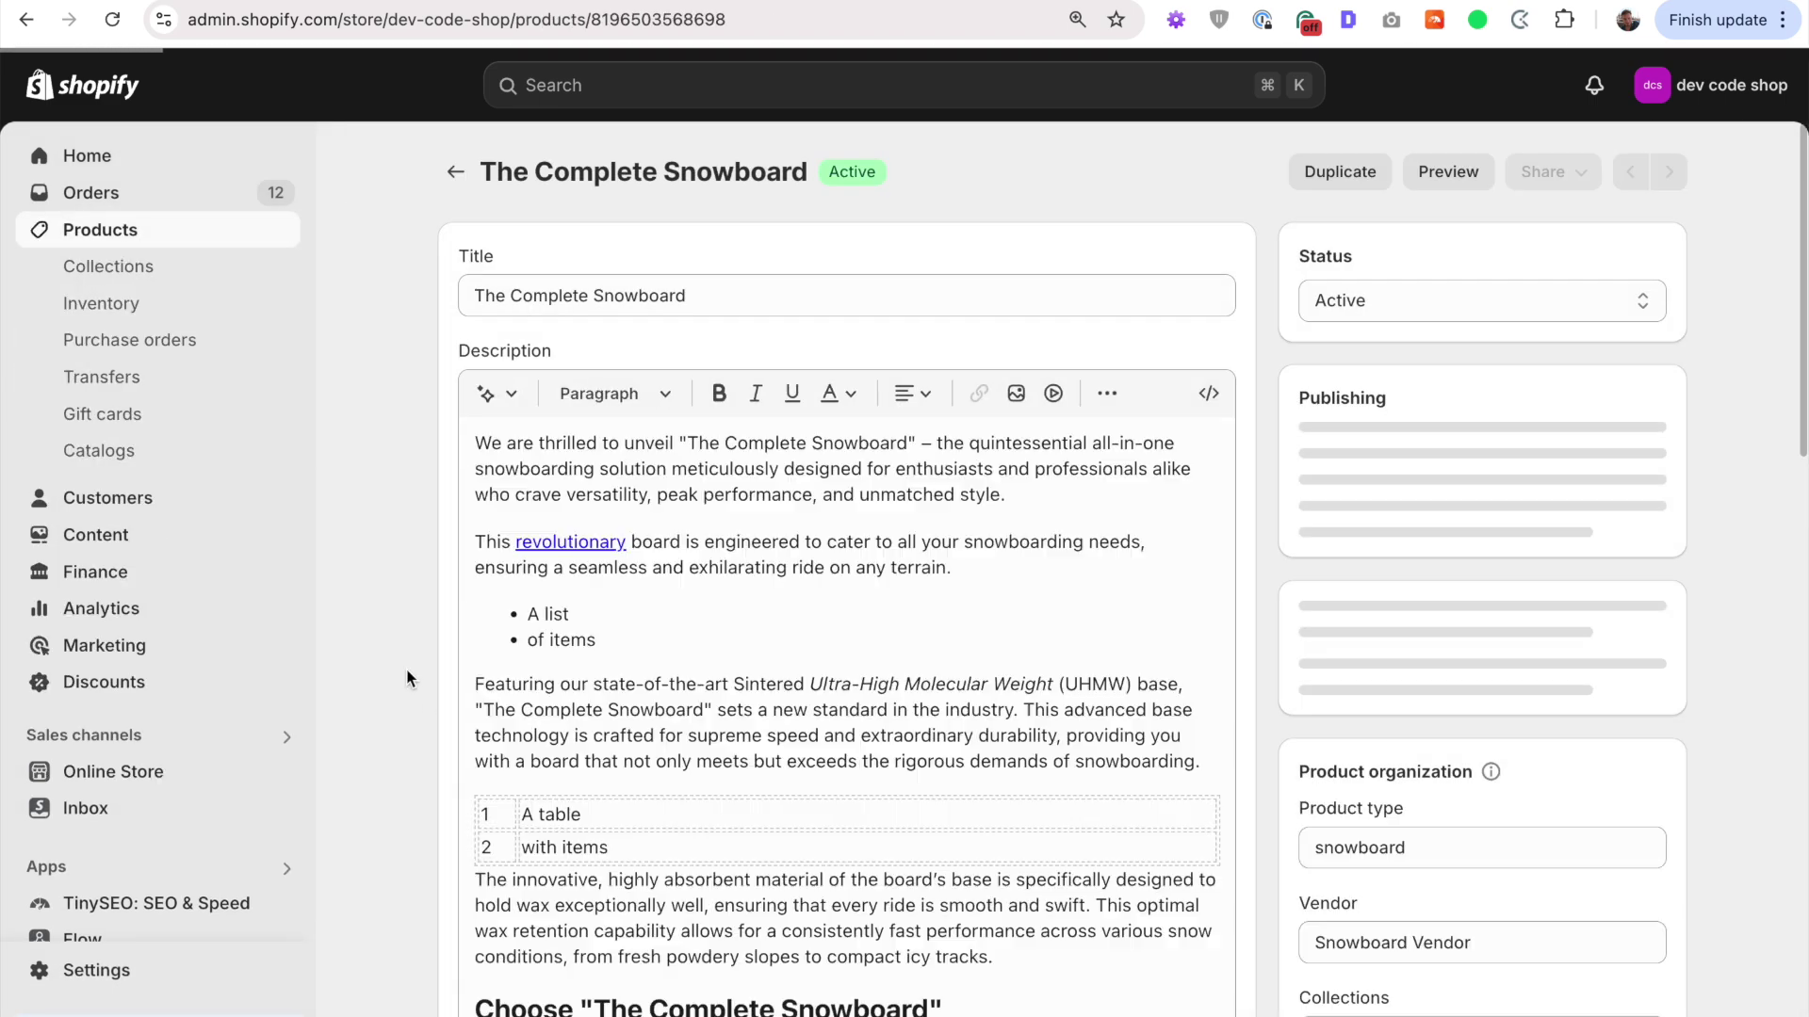
{"action": "scroll", "coordinate": [407, 678], "scroll_direction": "down", "scroll_amount": 15}
{"action": "scroll", "coordinate": [407, 678], "scroll_direction": "down", "scroll_amount": 5}
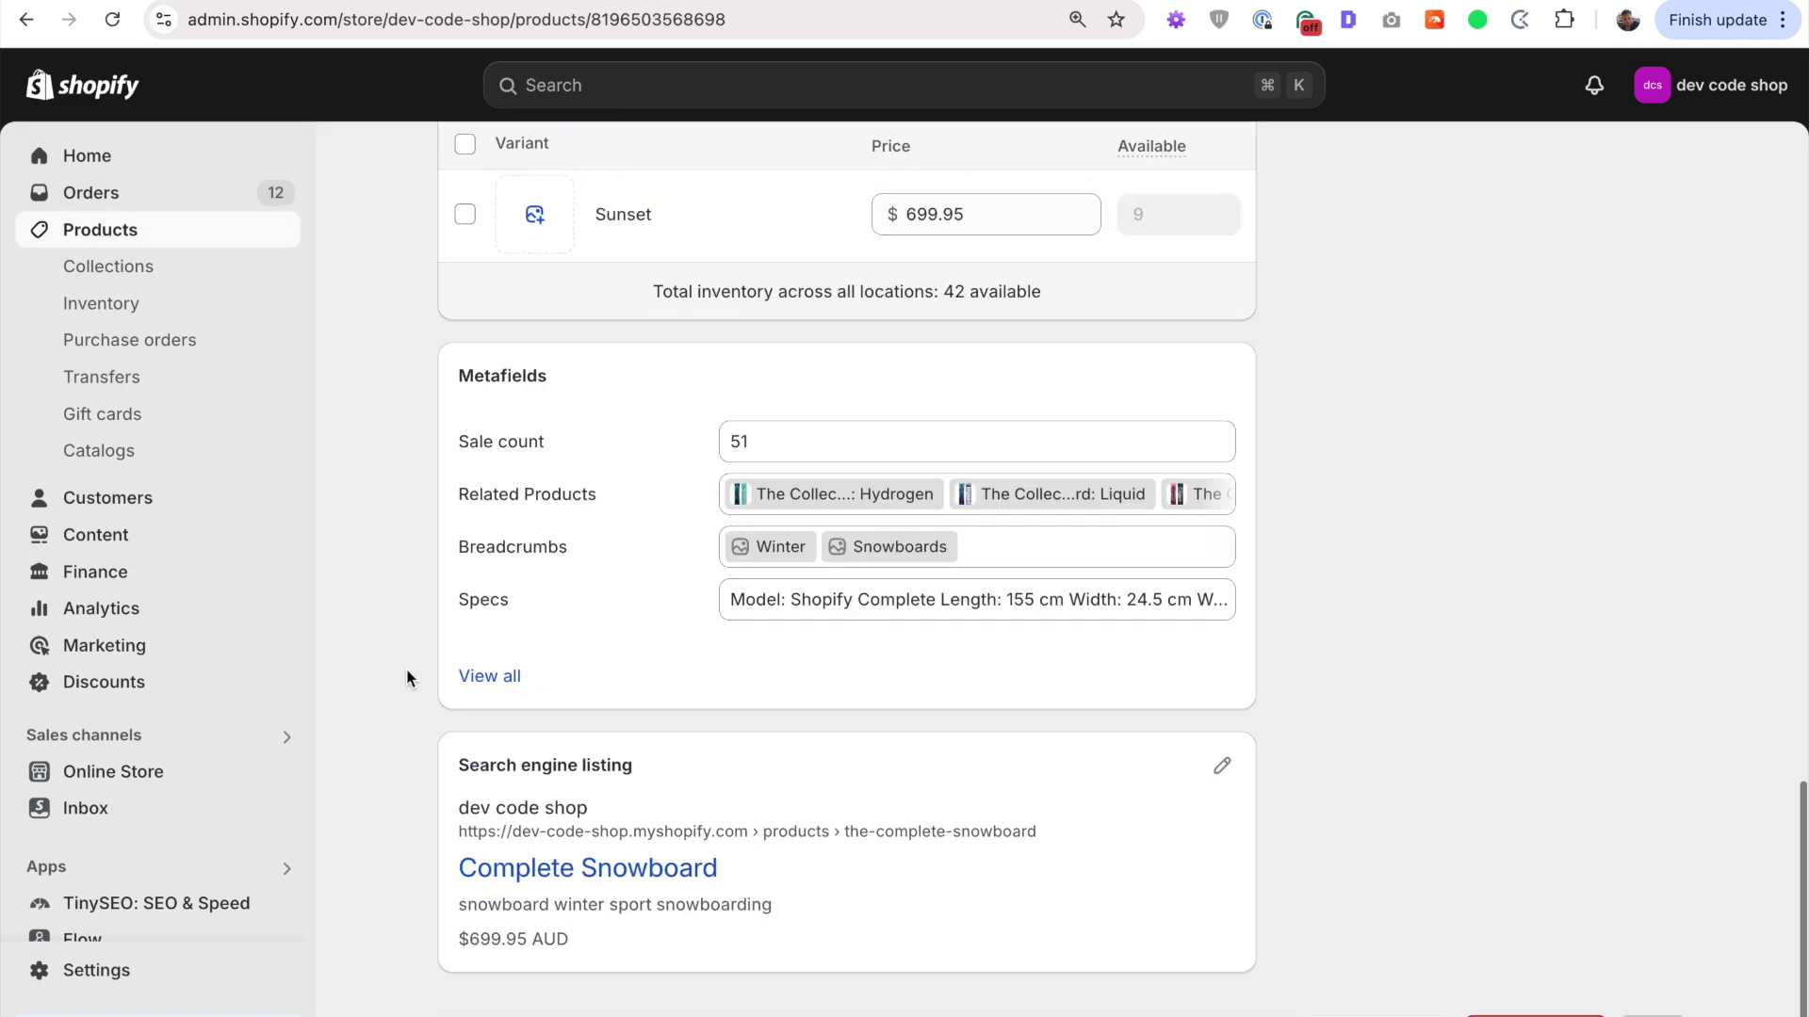